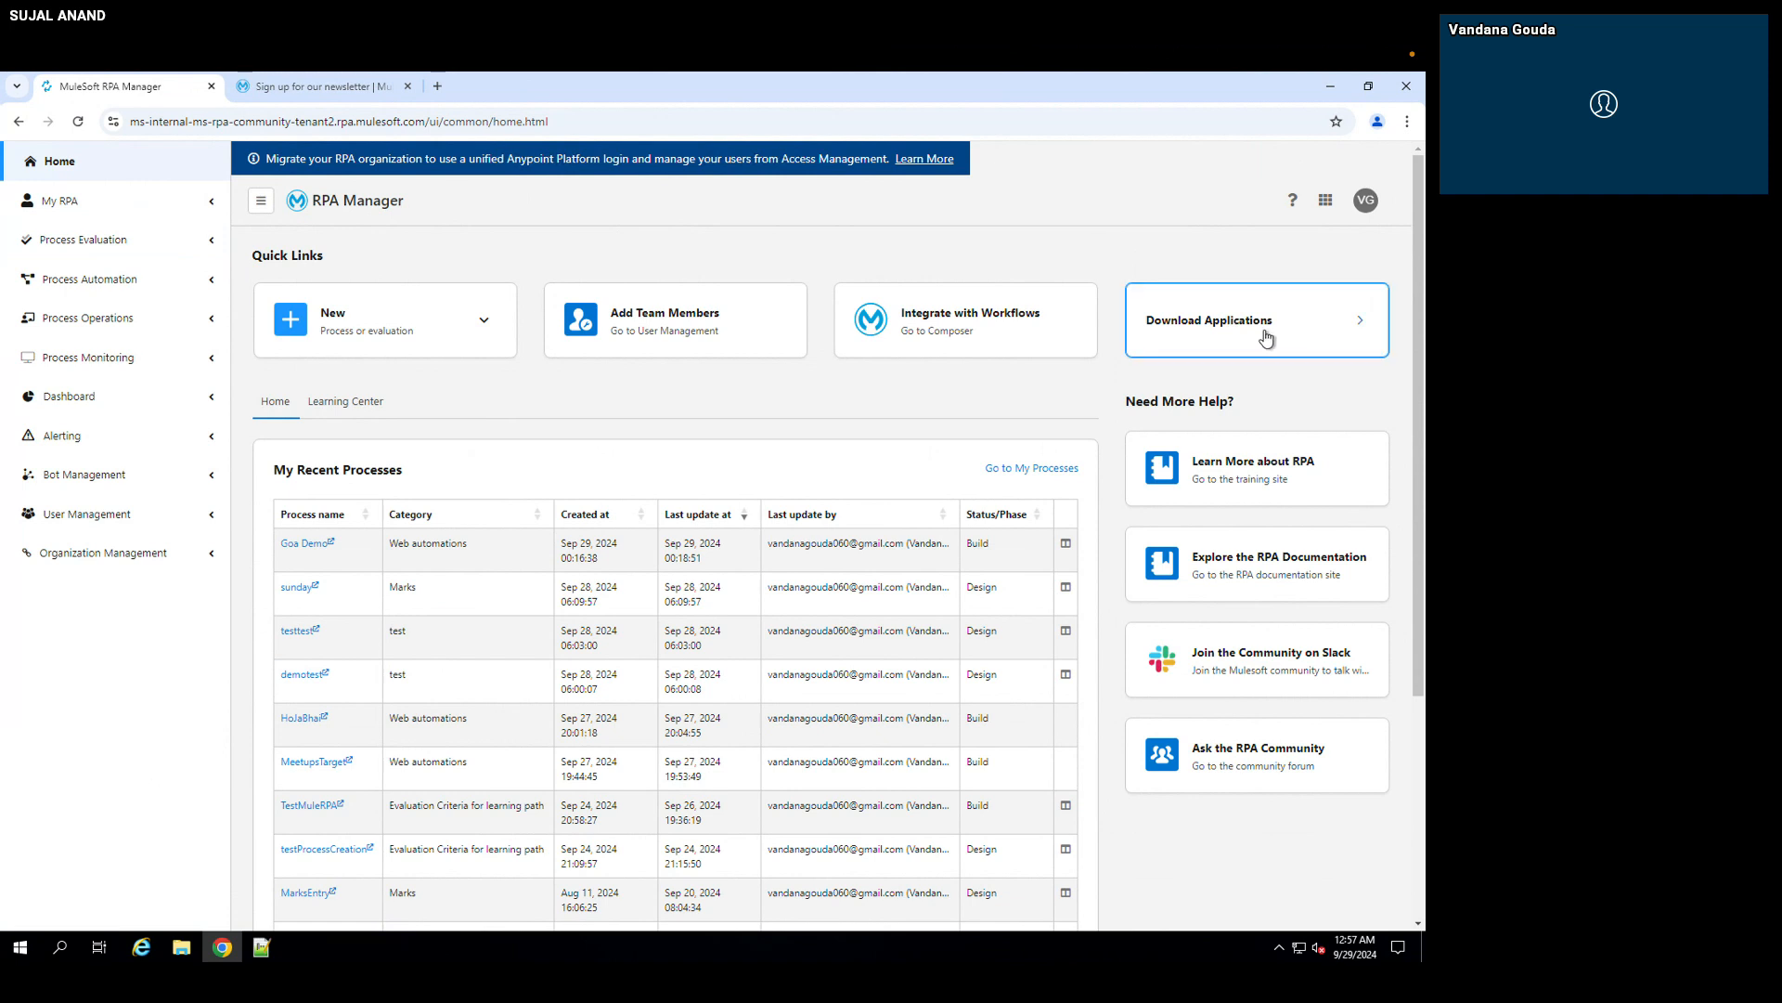
# Step: Examine the downloadable RPA applications and their versions, dismiss the blocked-connection notification, and collapse the application list
pyautogui.click(1370, 329)
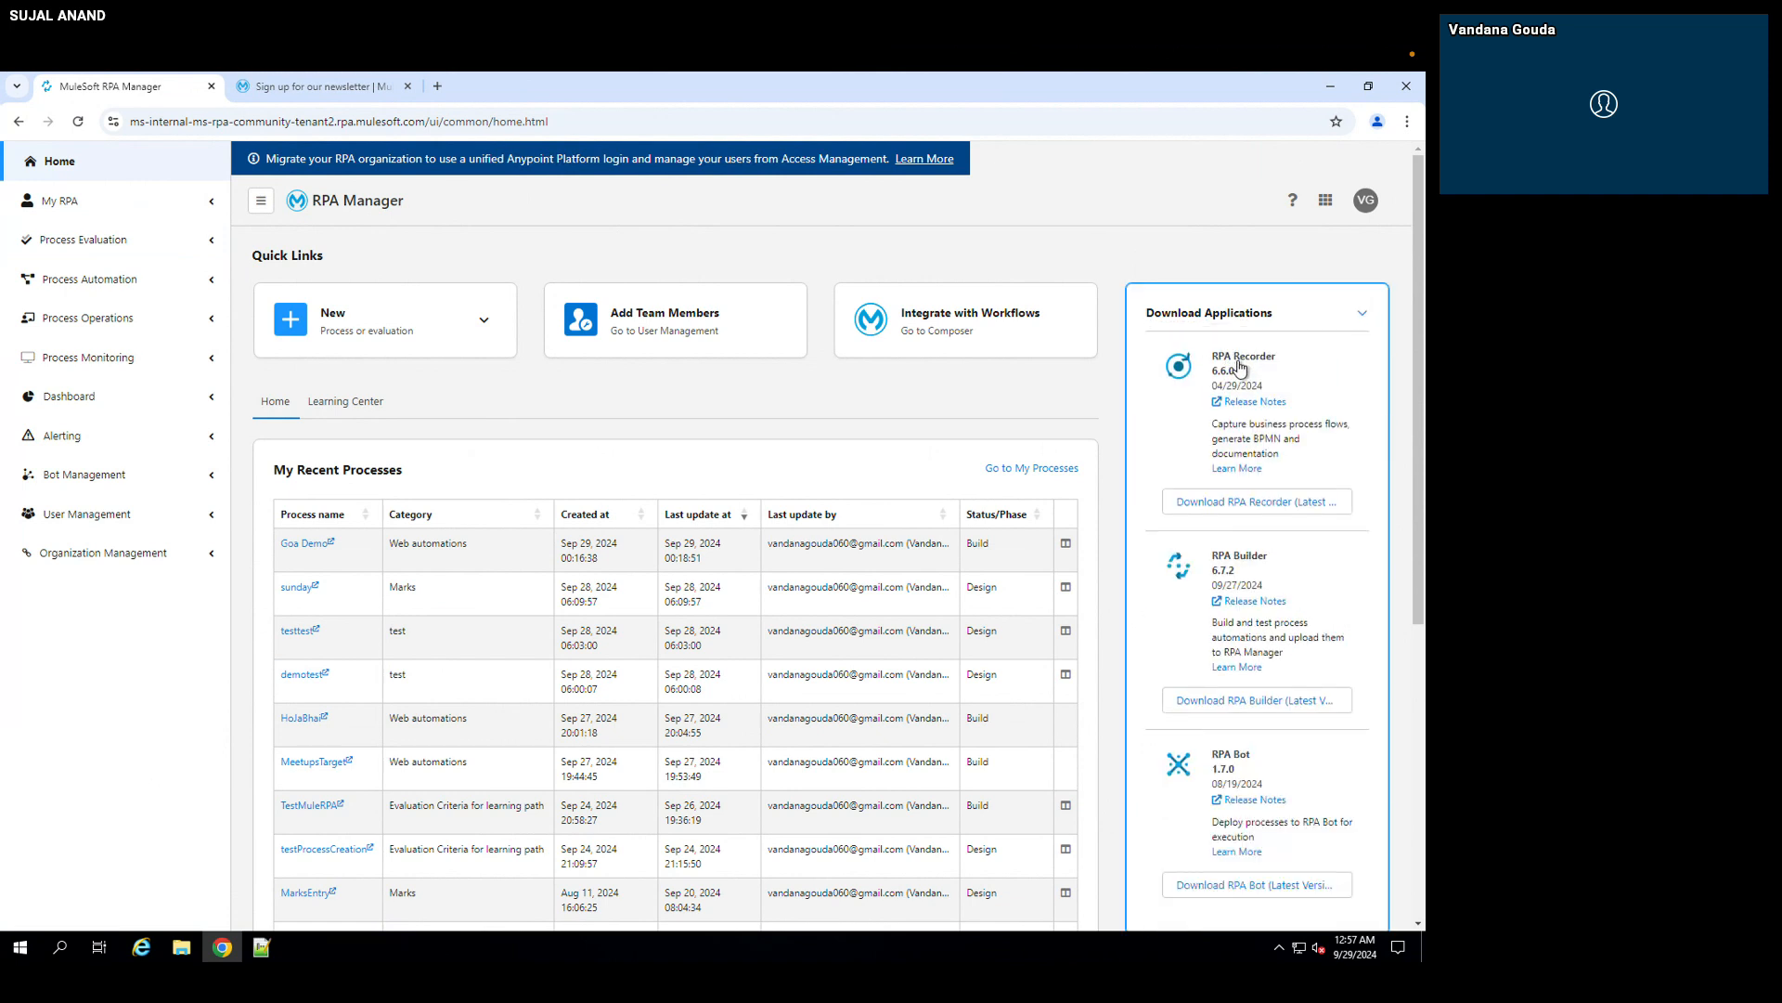
pyautogui.scroll(-1, 1251, 568)
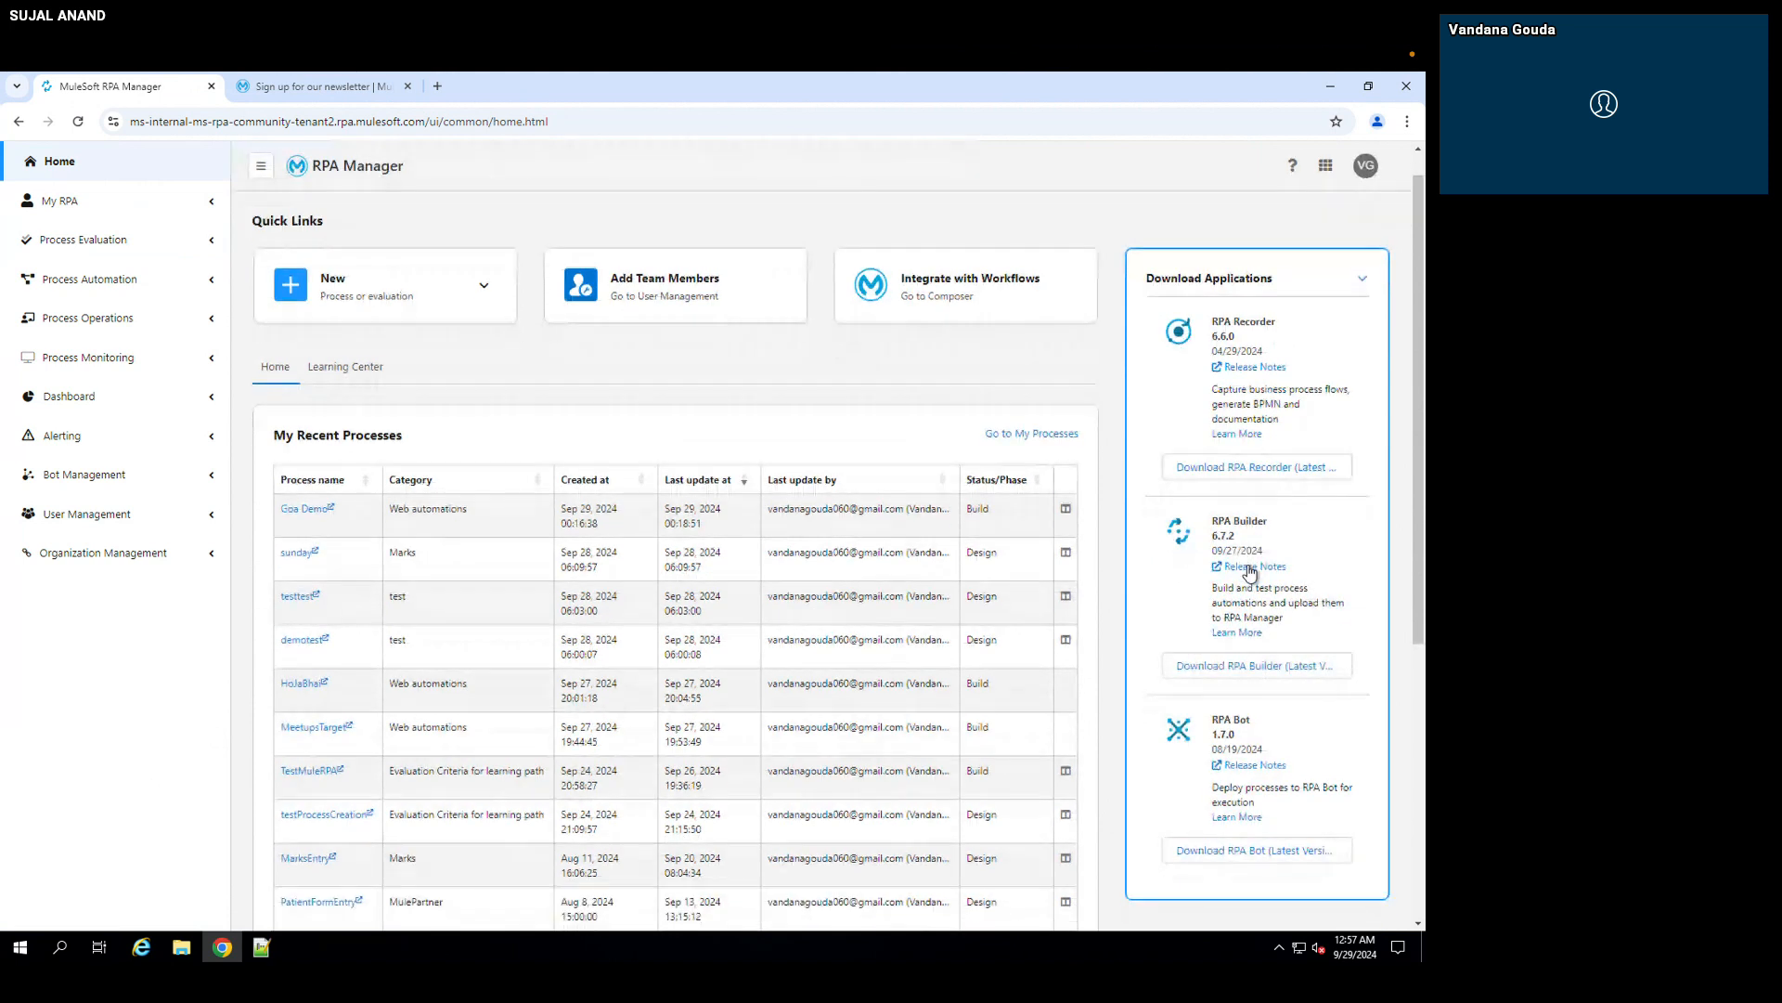
pyautogui.scroll(-1, 1250, 724)
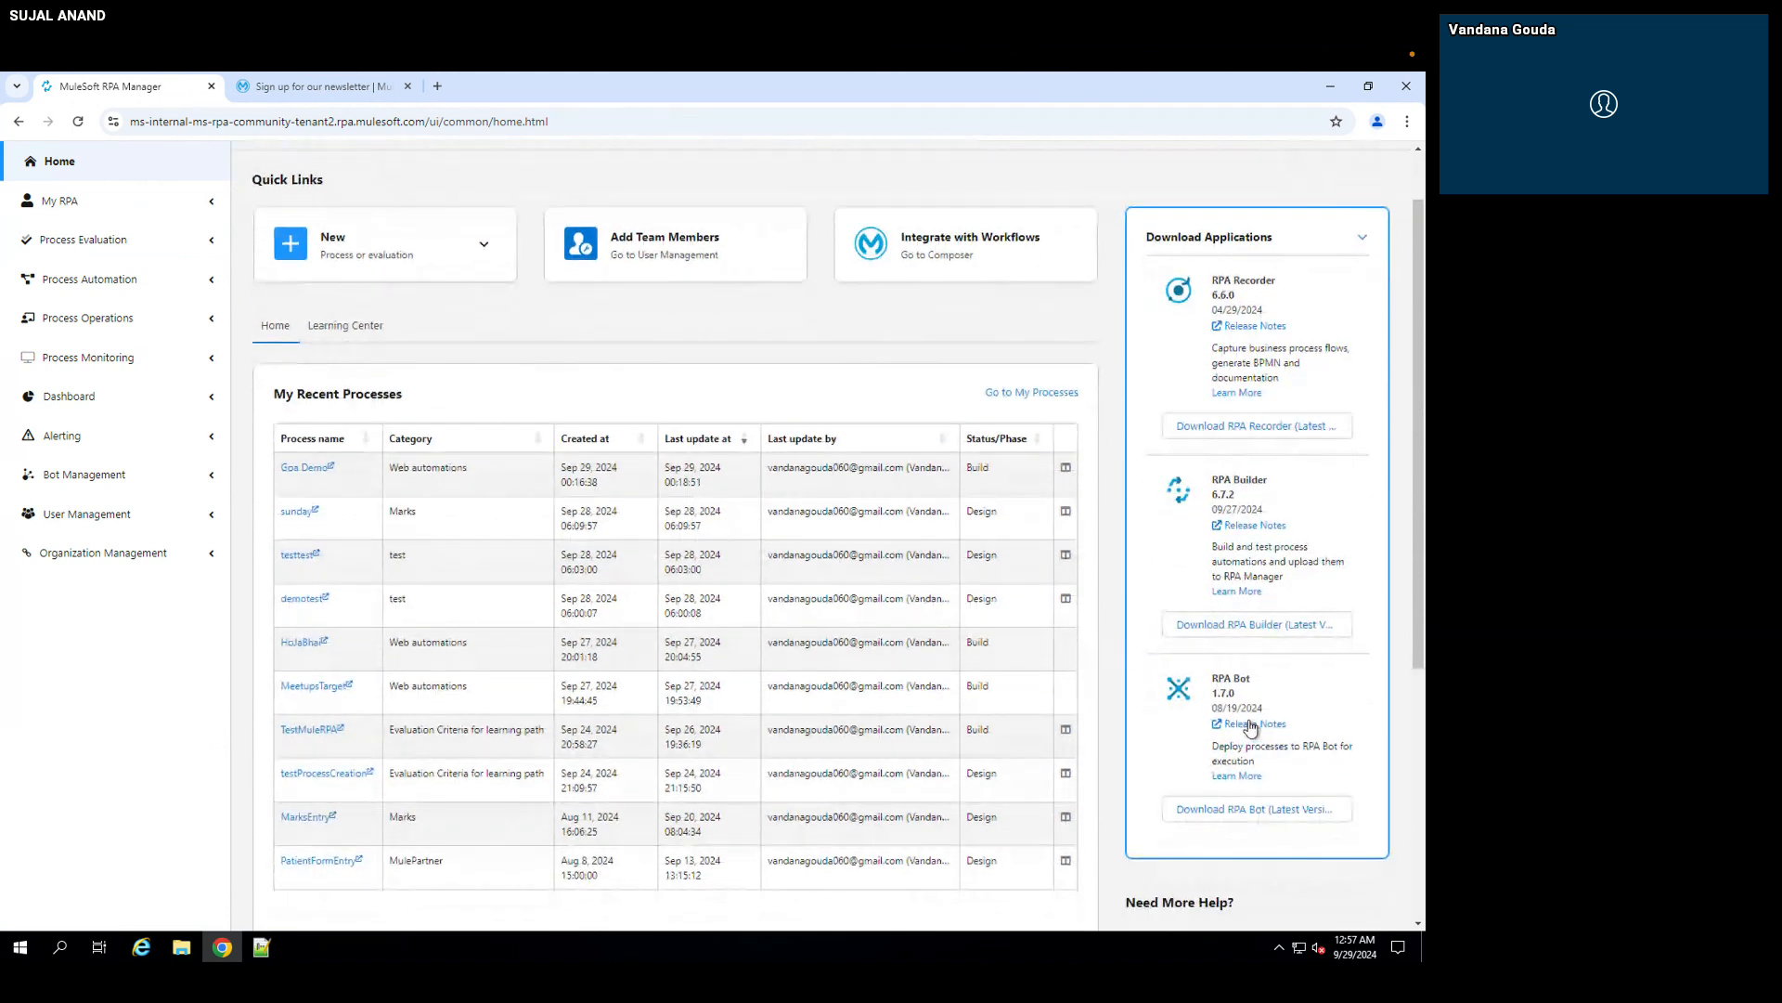
pyautogui.scroll(-1, 1250, 727)
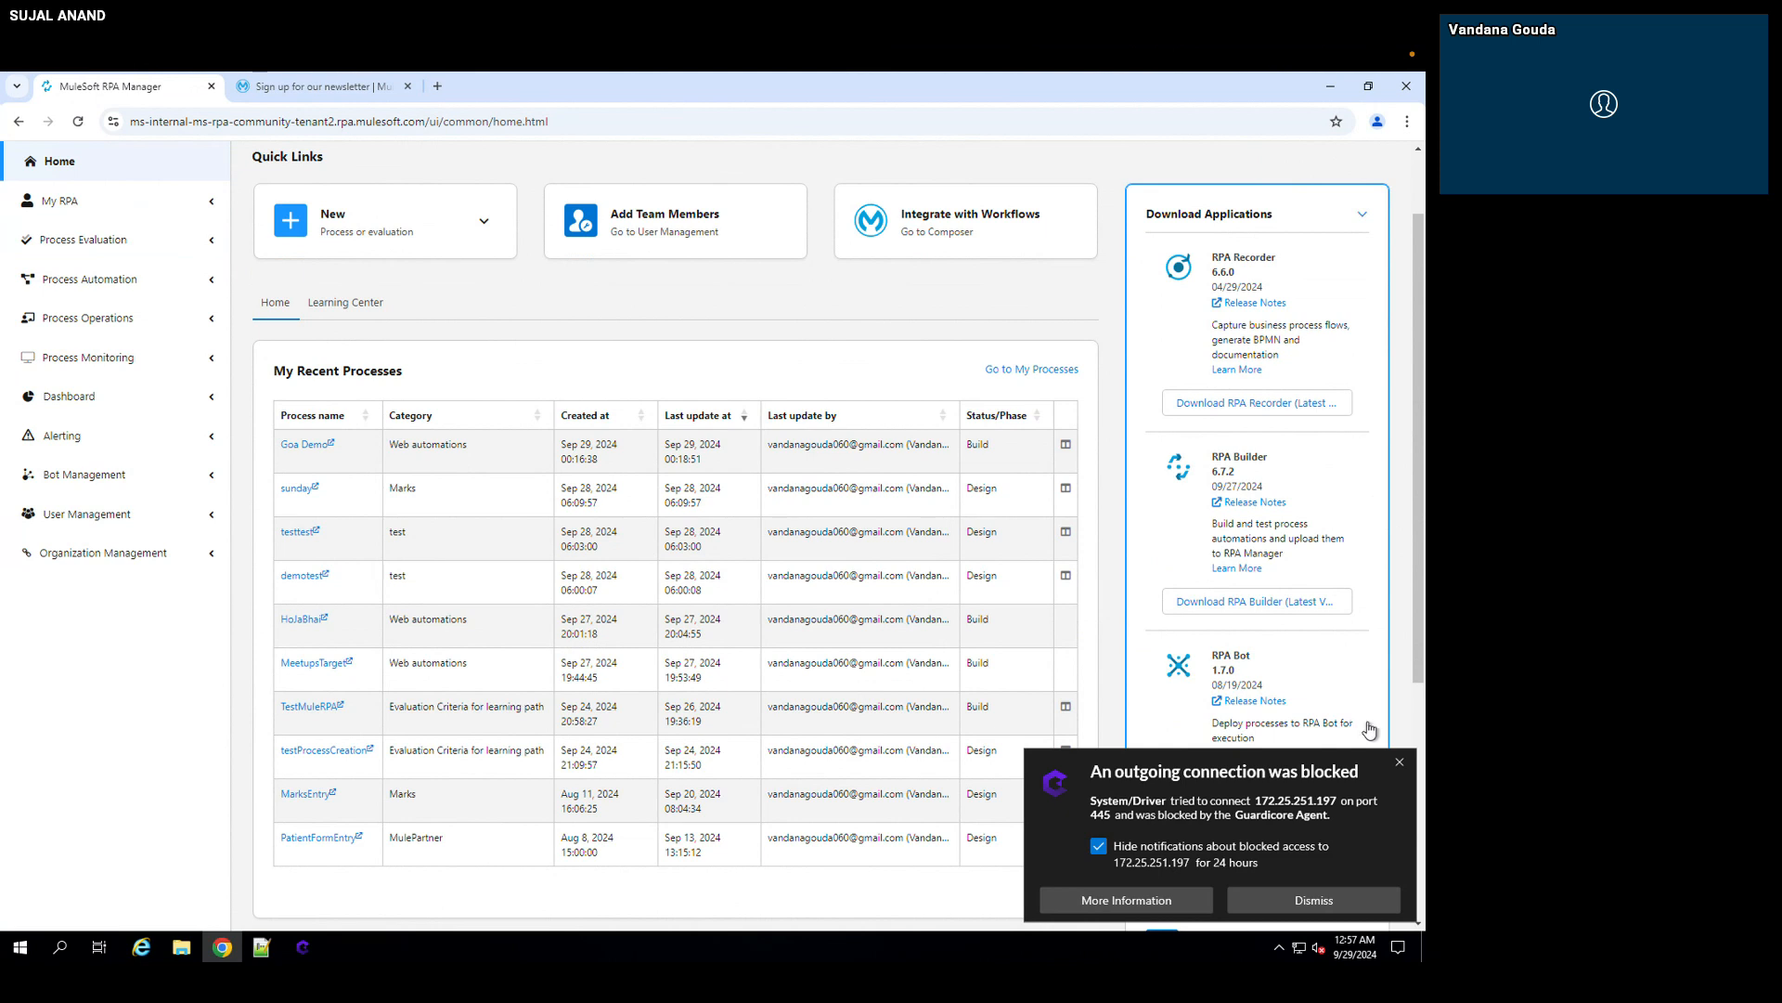
pyautogui.click(1400, 771)
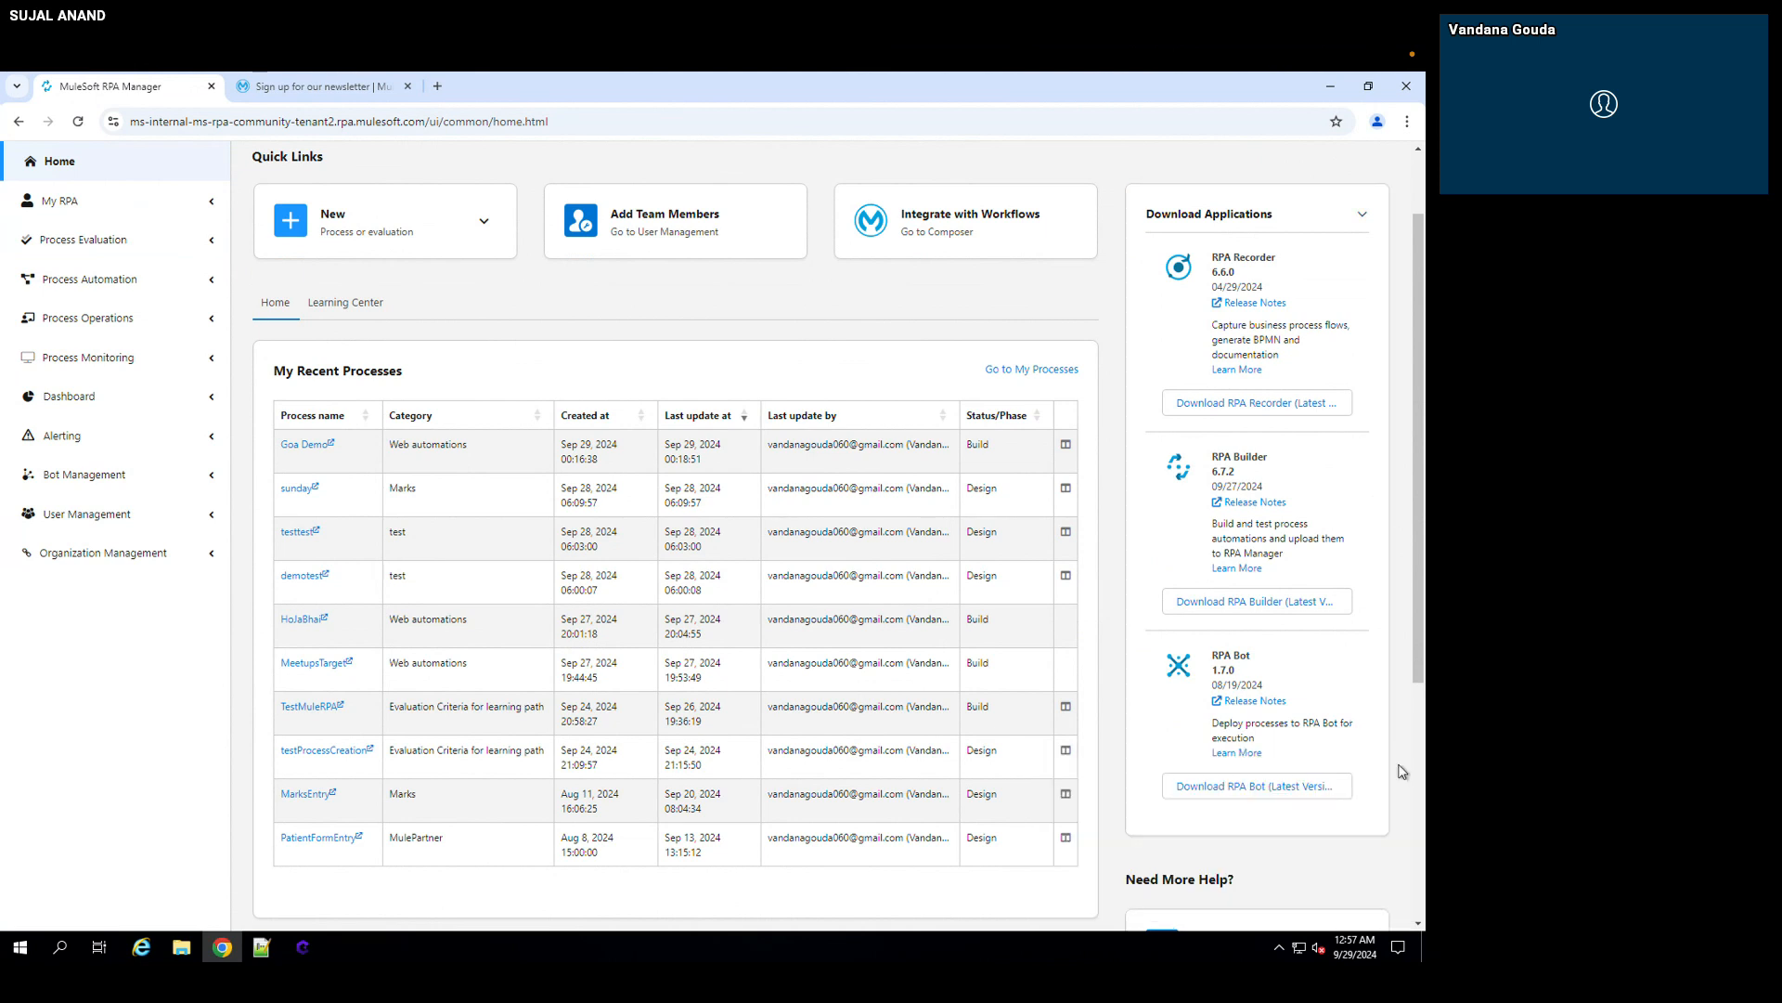
pyautogui.click(1362, 217)
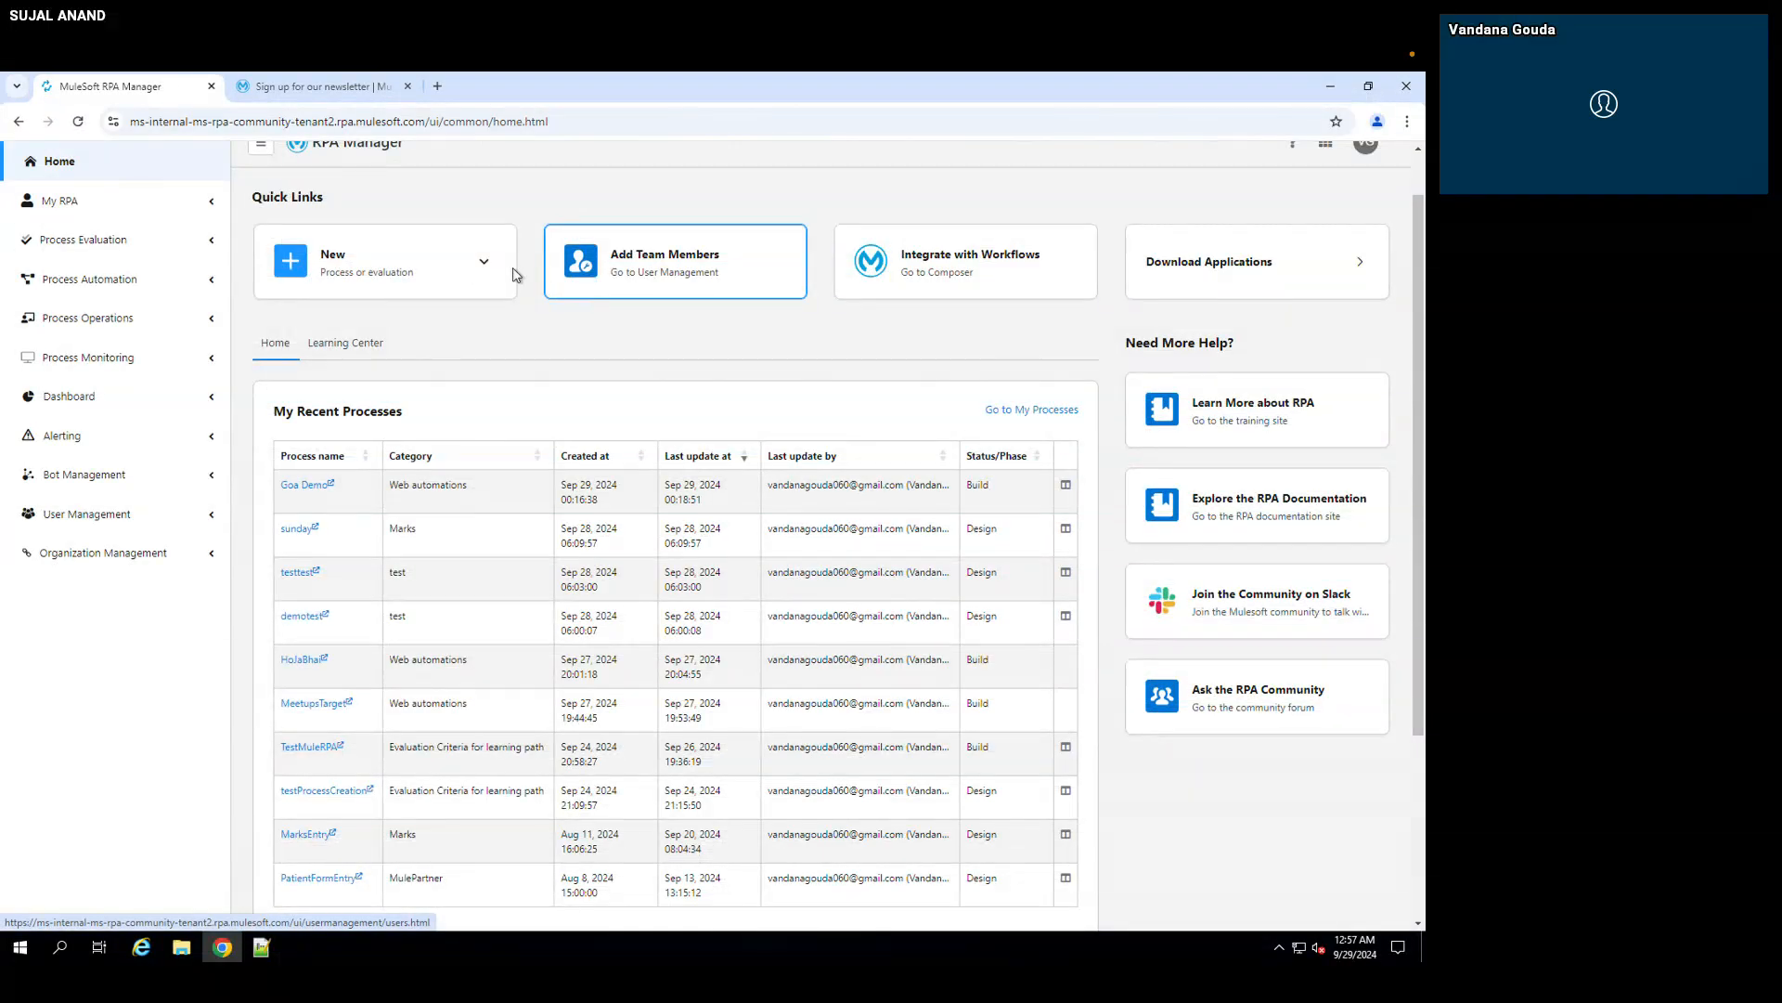
pyautogui.scroll(1, 501, 359)
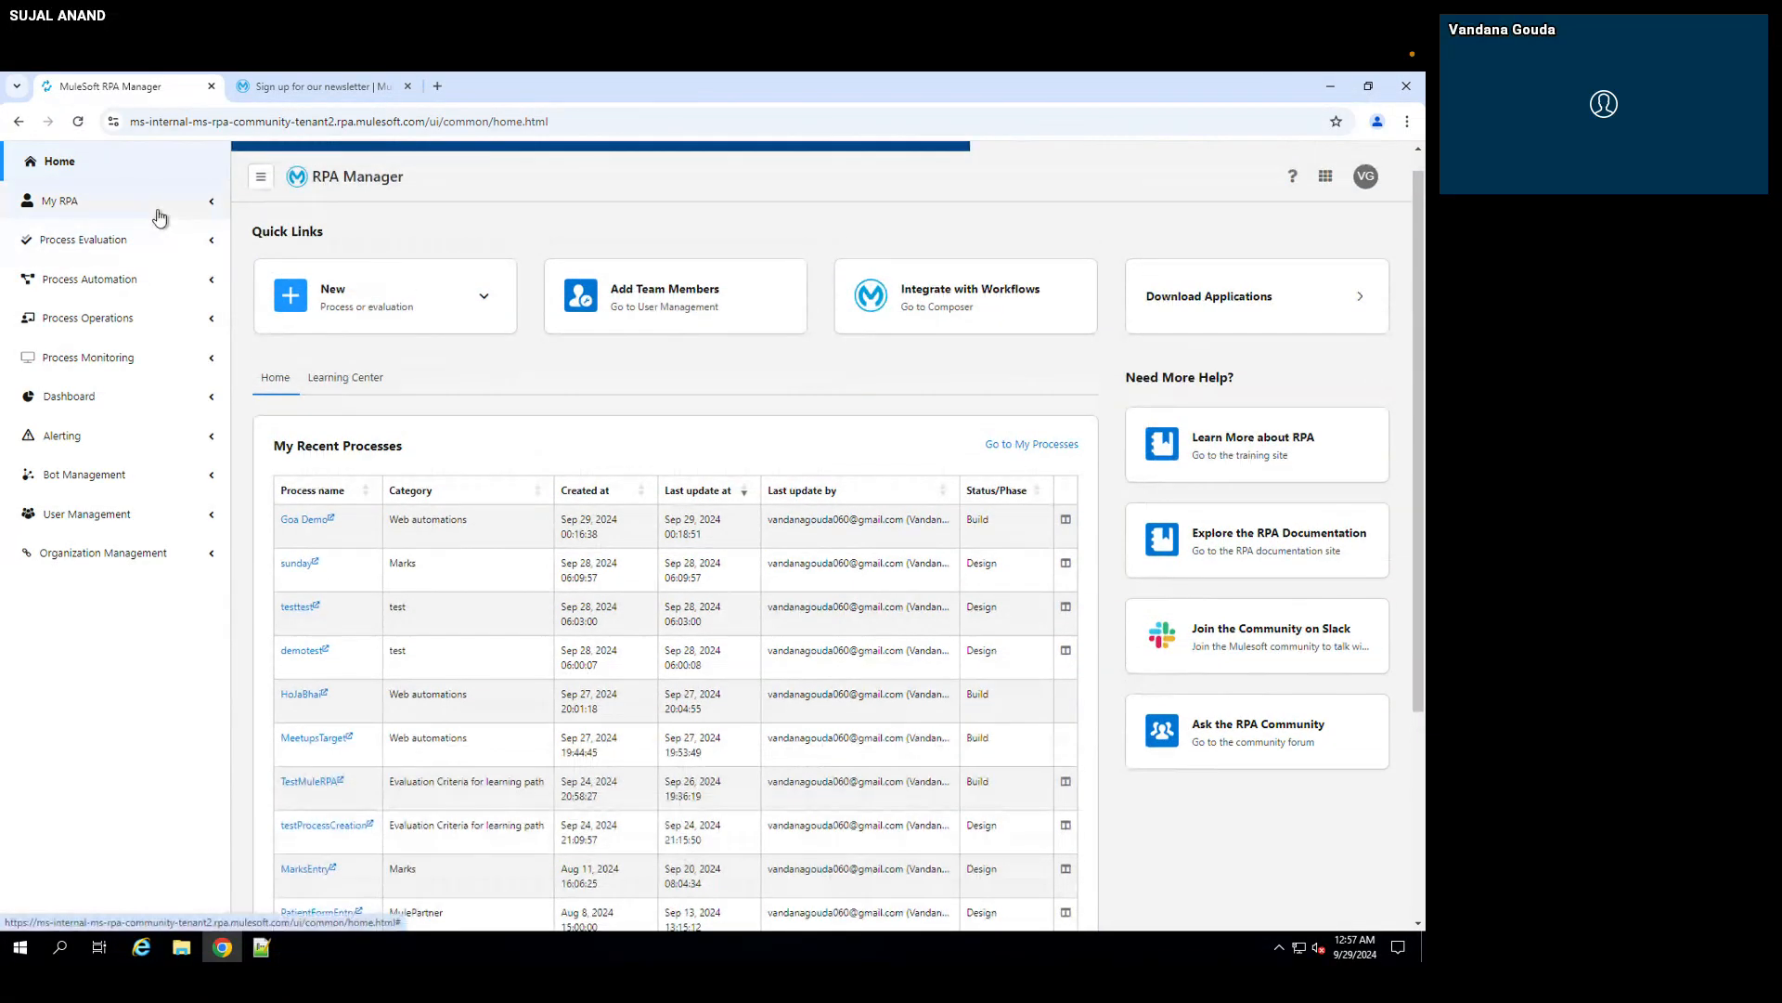
# Step: Open the Process Evaluation list, and check the MuleSoft newsletter sign-up page open in the same browser
pyautogui.click(158, 214)
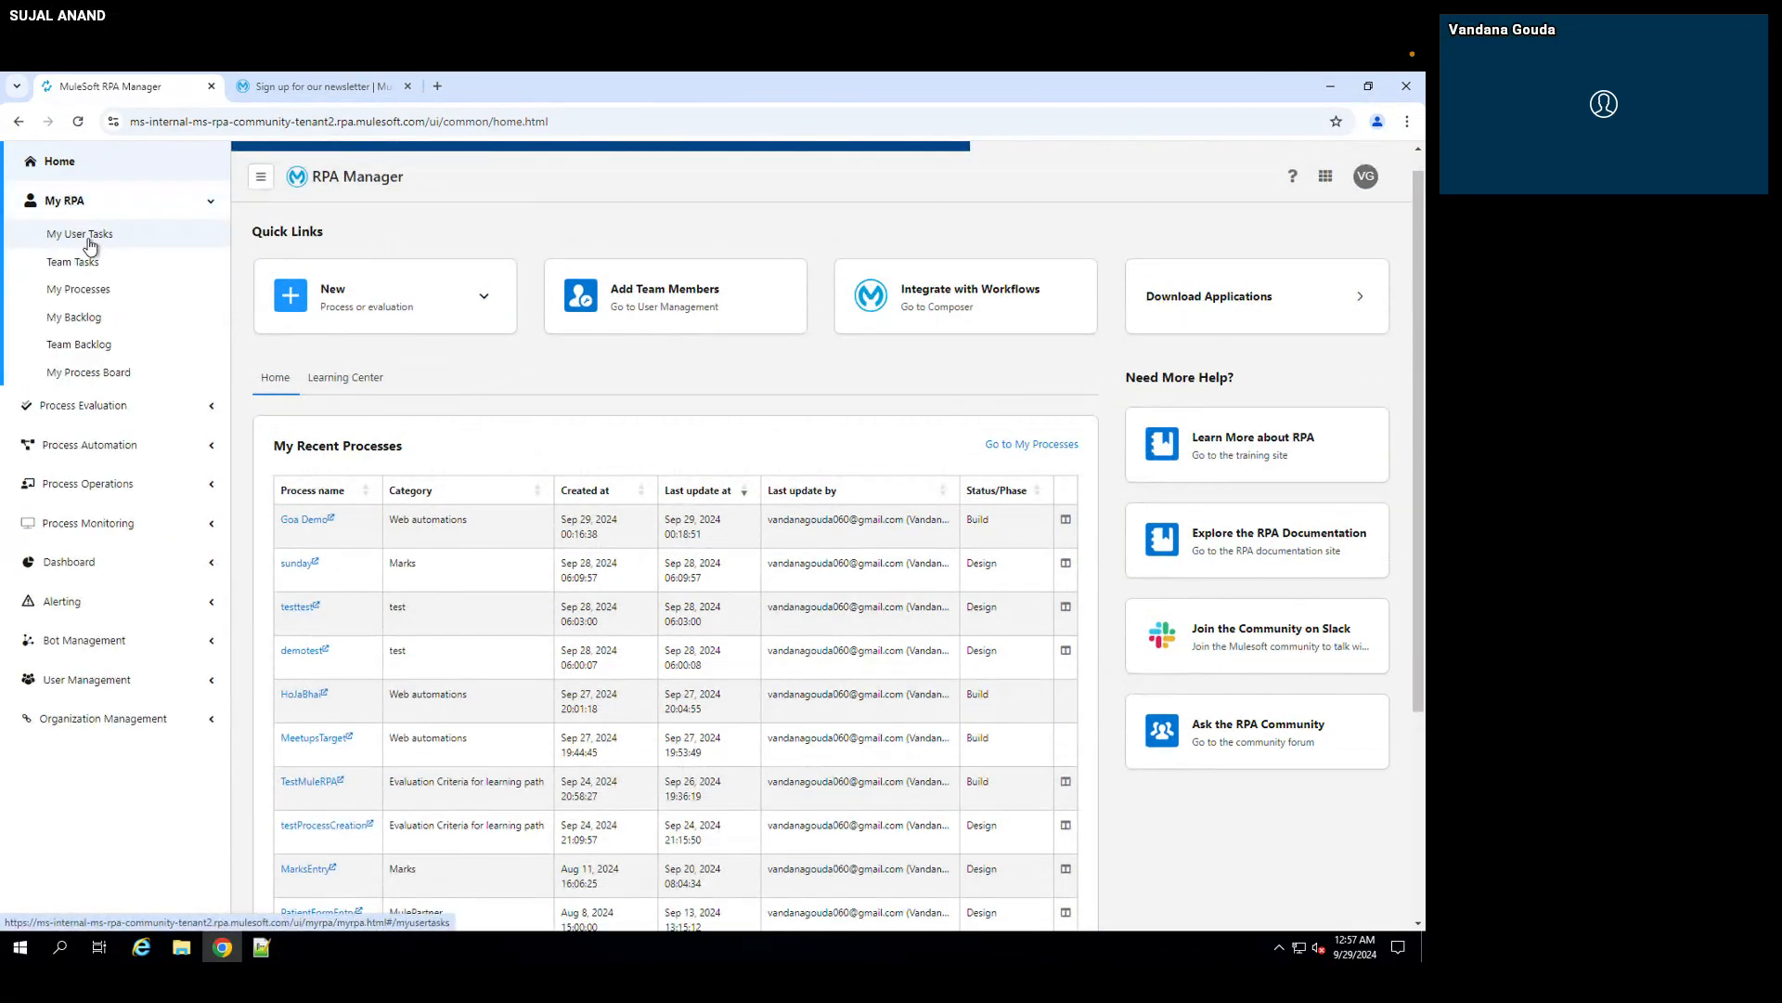
pyautogui.click(128, 408)
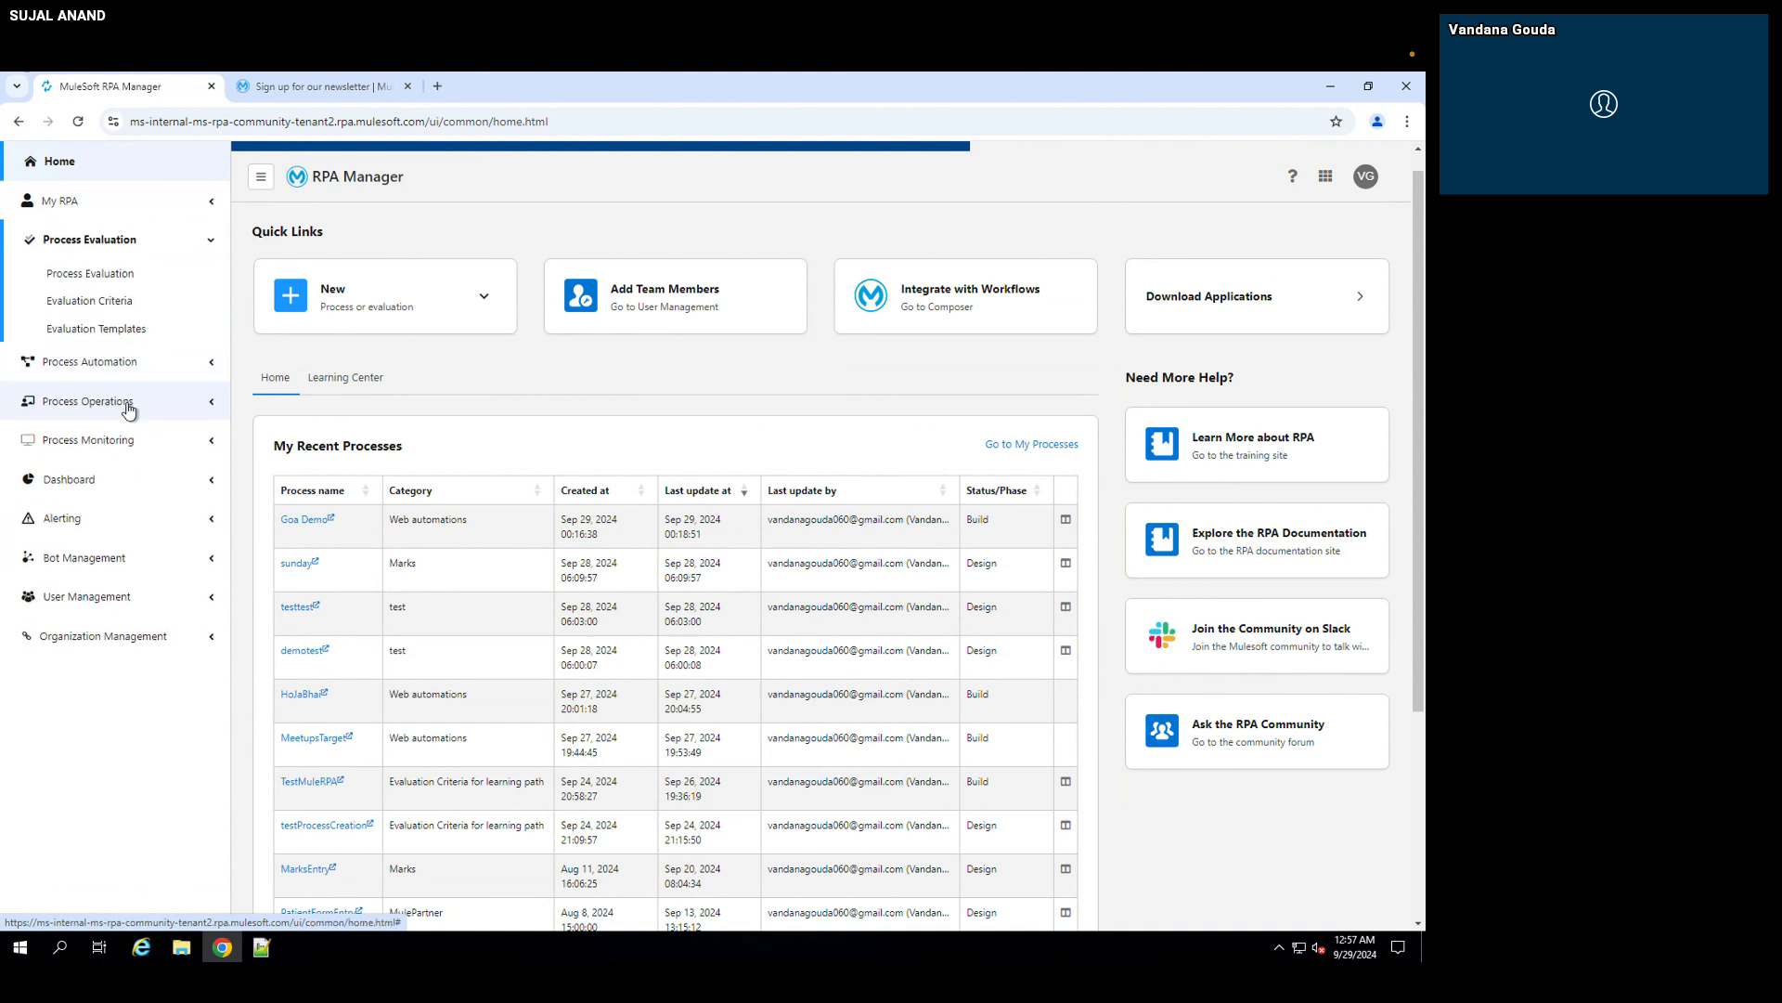
pyautogui.click(136, 276)
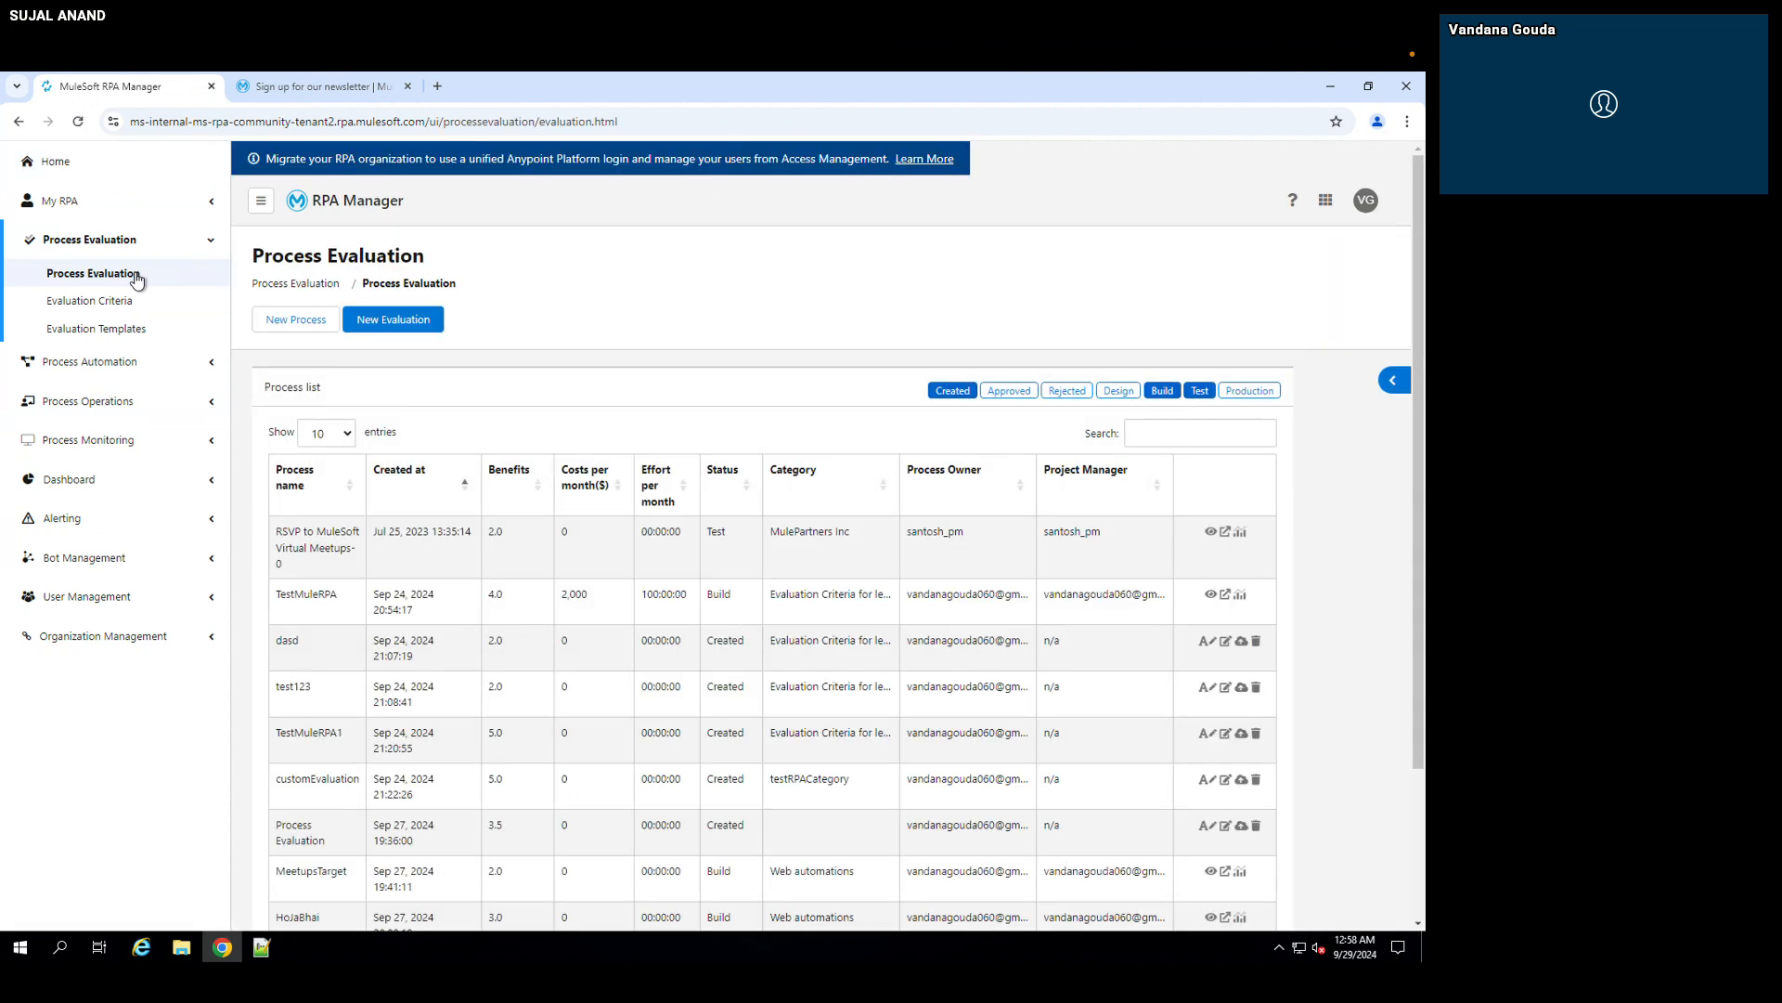
pyautogui.moveTo(434, 258); pyautogui.dragTo(255, 251)
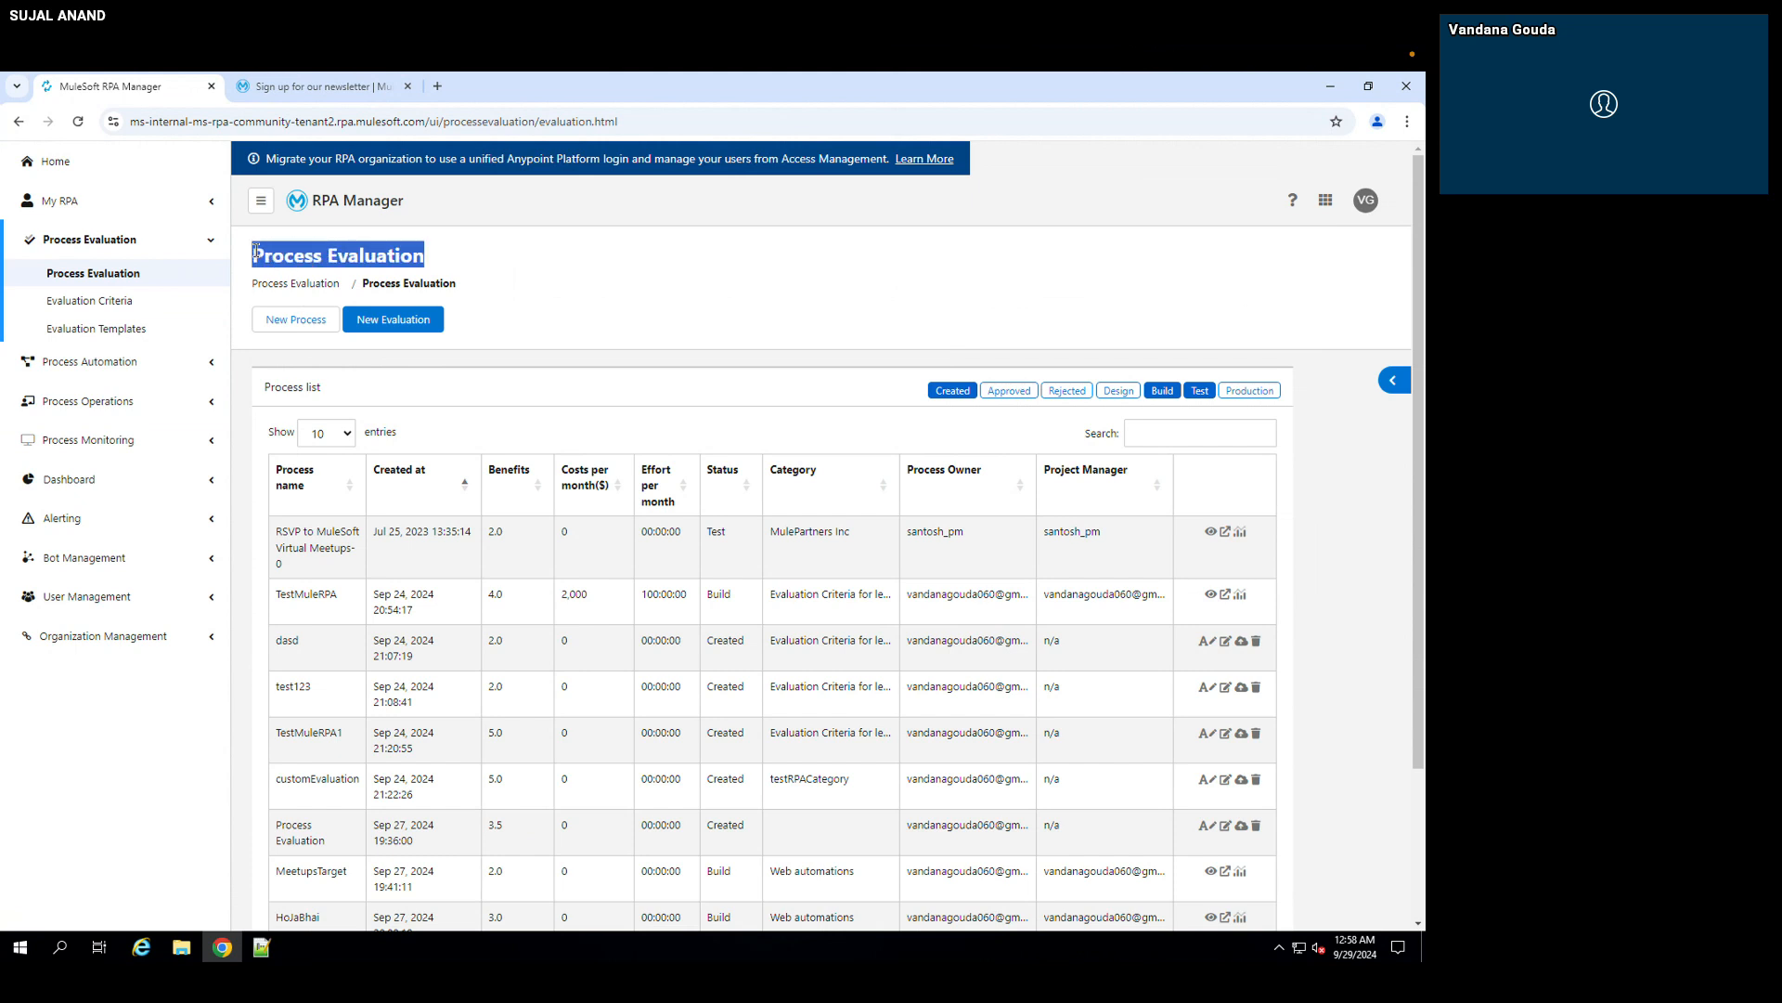
pyautogui.click(326, 257)
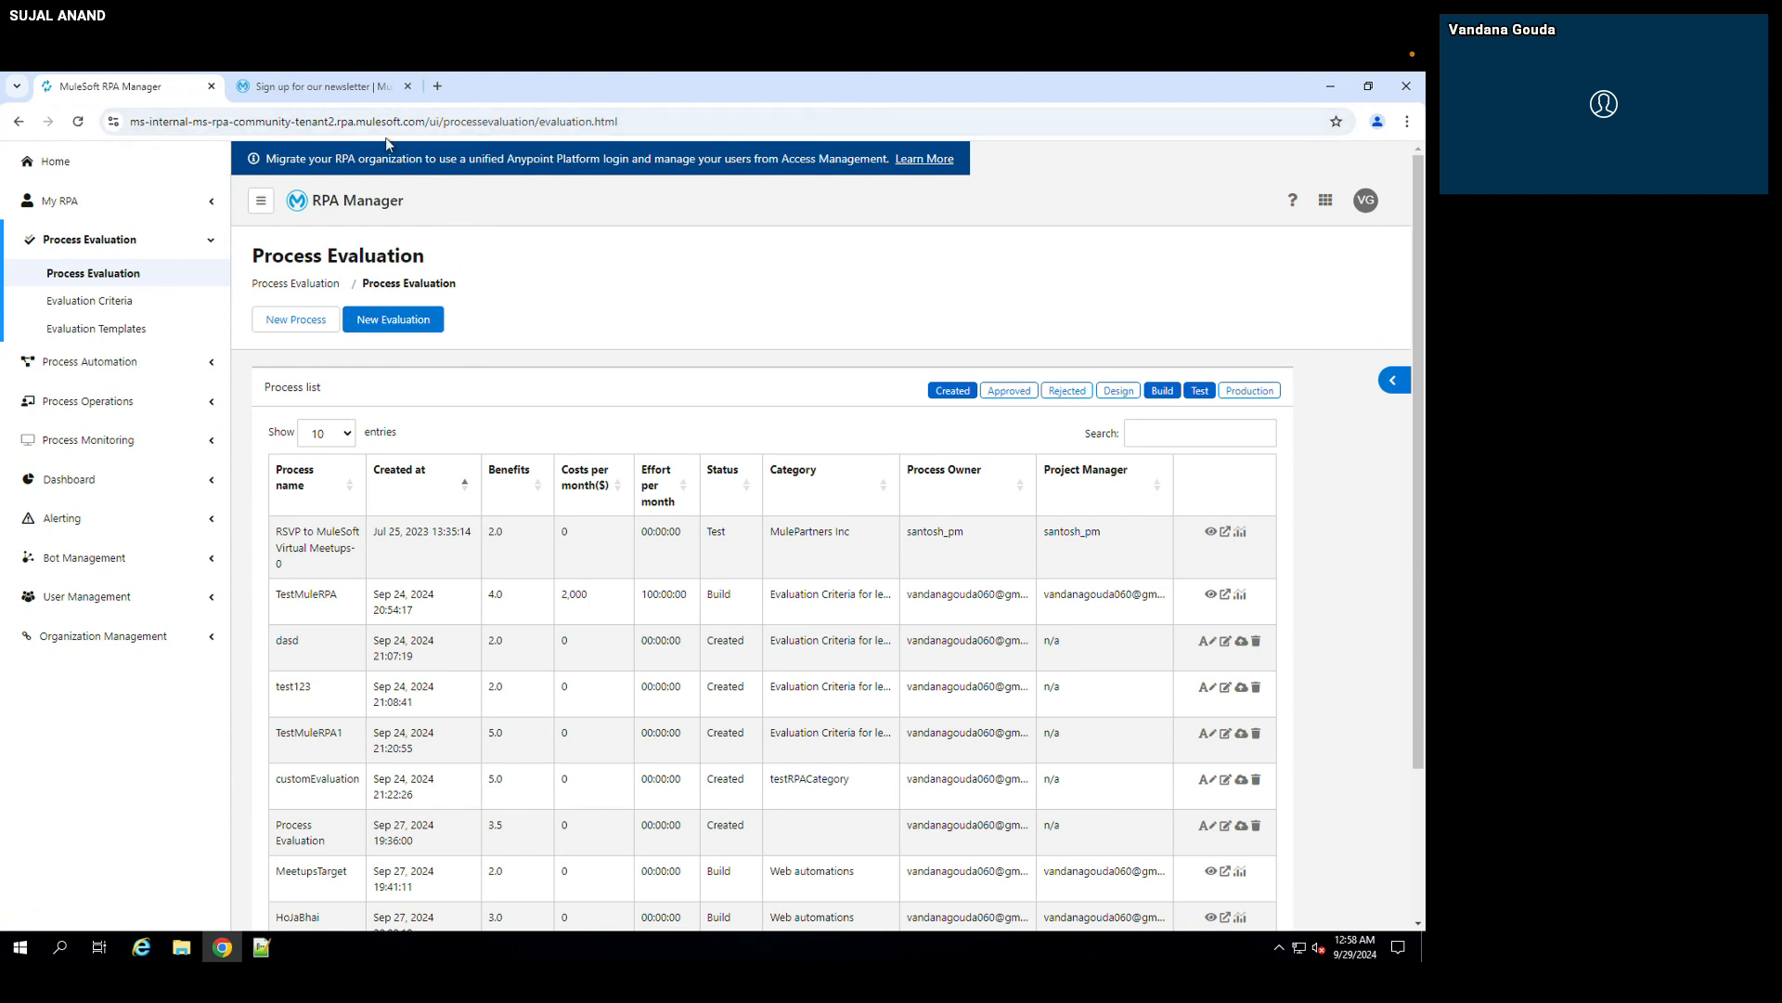
pyautogui.click(348, 89)
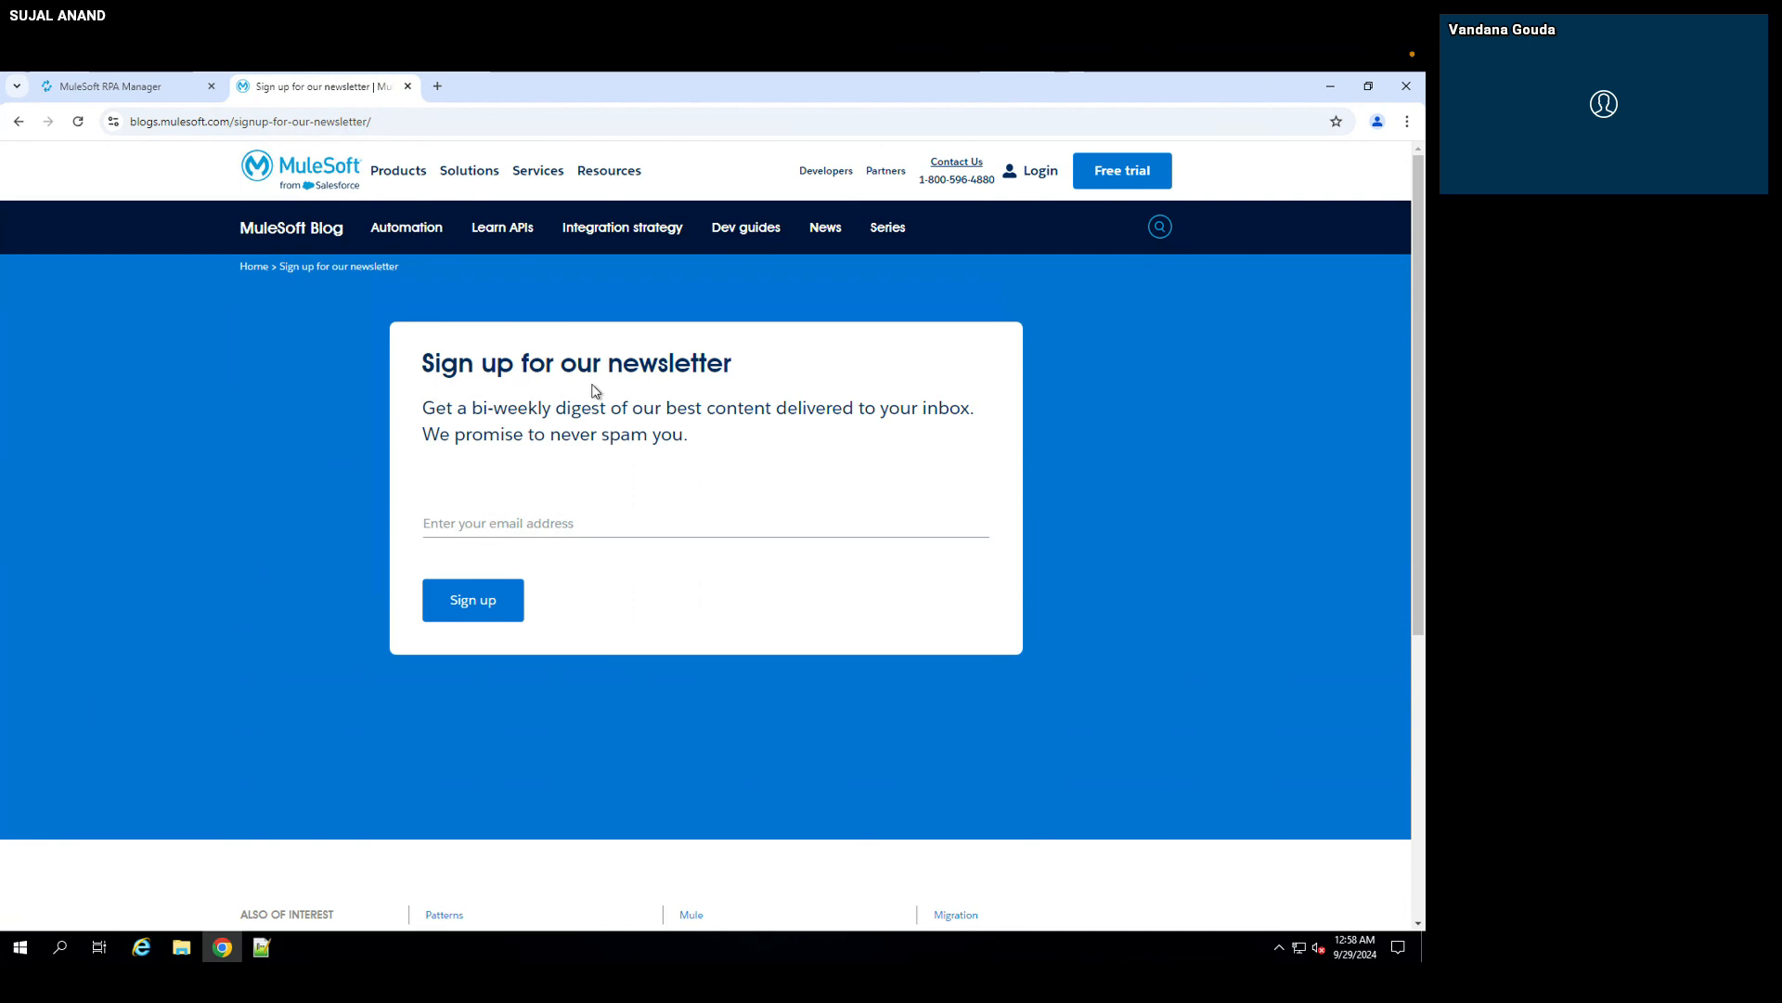
pyautogui.click(188, 89)
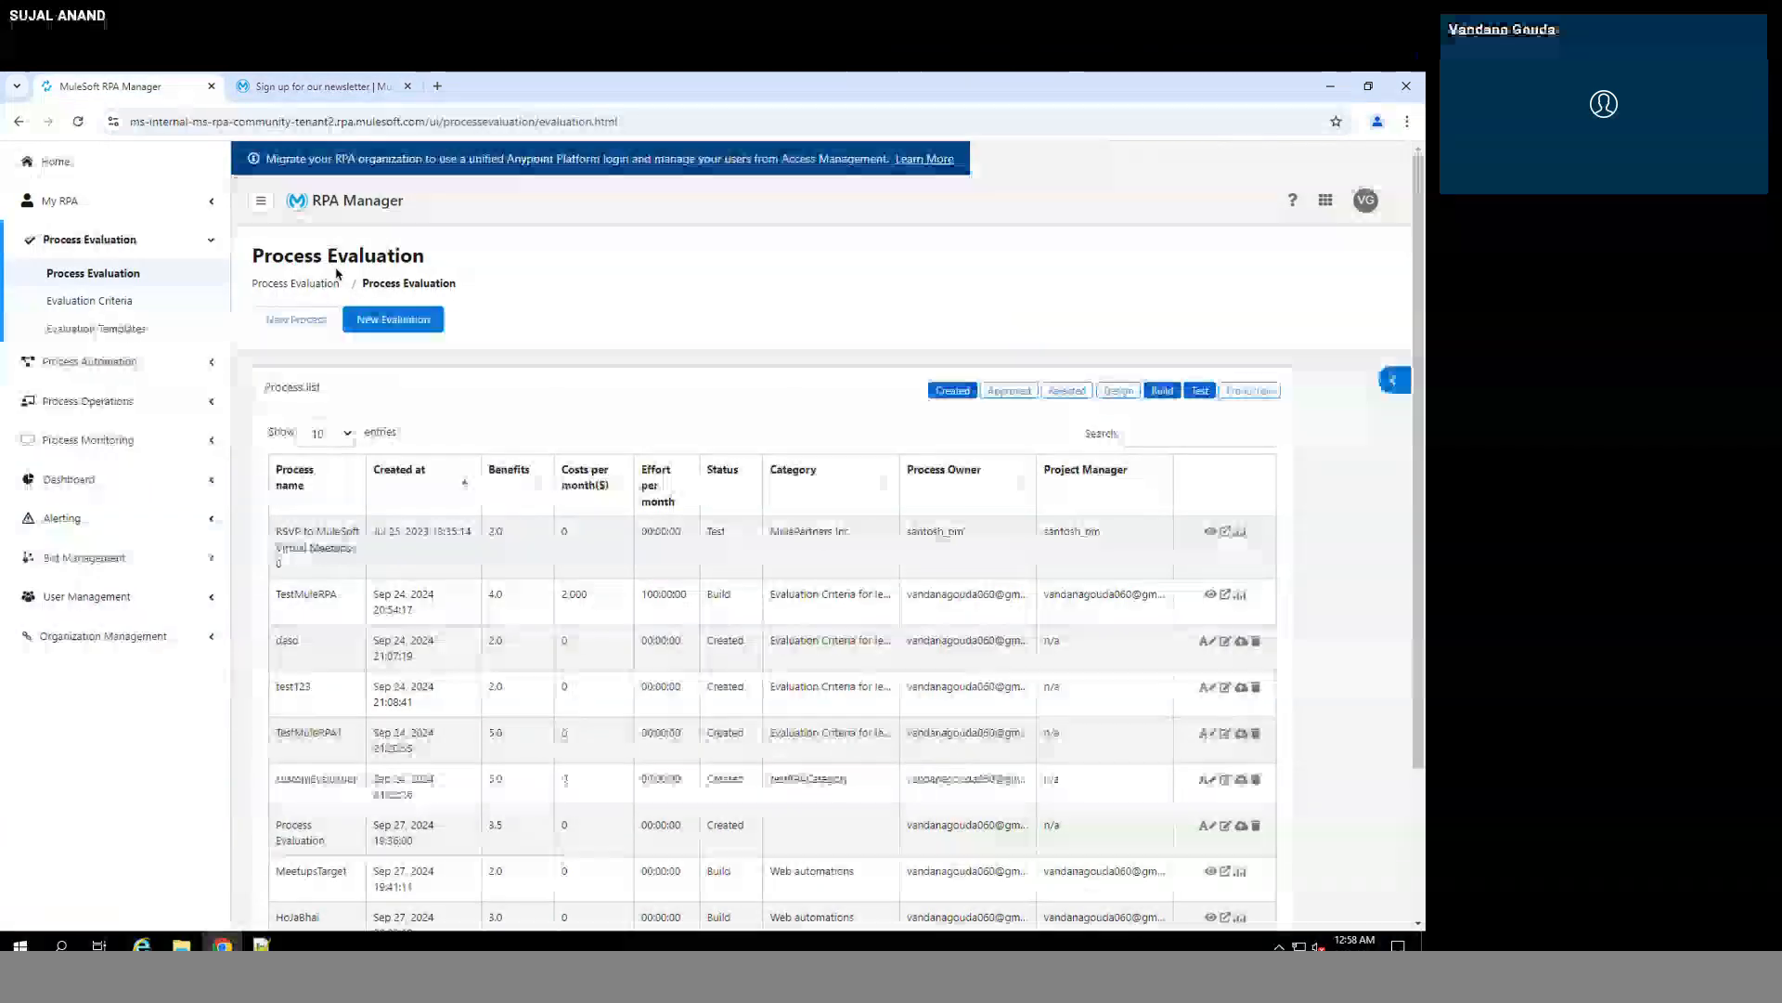
# Step: Create a new evaluation named "Demo Goa Meetups" with the Default Evaluation Template
pyautogui.click(399, 322)
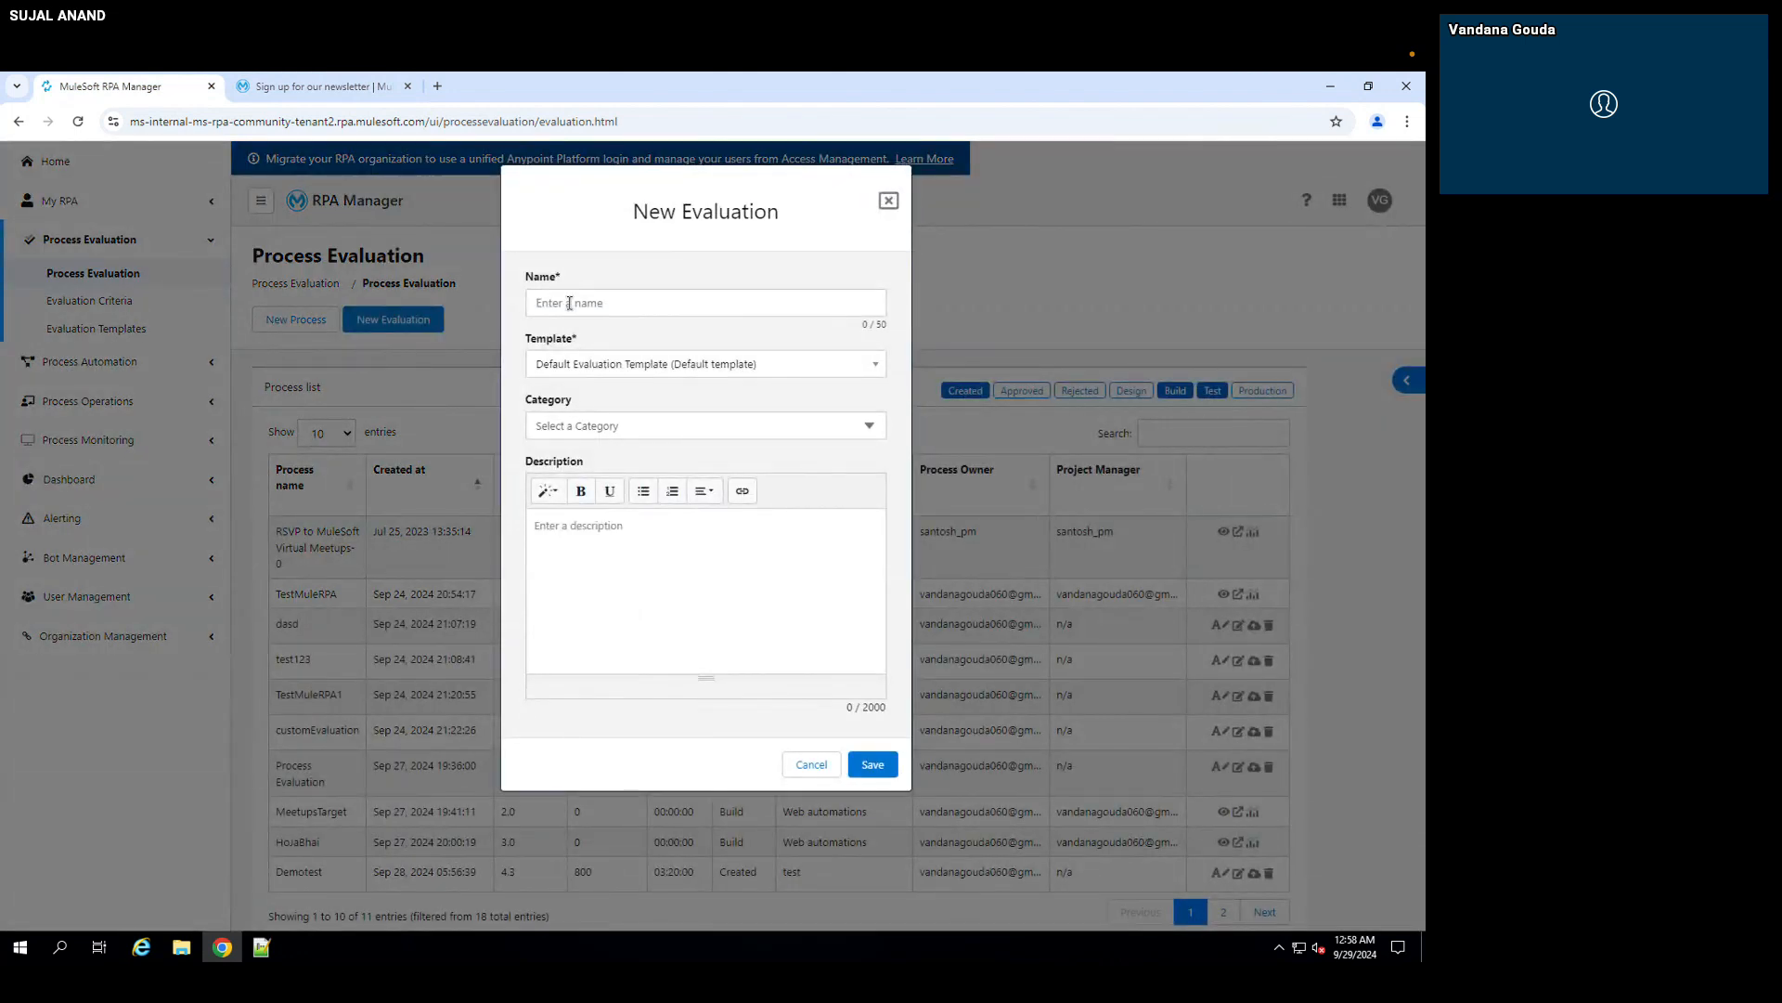
pyautogui.click(569, 304)
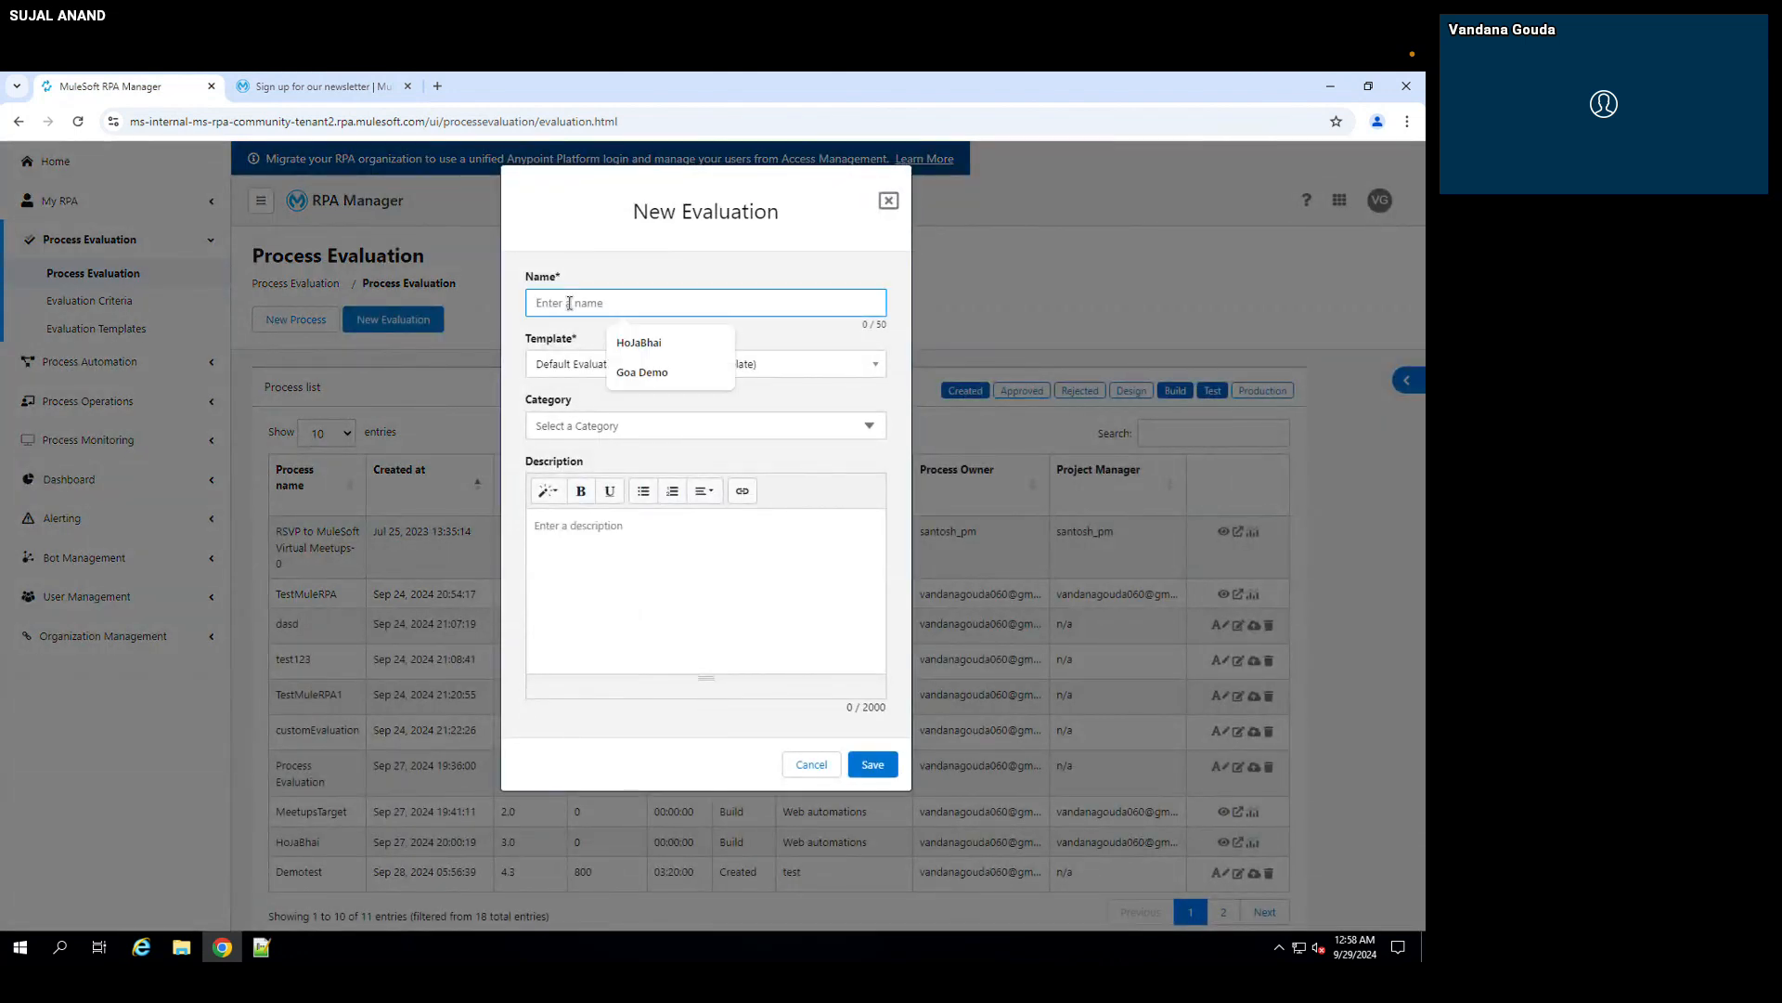
pyautogui.write('Demo')
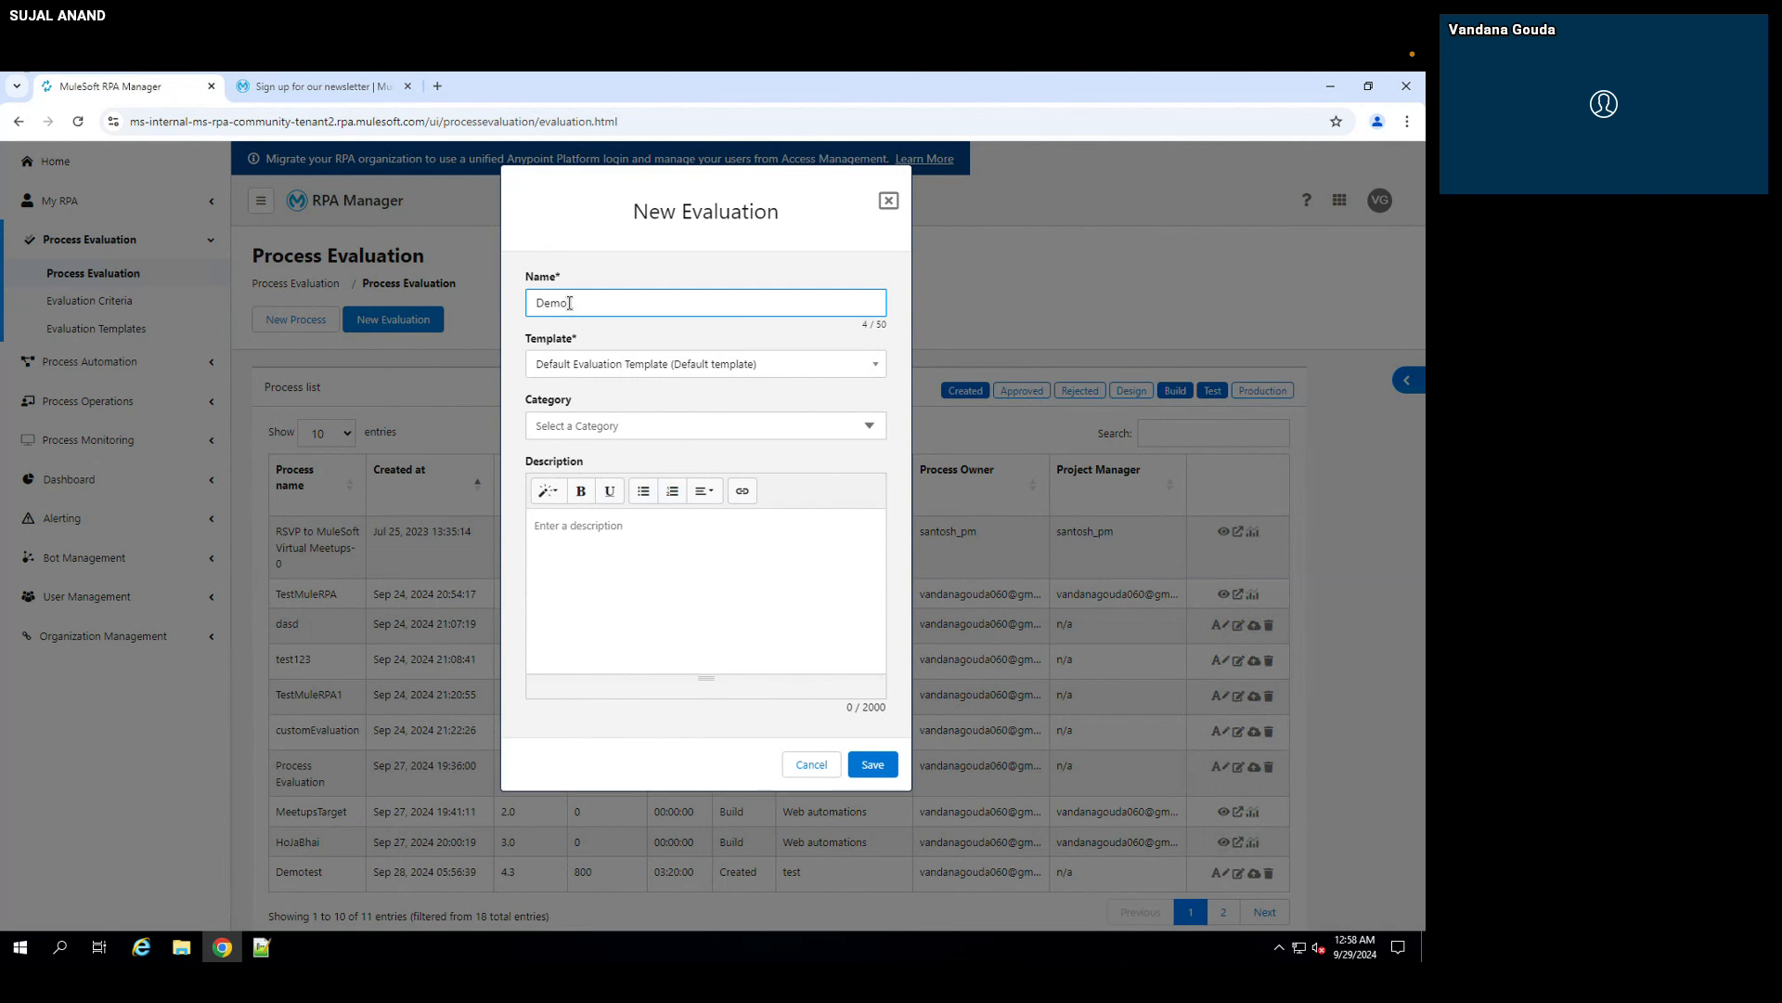
pyautogui.write(' Goa Meetups')
pyautogui.click(872, 772)
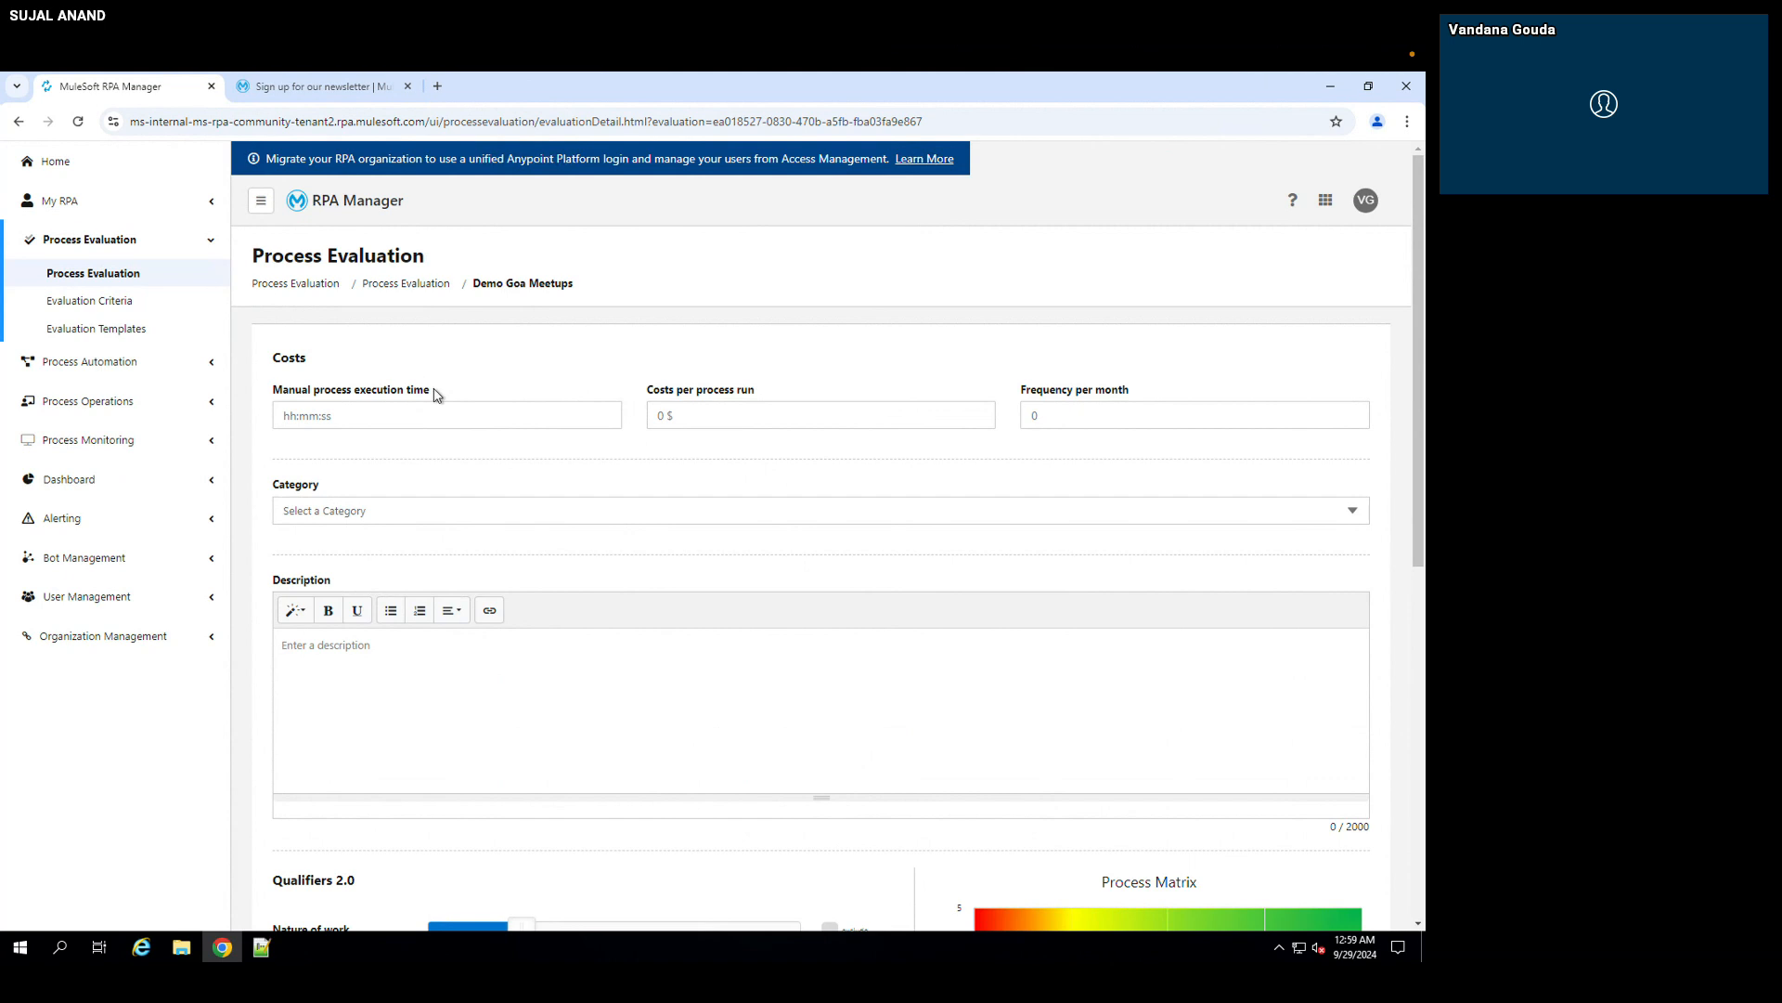
# Step: Recheck the newsletter sign-up page, and set manual process execution time to 00:05:00, costs per process run to 5 $ and frequency per month to 10
pyautogui.click(358, 88)
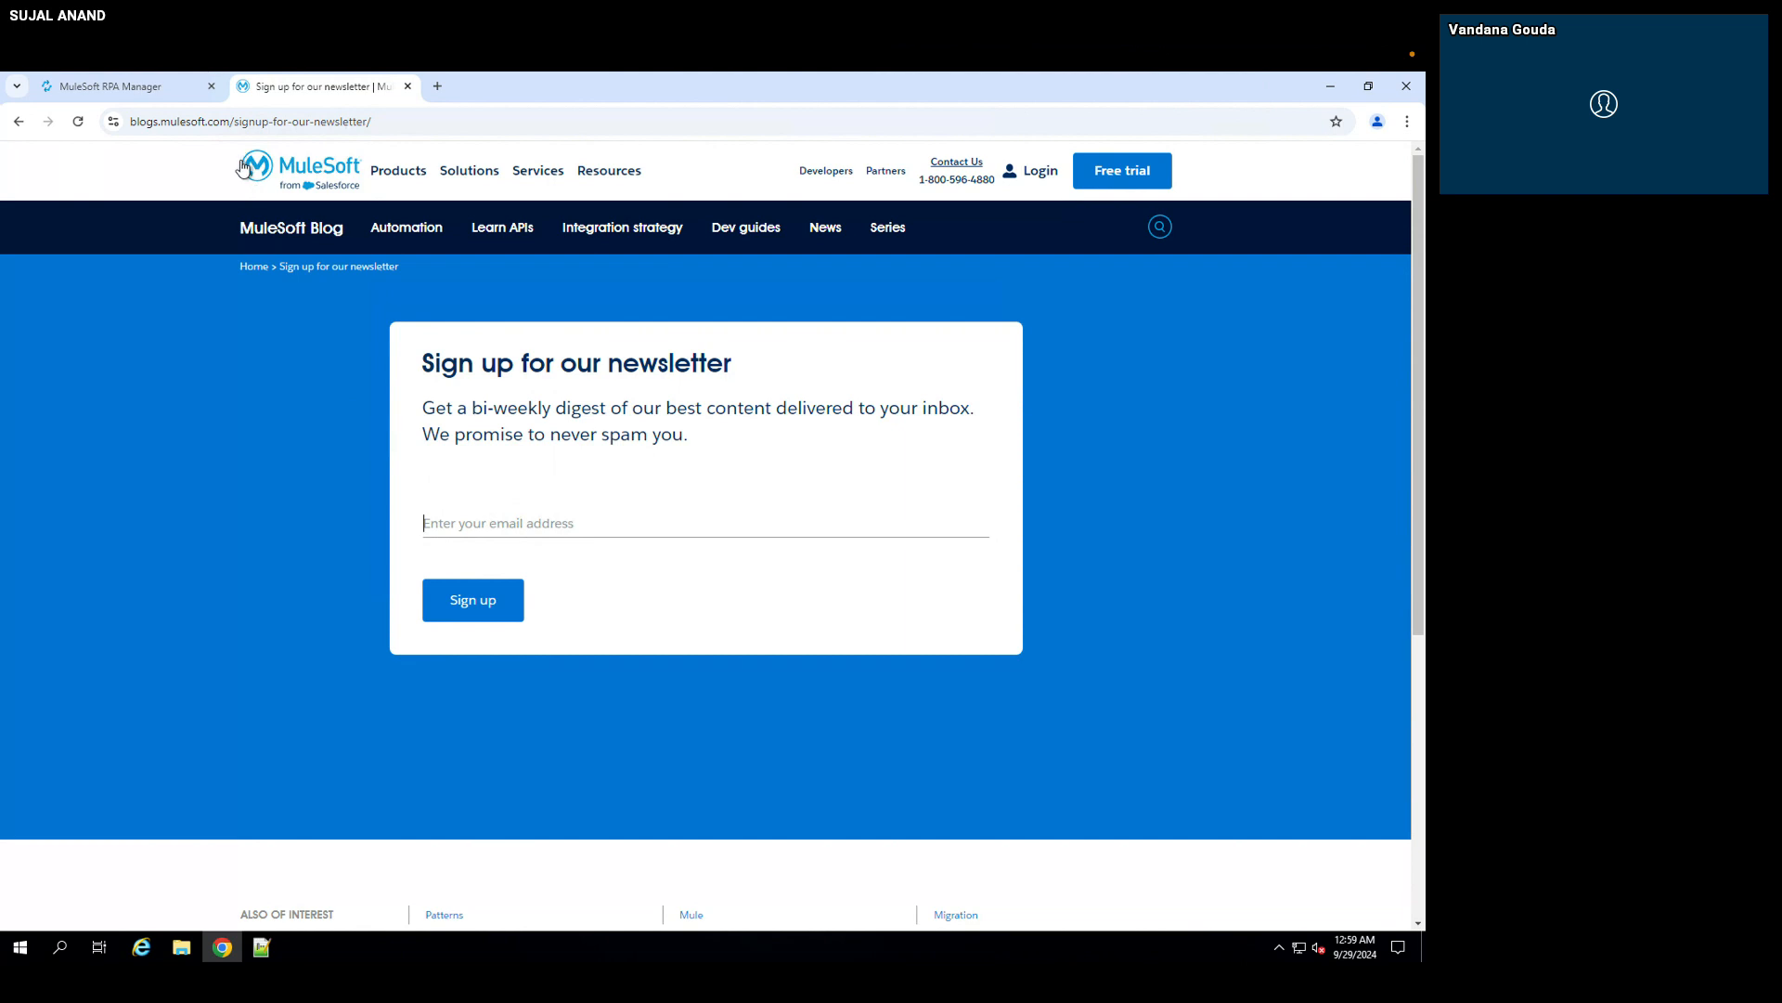
pyautogui.click(149, 87)
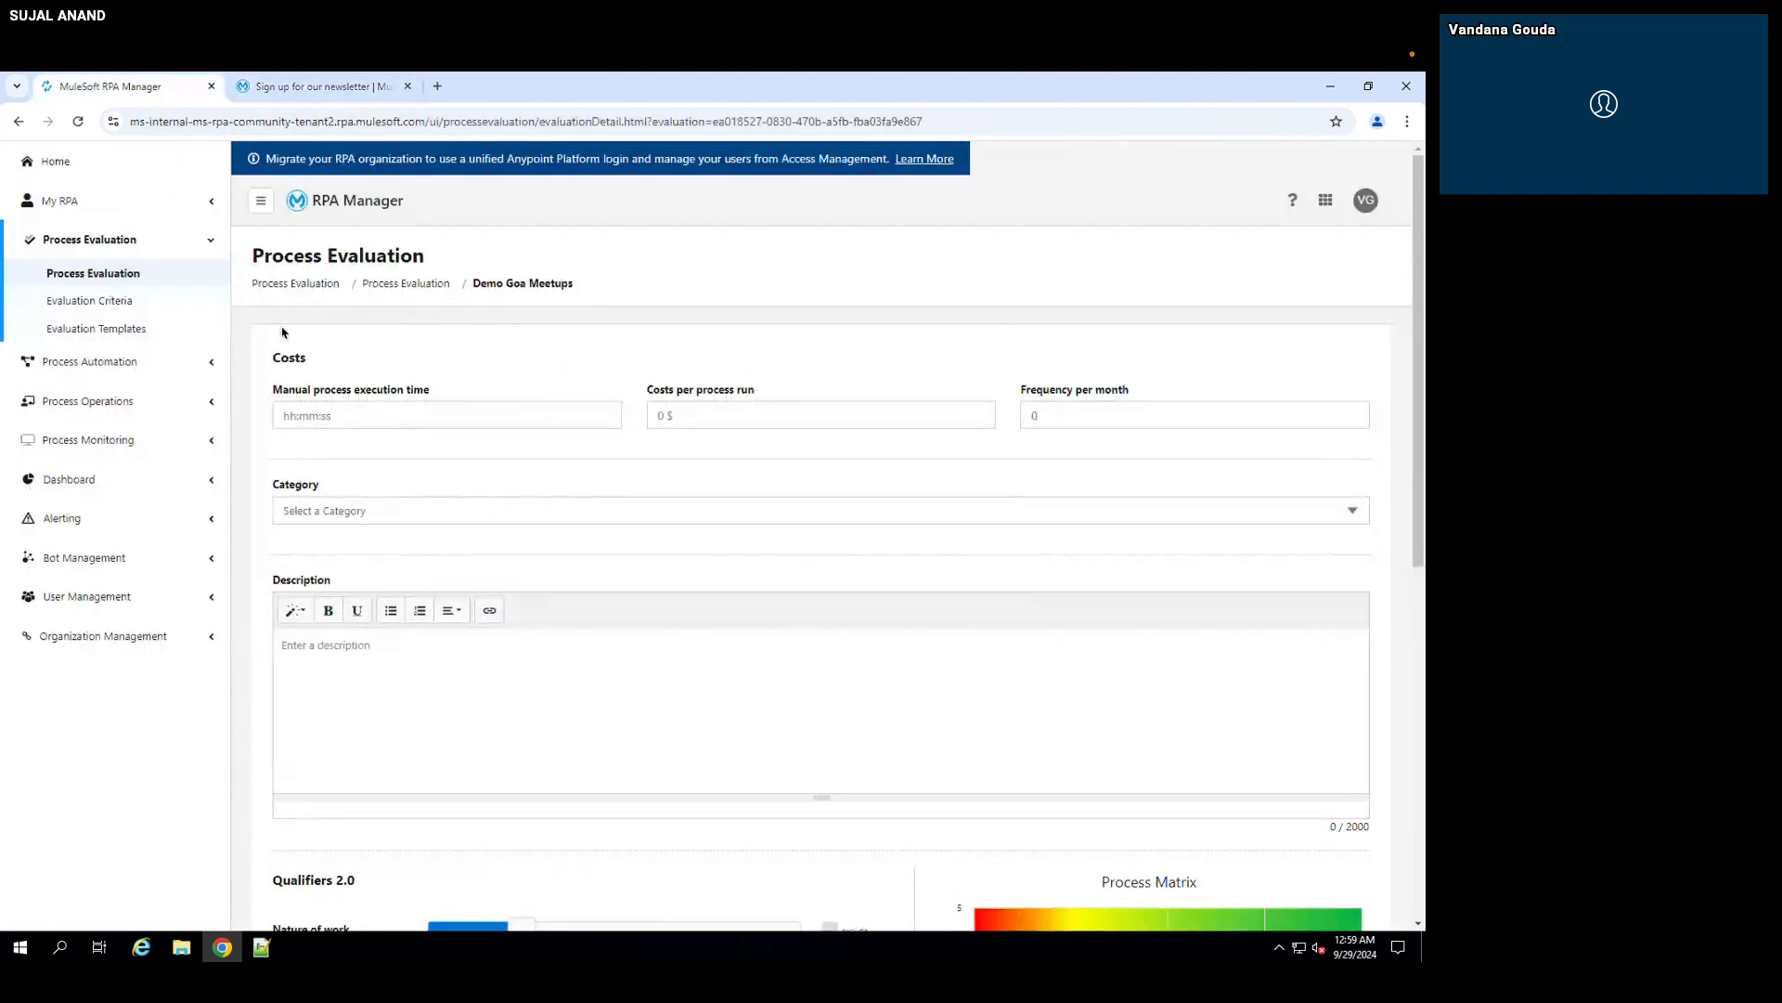
pyautogui.click(279, 410)
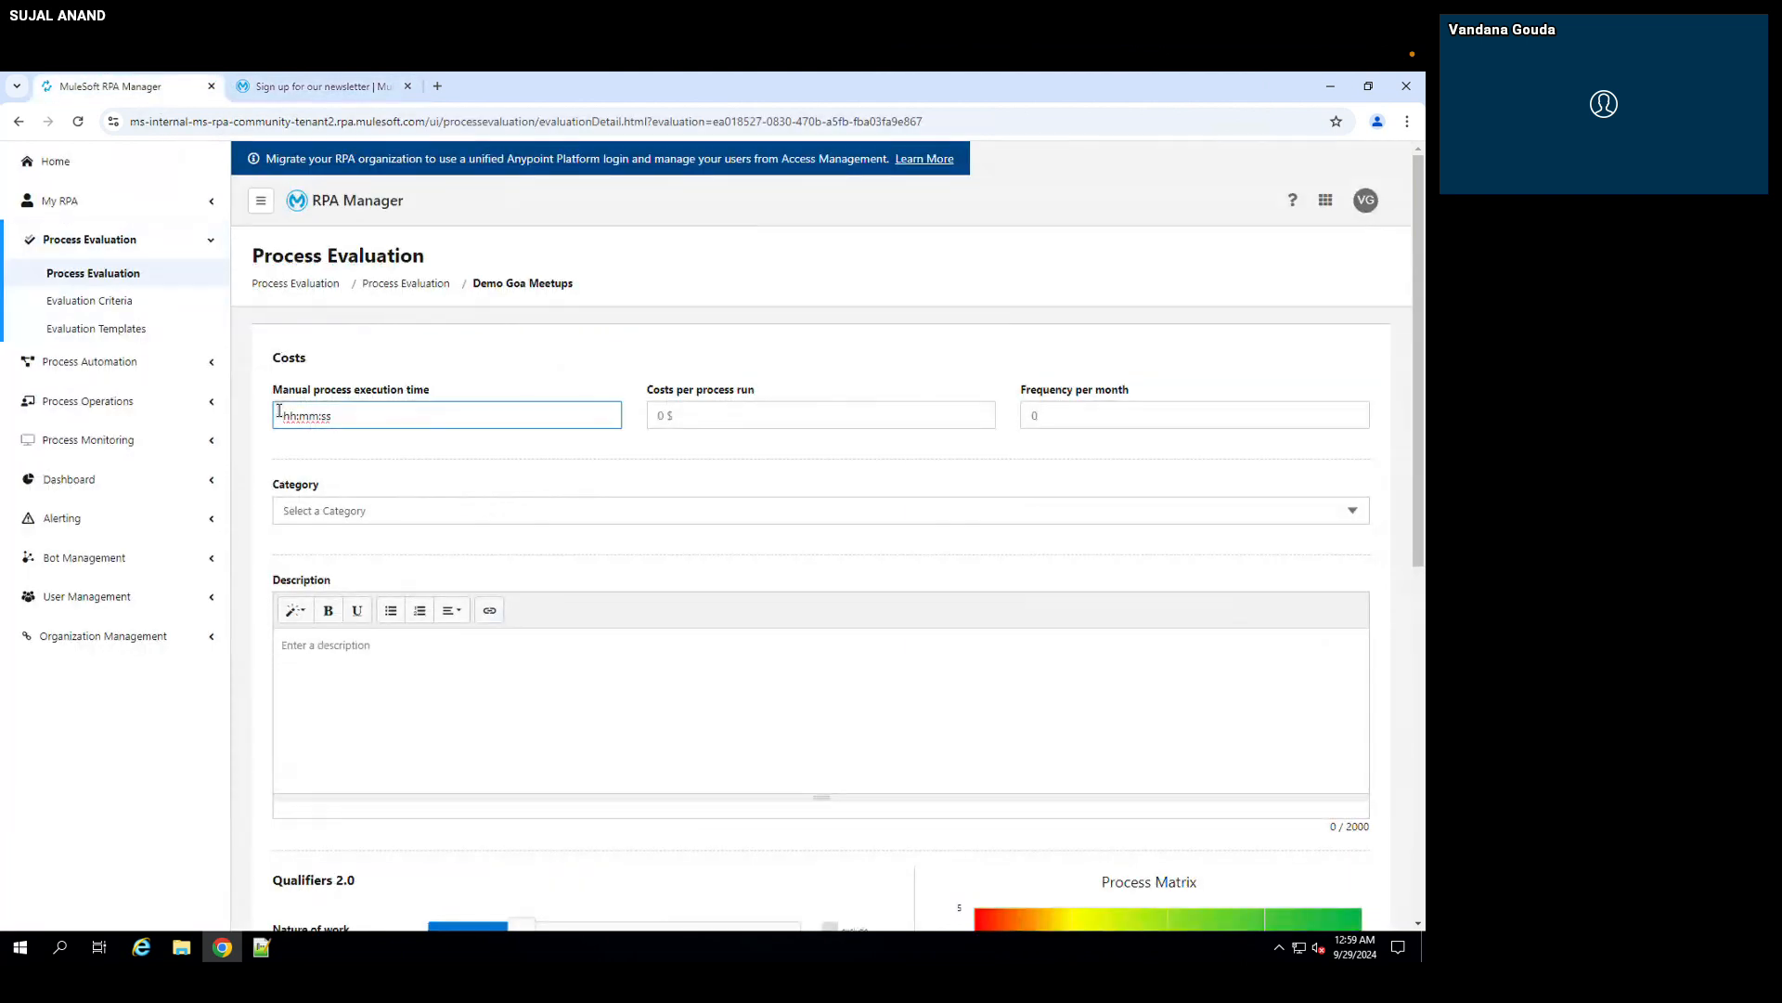
pyautogui.write('00:05:00')
pyautogui.click(671, 418)
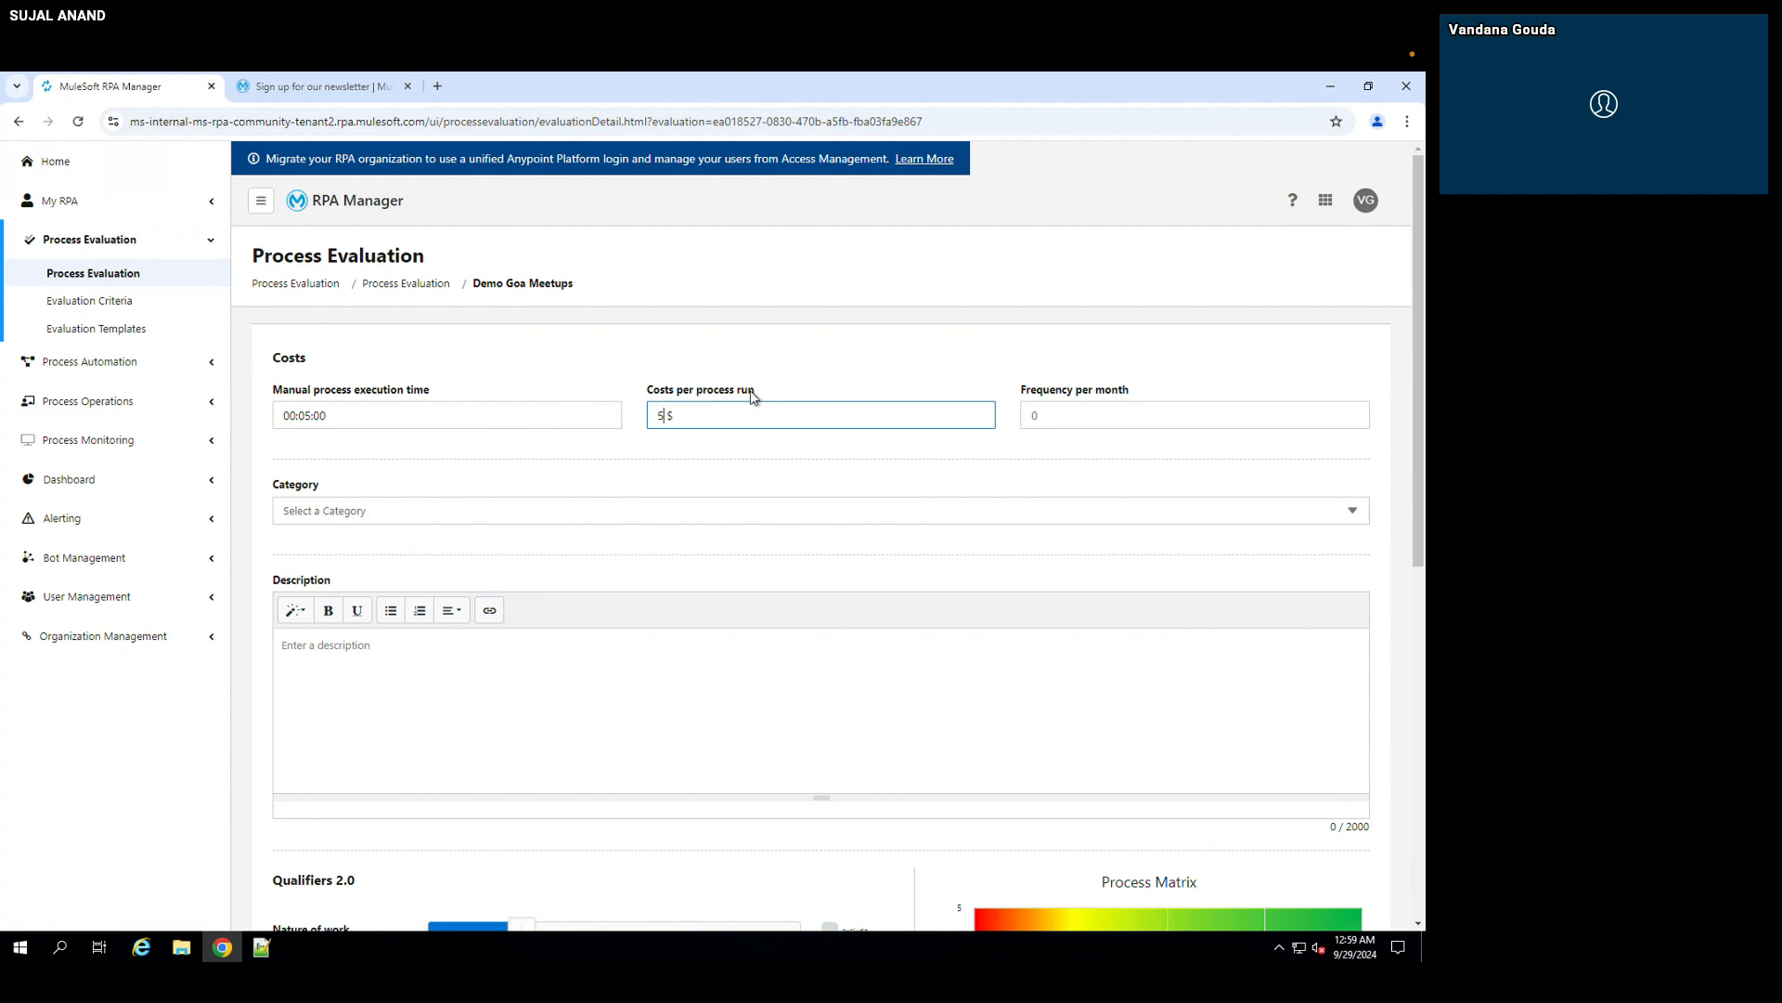
pyautogui.click(1059, 416)
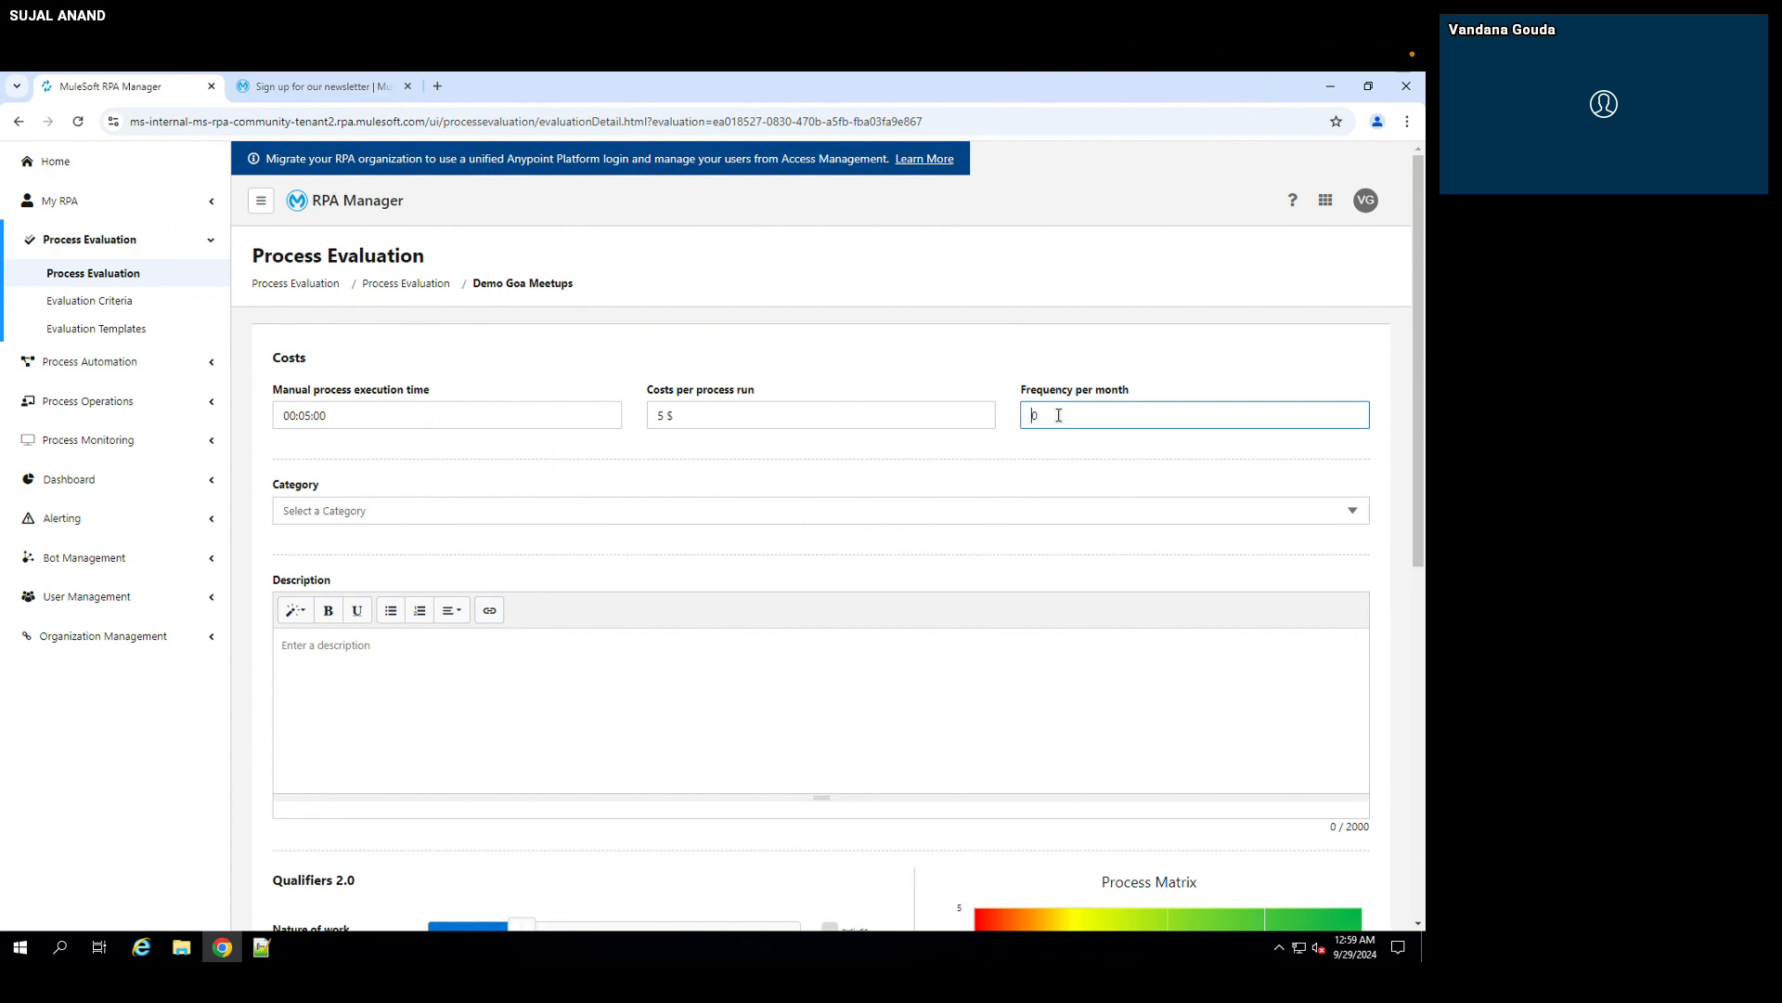
pyautogui.write('11')
pyautogui.press('Delete')
pyautogui.write('0')
pyautogui.click(915, 335)
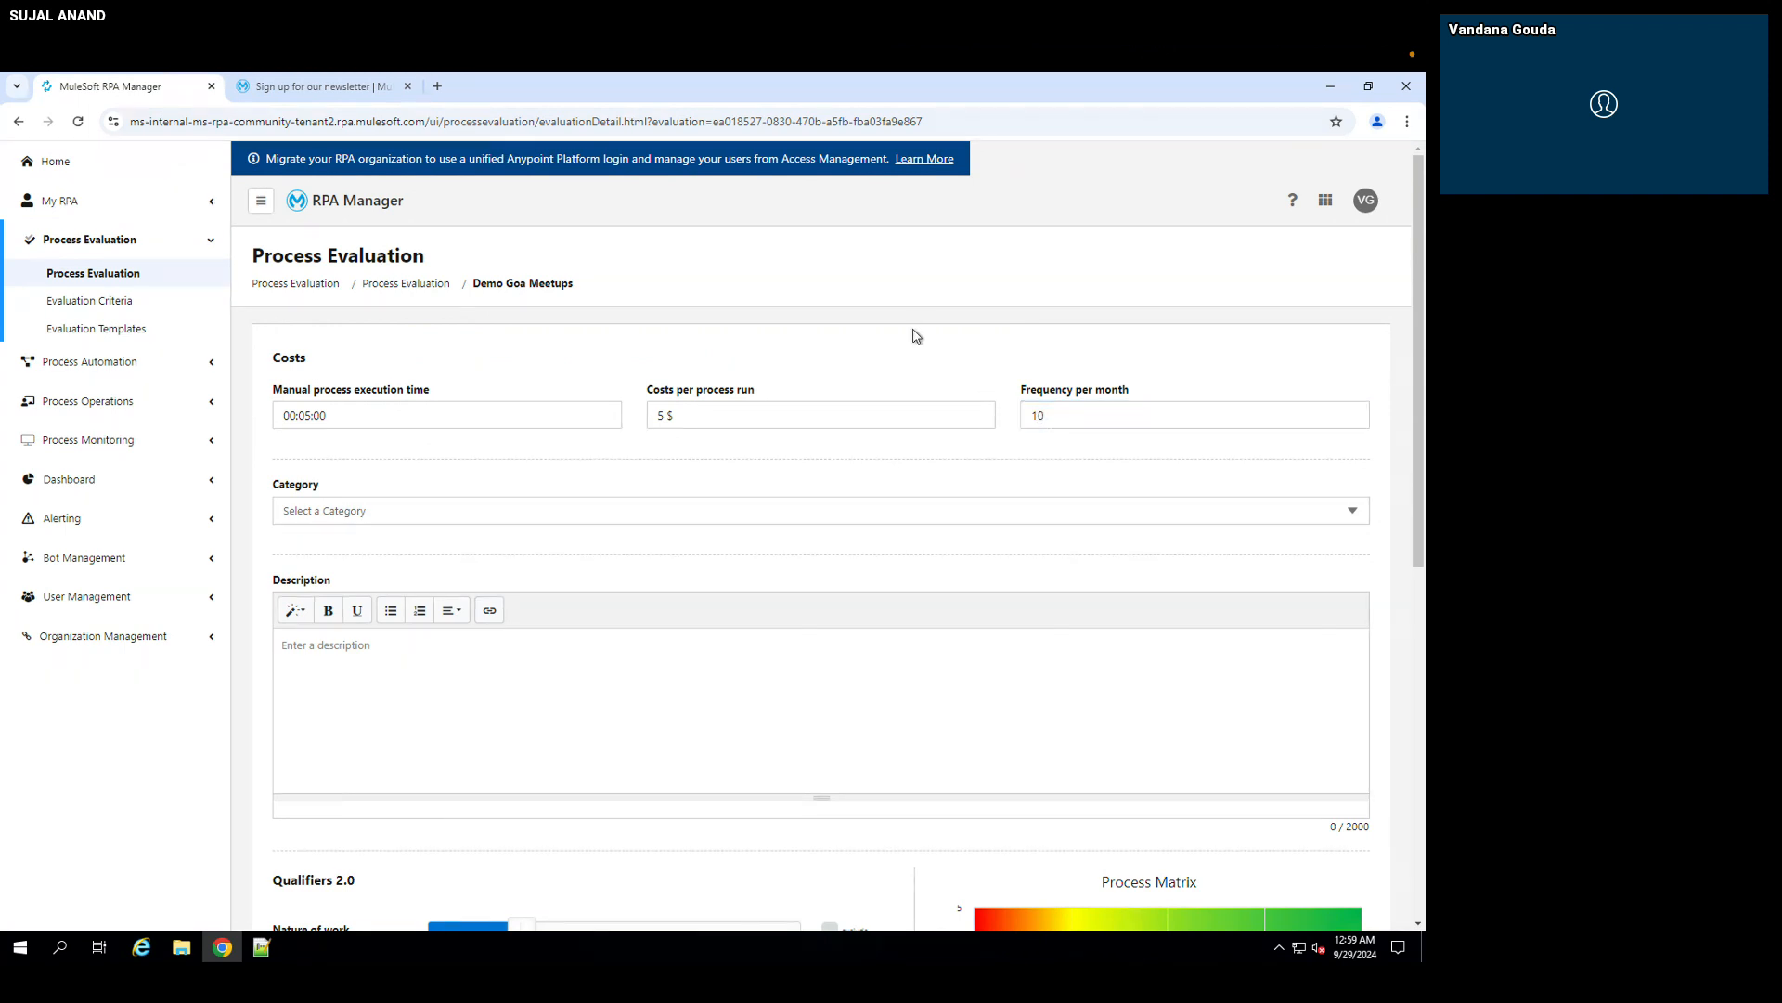
# Step: Assign the evaluation to the Web automations category
pyautogui.scroll(-1, 598, 492)
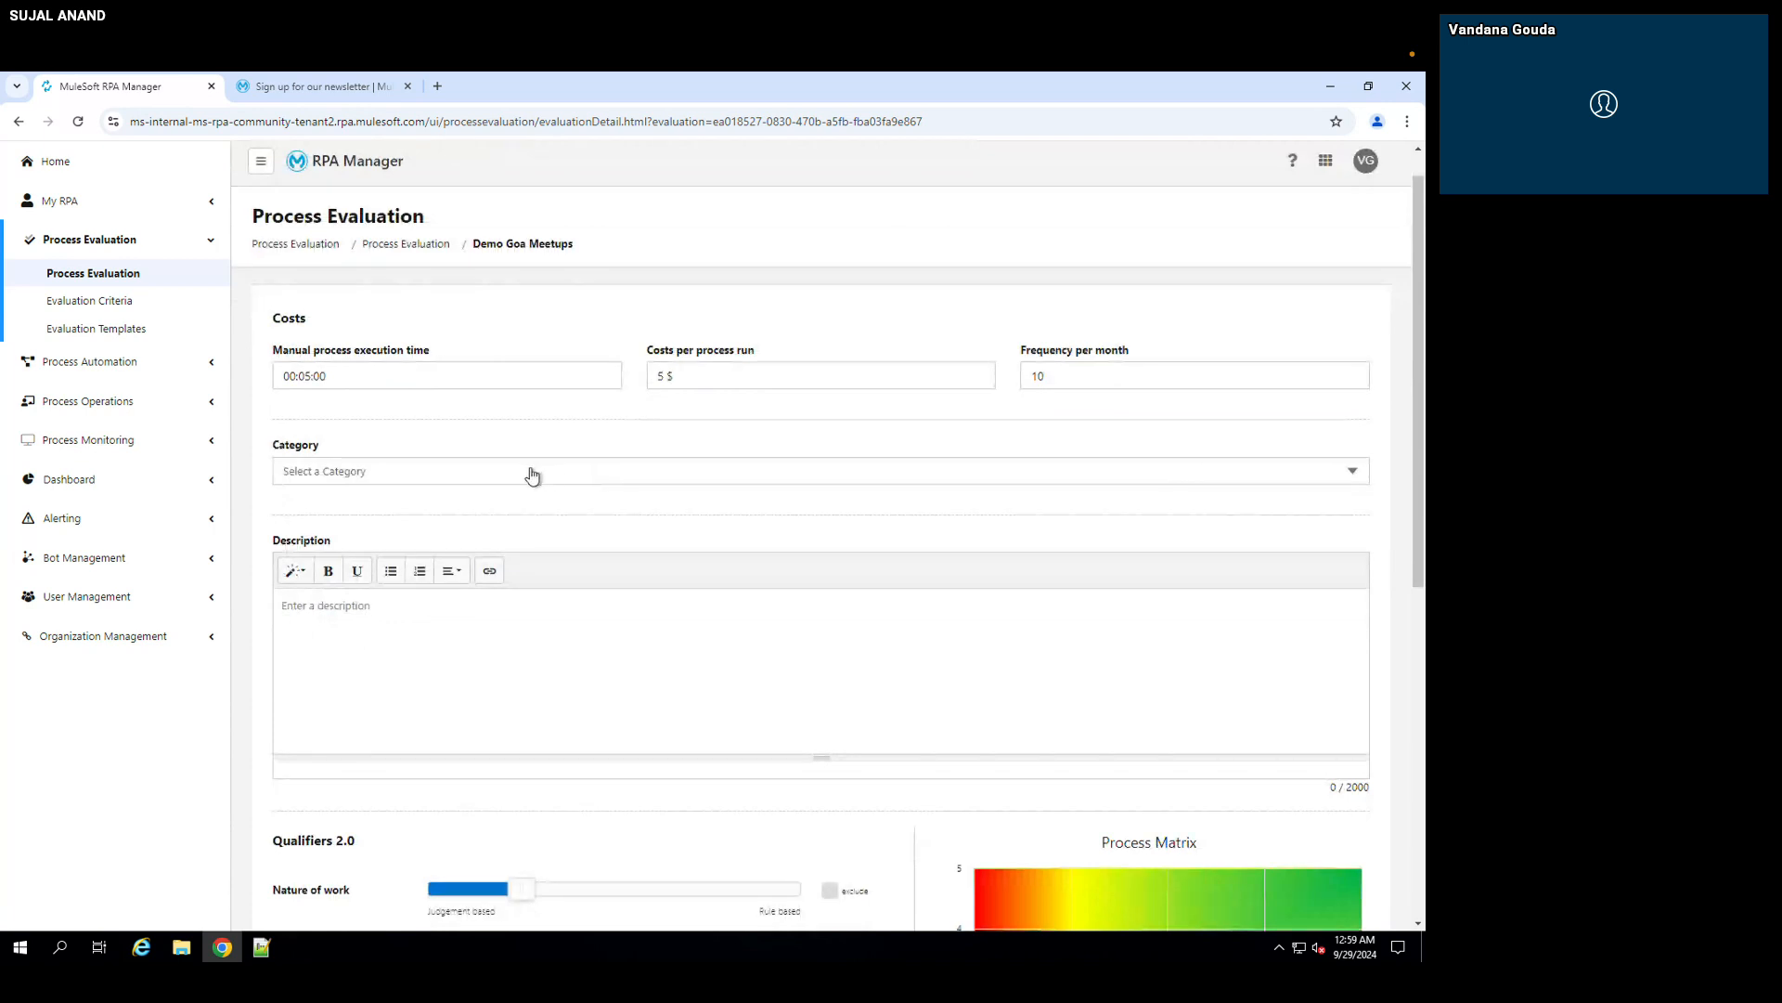
pyautogui.click(388, 478)
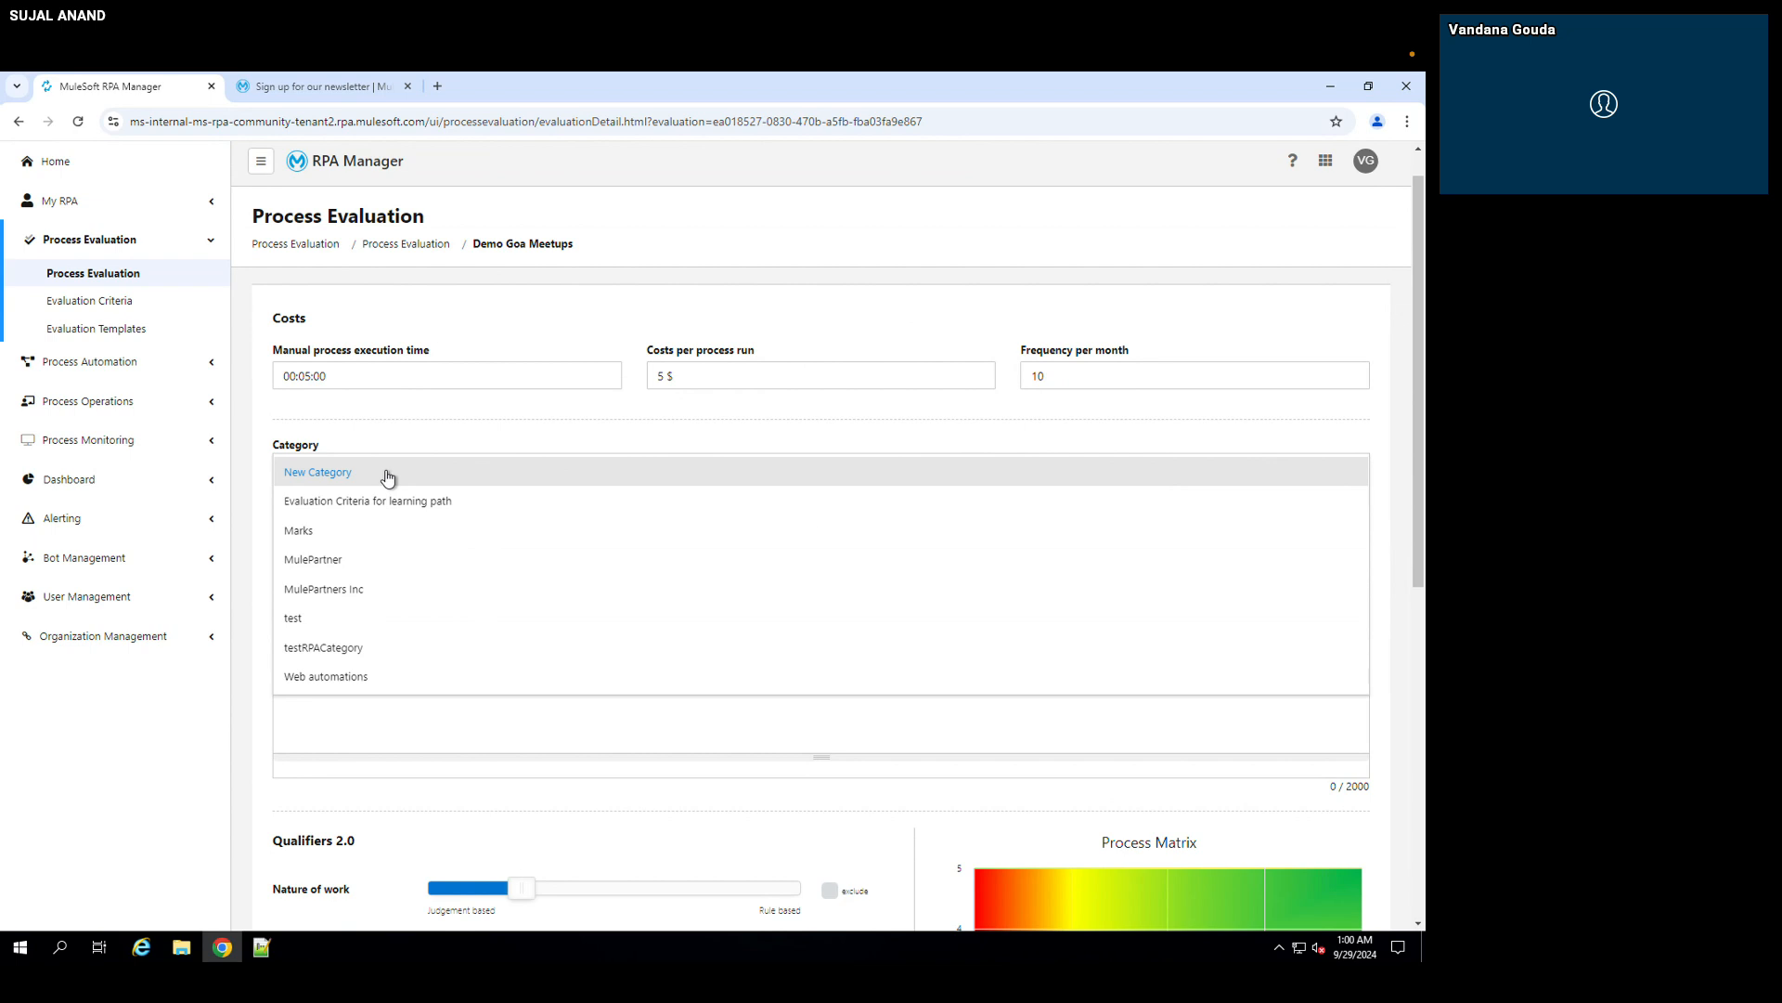
pyautogui.click(337, 684)
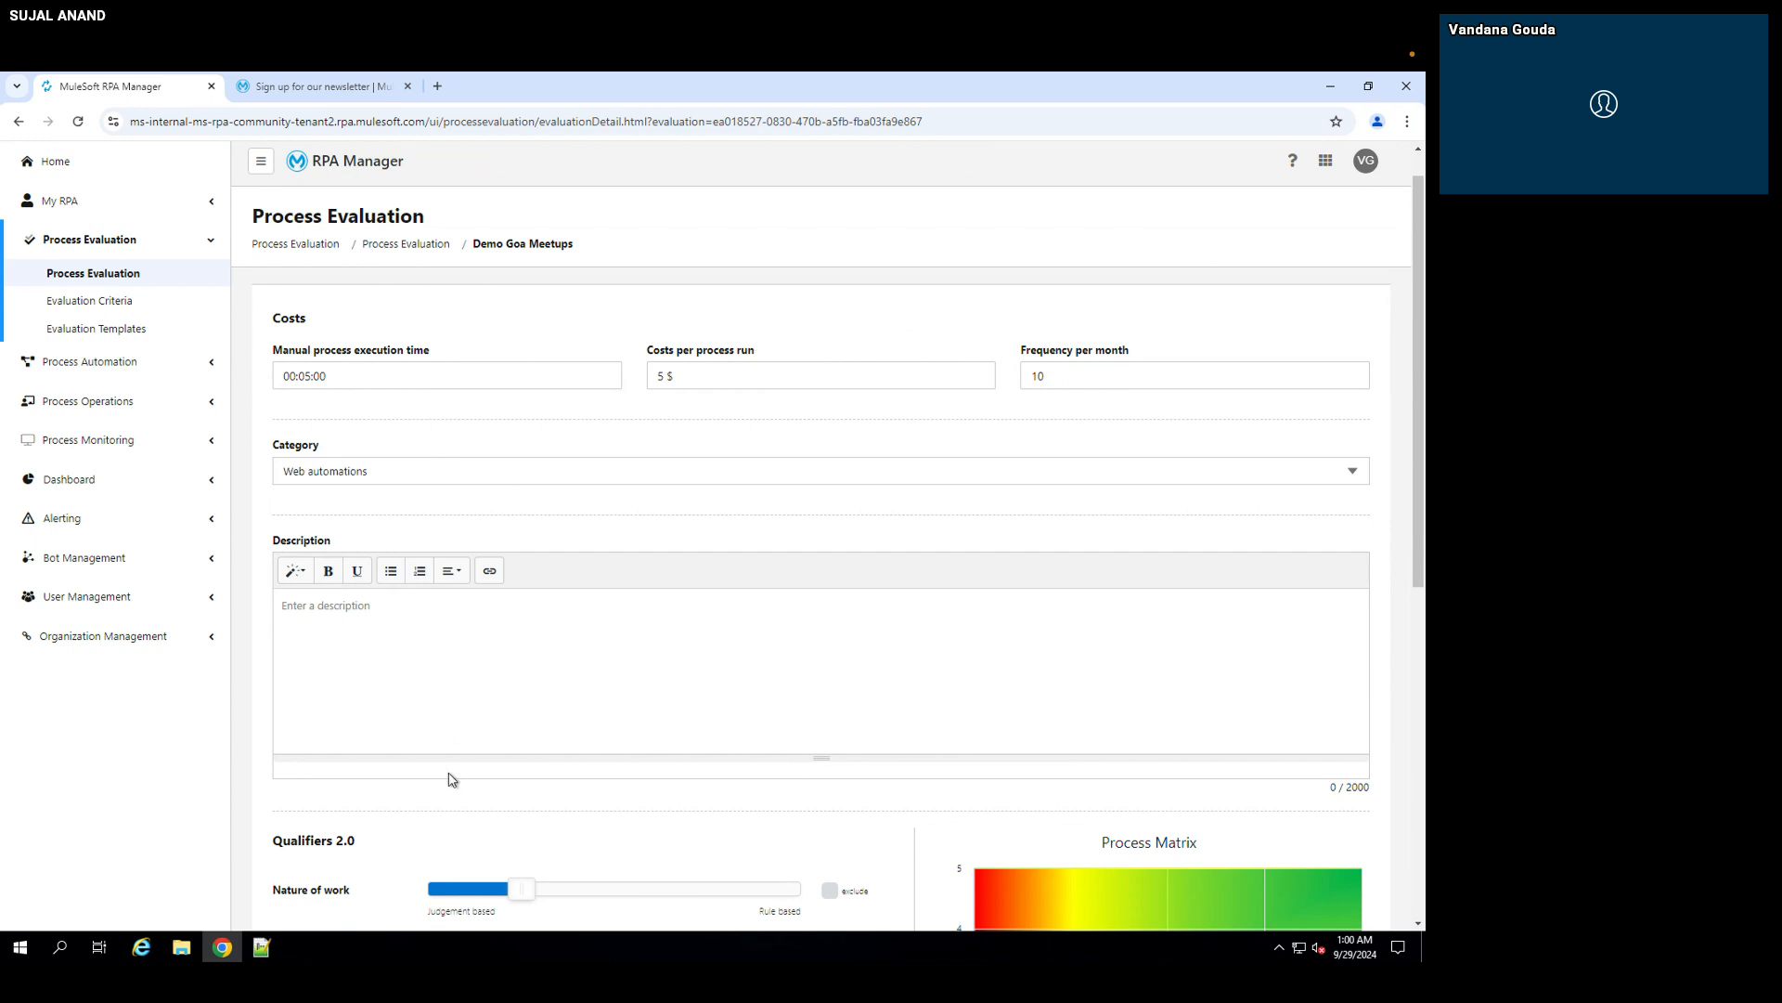
# Step: Enter the evaluation description "This is the basic demo of RPA"
pyautogui.scroll(-2, 450, 775)
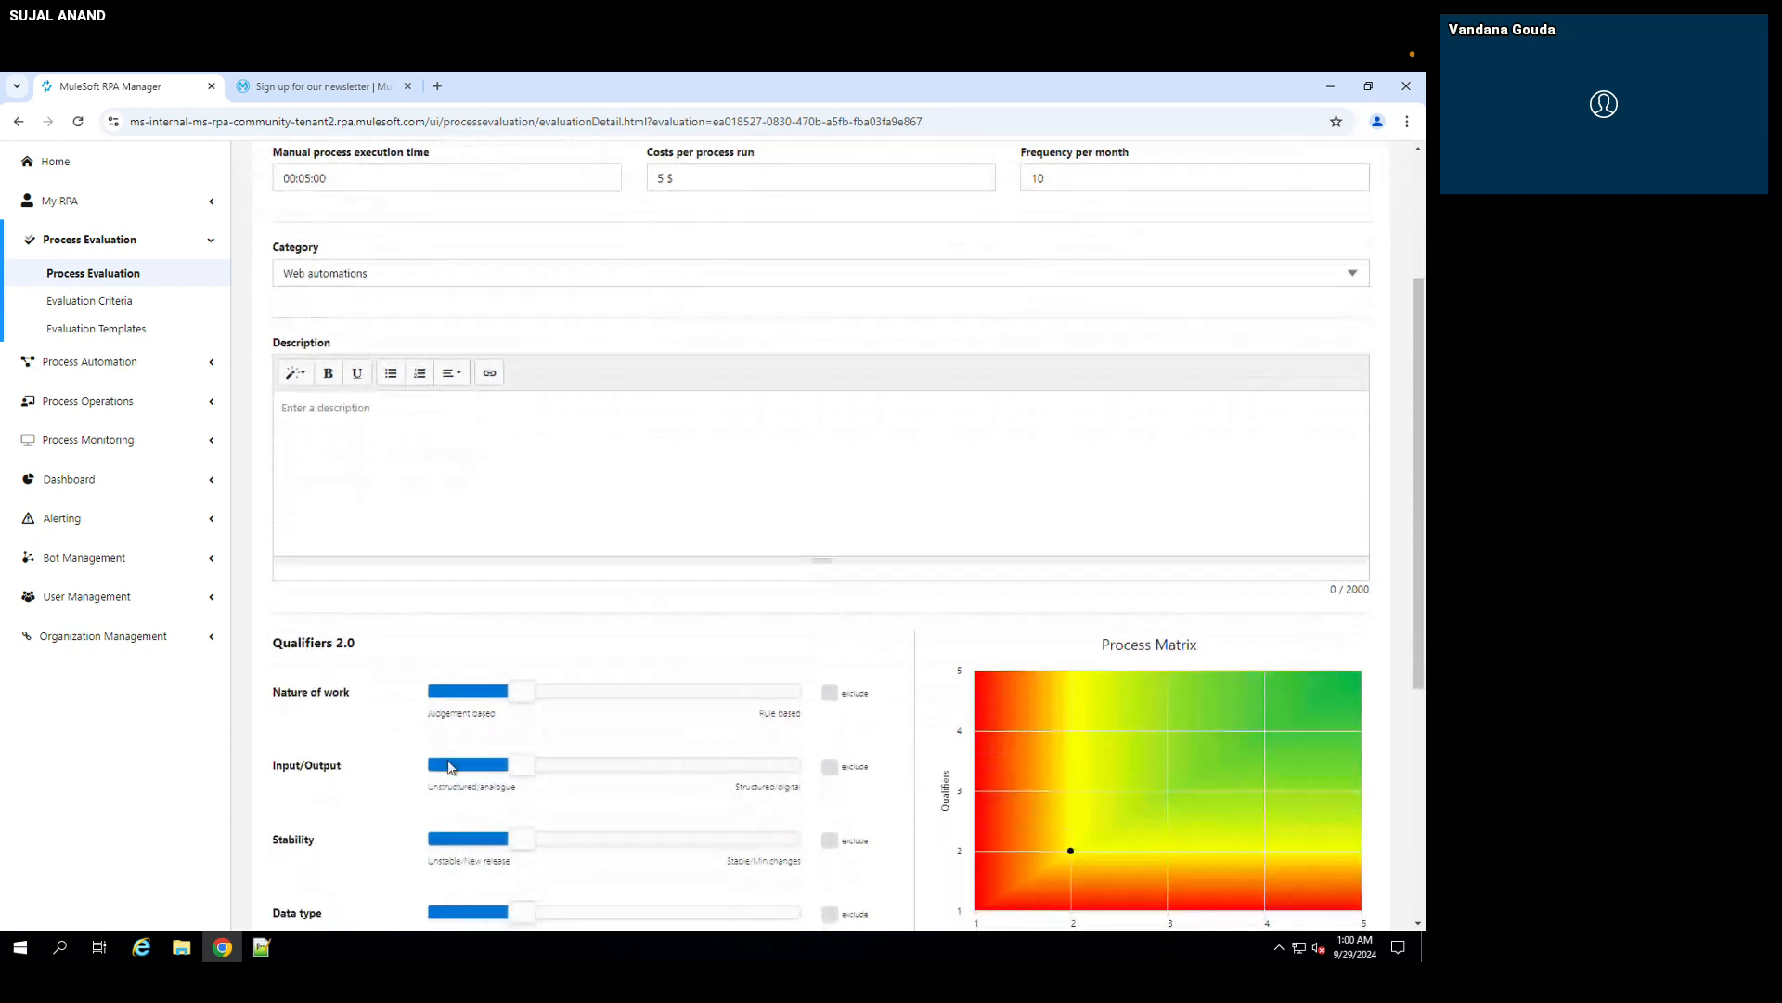
pyautogui.click(415, 465)
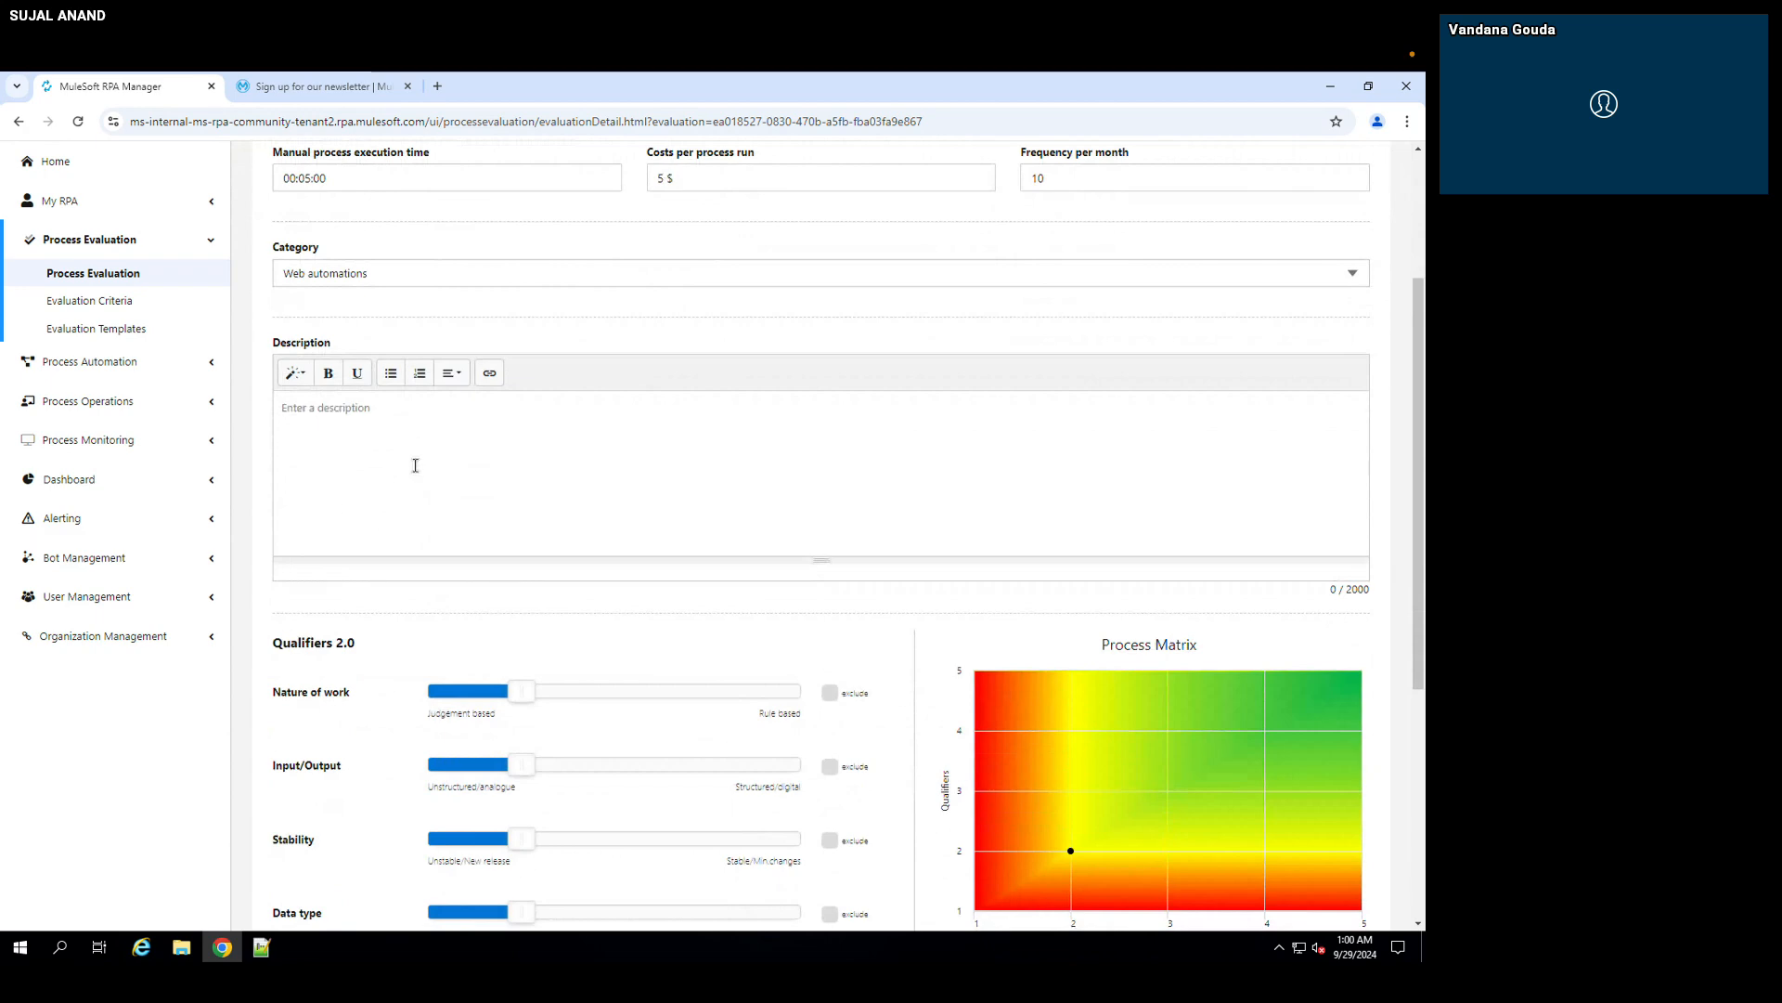
pyautogui.write('This is the basoic demo of RPA')
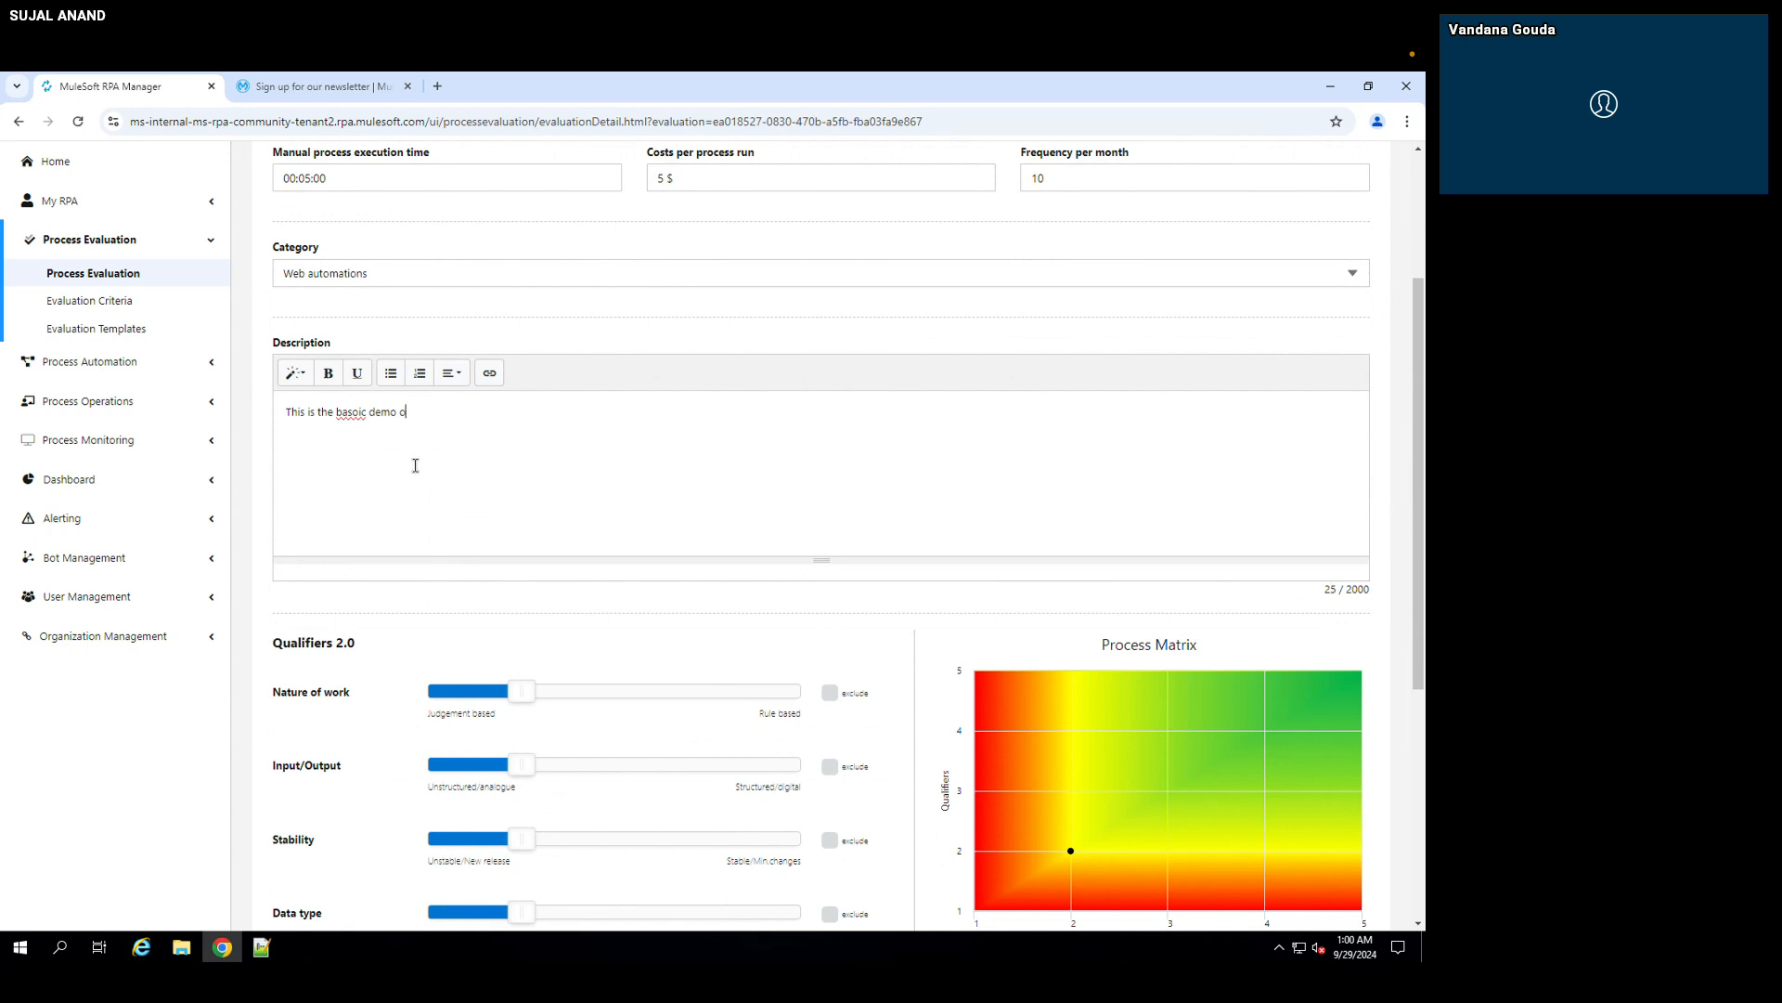
pyautogui.click(358, 414)
pyautogui.press('BackSpace')
# Step: Examine the Qualifiers and Benefits criteria of the evaluation alongside the Process Matrix
pyautogui.scroll(-1, 476, 609)
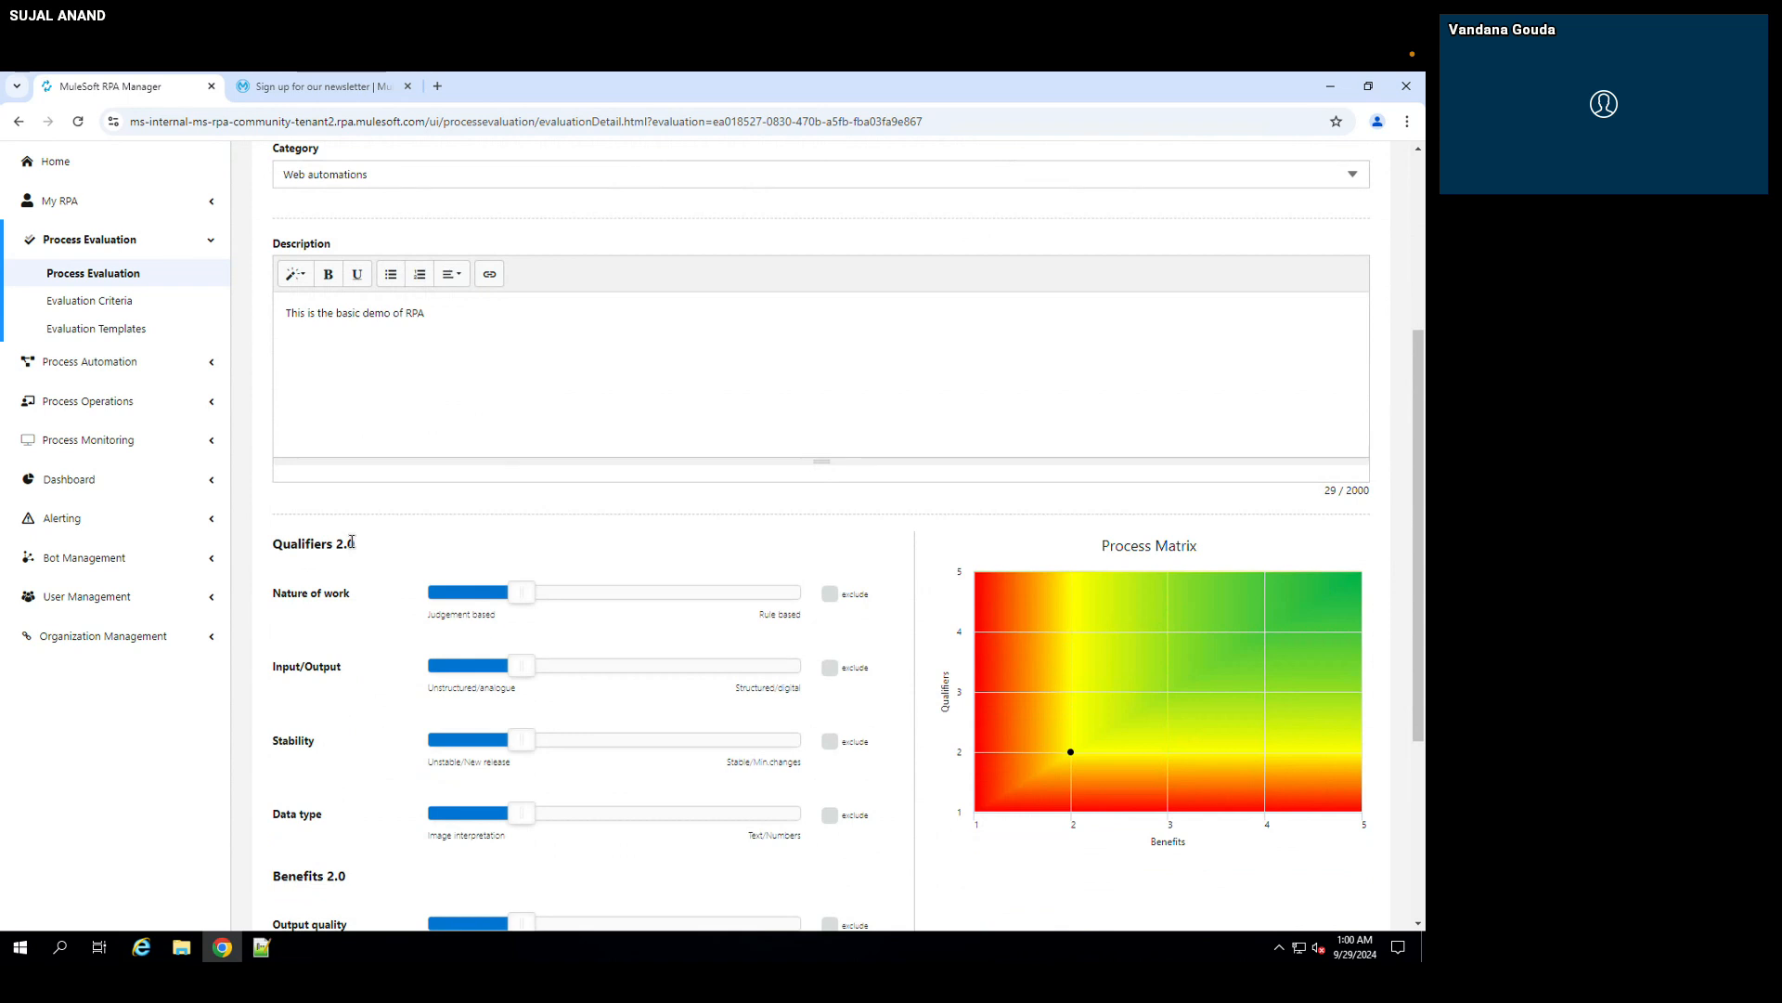
pyautogui.scroll(-1, 352, 542)
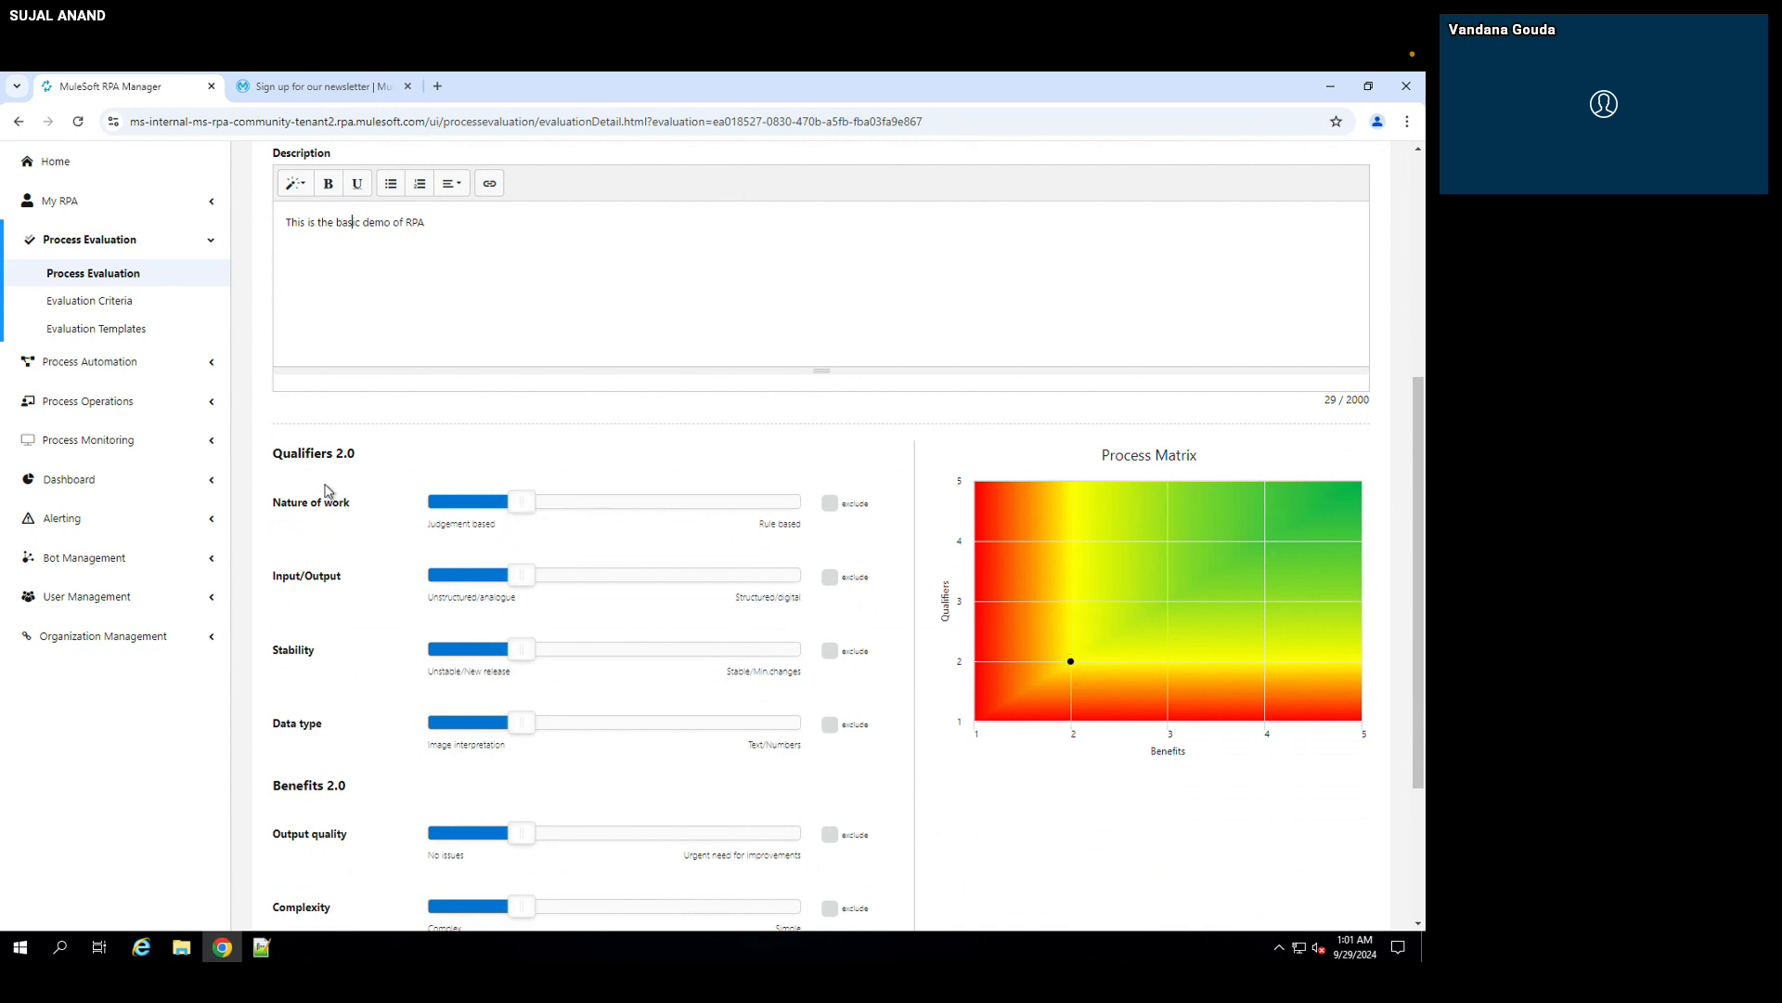
pyautogui.moveTo(357, 453); pyautogui.dragTo(272, 453)
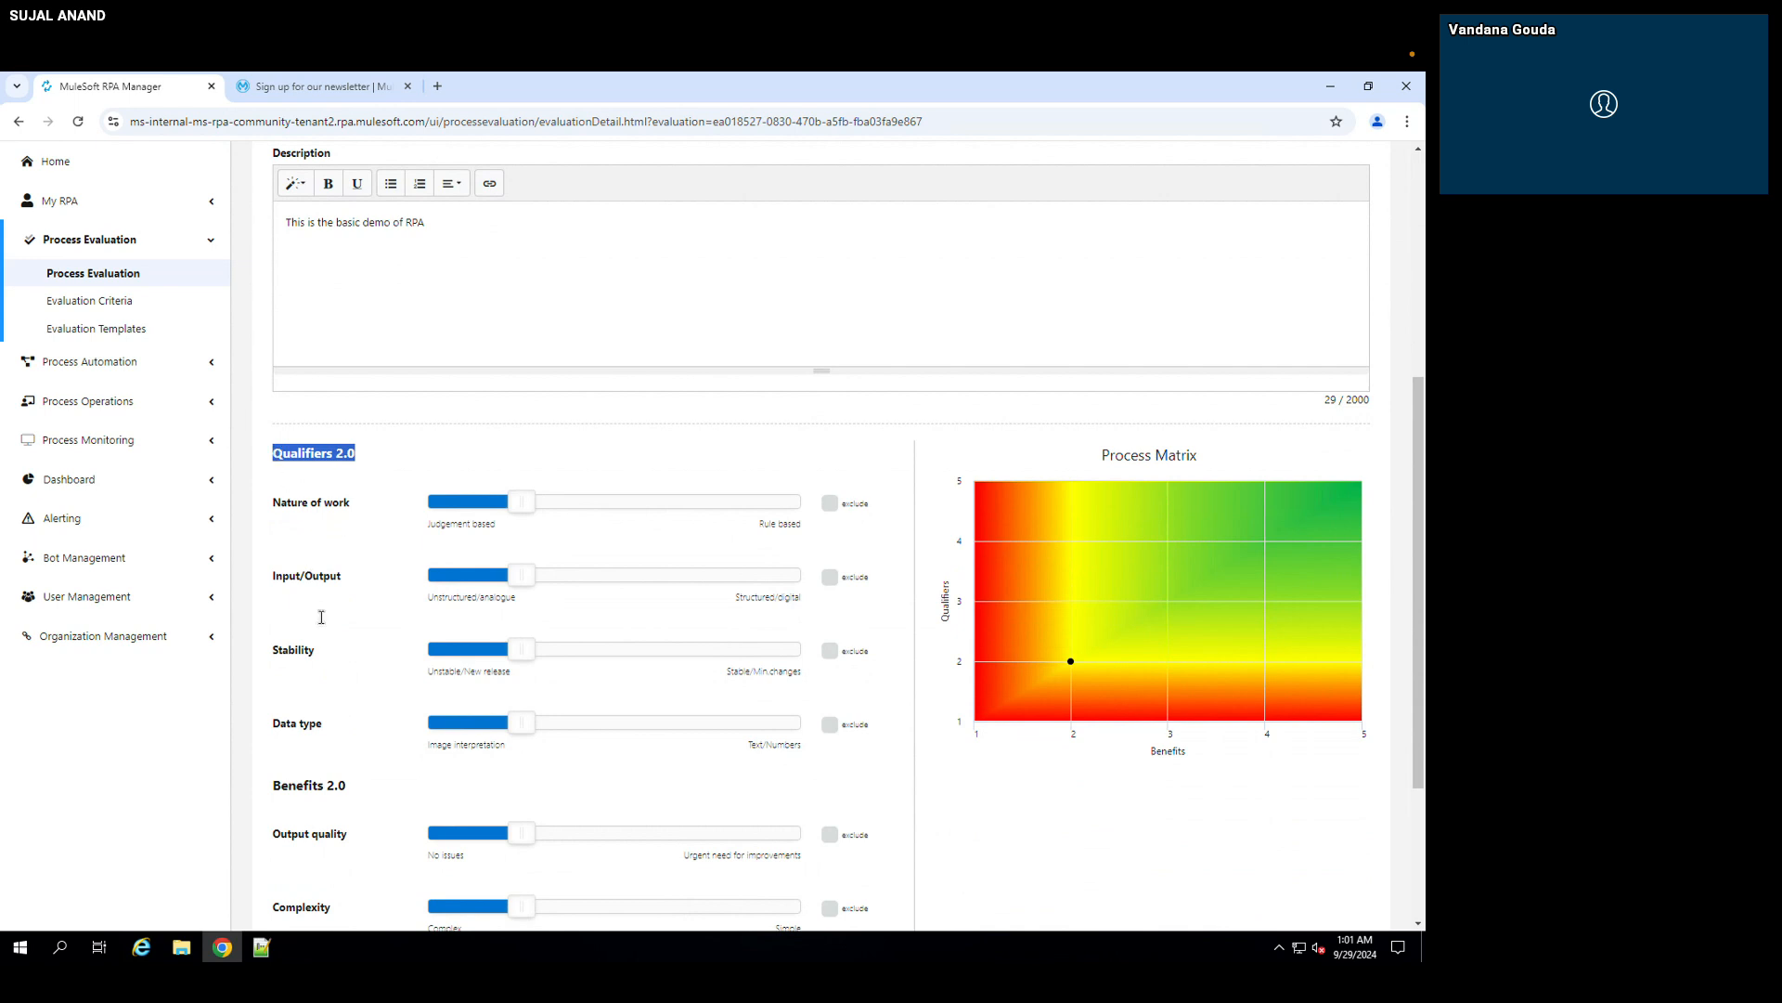
pyautogui.scroll(-1, 326, 691)
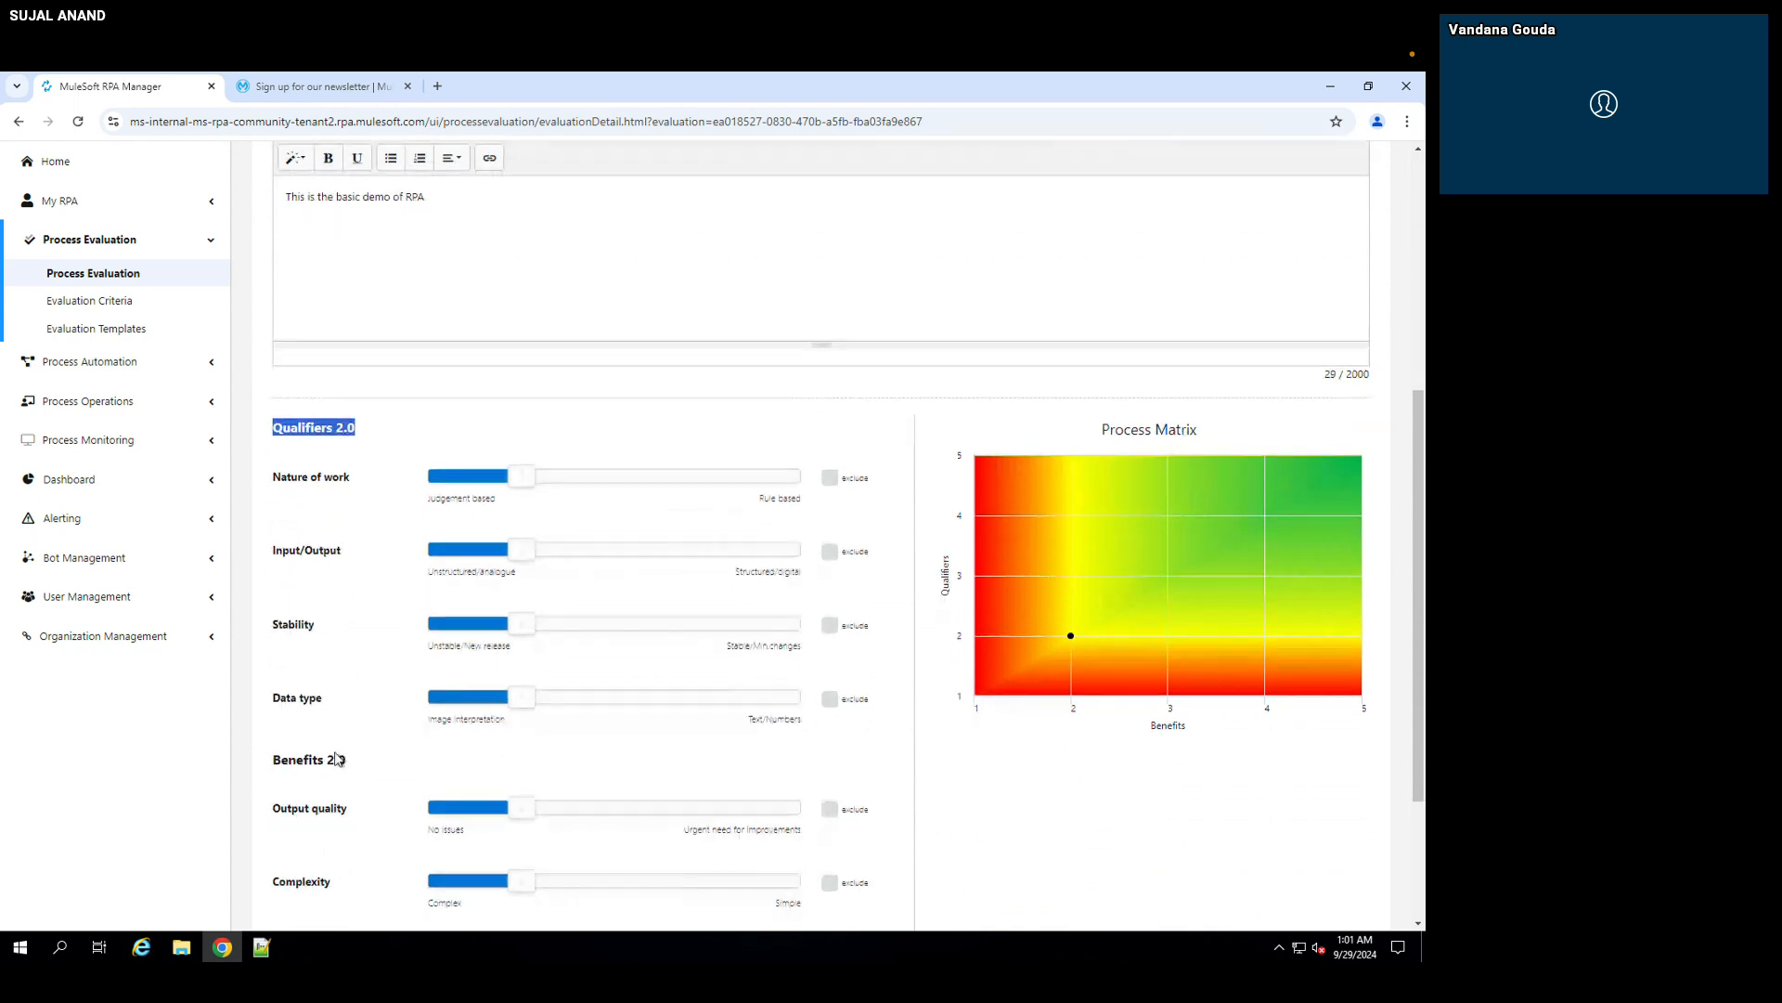
pyautogui.click(325, 440)
pyautogui.moveTo(306, 489)
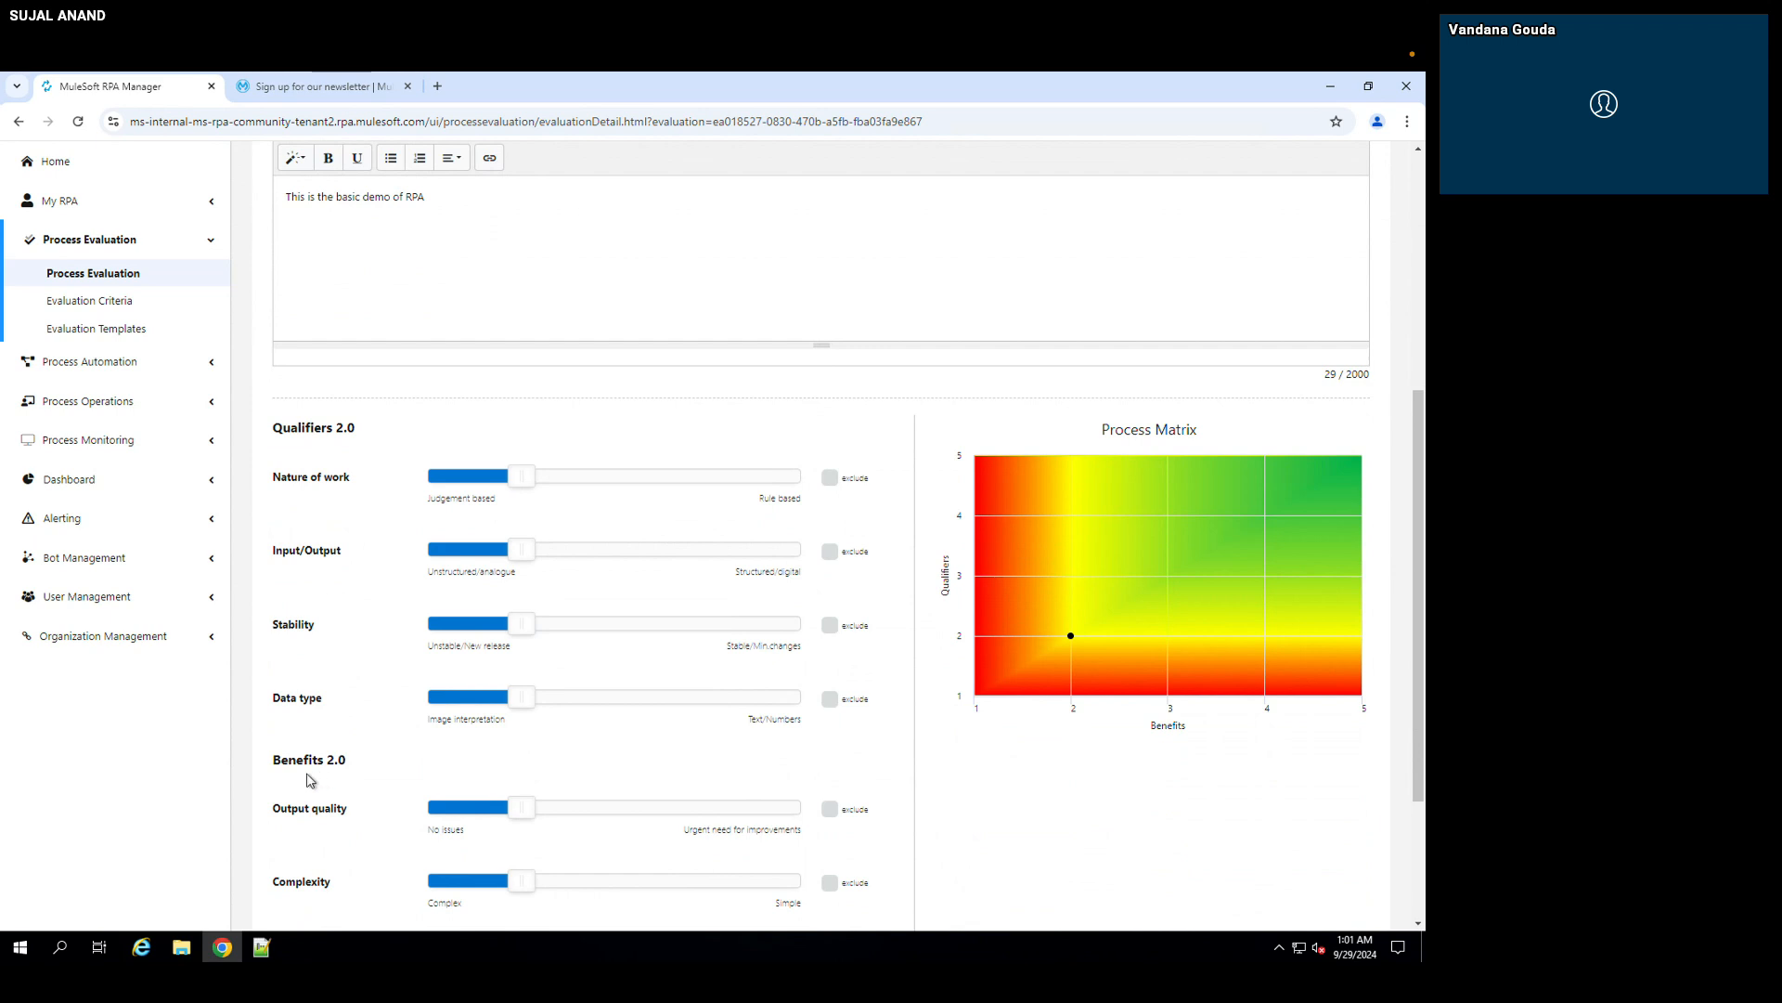
# Step: Review the rating scales and exclude options of every criterion from Nature of work down to Risk
pyautogui.scroll(-1, 334, 826)
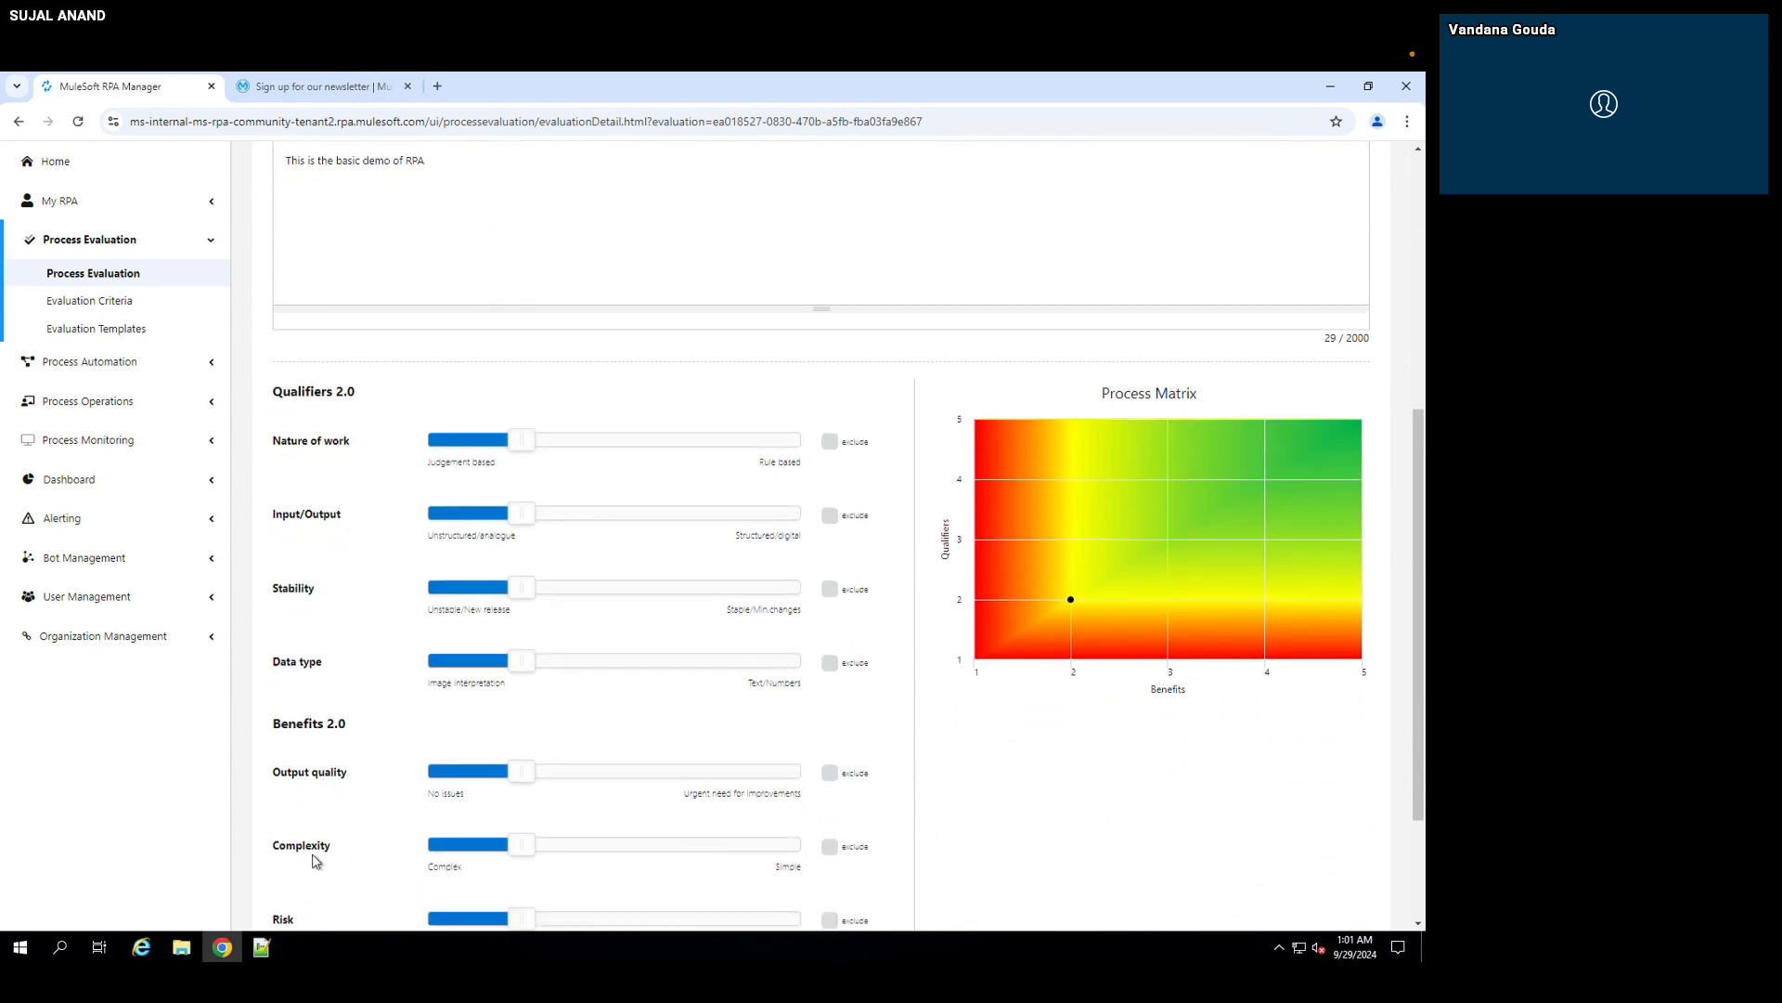
pyautogui.scroll(-2, 319, 856)
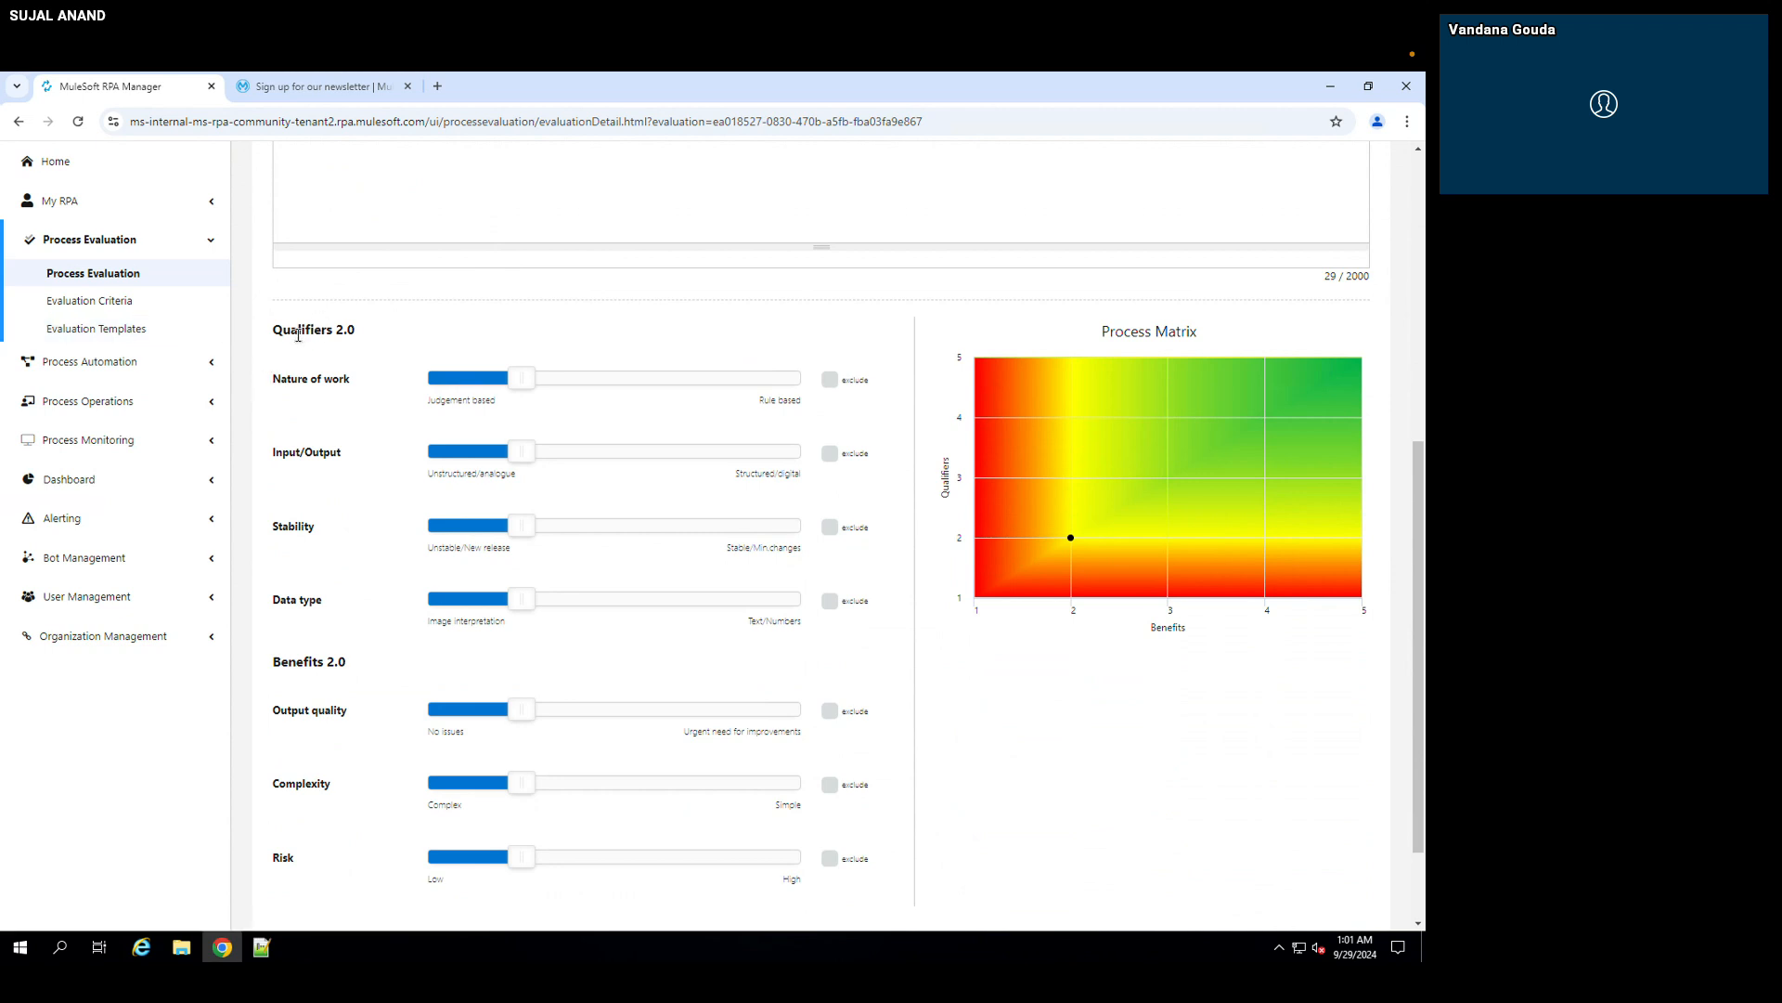
pyautogui.moveTo(310, 378)
pyautogui.scroll(2, 546, 352)
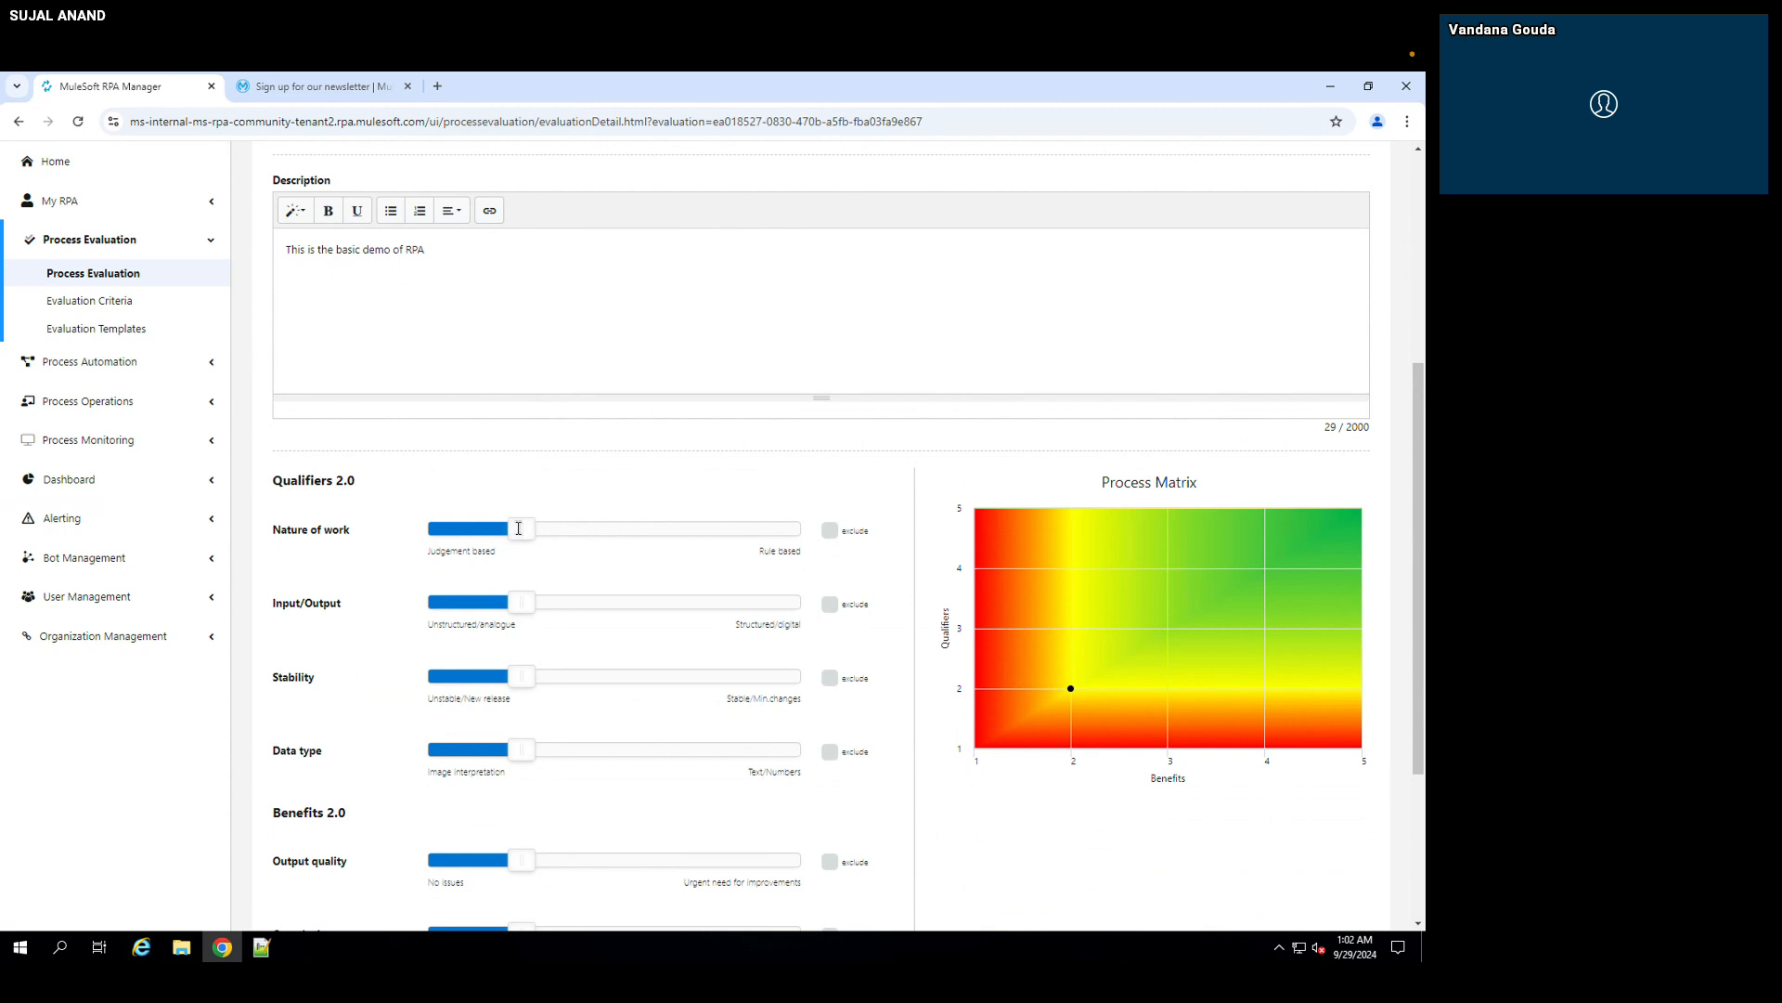
pyautogui.scroll(-1, 516, 592)
pyautogui.scroll(-1, 516, 592)
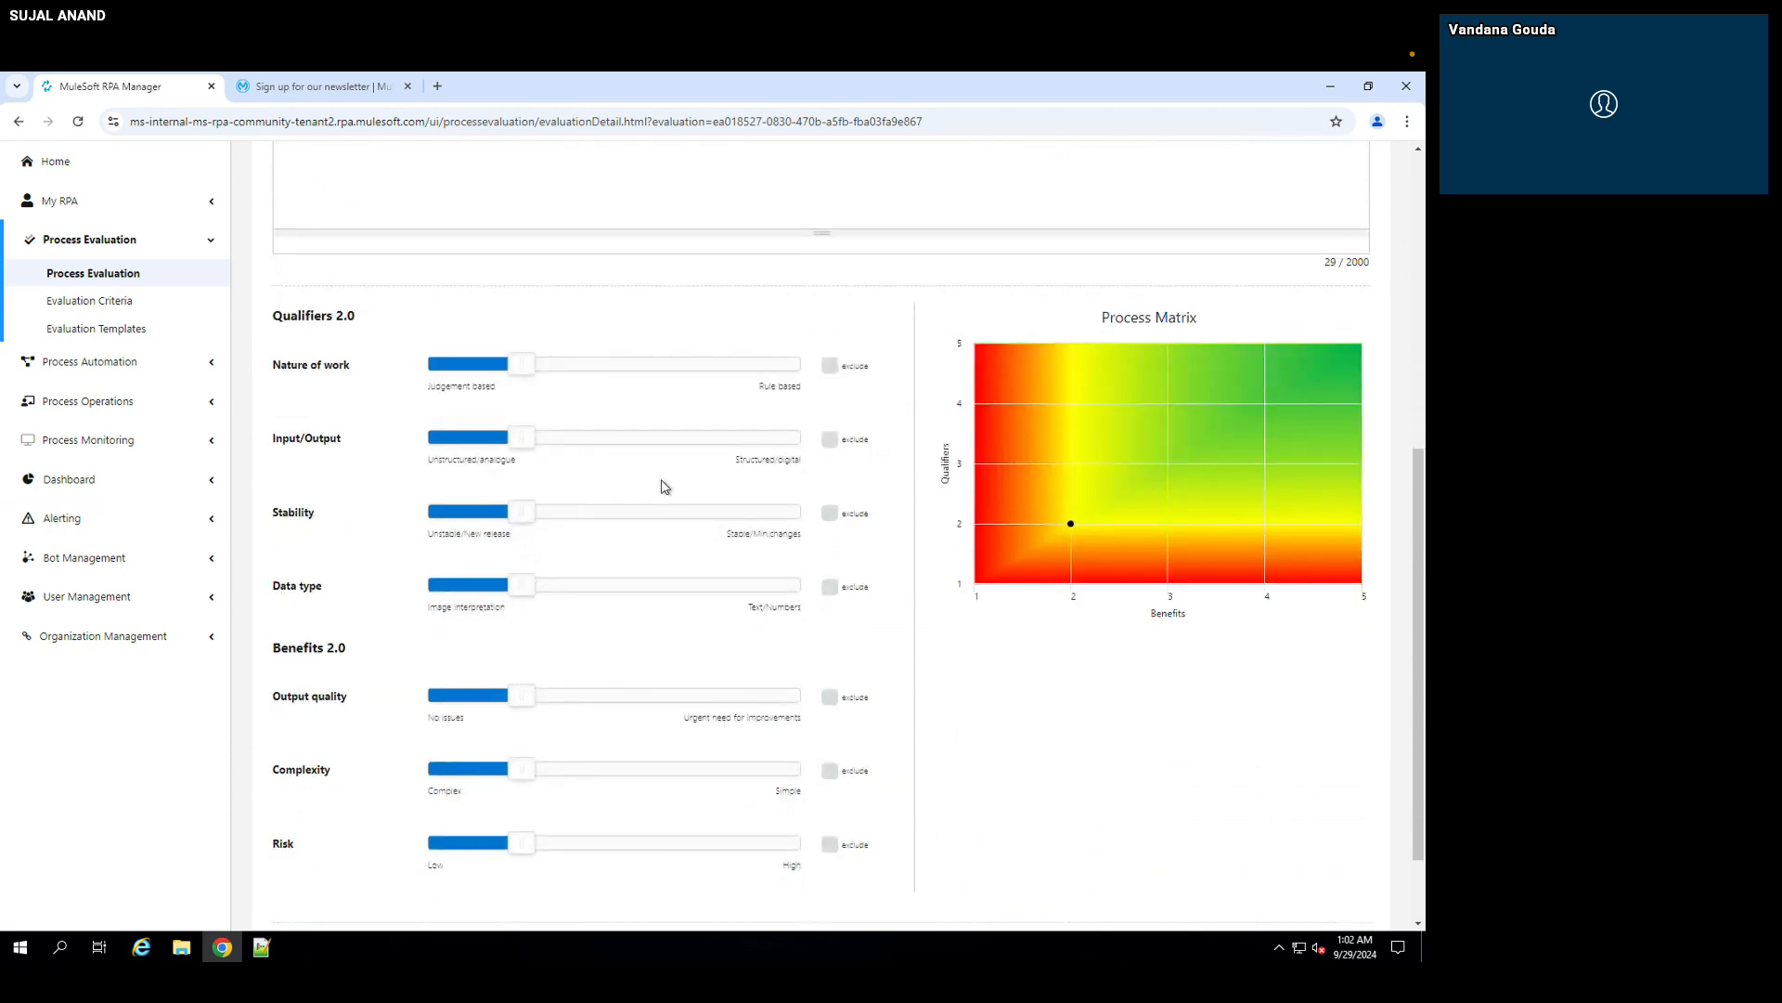
pyautogui.scroll(5, 539, 433)
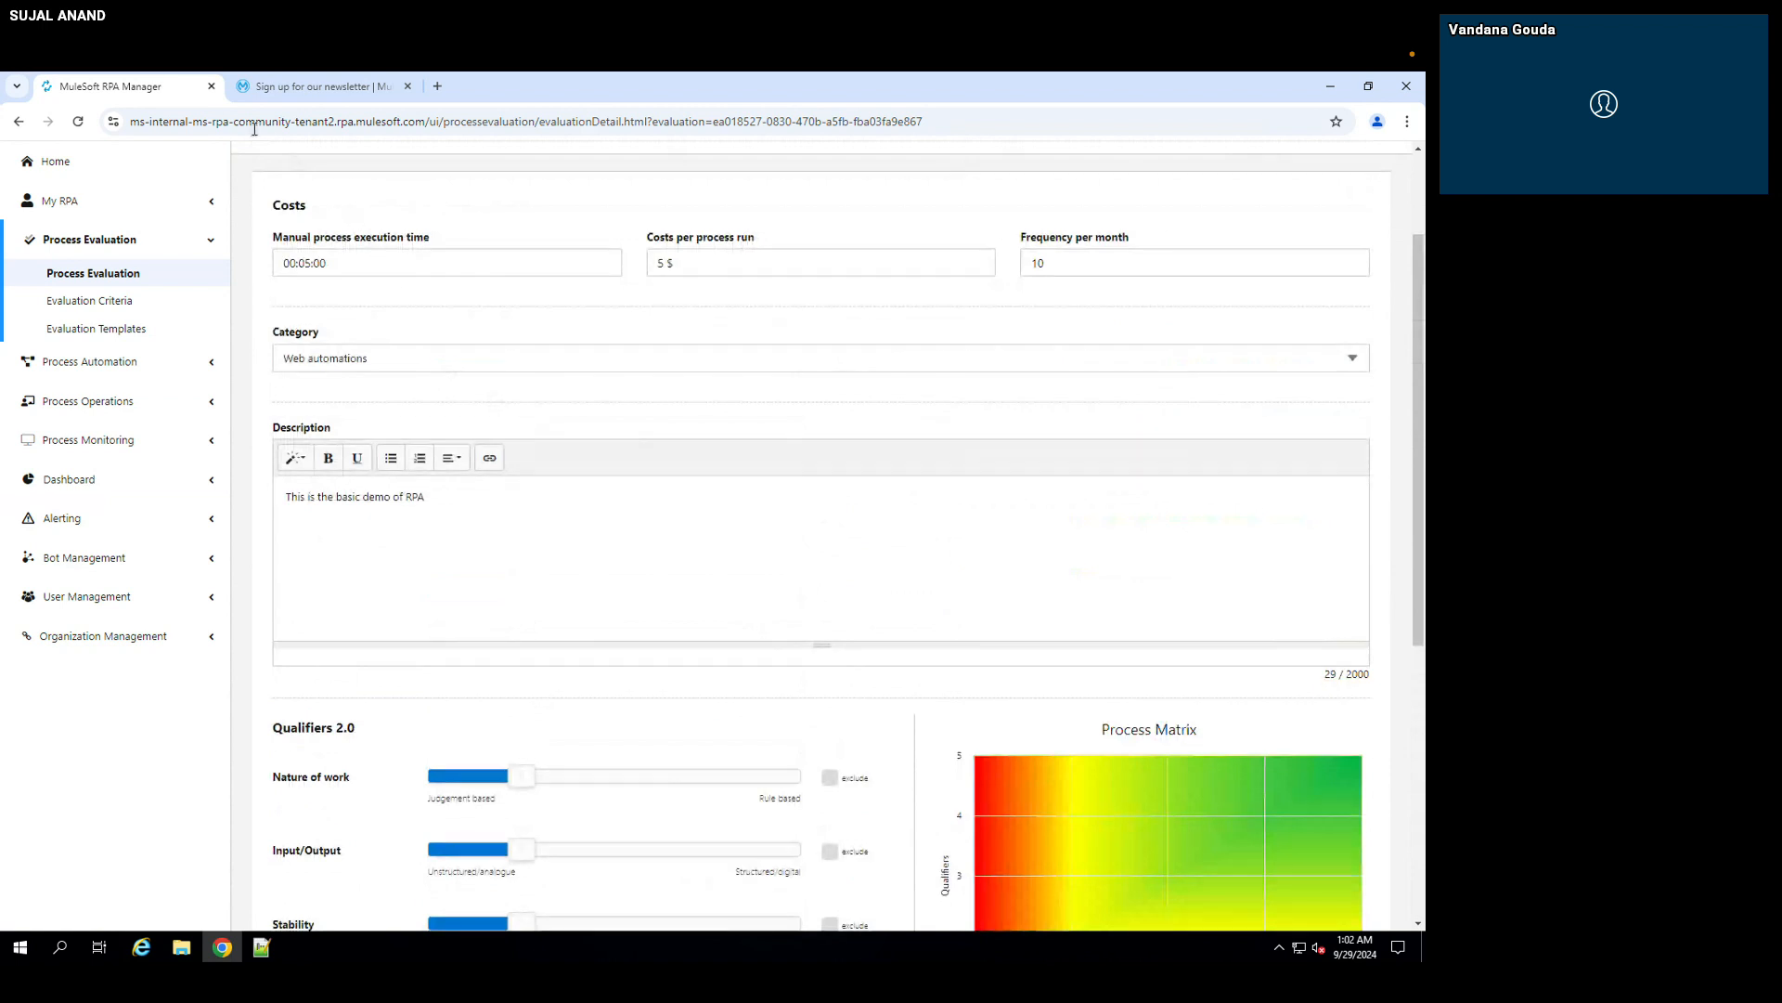
# Step: Reload the evaluation form, enter 00 as the execution time's hours and set the Nature of work rating to 3 out of 5
pyautogui.click(79, 124)
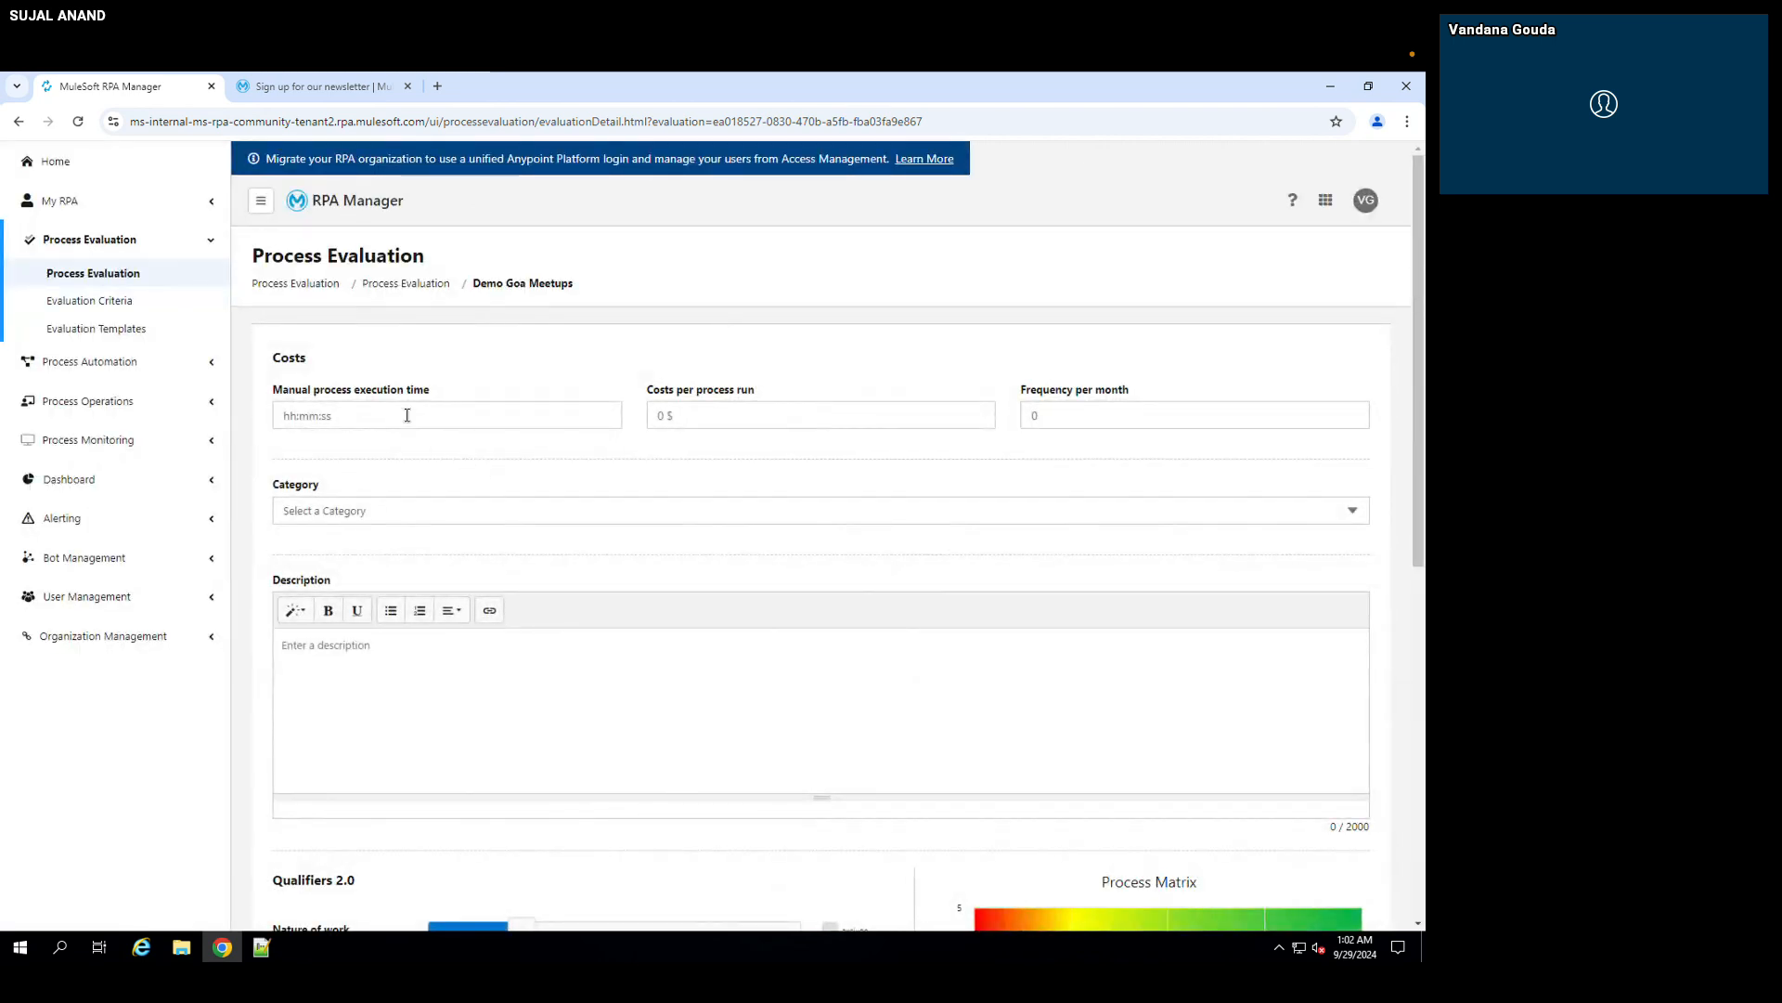
pyautogui.click(407, 415)
pyautogui.write('00:mm:ss')
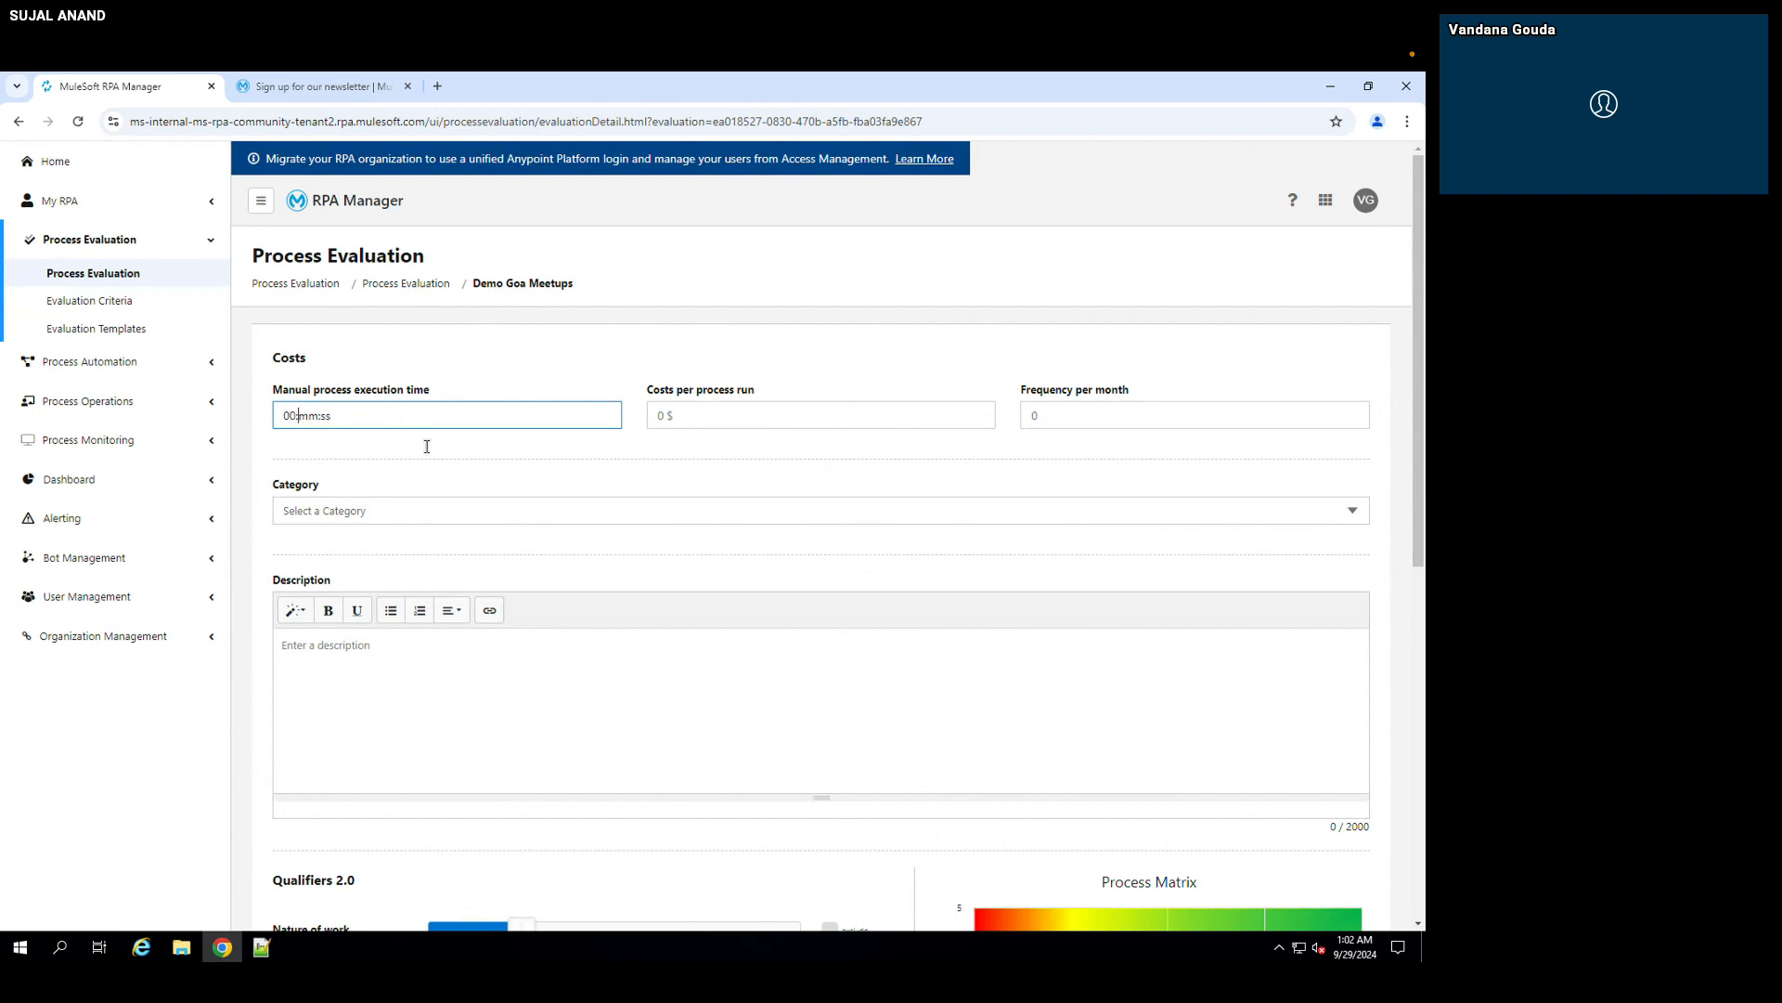
pyautogui.scroll(-1, 534, 790)
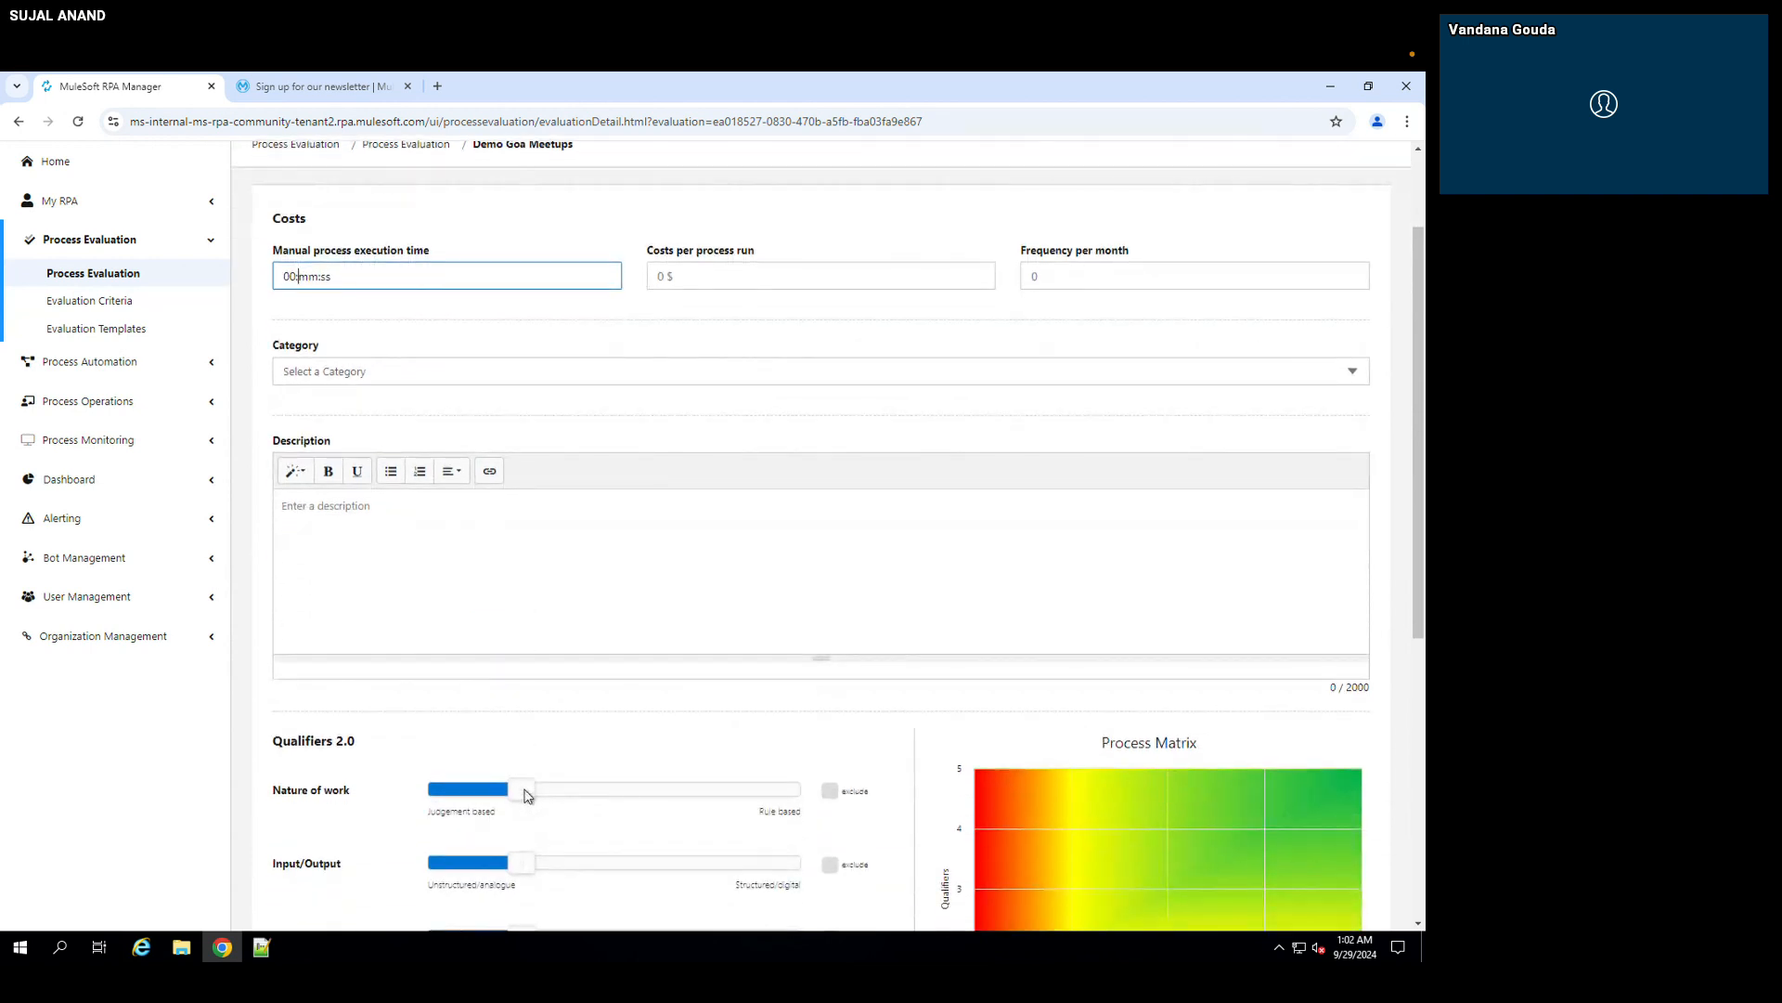
pyautogui.click(608, 796)
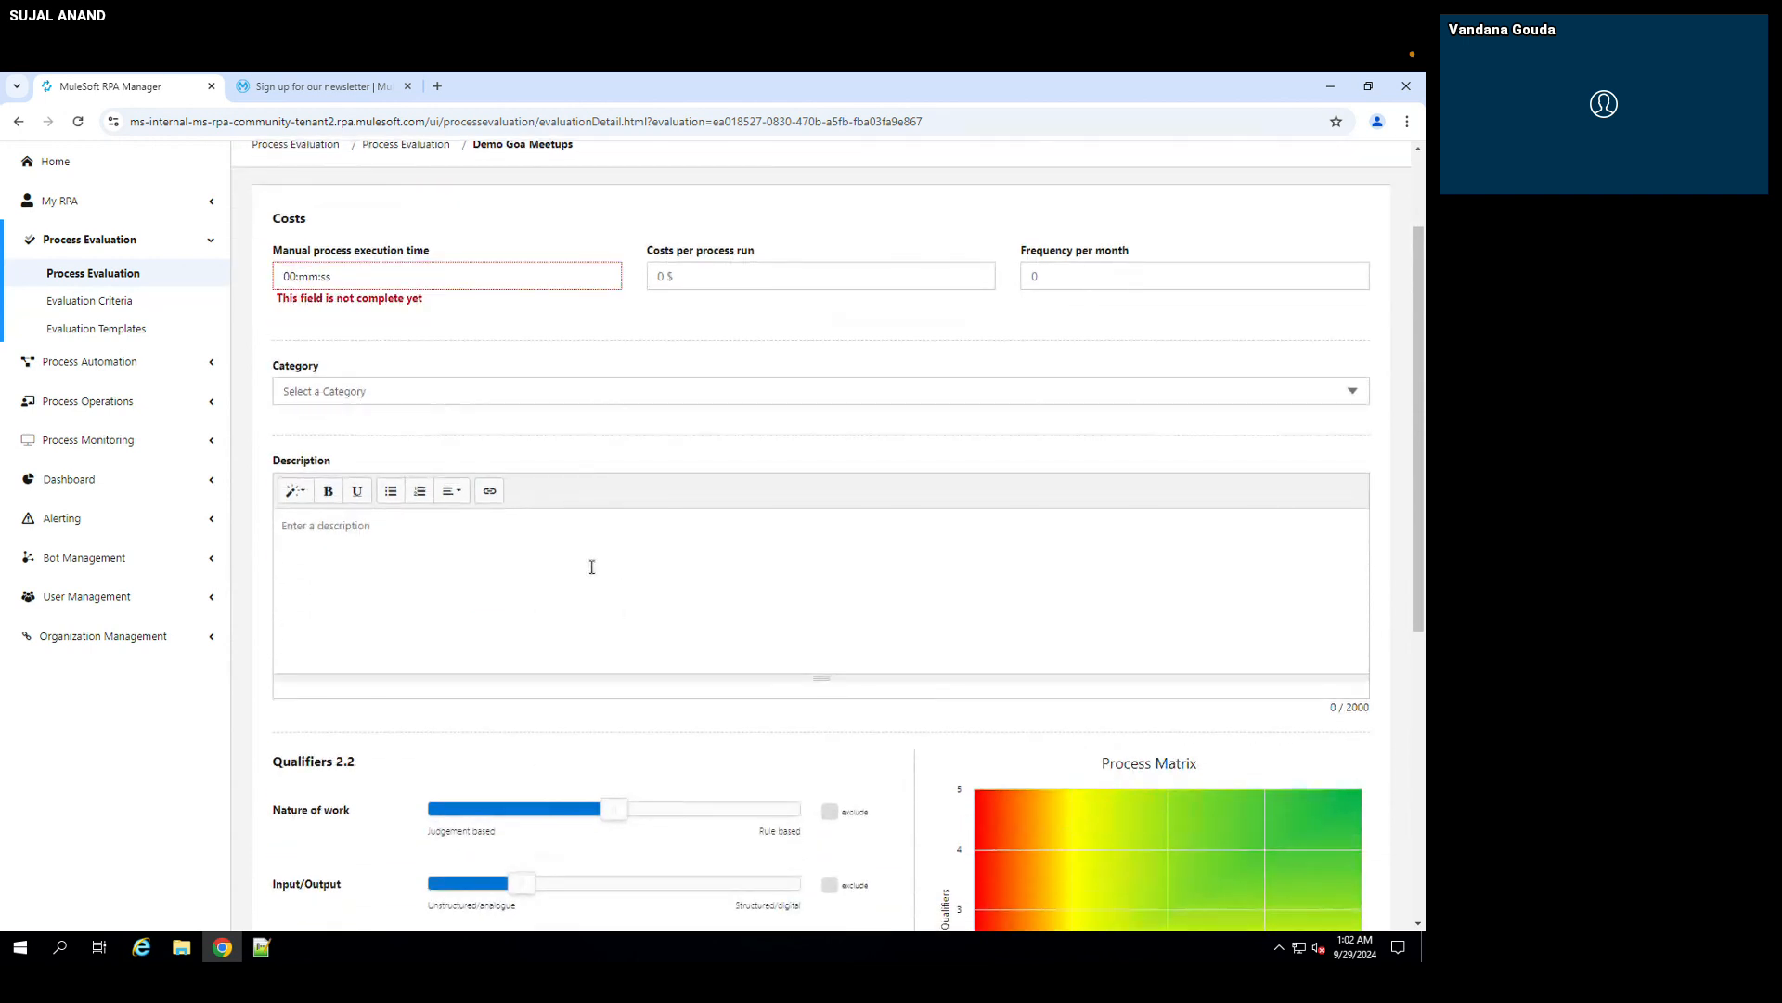
# Step: Set manual process execution time to 00:10:00, costs per process run to 5 $ and frequency per month to 10
pyautogui.scroll(1, 608, 789)
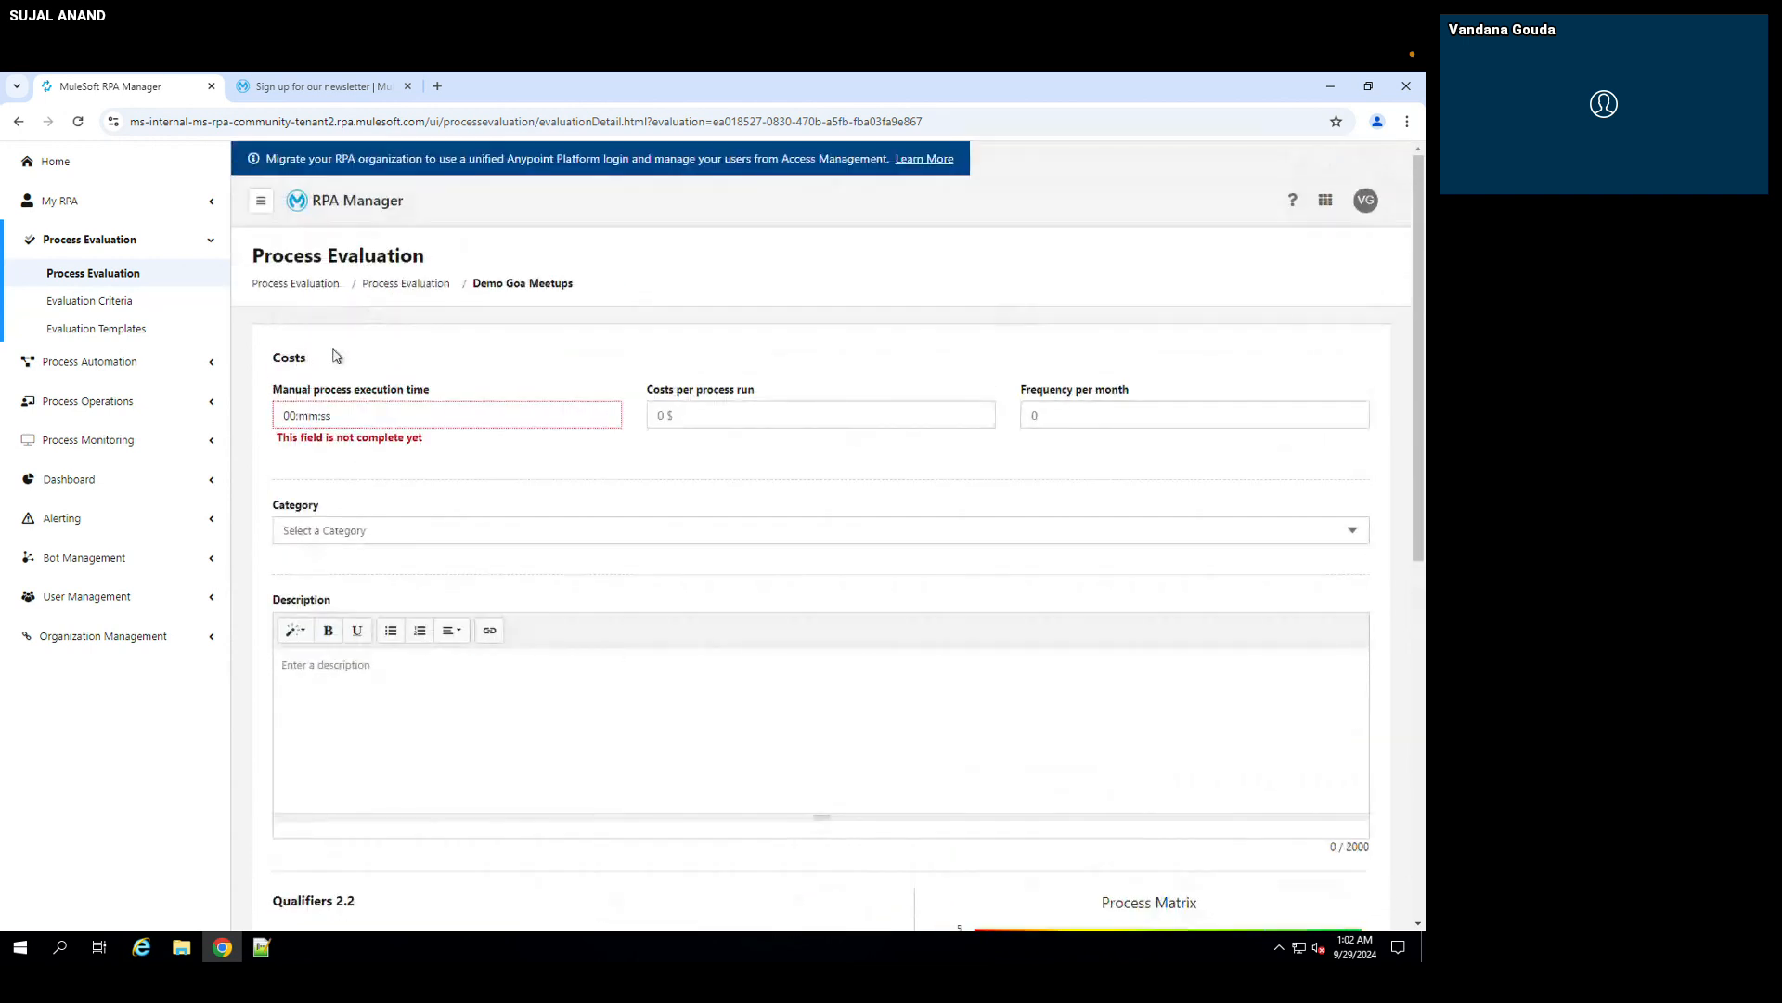
pyautogui.click(305, 415)
pyautogui.write('10:00')
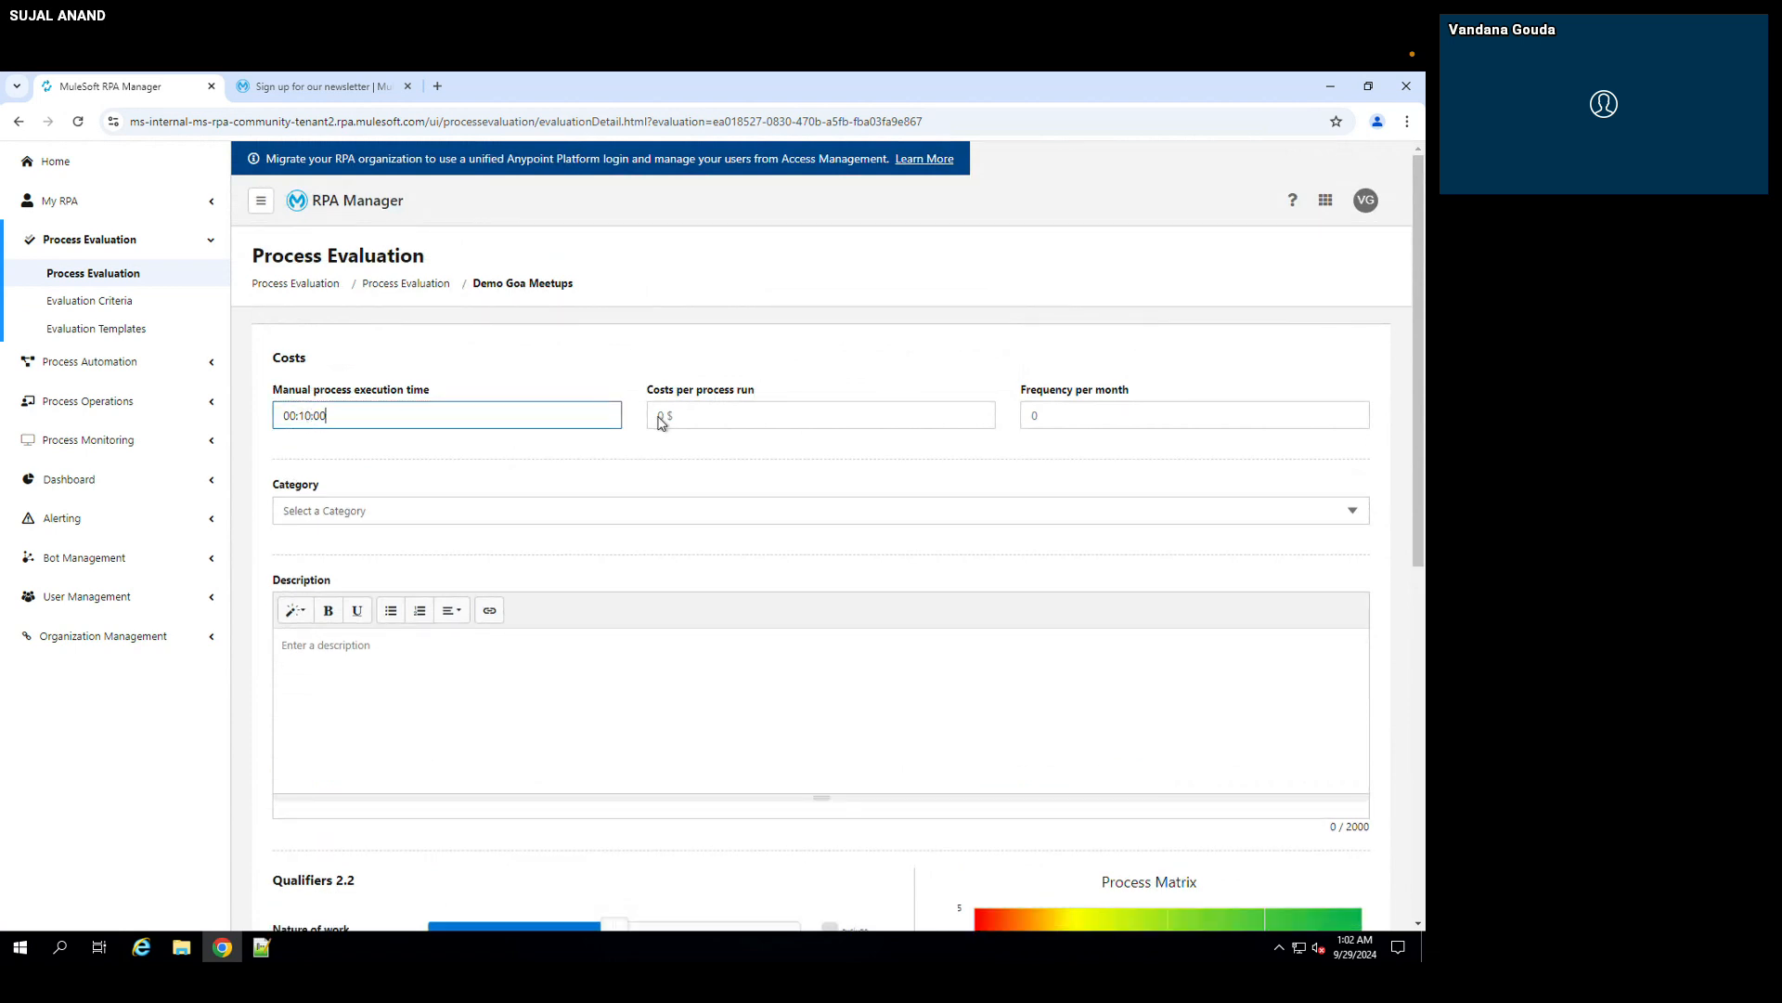
pyautogui.click(660, 416)
pyautogui.write('5')
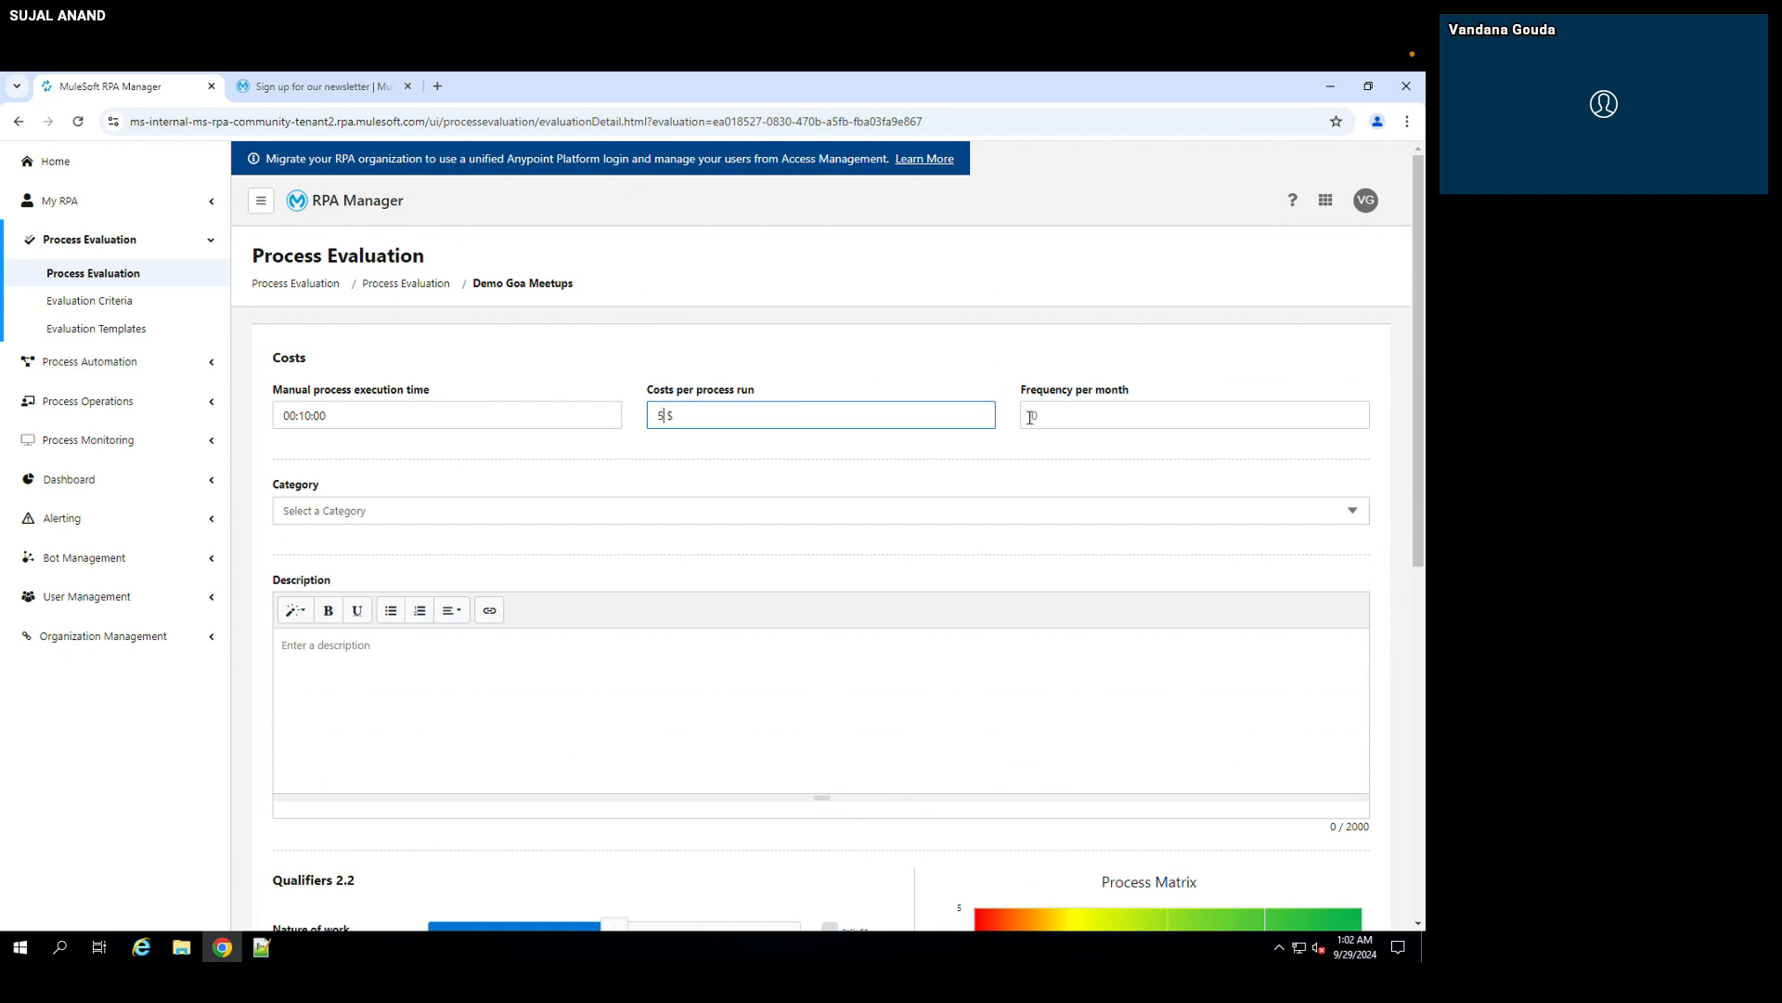
pyautogui.click(1044, 418)
pyautogui.write('1')
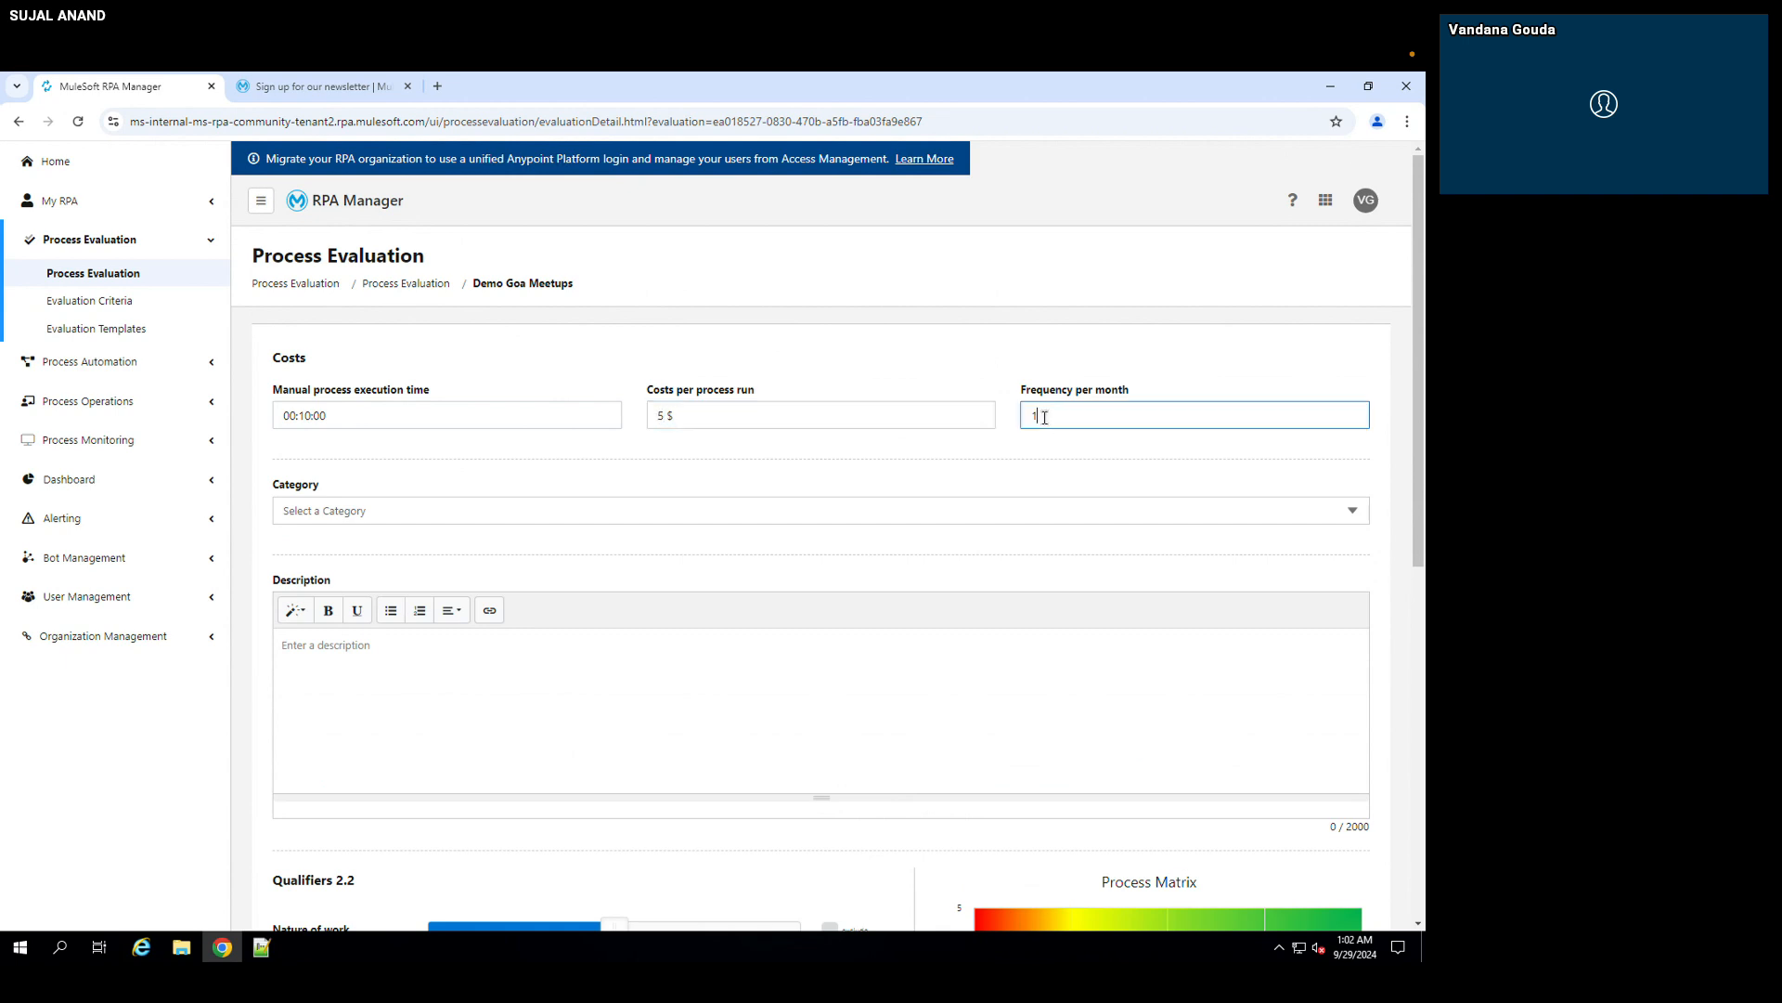
pyautogui.write('0')
# Step: Assign the Web automations category and enter the description "This is the basic goa meetups demo"
pyautogui.click(590, 518)
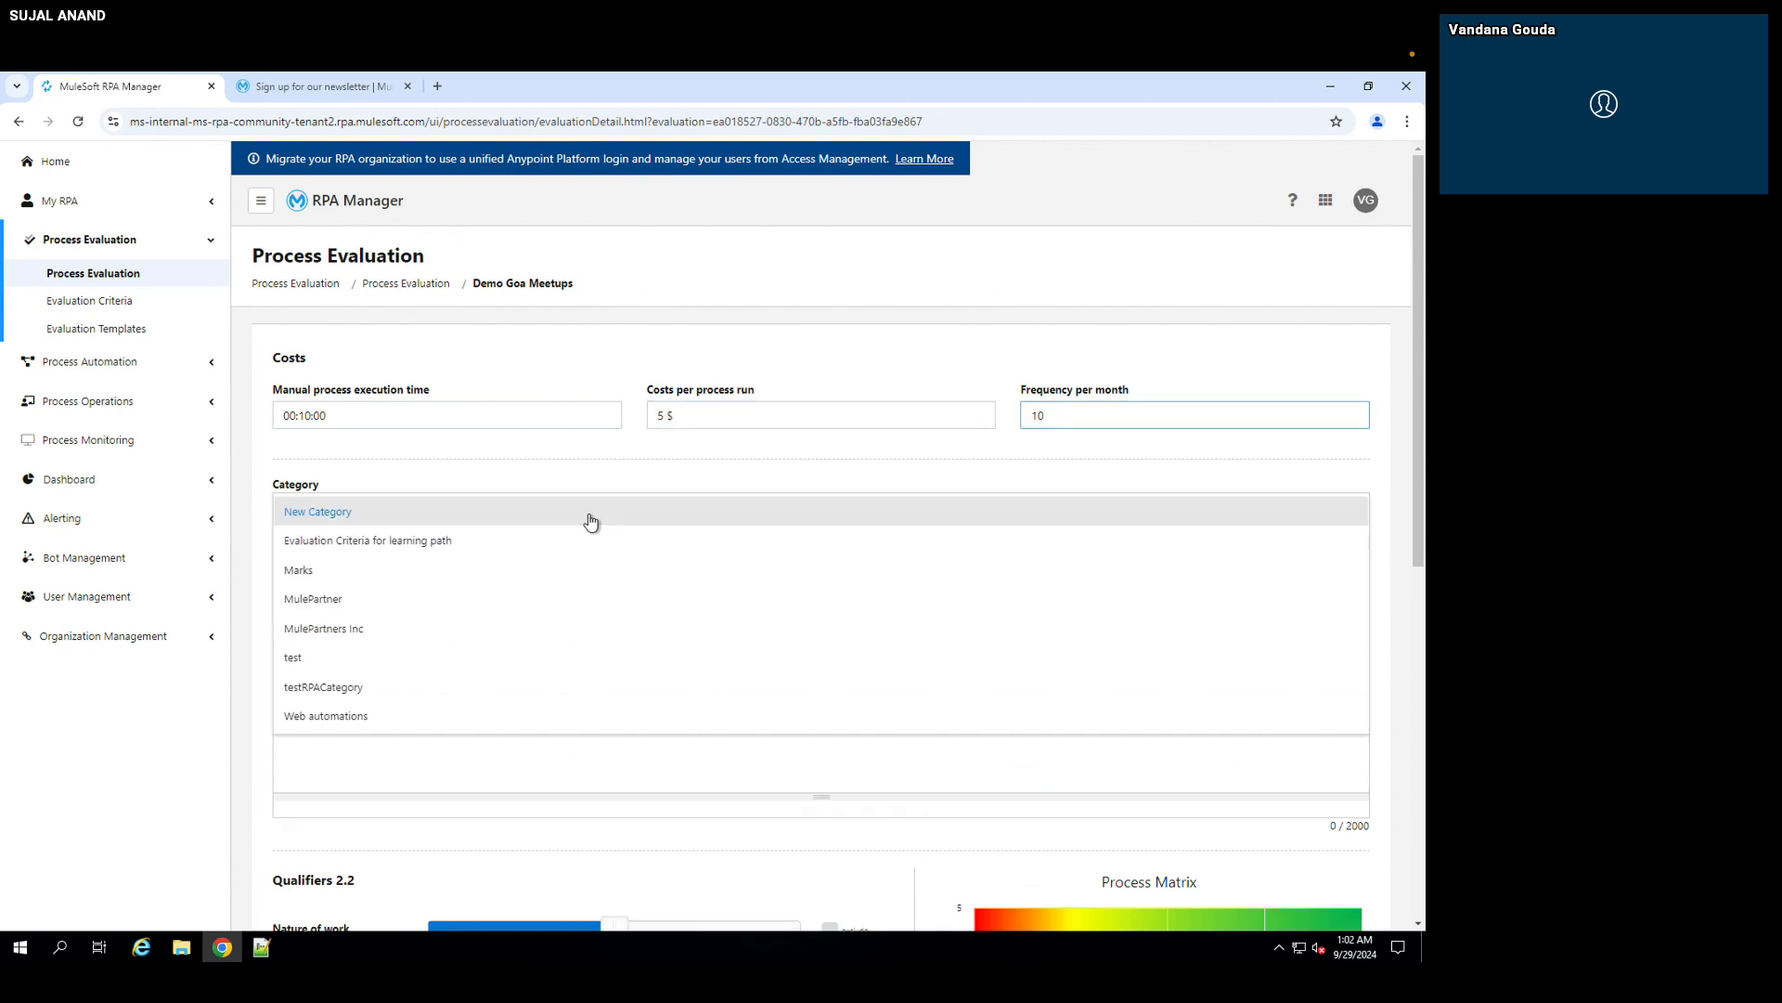
pyautogui.click(332, 717)
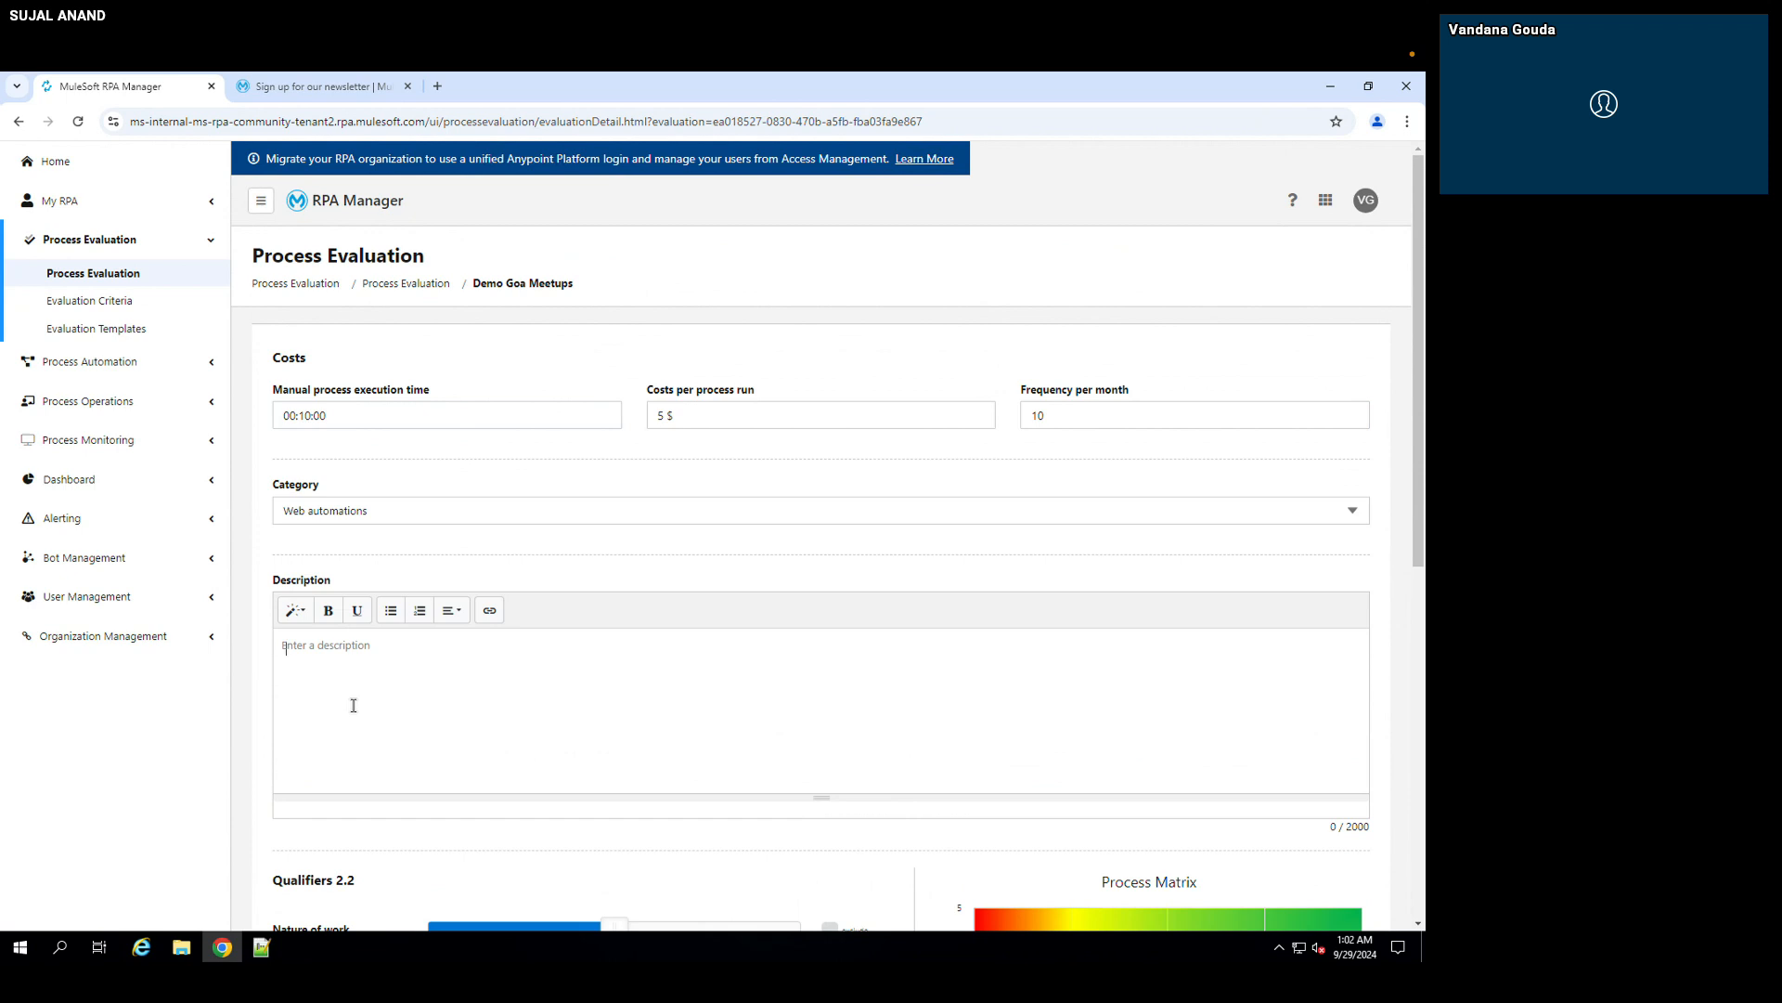
pyautogui.click(354, 705)
pyautogui.scroll(-1, 354, 705)
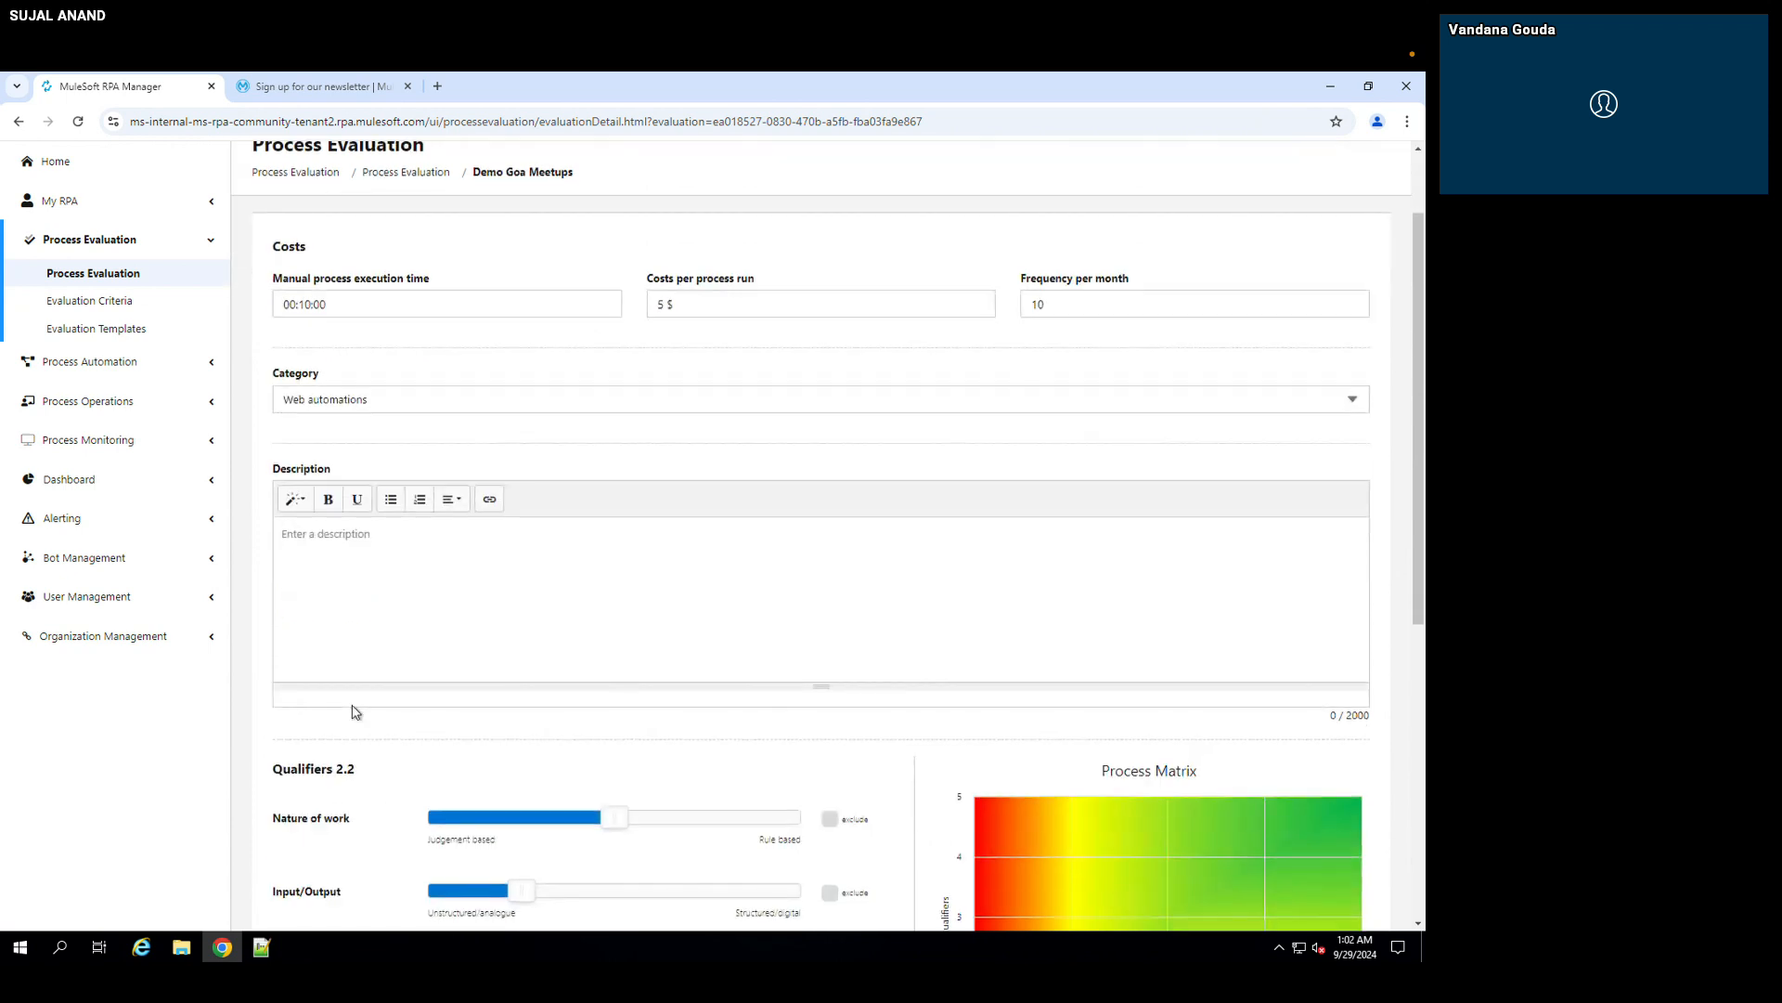
pyautogui.write('This is the basic goa meetups demo')
# Step: Set the Nature of work qualifier to 4 out of 5 towards Rule based and exclude the Input/Output qualifier
pyautogui.scroll(-2, 572, 684)
pyautogui.scroll(-3, 571, 684)
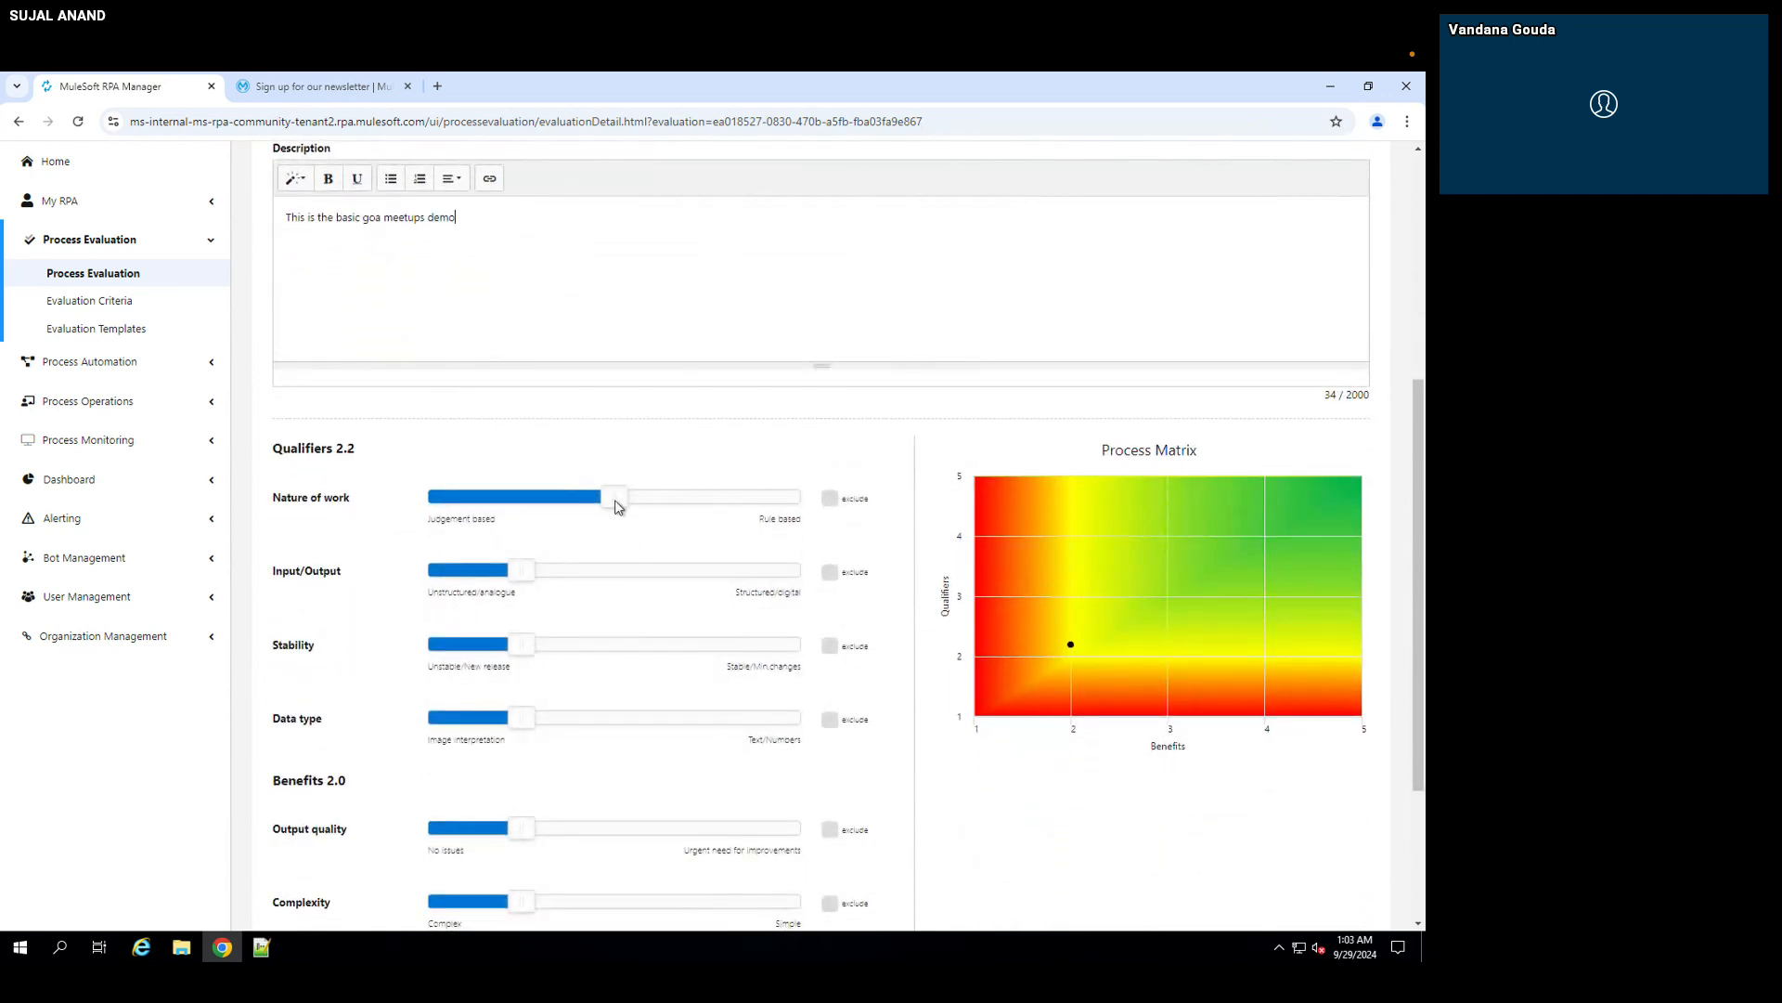
pyautogui.click(703, 499)
pyautogui.scroll(-1, 648, 590)
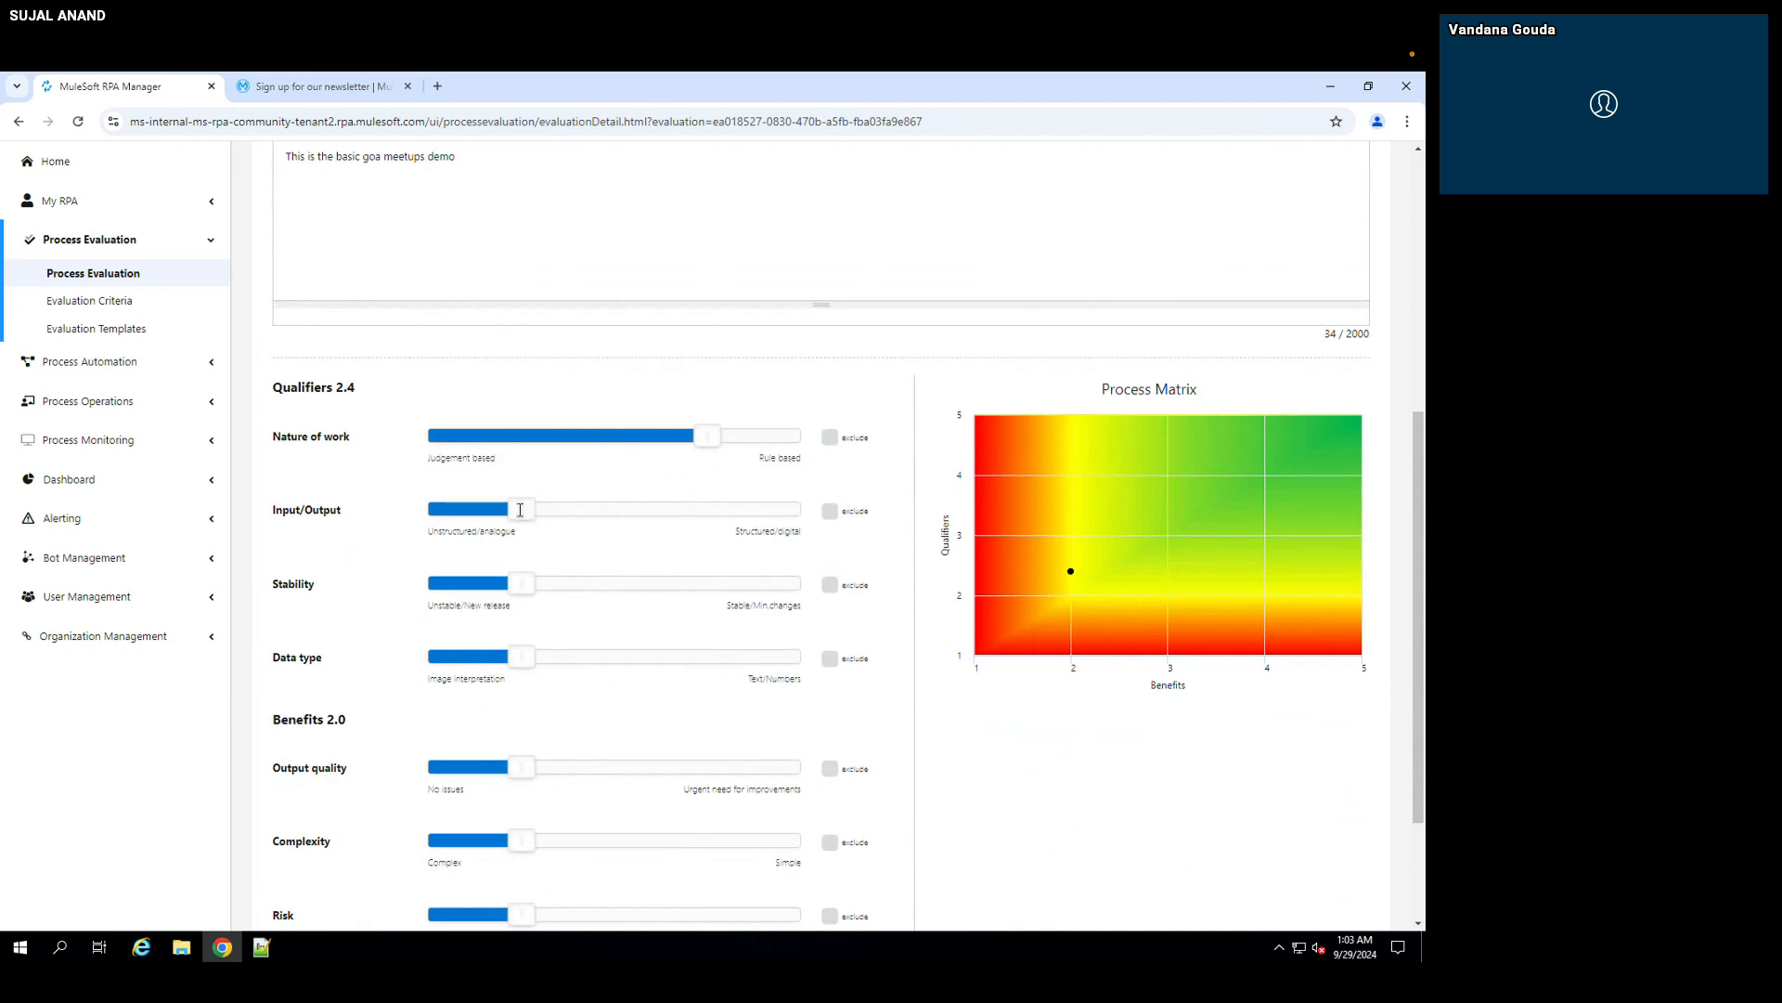
pyautogui.click(830, 512)
# Step: Set the Stability qualifier to 4 out of 5 and the Data type qualifier to 3 out of 5
pyautogui.scroll(-1, 556, 622)
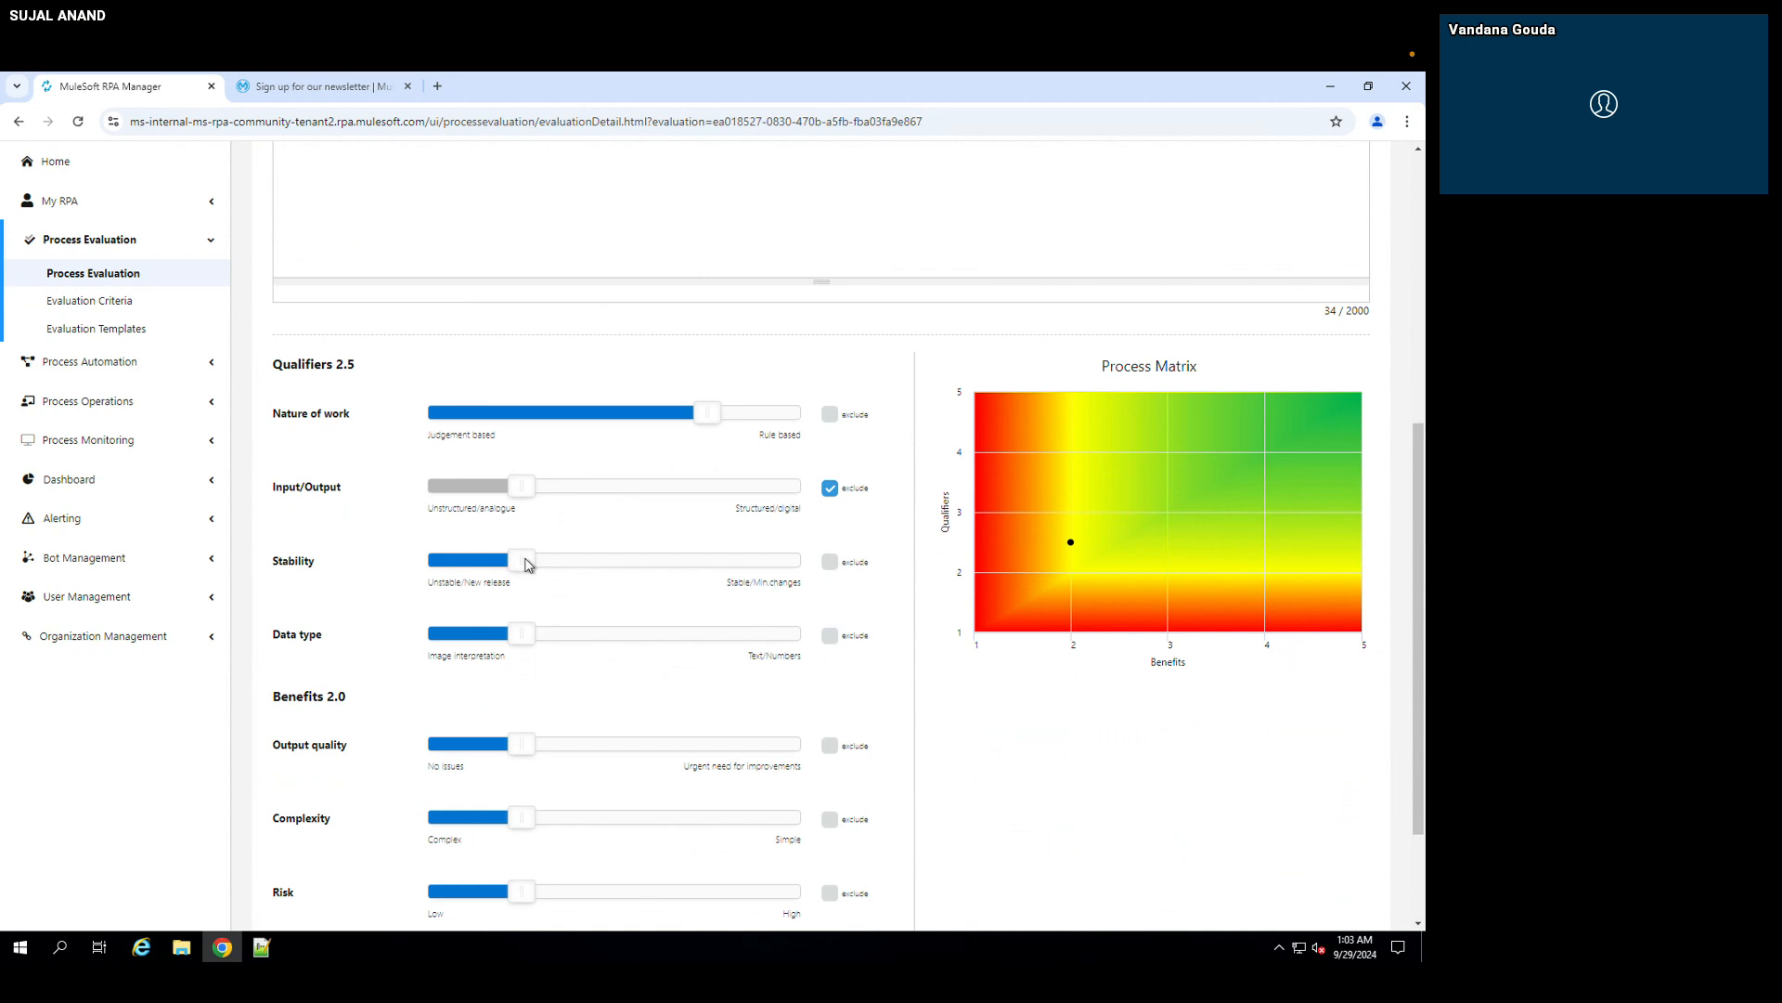
pyautogui.moveTo(526, 564); pyautogui.dragTo(720, 563)
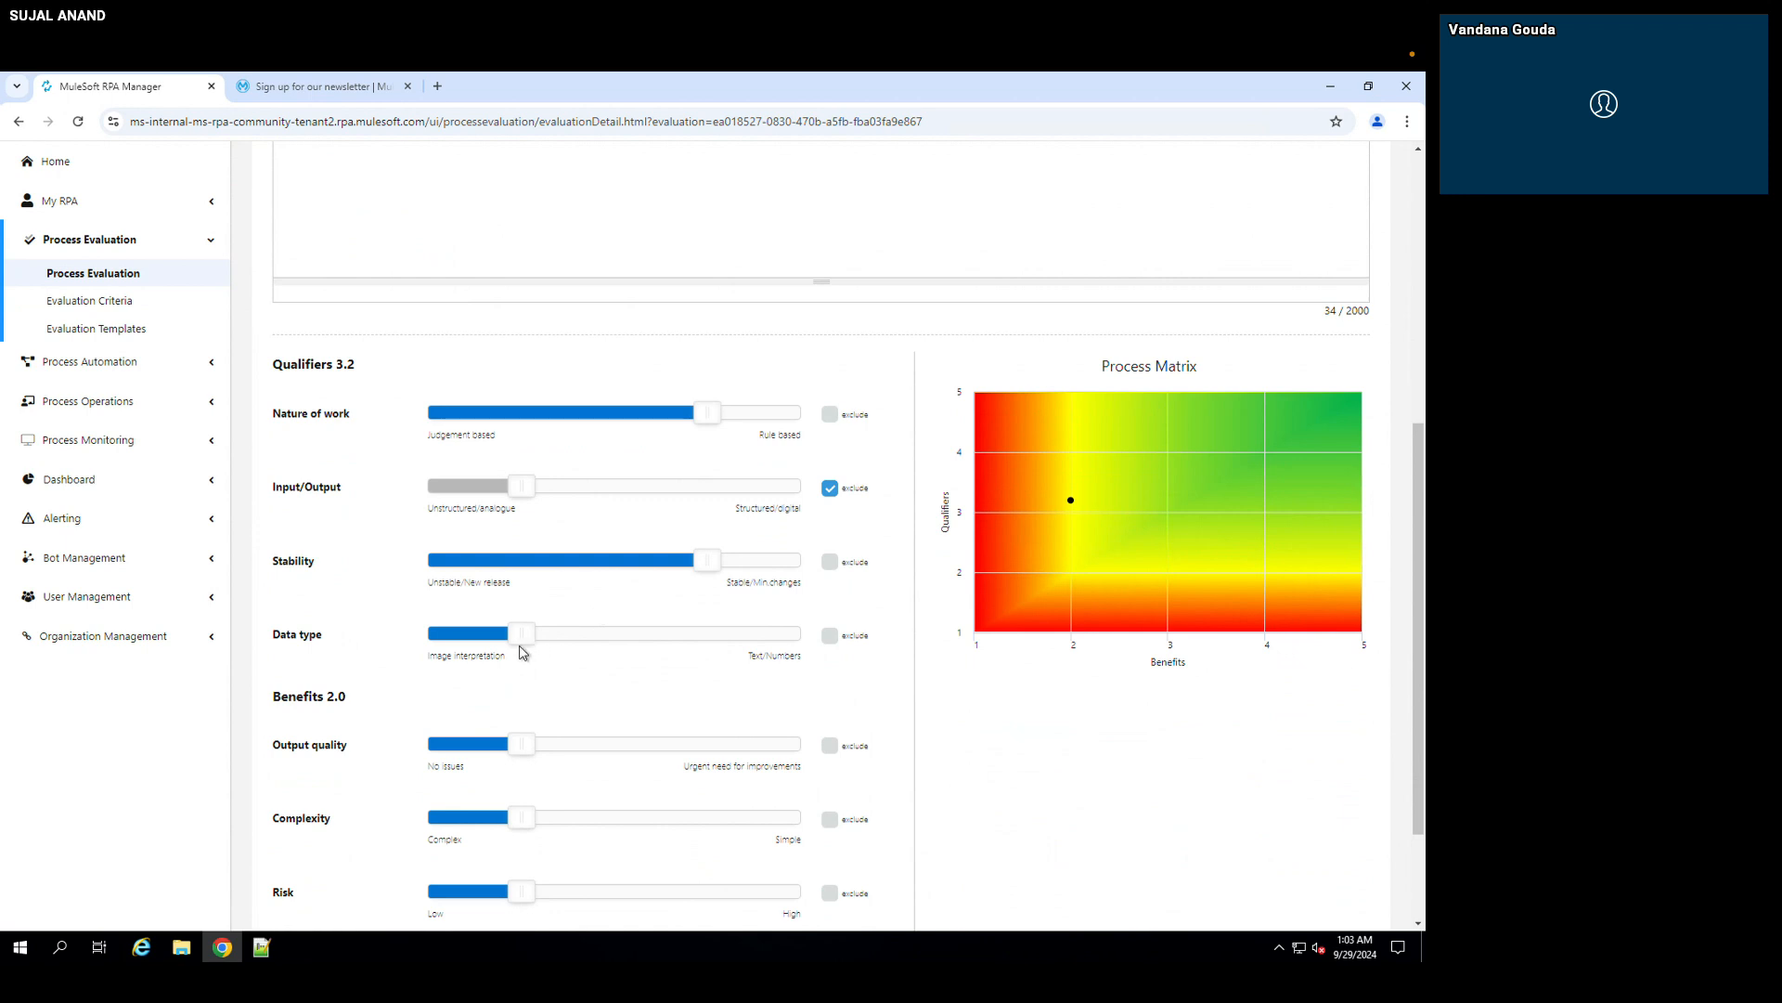
pyautogui.scroll(-1, 547, 673)
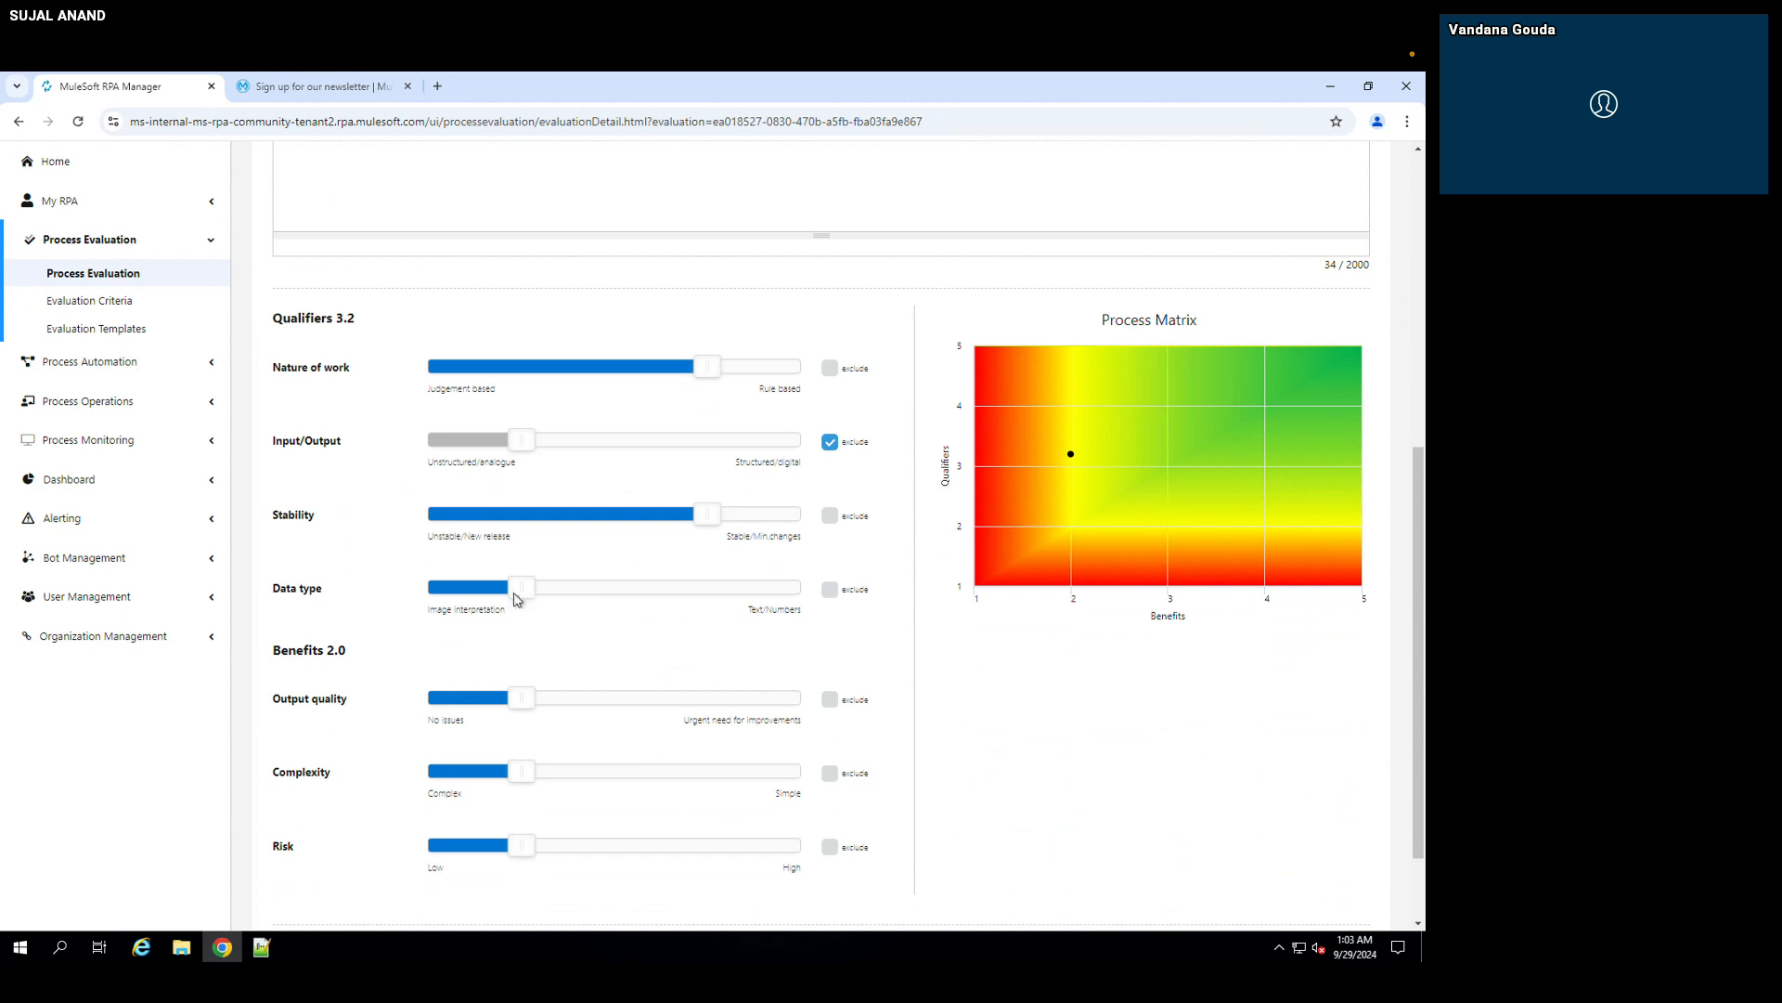
pyautogui.moveTo(522, 596); pyautogui.dragTo(643, 596)
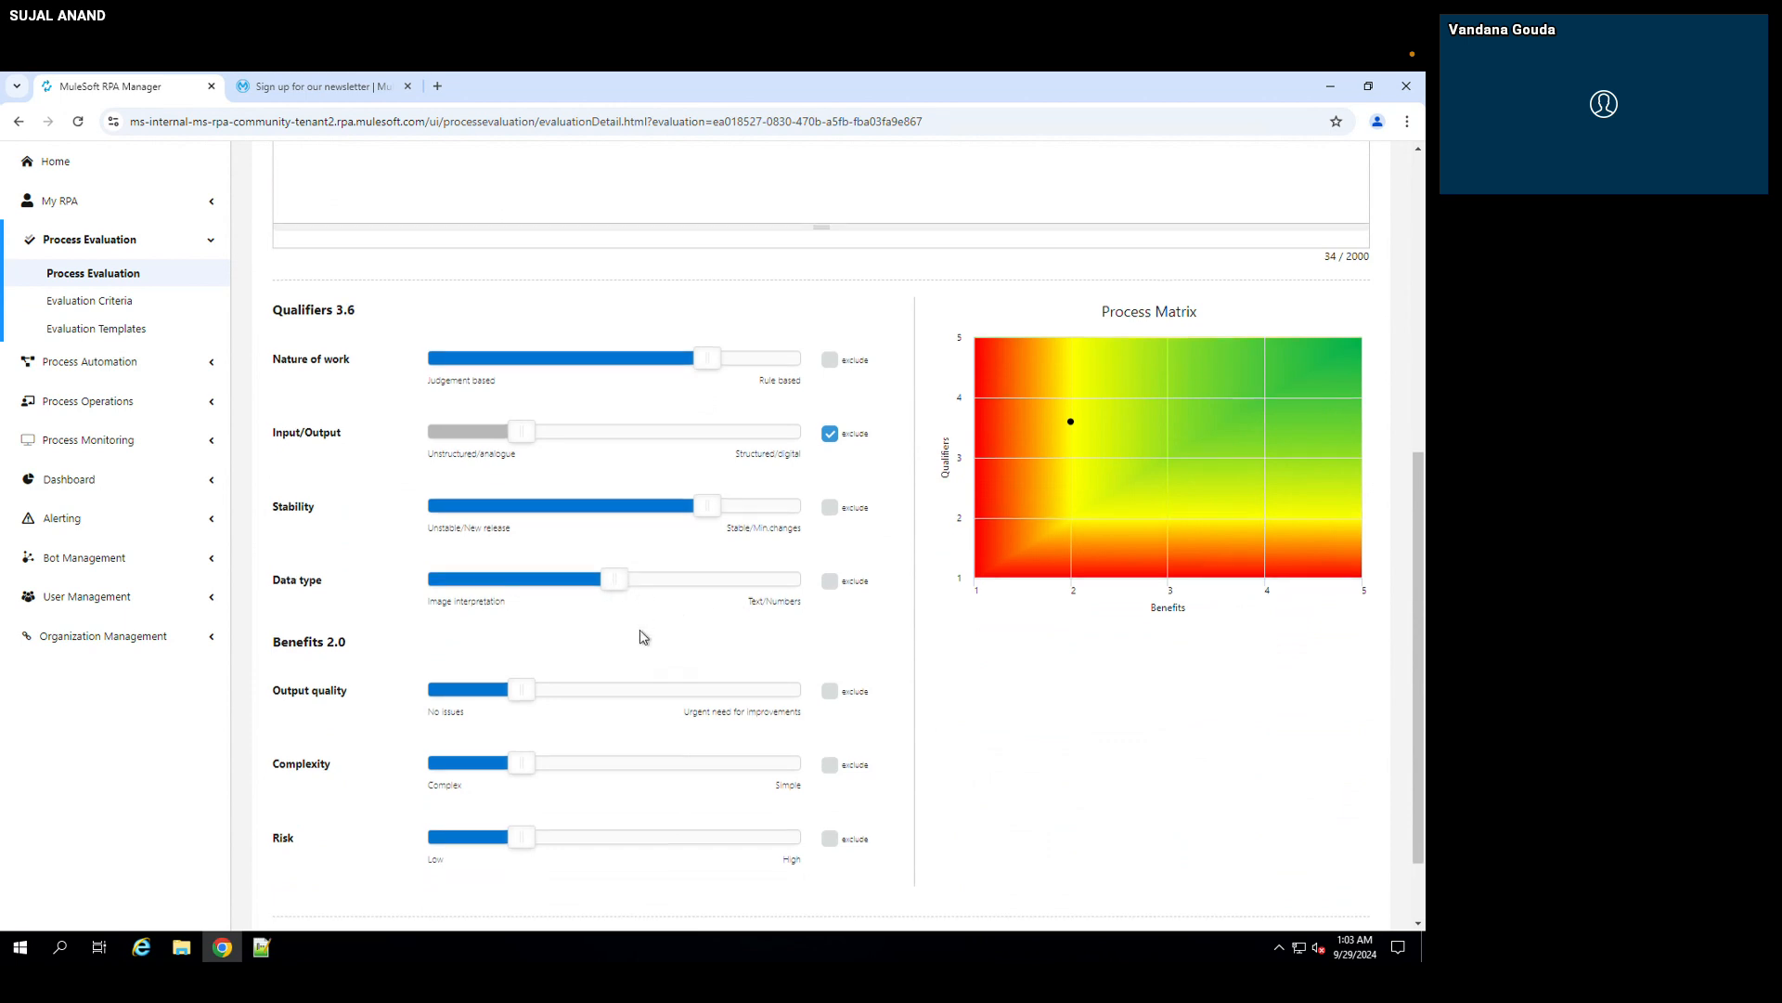
# Step: Check the newsletter sign-up page against the Benefits criteria and return to the evaluation
pyautogui.scroll(-1, 641, 613)
pyautogui.moveTo(336, 644)
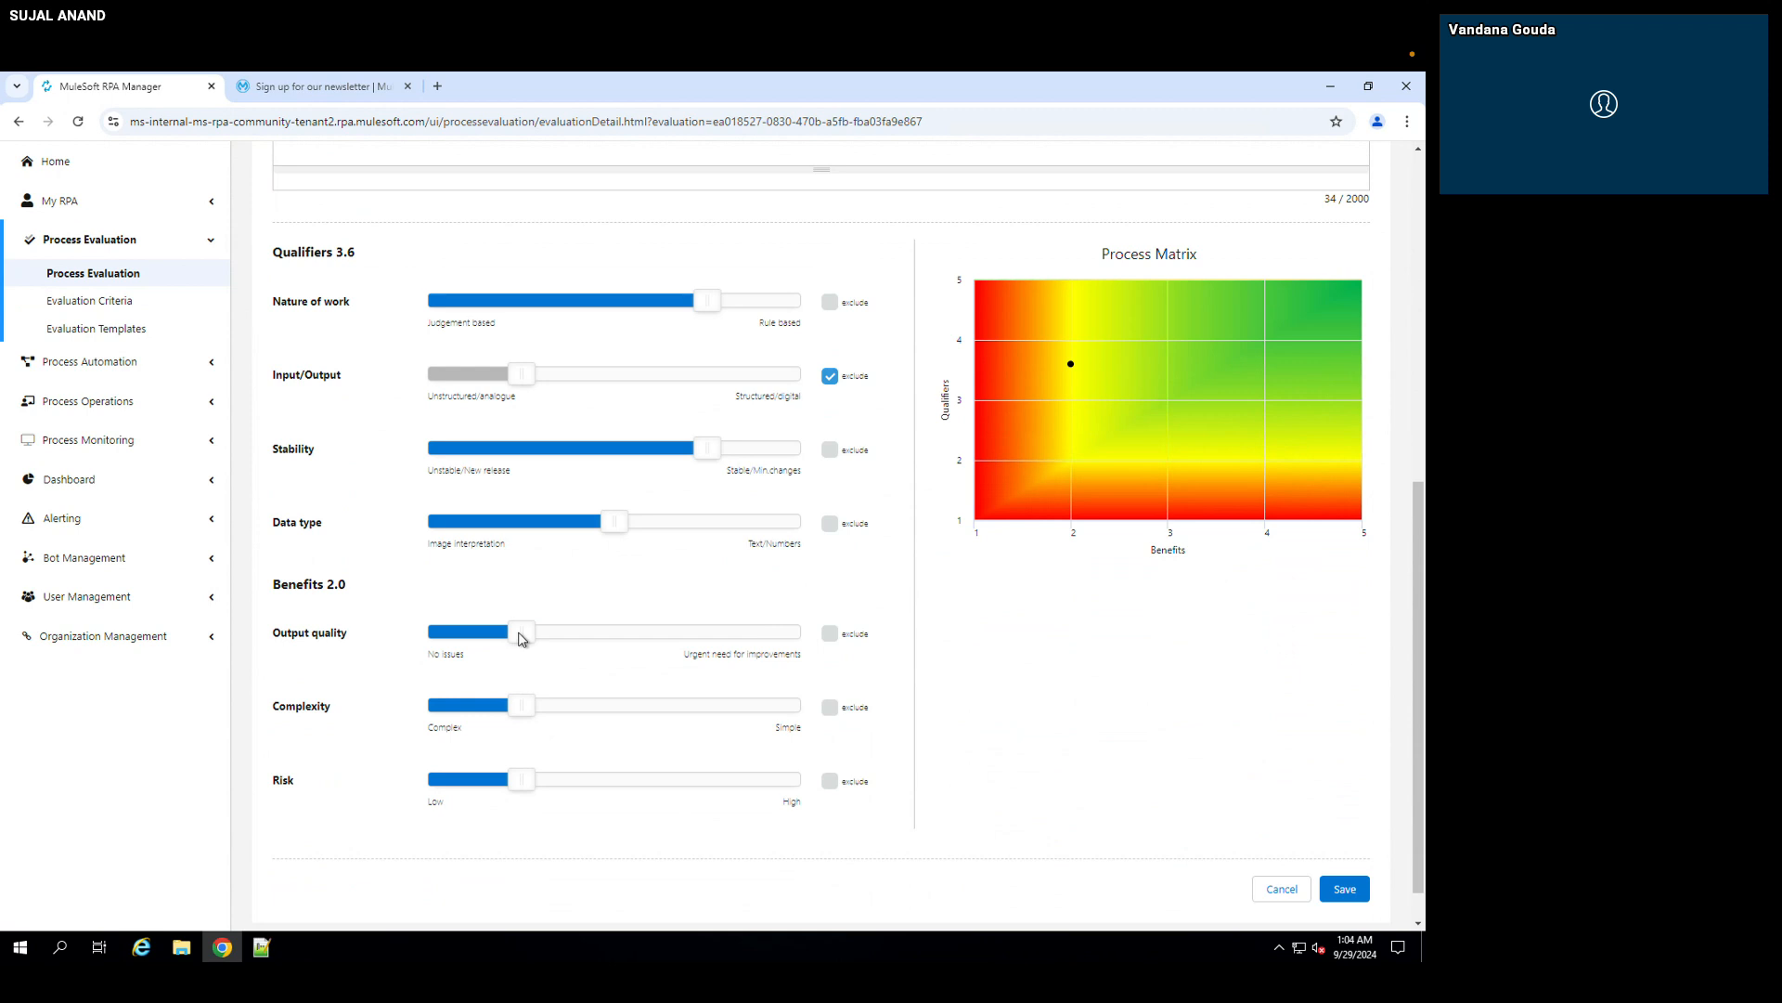
pyautogui.click(362, 85)
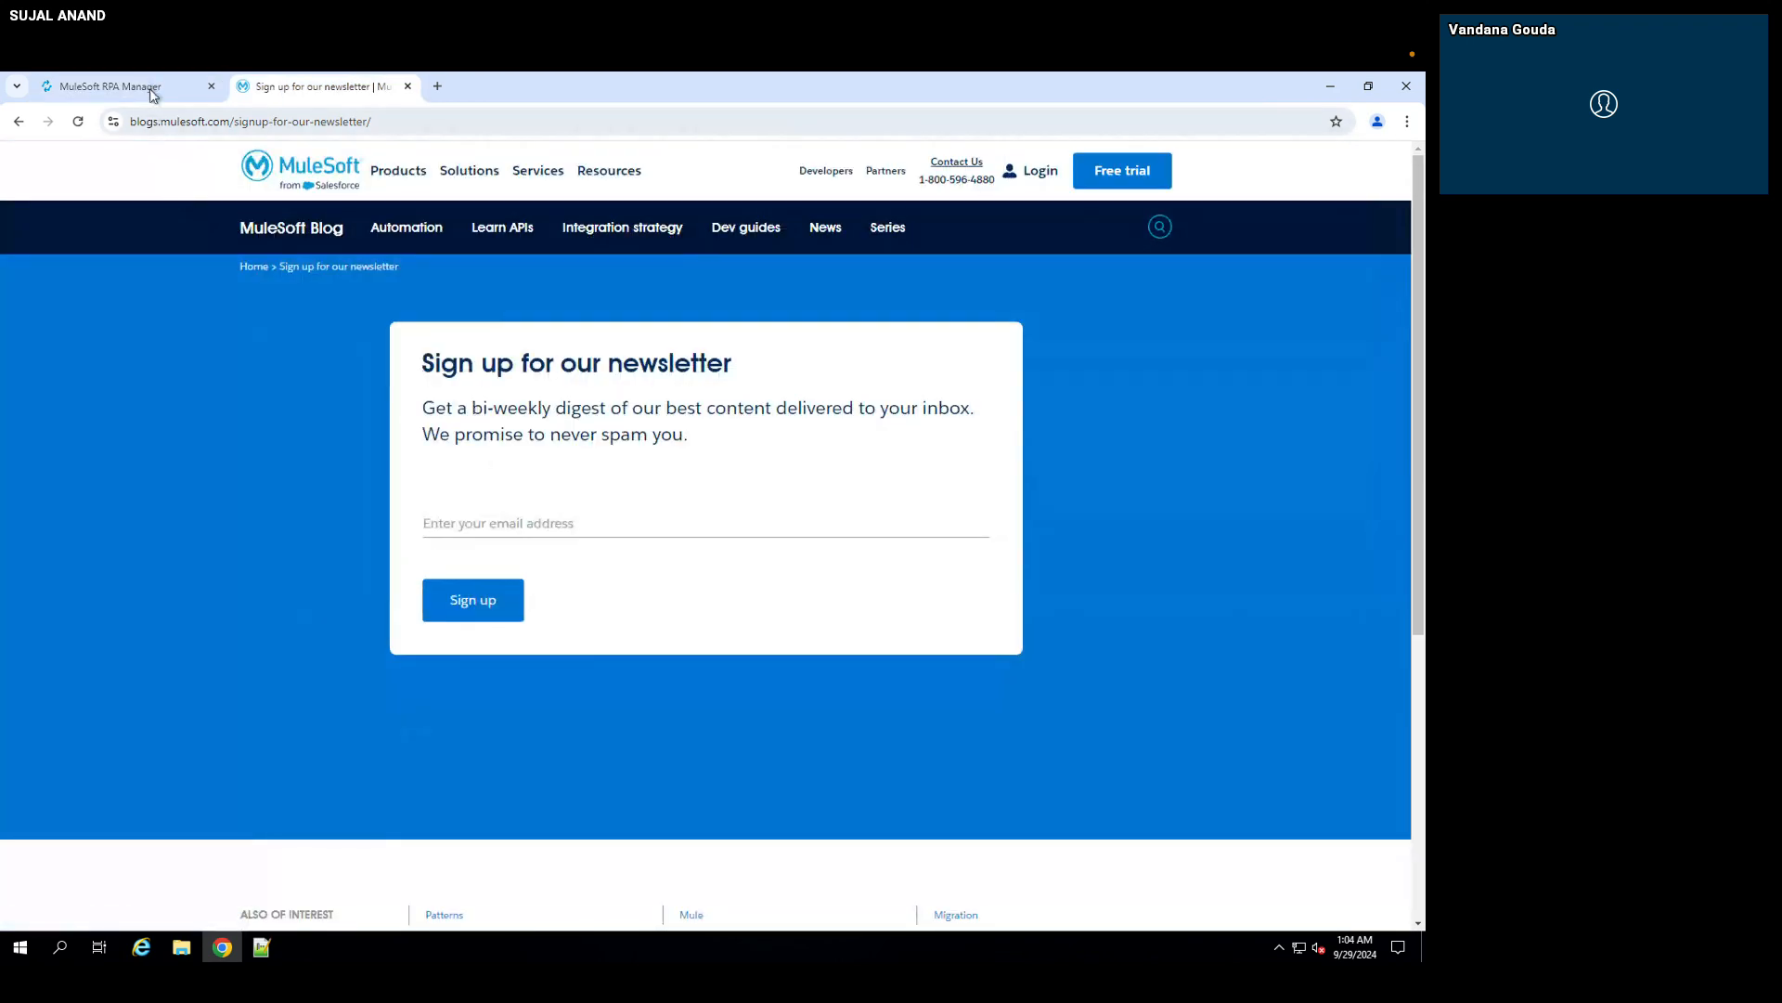
pyautogui.click(153, 88)
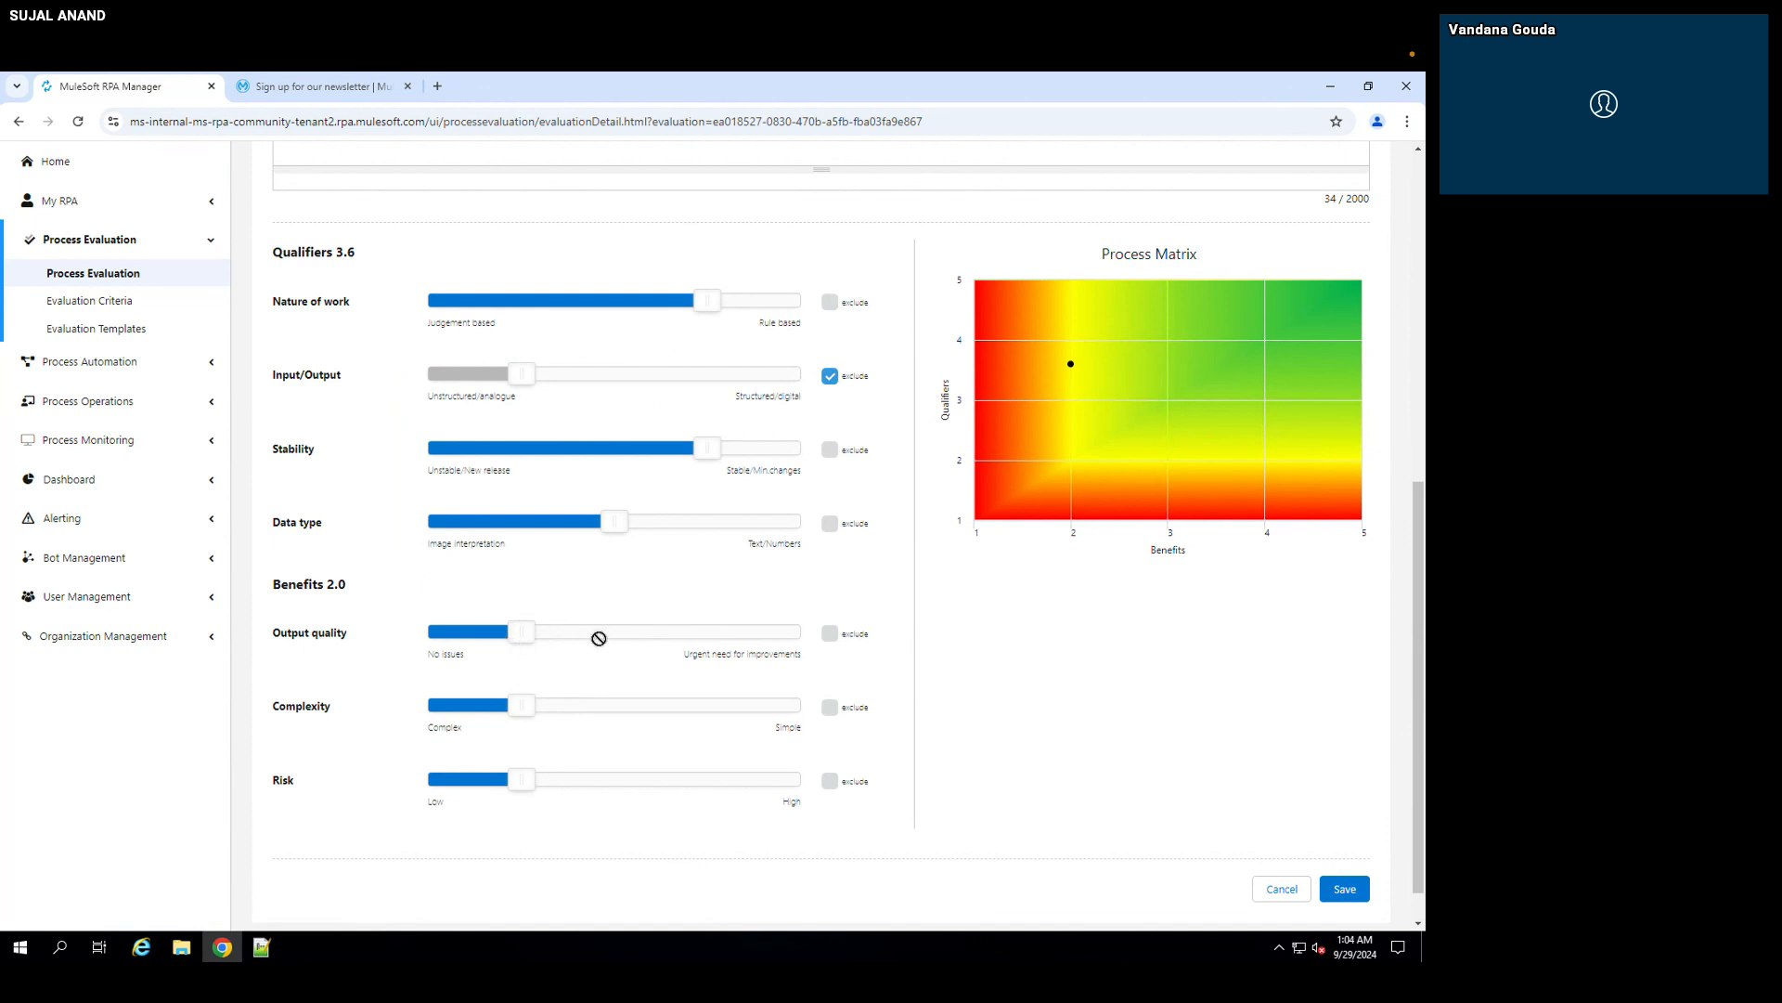
# Step: Exclude the Output quality benefit and set Complexity to the Simple end of its scale
pyautogui.scroll(-1, 601, 644)
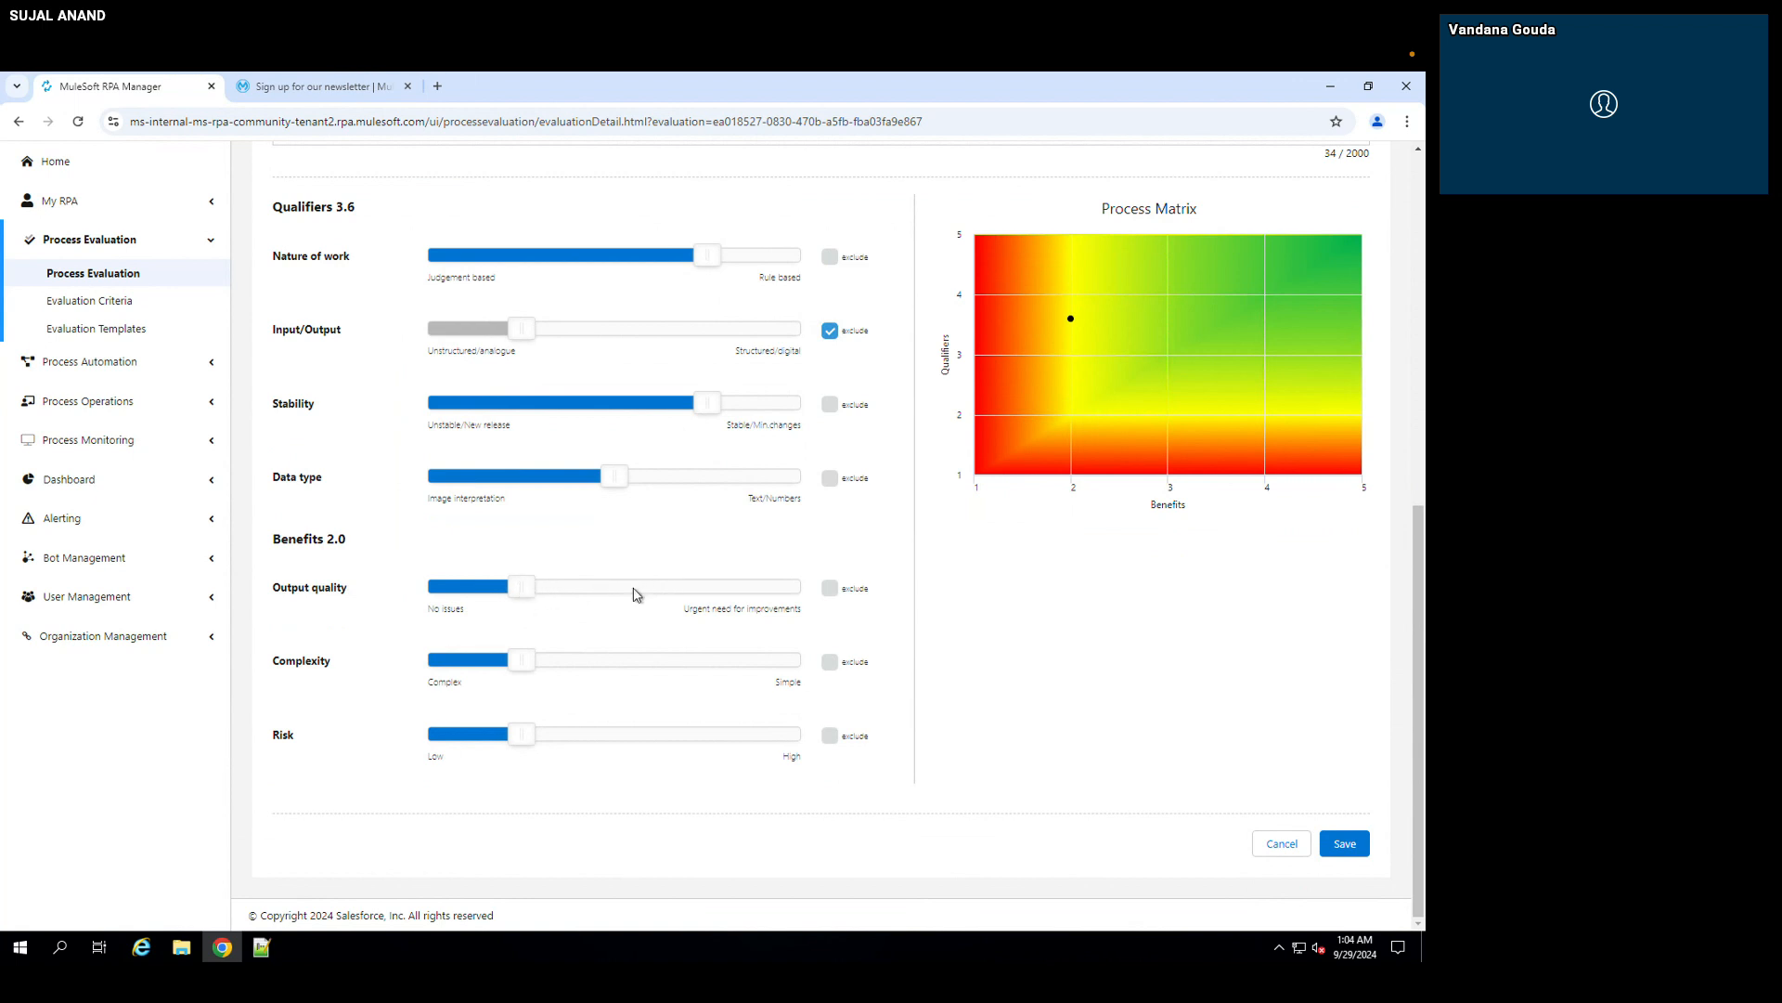
pyautogui.click(830, 590)
pyautogui.moveTo(682, 664); pyautogui.dragTo(723, 663)
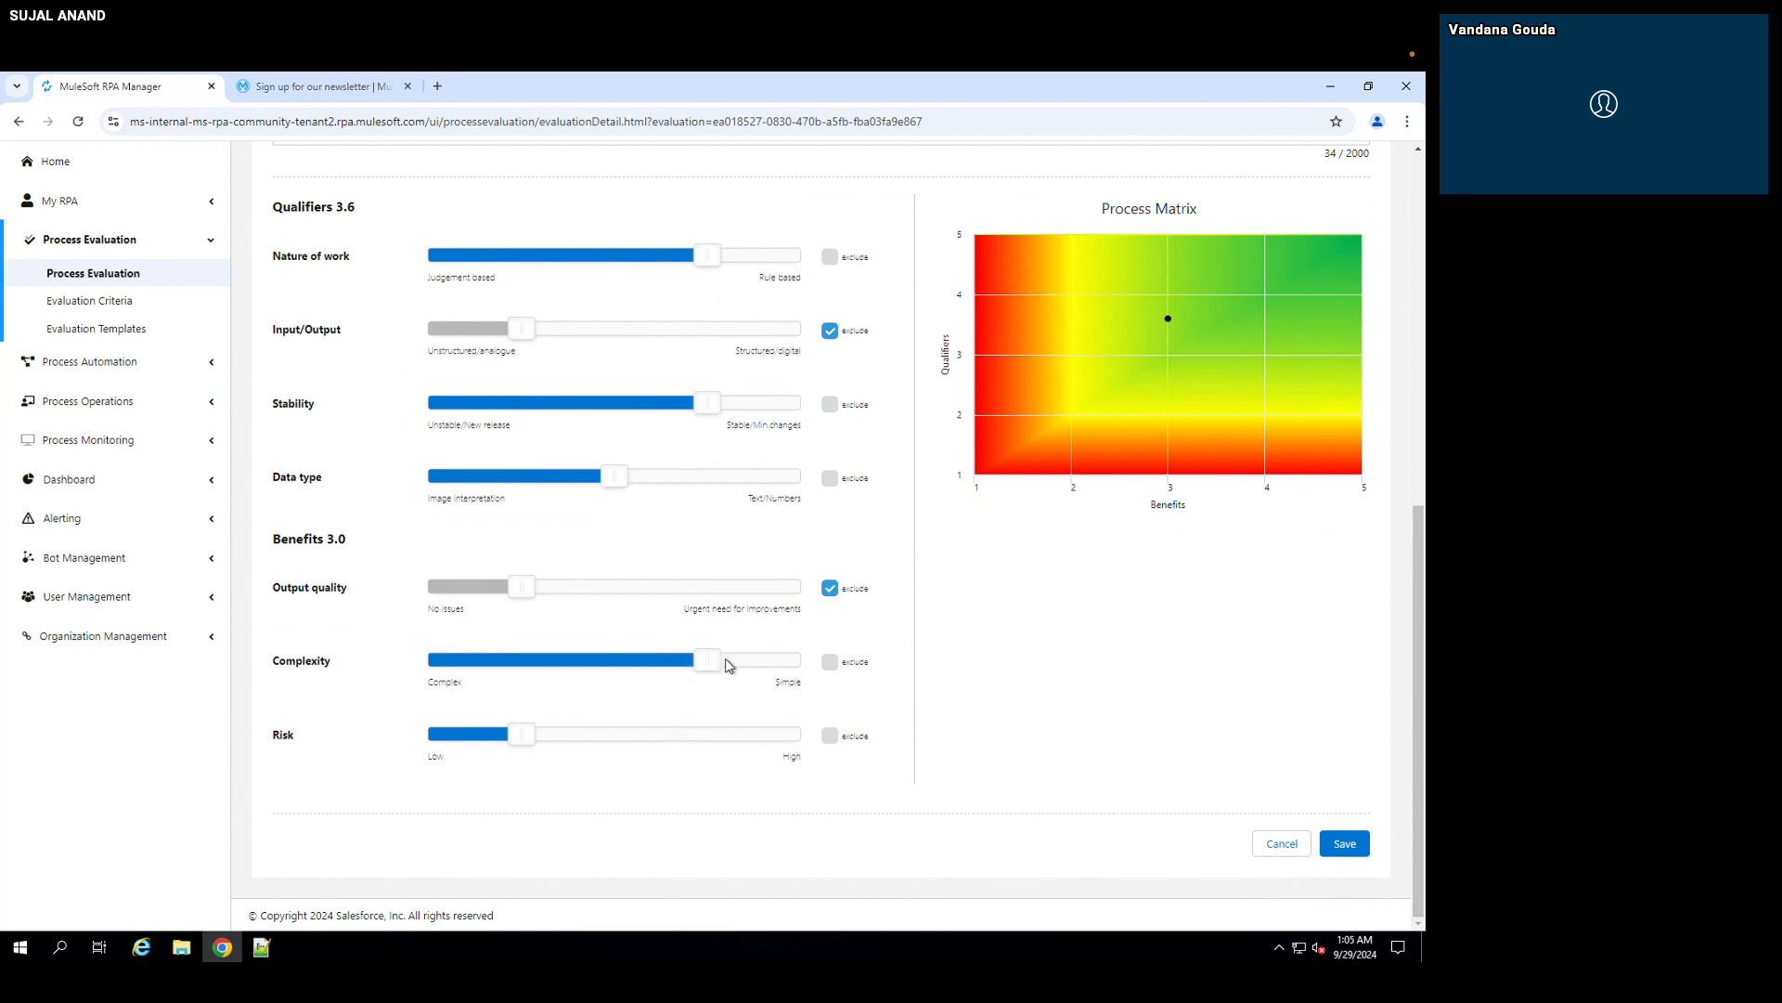
pyautogui.moveTo(707, 667); pyautogui.dragTo(761, 668)
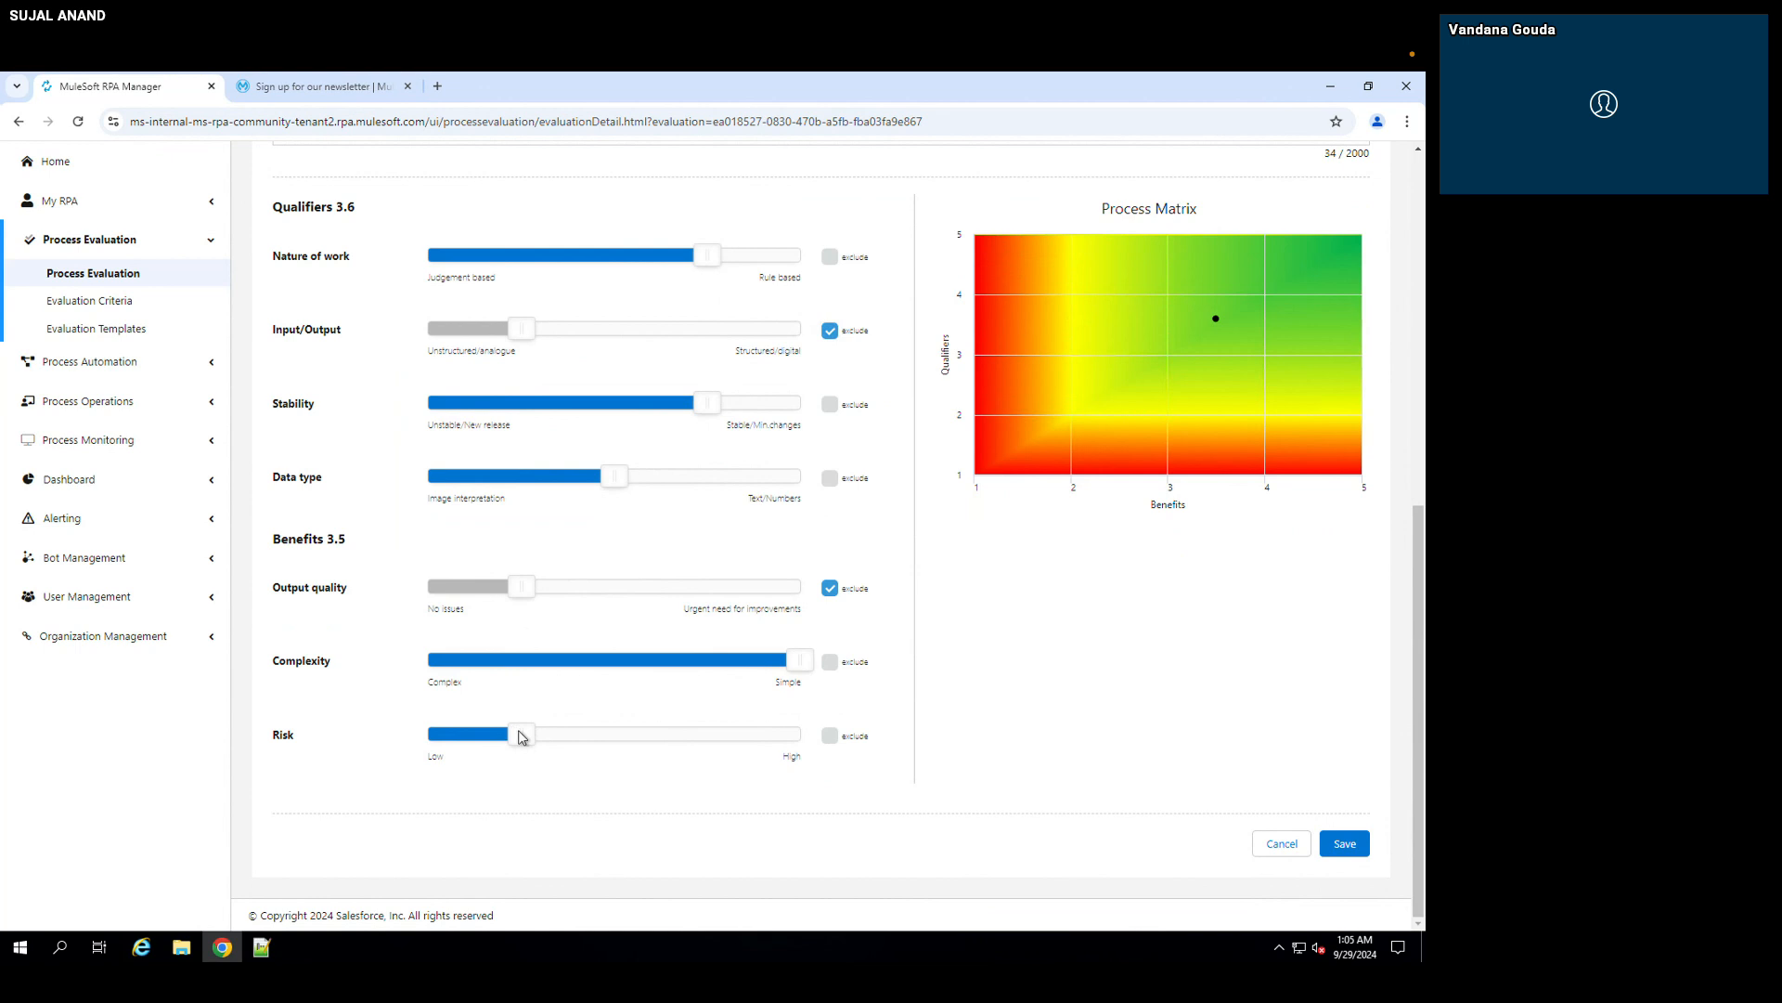
# Step: Set the Risk benefit to 3 out of 5, check the evaluation's point on the Process Matrix and save the evaluation
pyautogui.click(589, 740)
pyautogui.moveTo(1294, 299)
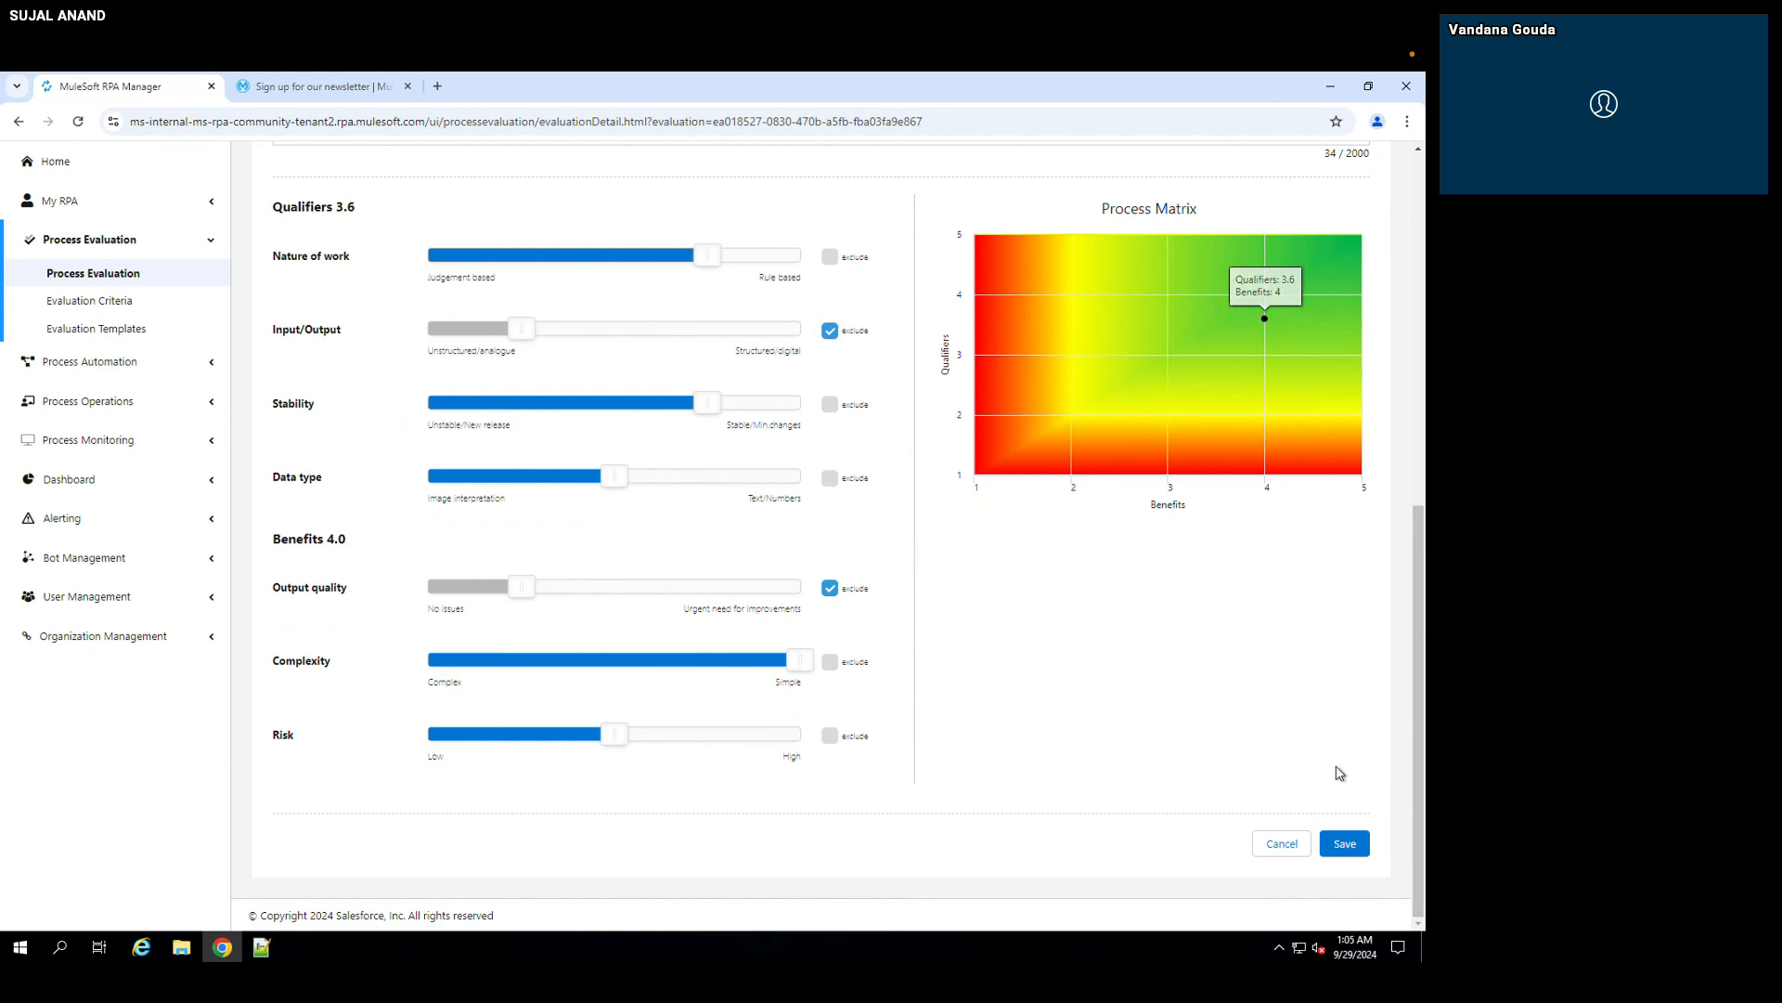
pyautogui.click(1352, 848)
pyautogui.click(1352, 847)
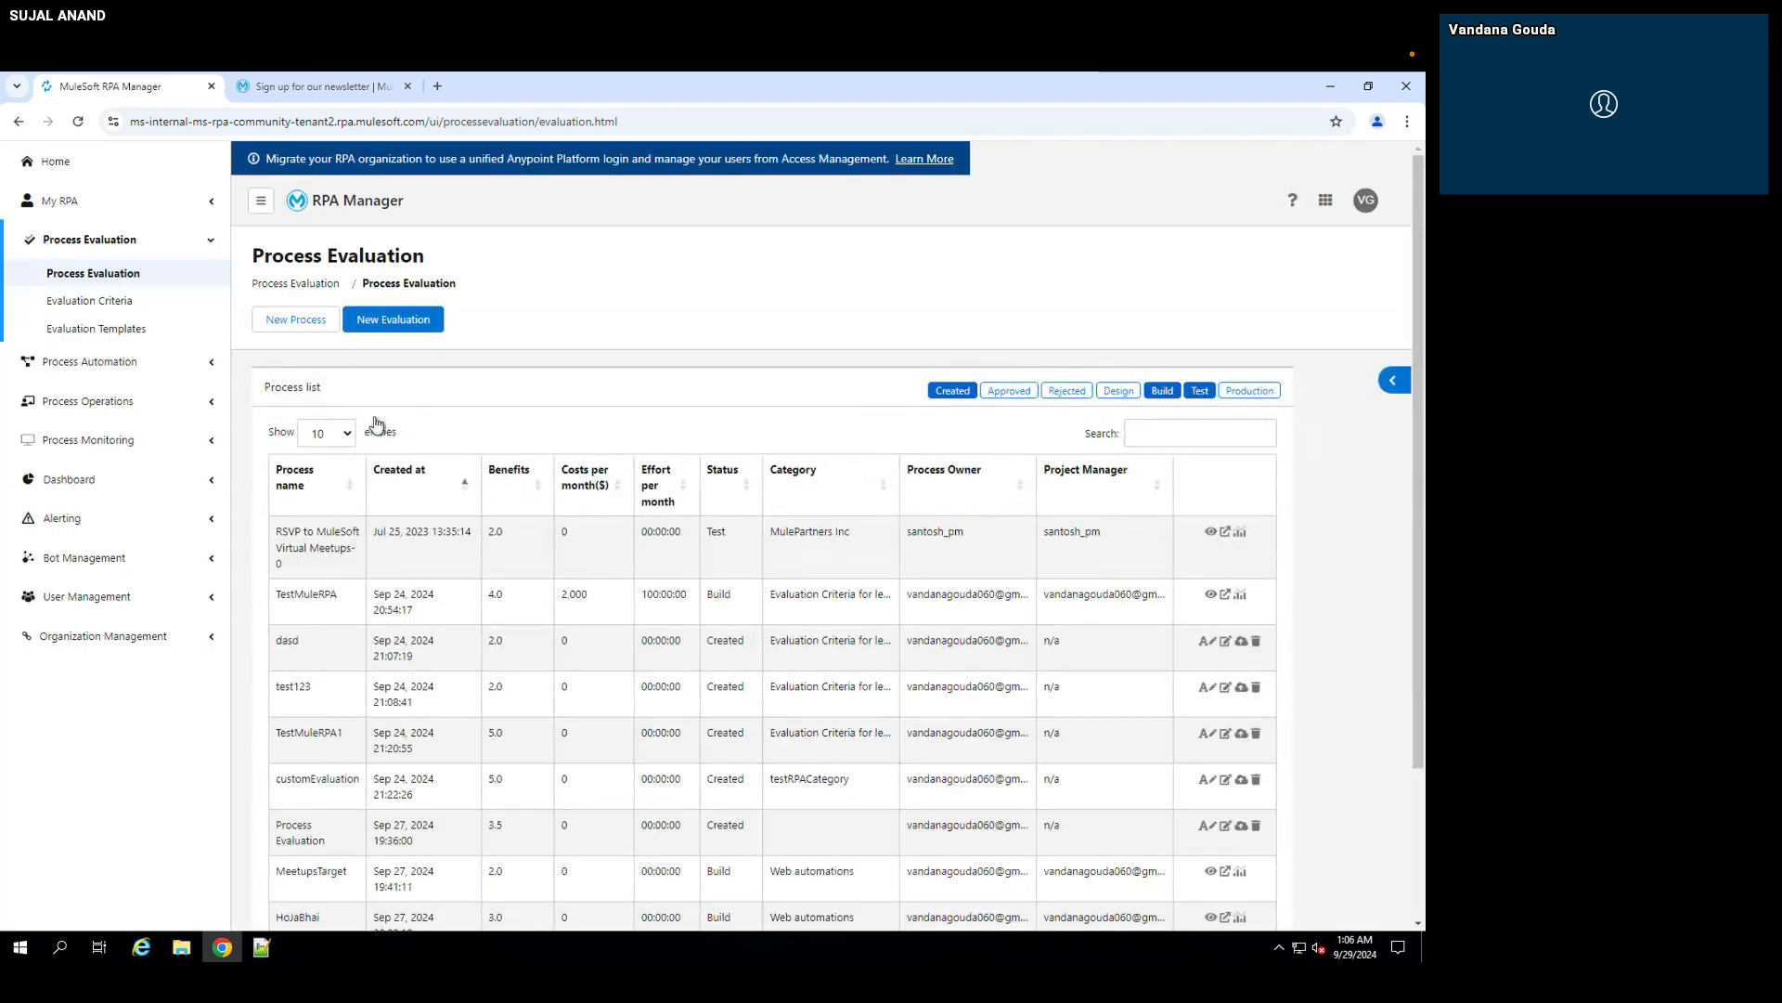
# Step: Show 50 entries in the process list and locate the Demo Goa Meetups evaluation
pyautogui.click(343, 443)
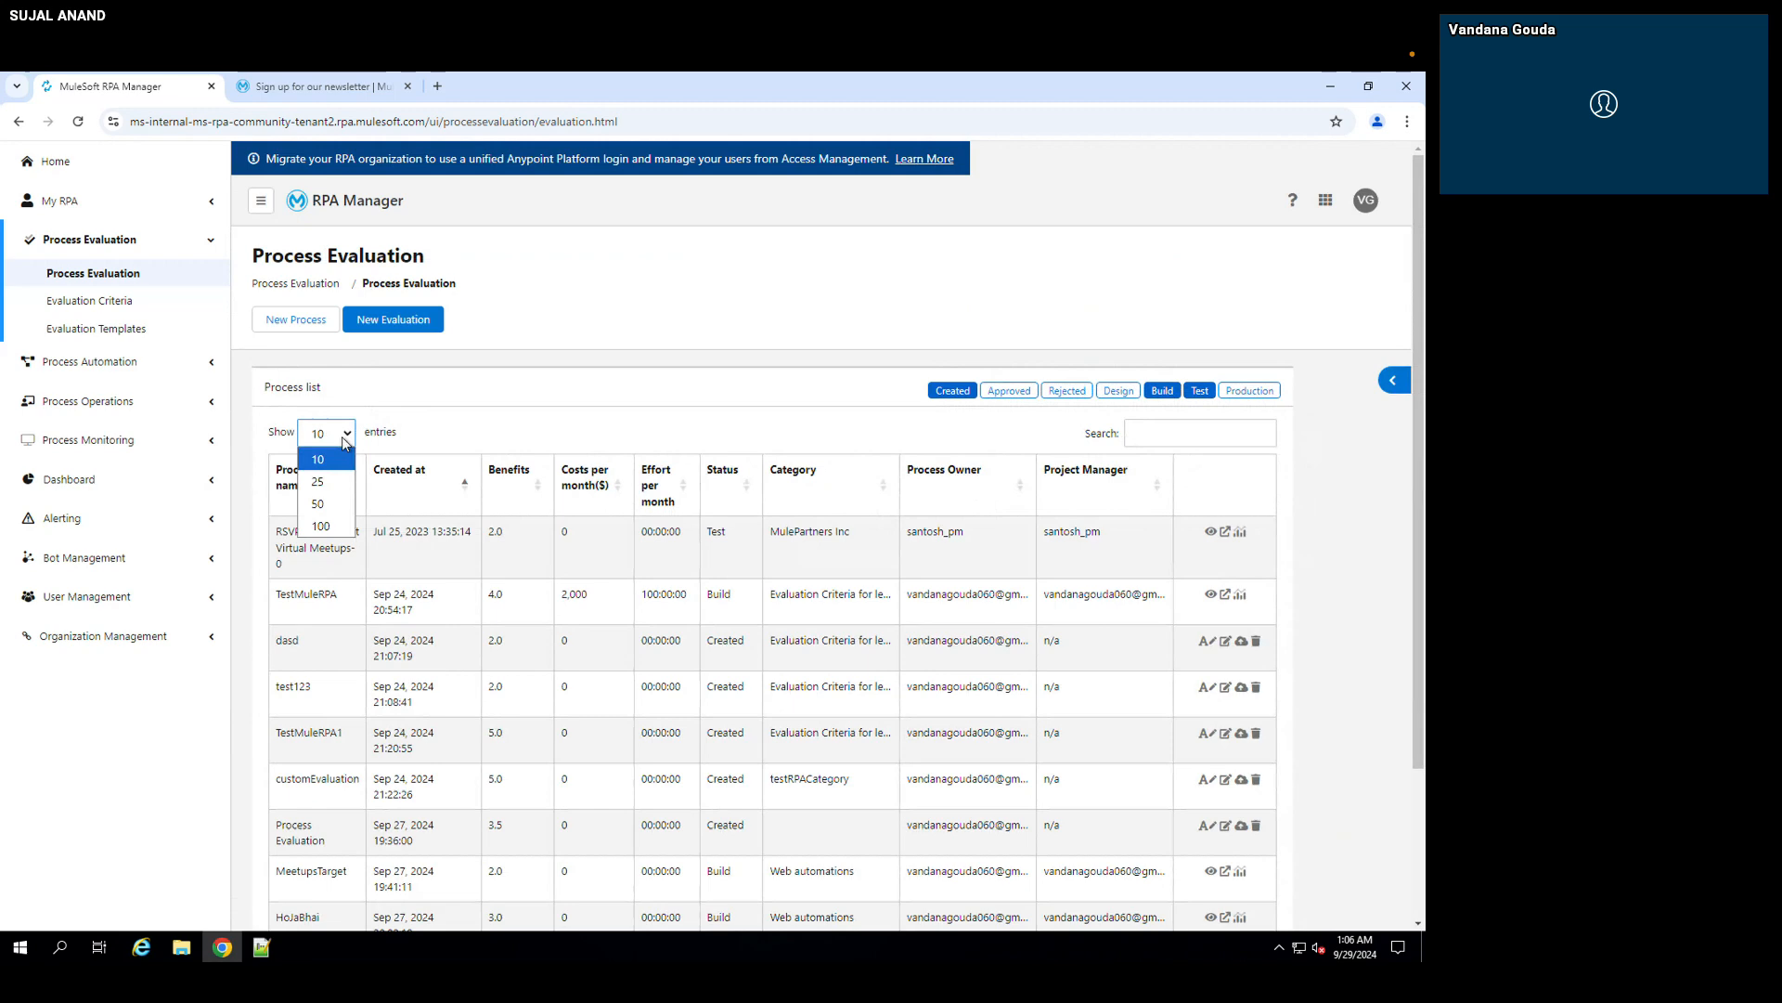
pyautogui.click(320, 492)
pyautogui.scroll(-3, 551, 462)
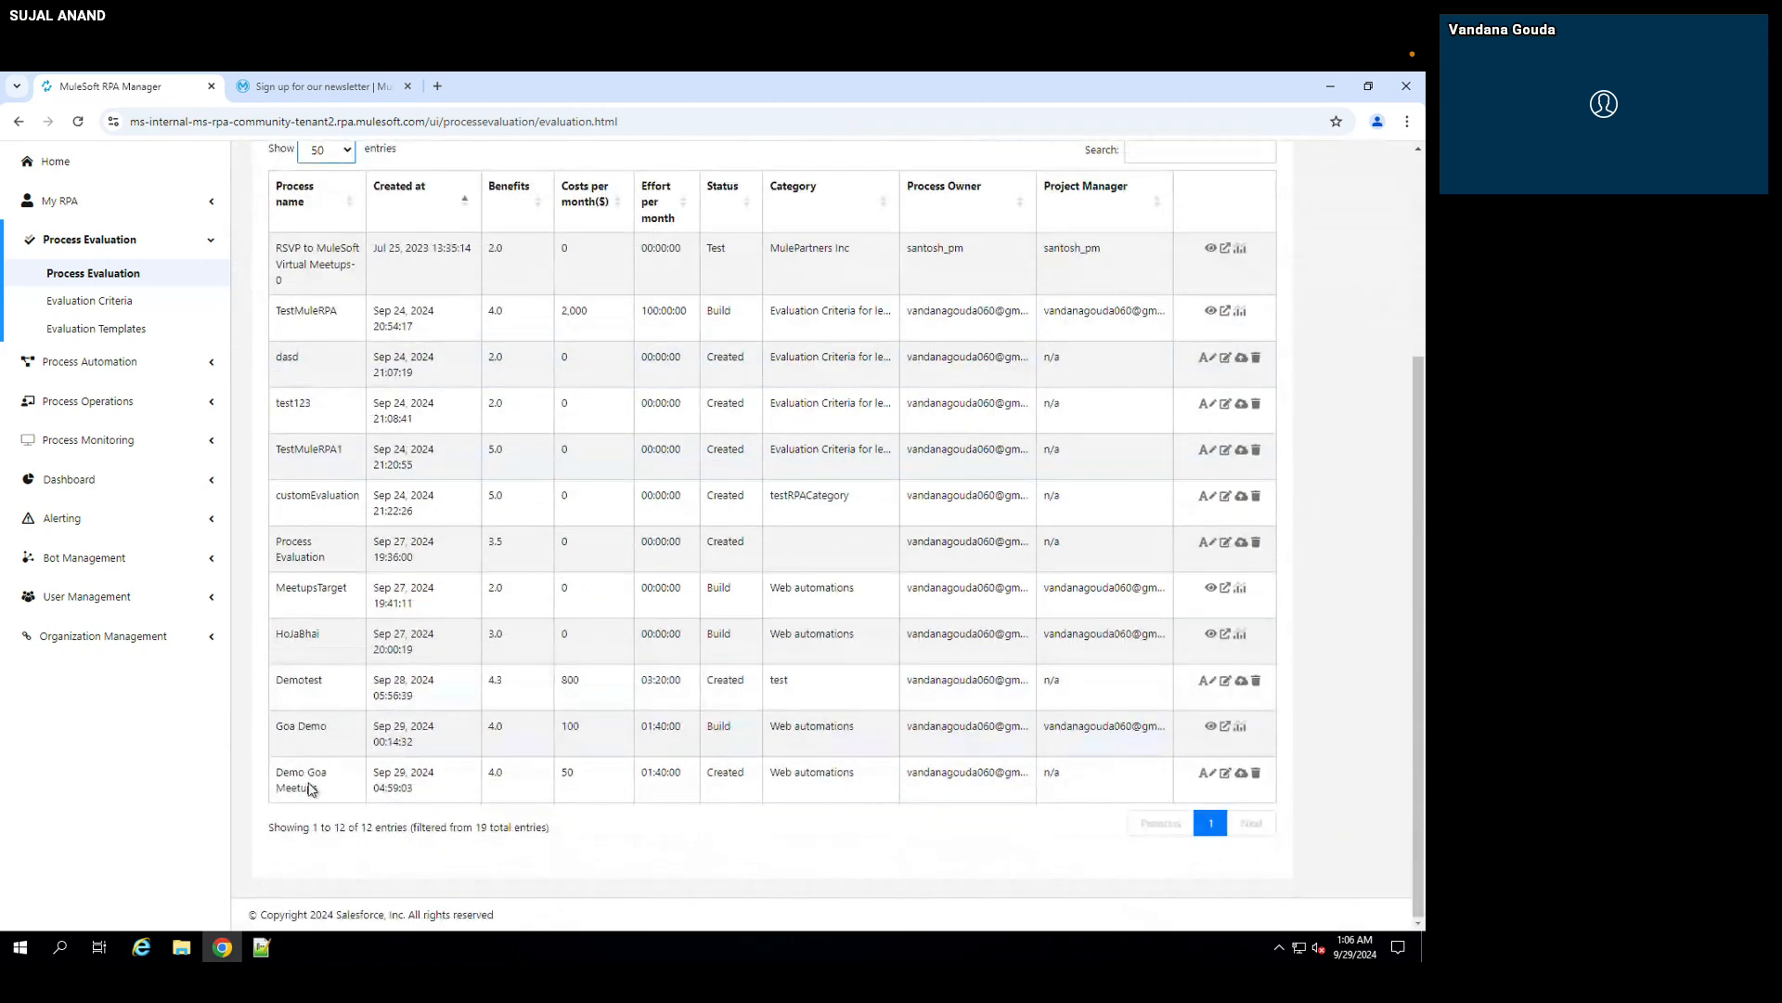
# Step: Approve the Demo Goa Meetups evaluation as a project and assign the process owner's own account as its Project Manager
pyautogui.click(1242, 774)
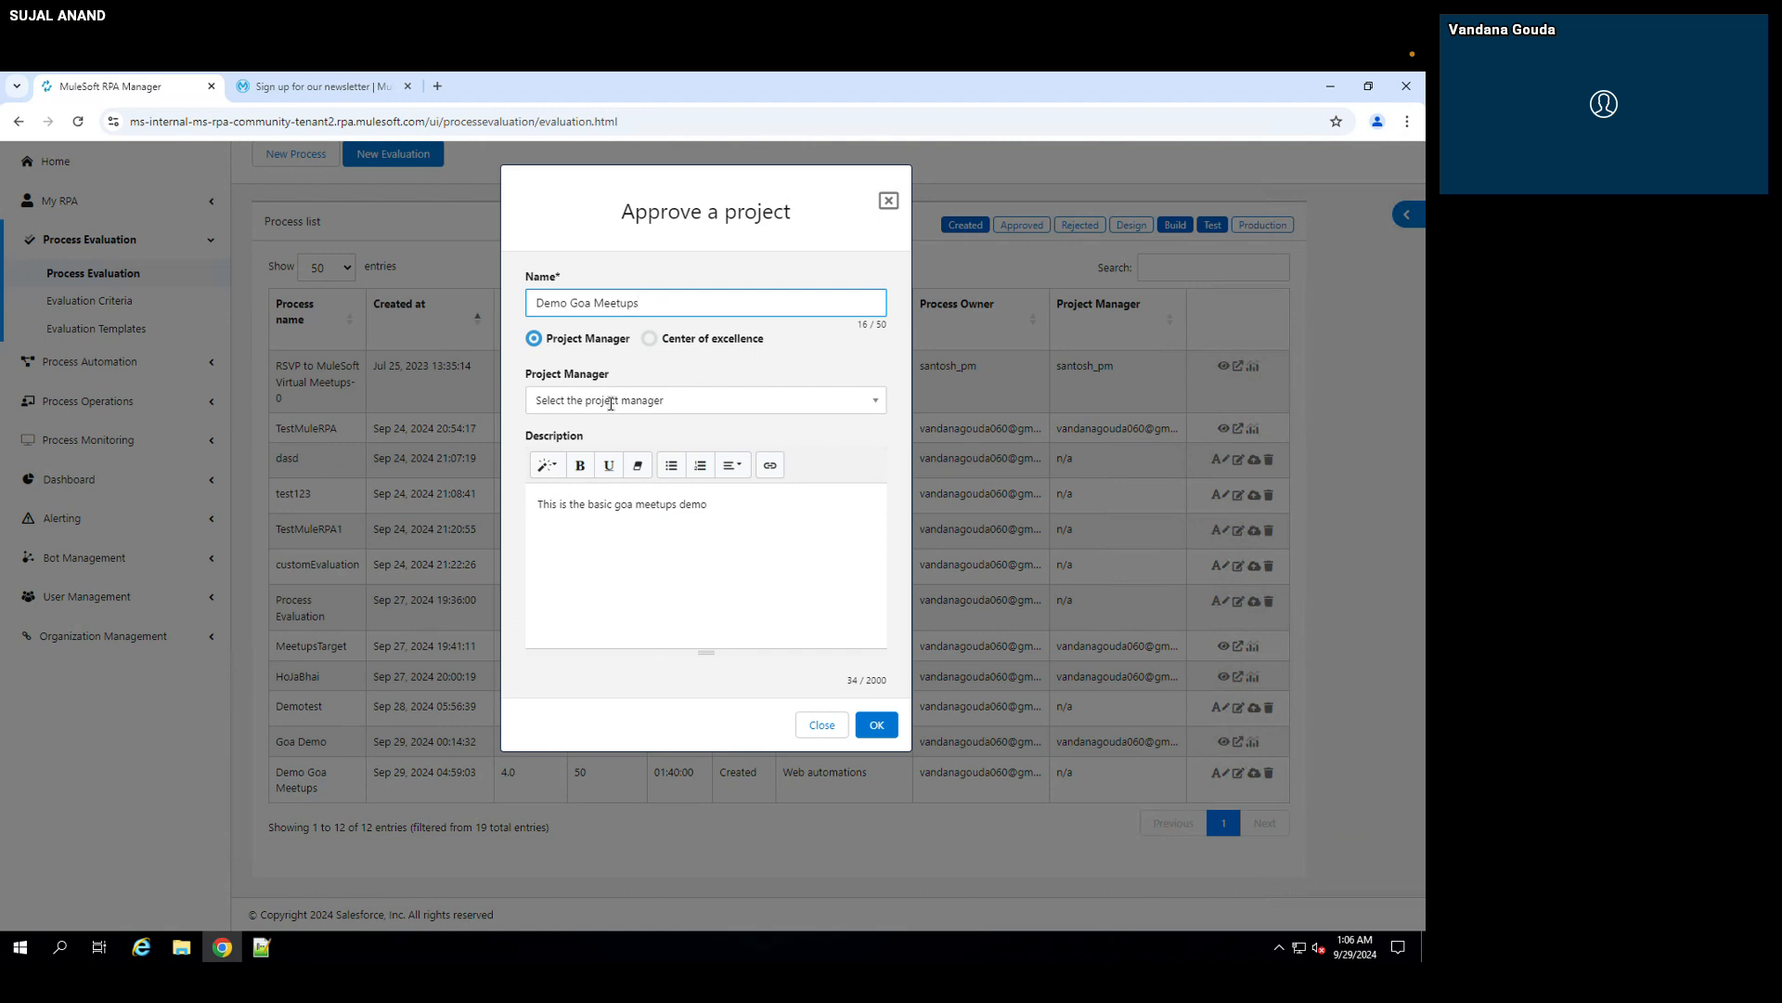
pyautogui.click(611, 404)
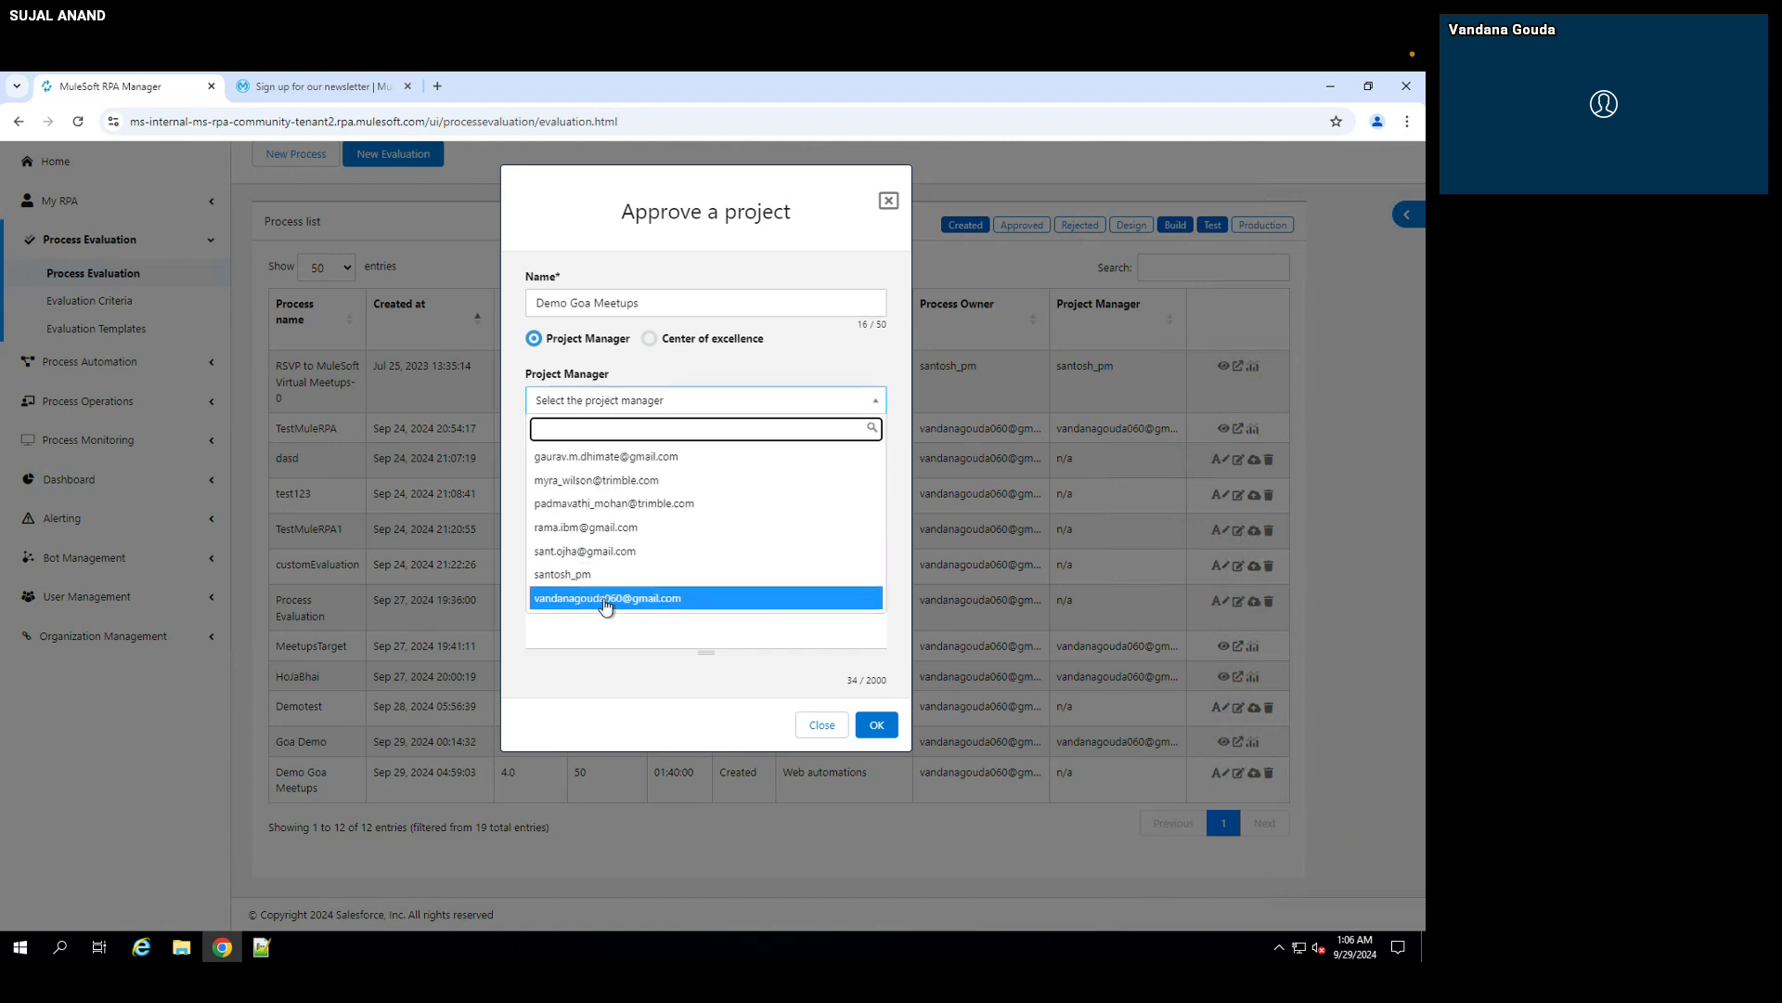
pyautogui.click(605, 599)
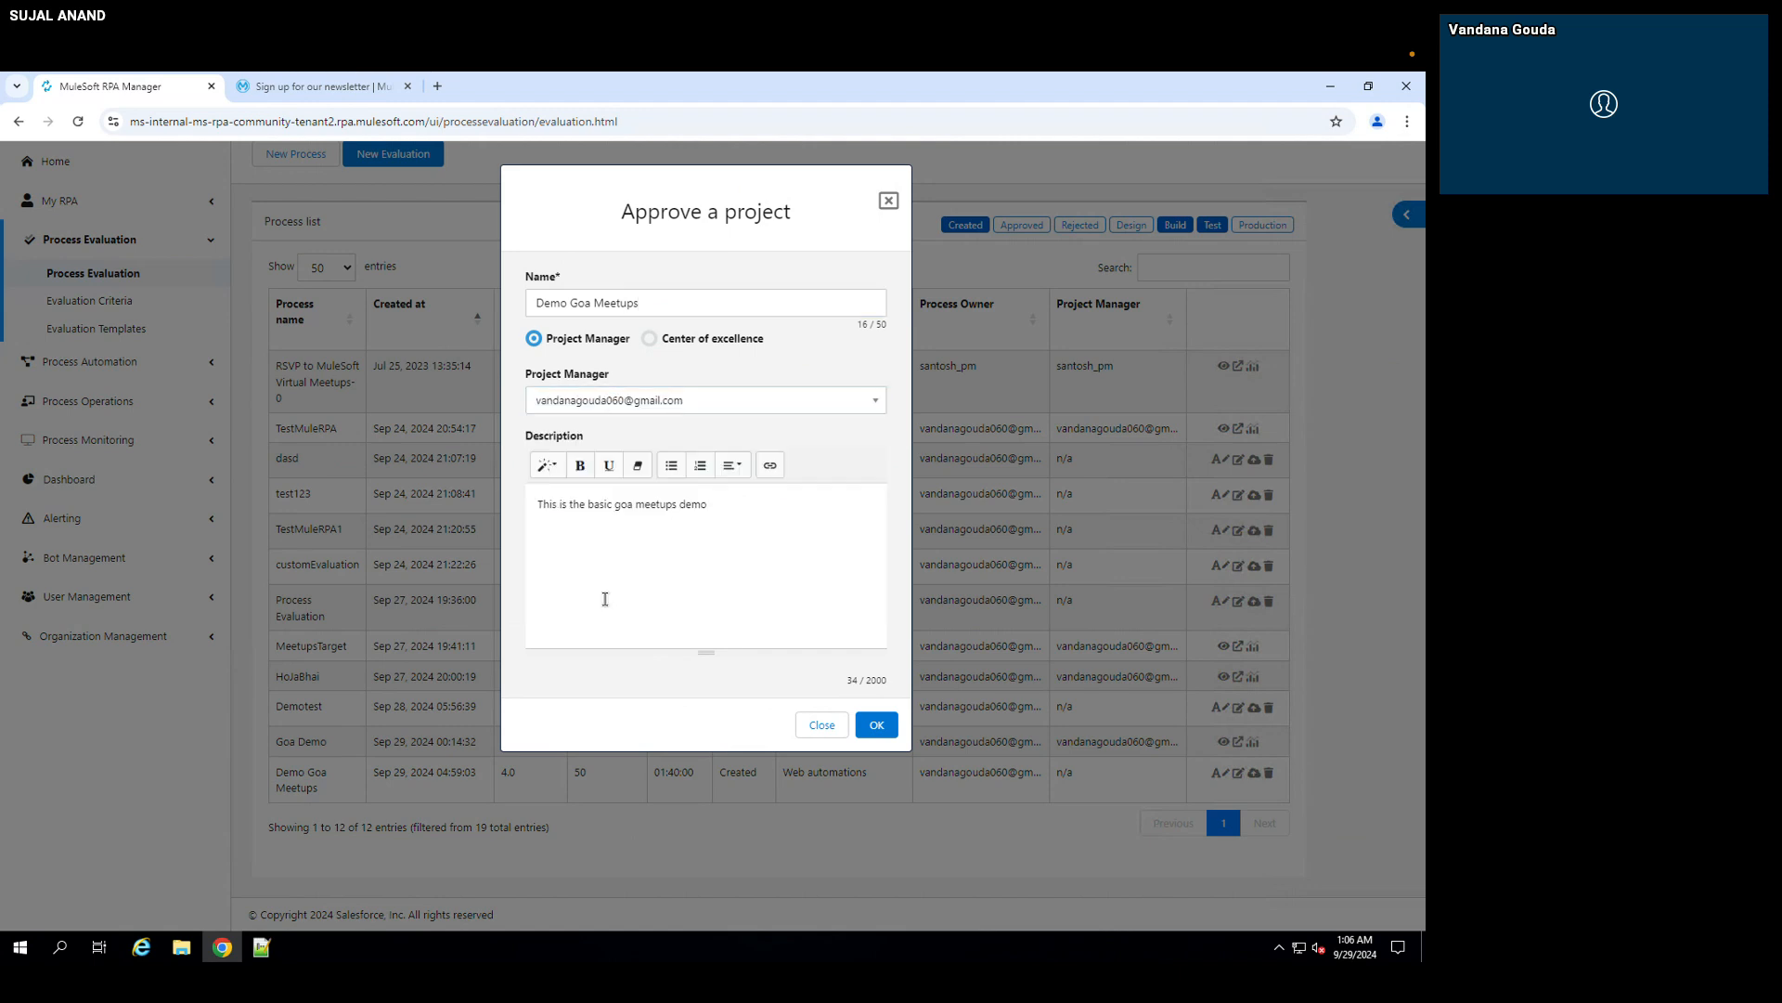
pyautogui.click(880, 728)
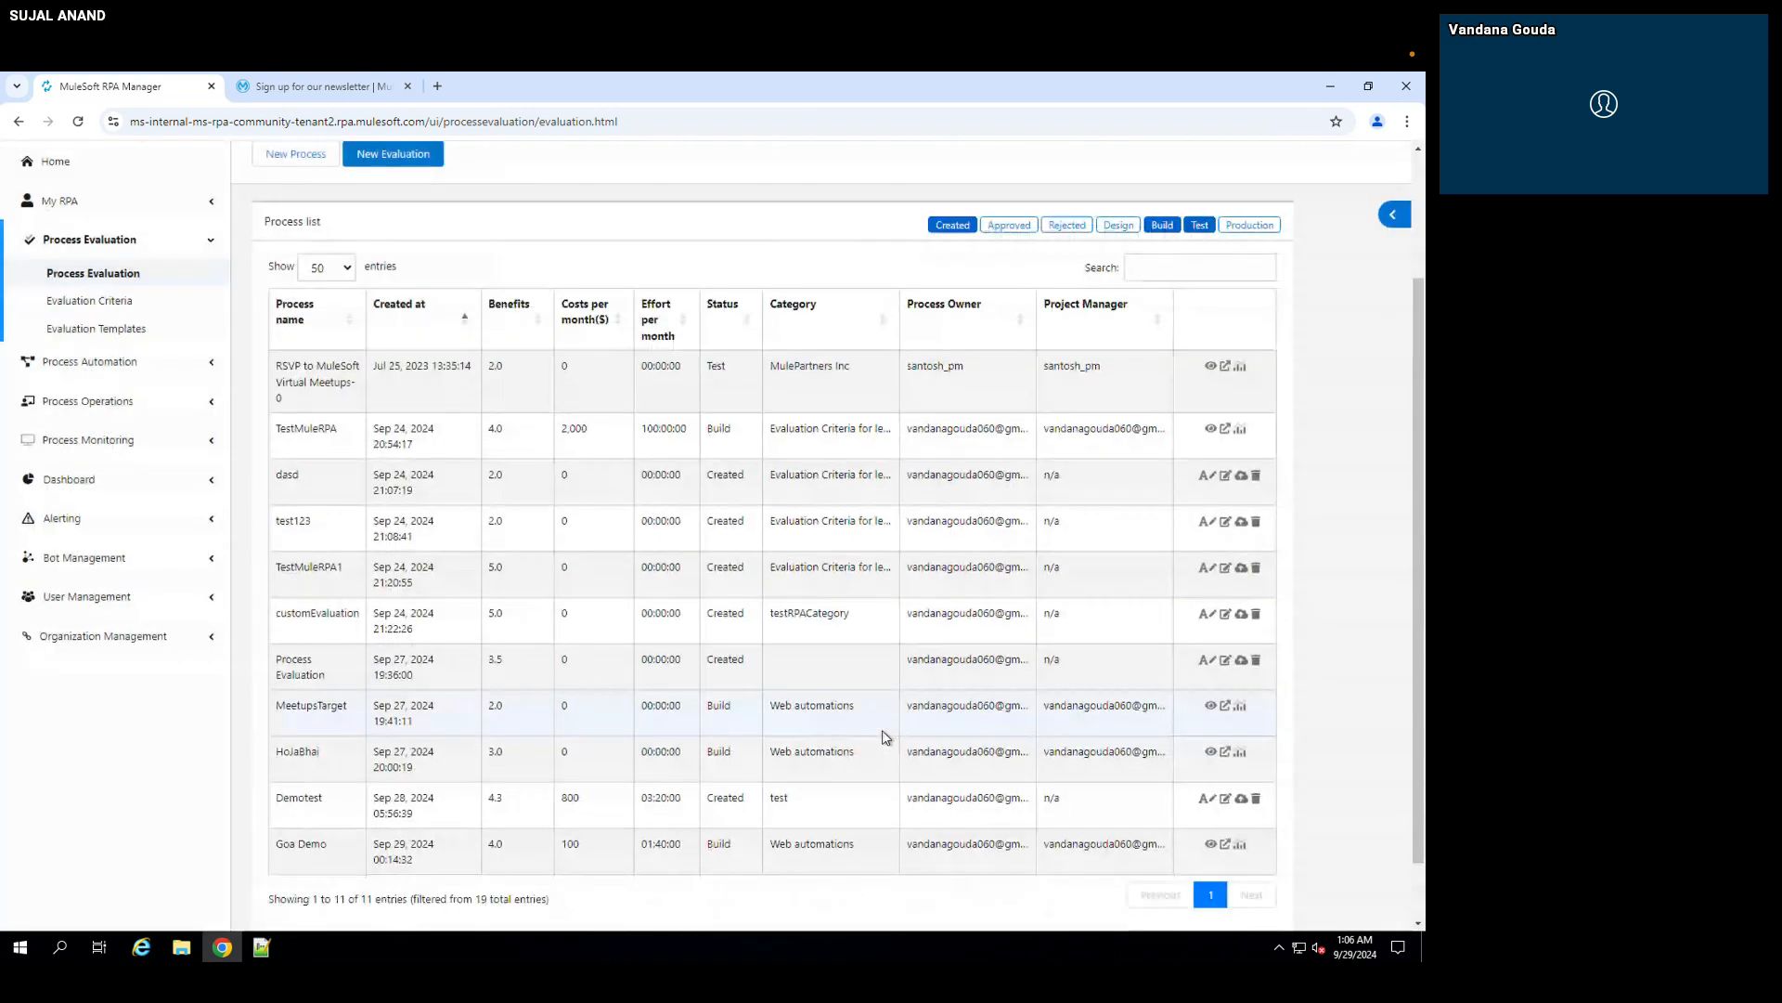
# Step: Include Approved evaluations in the process list and locate Demo Goa Meetups
pyautogui.scroll(-1, 885, 736)
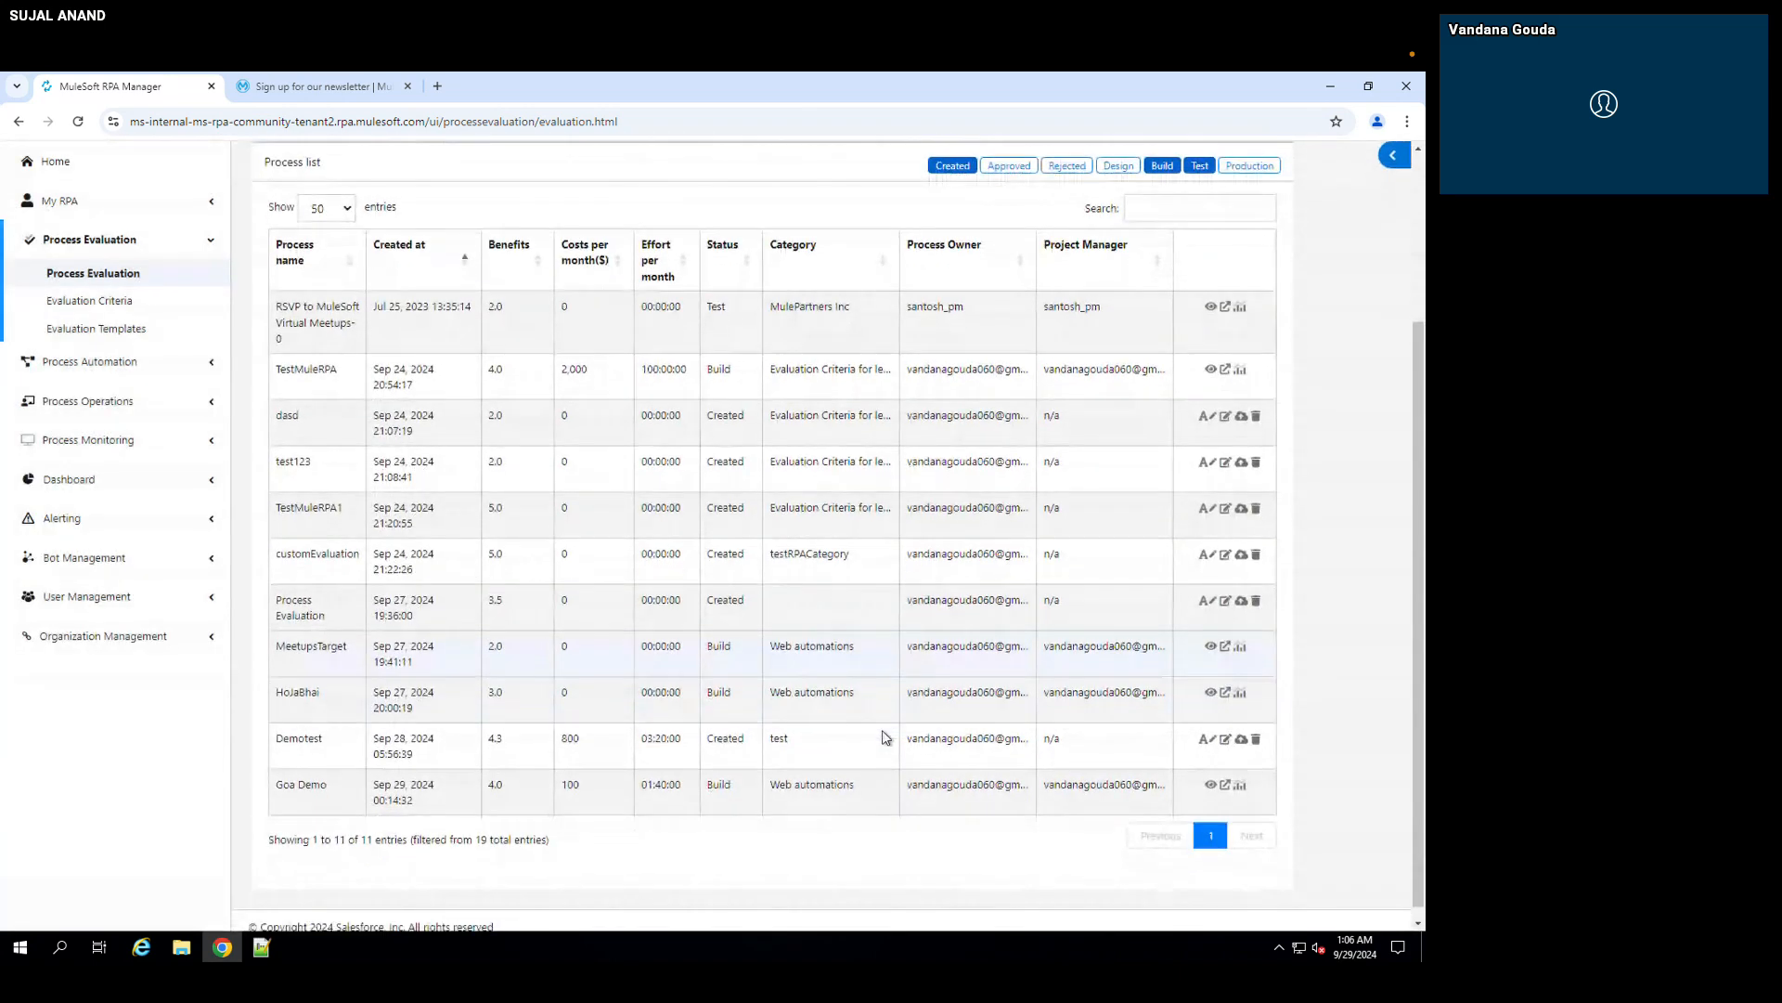
pyautogui.click(1016, 163)
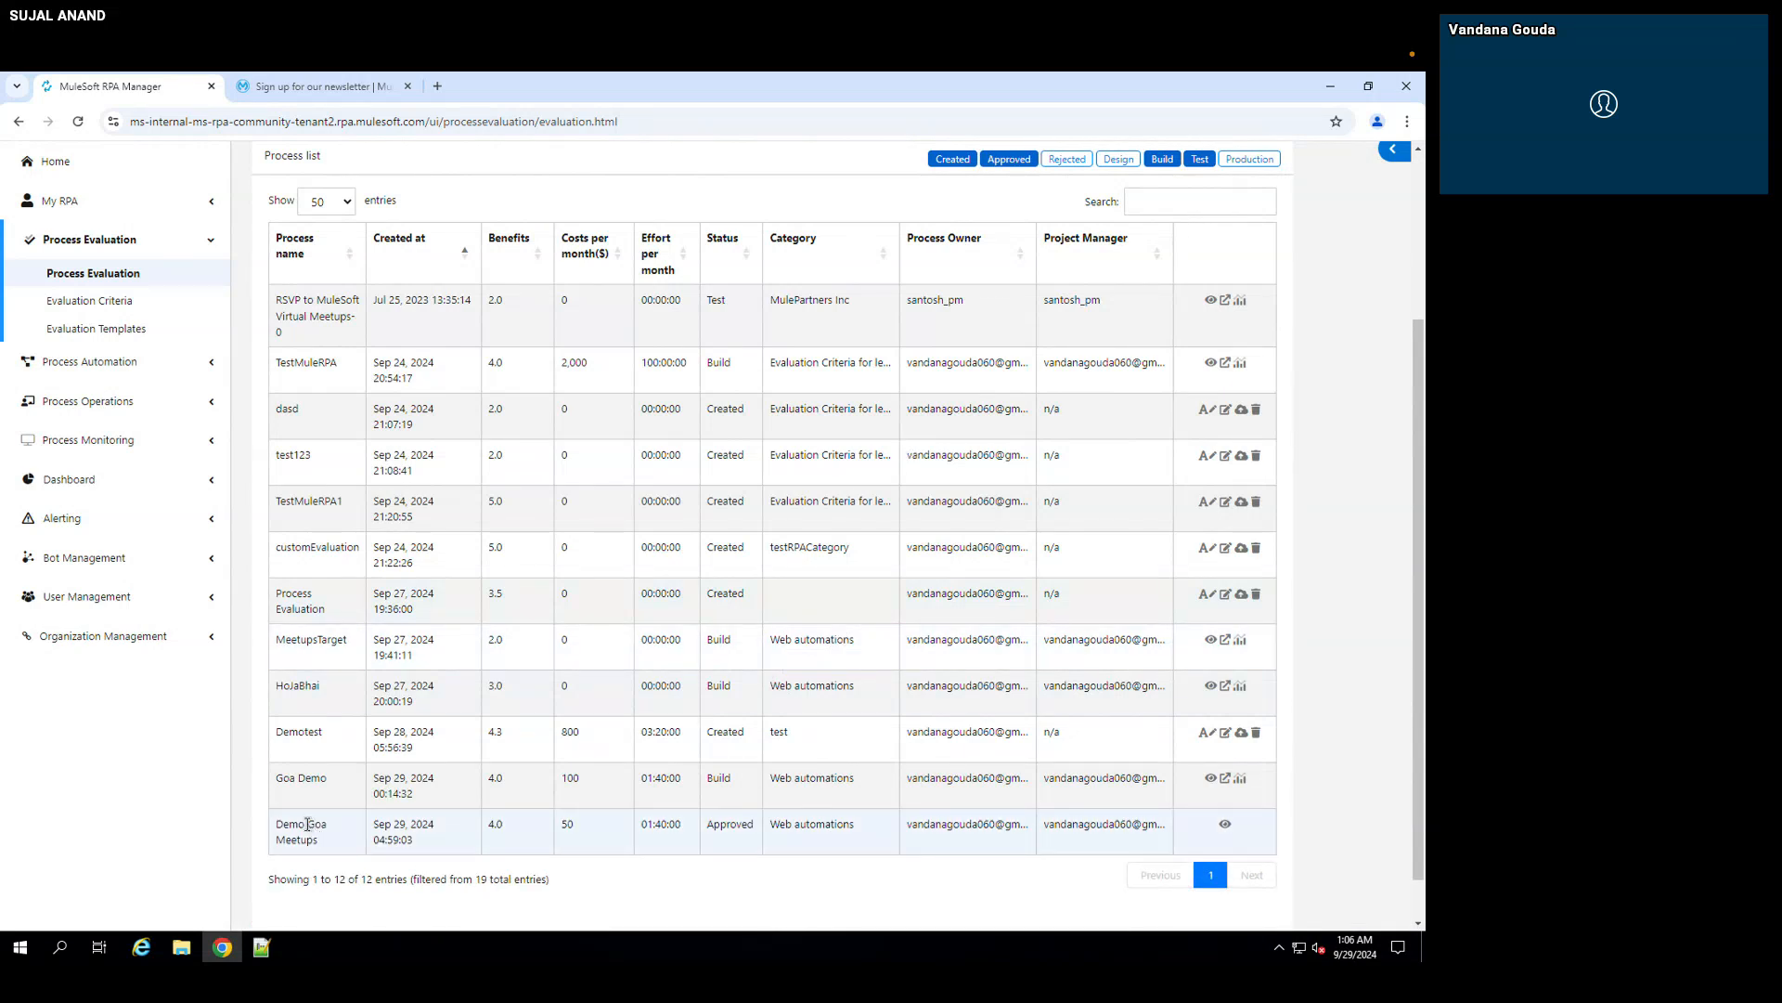
pyautogui.moveTo(275, 826); pyautogui.dragTo(319, 840)
# Step: Open the approved Demo Goa Meetups evaluation and review its costs, qualifiers, benefits and Process Matrix
pyautogui.click(1225, 824)
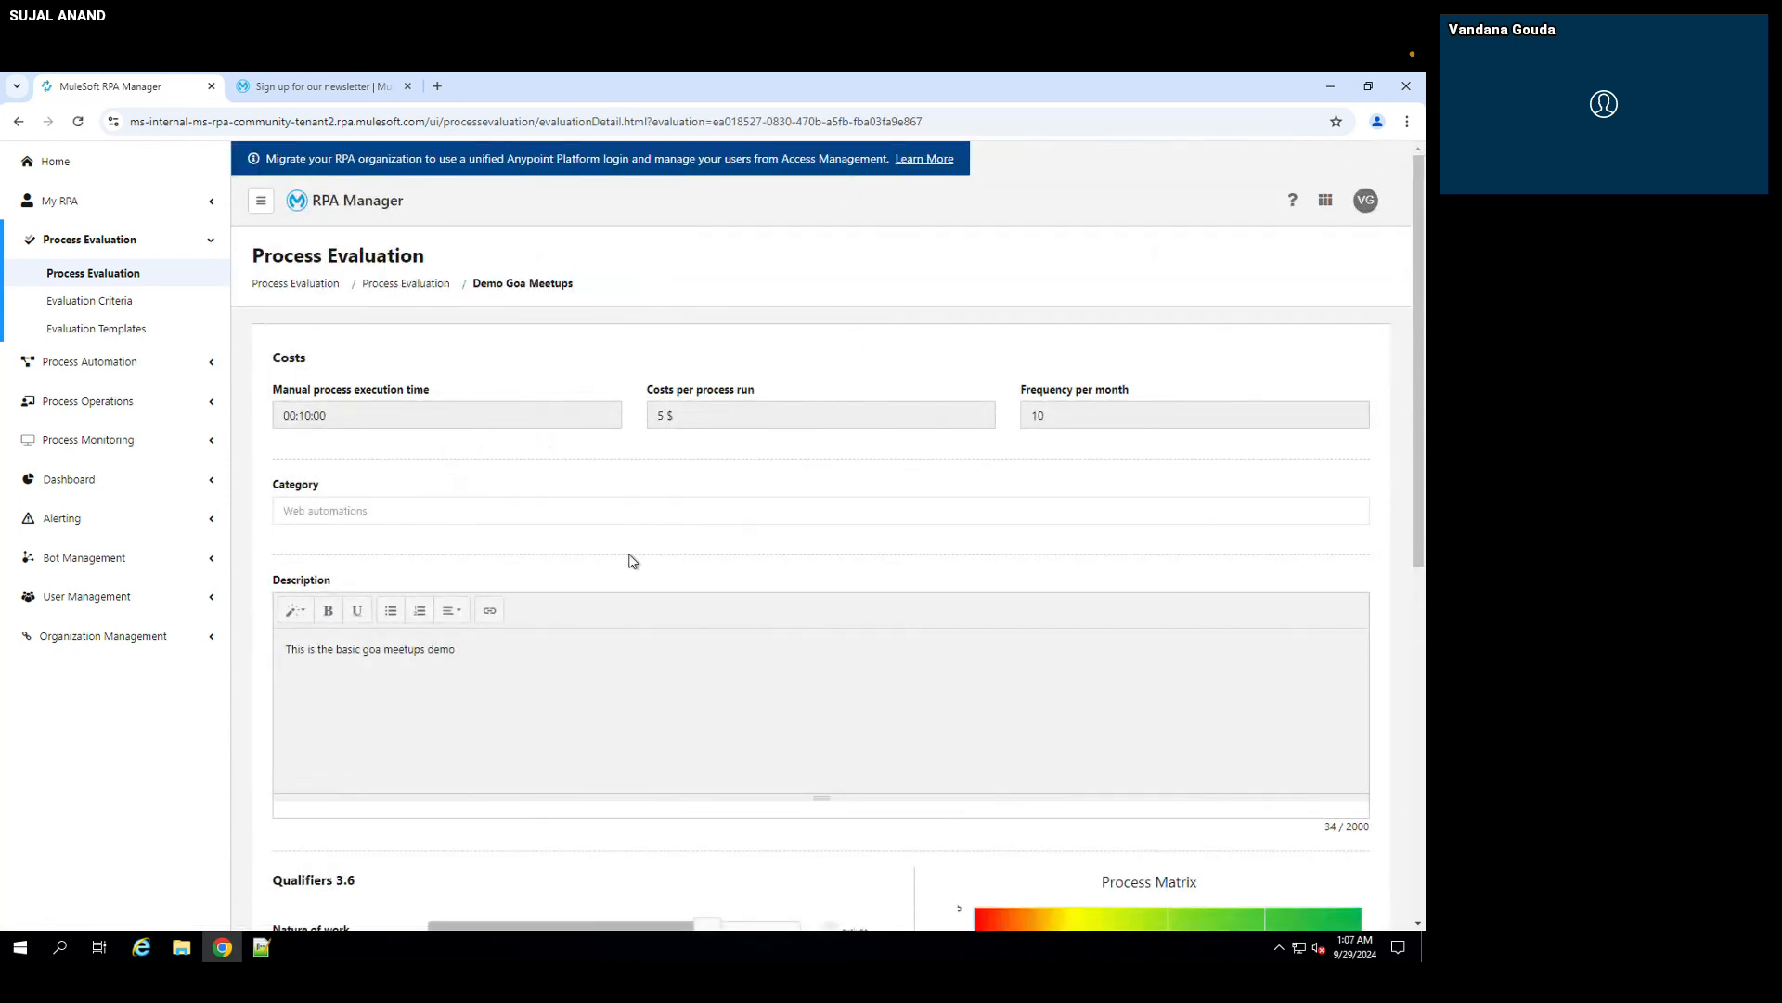
pyautogui.scroll(-5, 629, 561)
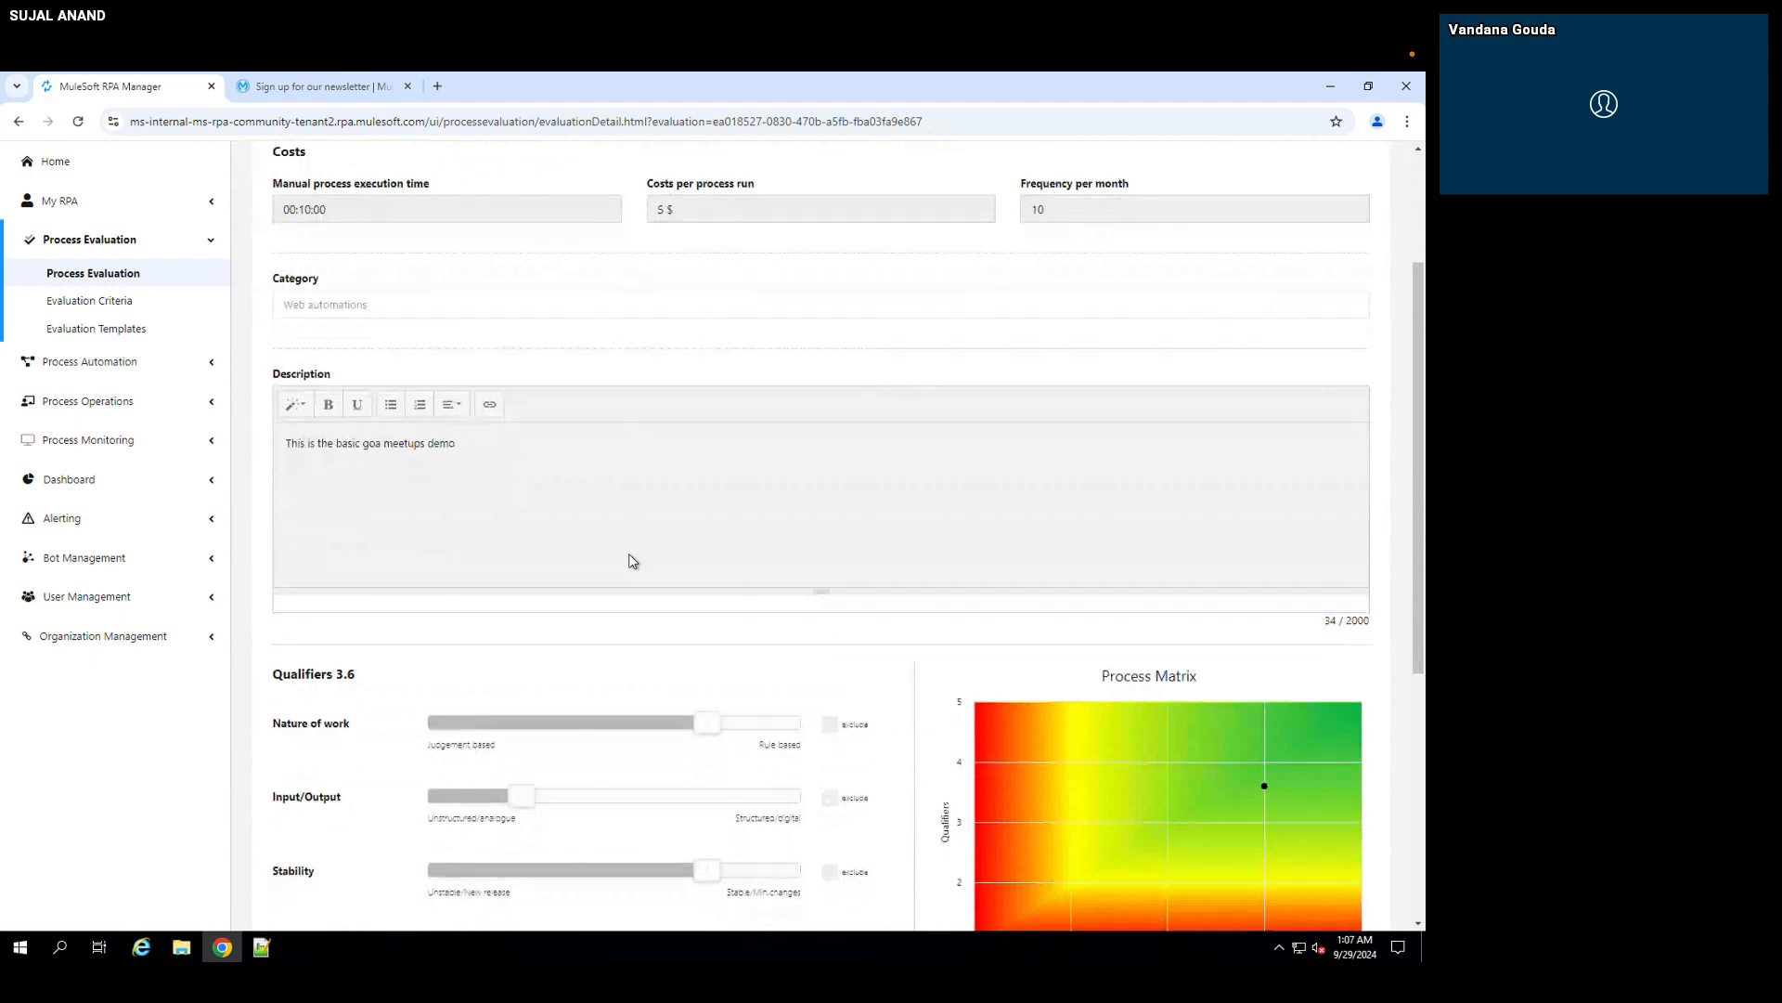
pyautogui.scroll(-2, 629, 561)
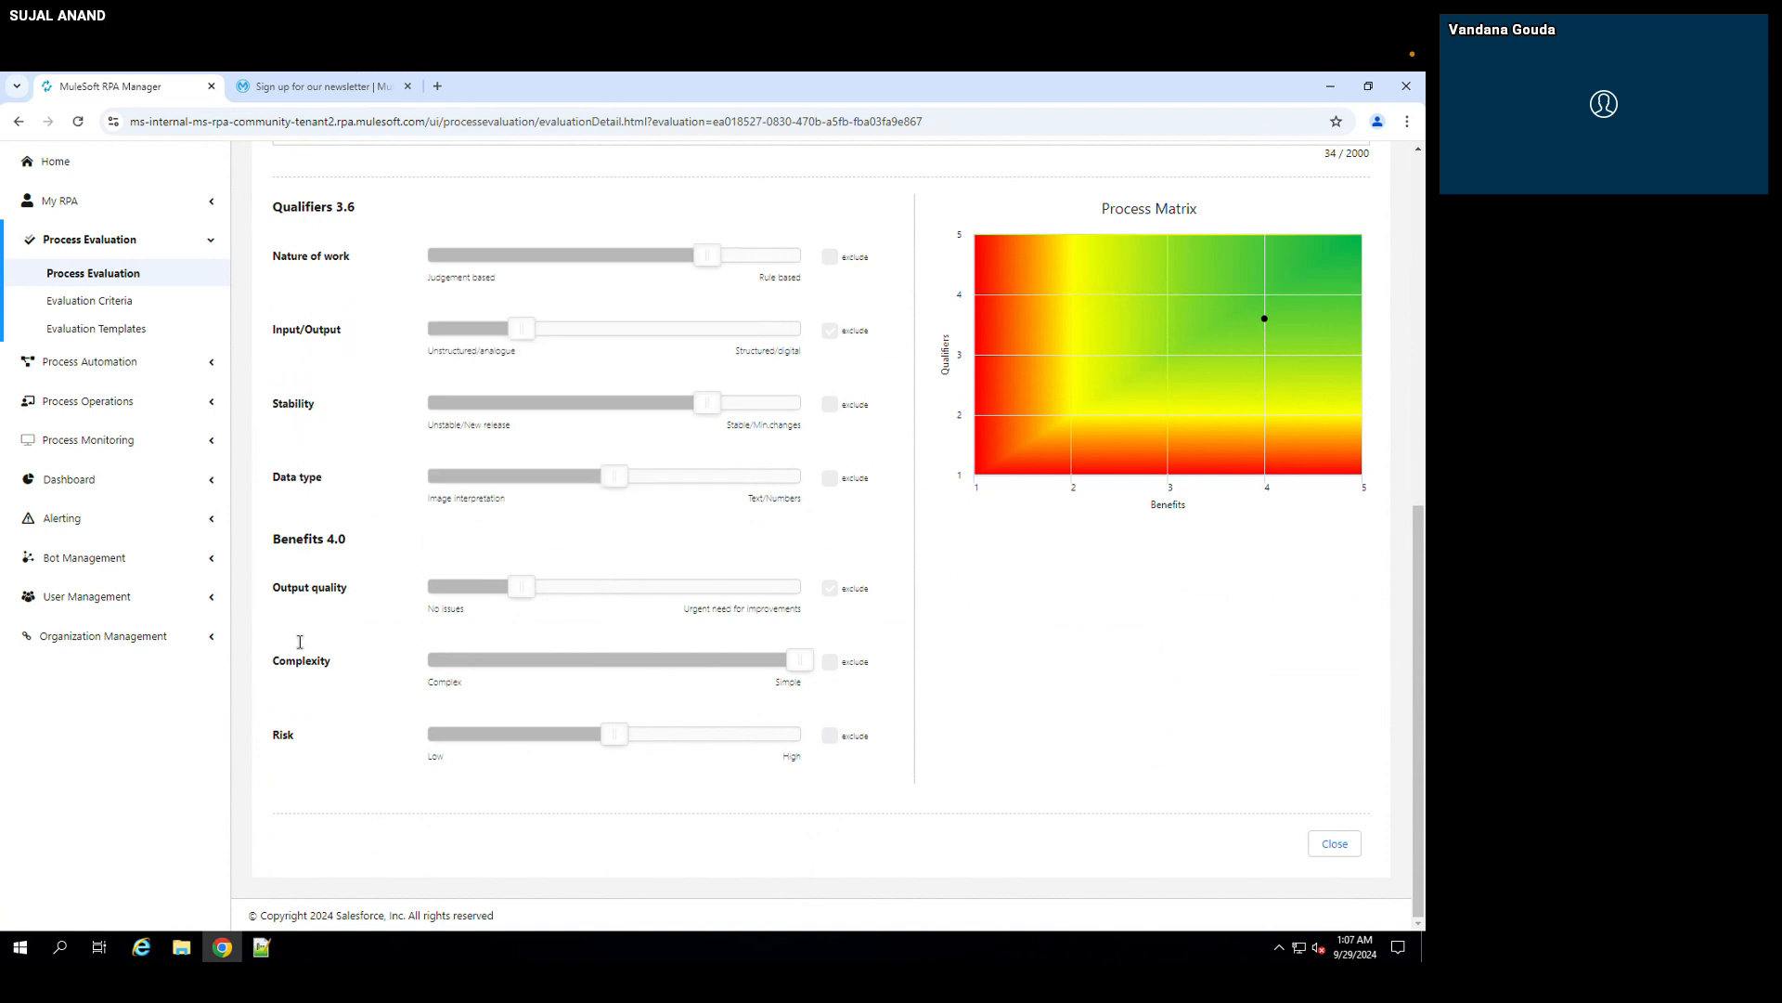
pyautogui.moveTo(314, 586)
# Step: Create an evaluation benefit named "test Benefit demo" with gradation 1 defined as "high" and gradation 2 as "low"
pyautogui.click(119, 310)
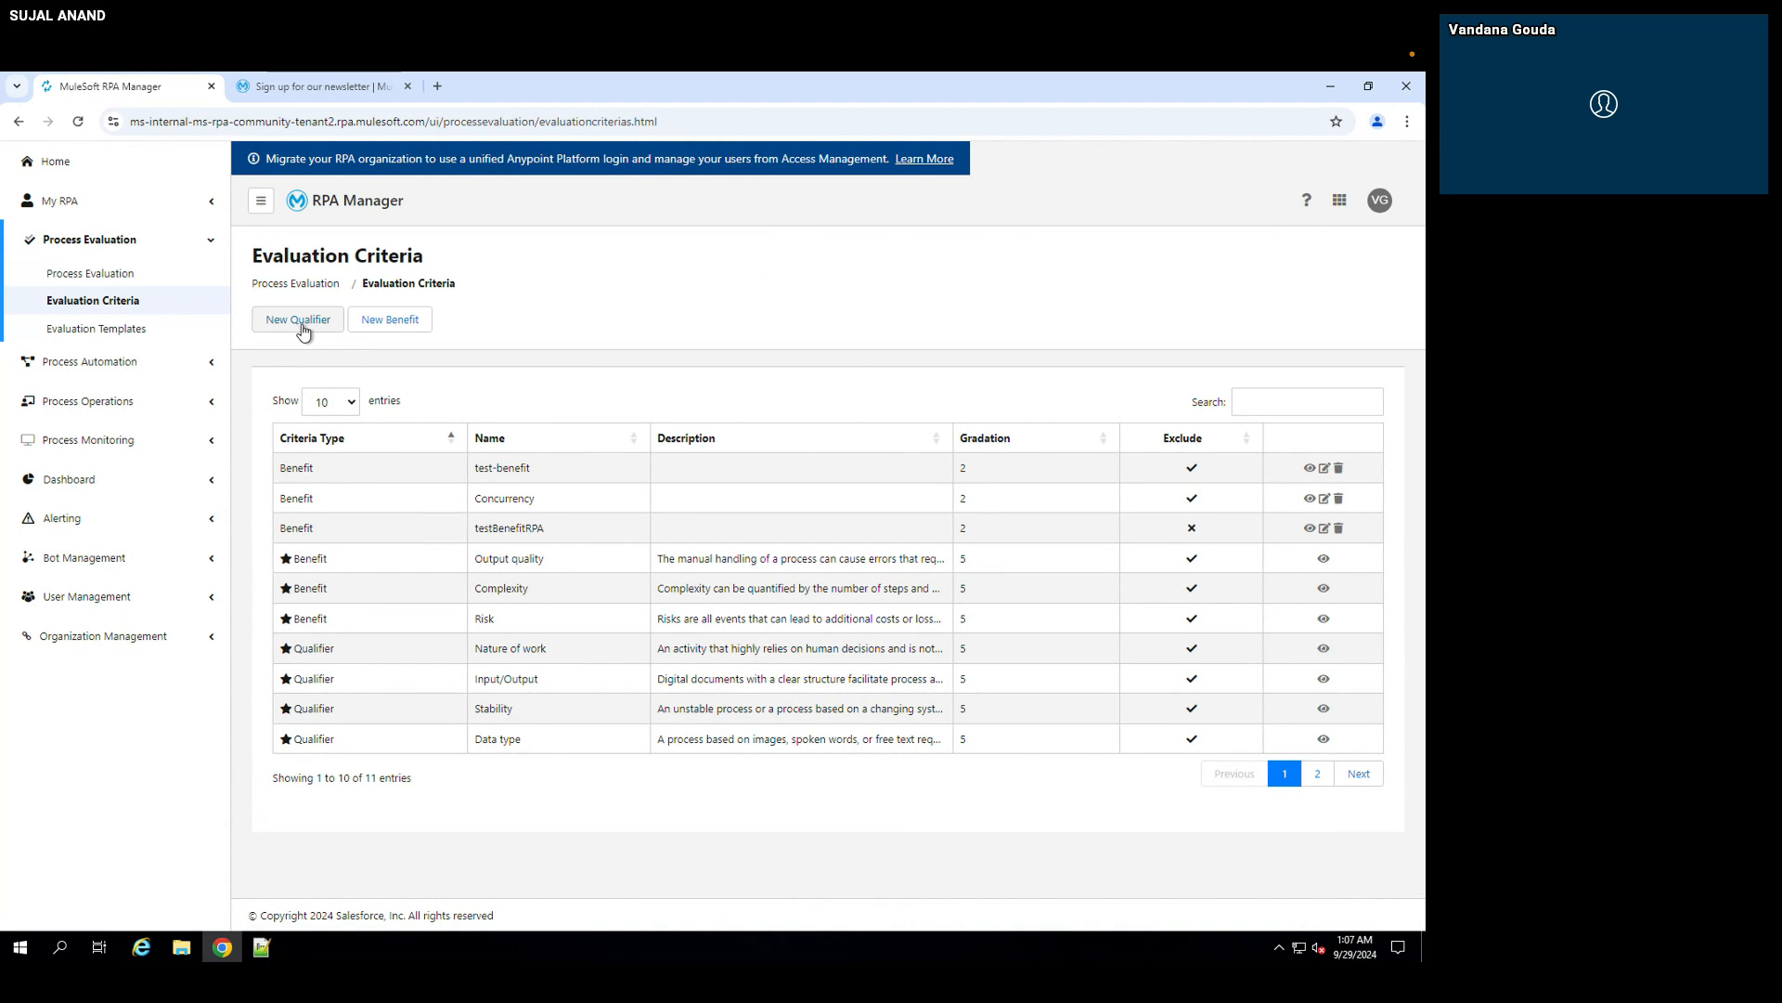
pyautogui.click(391, 321)
pyautogui.click(583, 305)
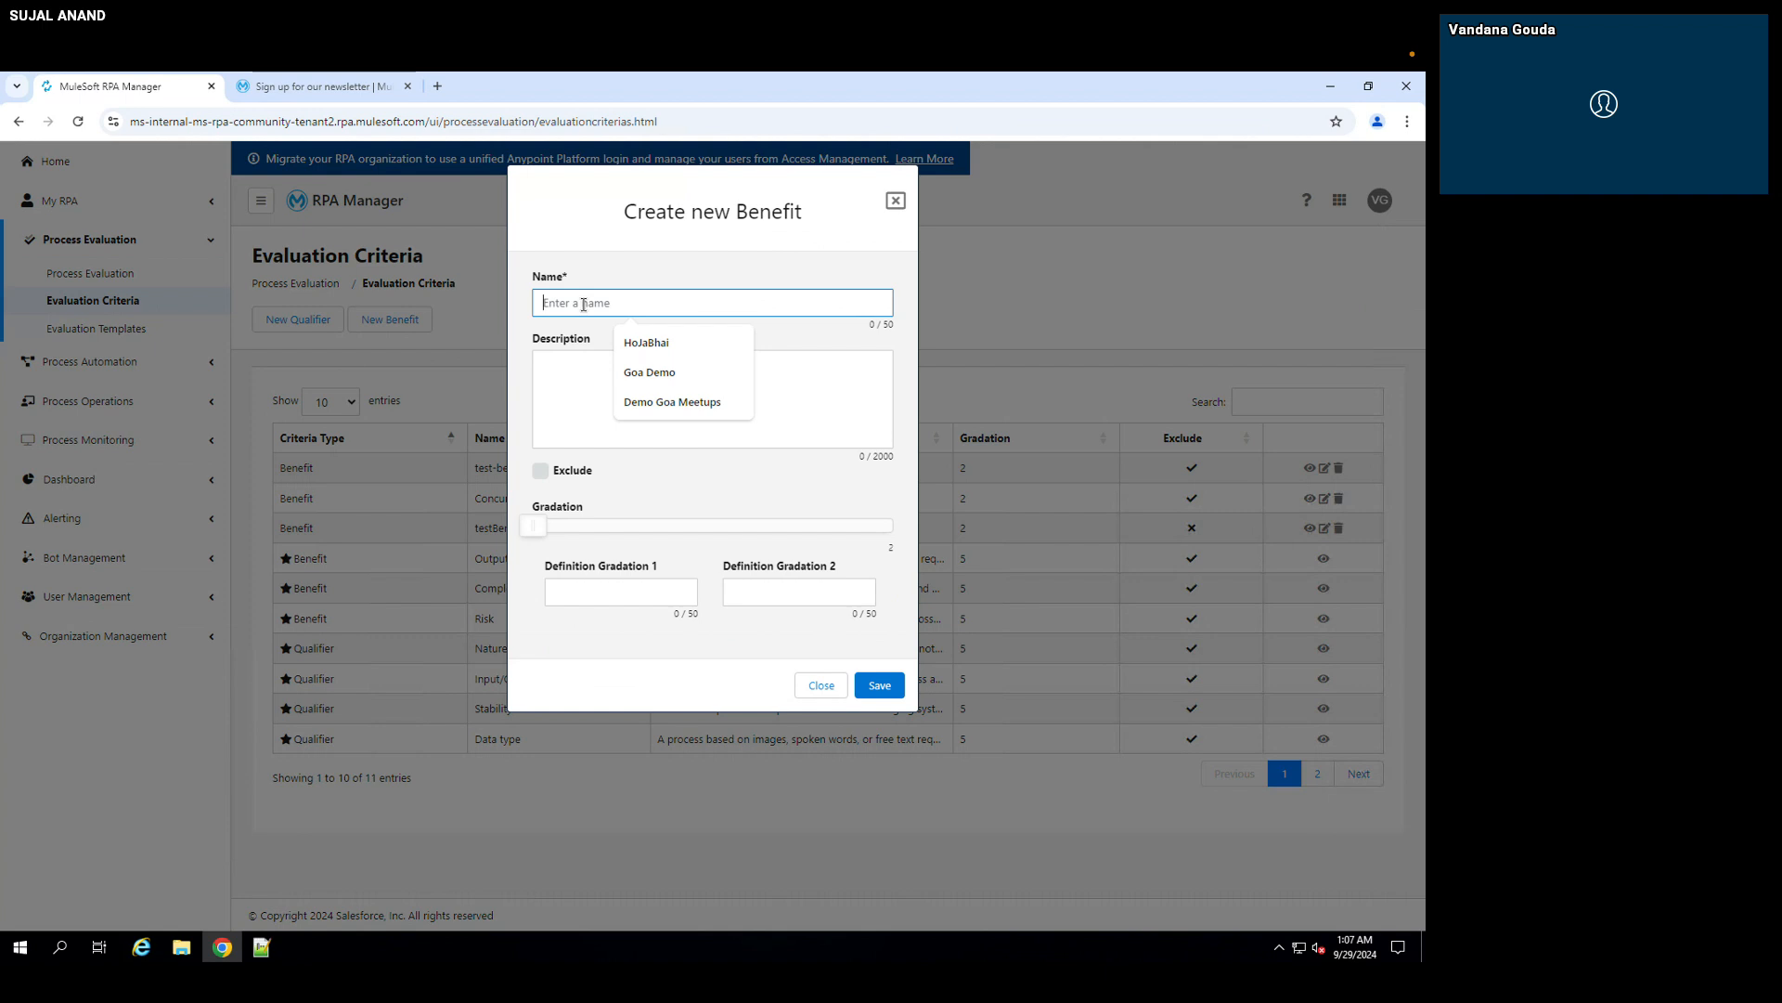
pyautogui.write('test')
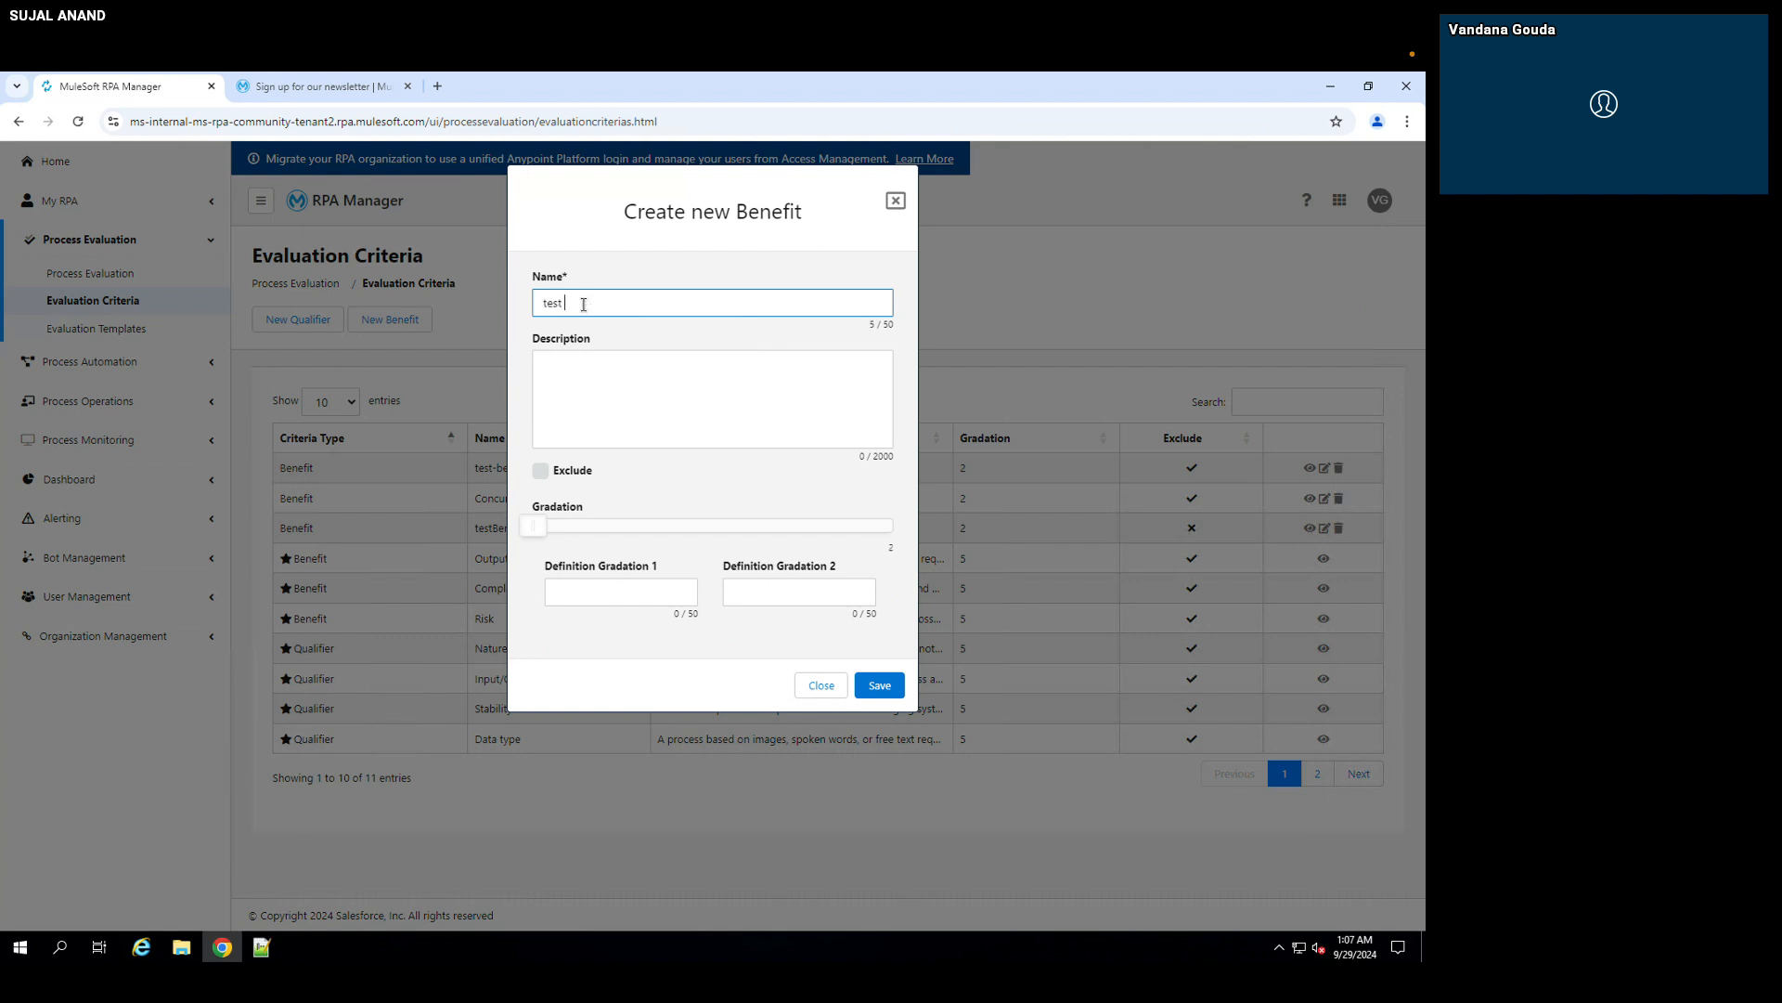
pyautogui.write(' Benefit demo')
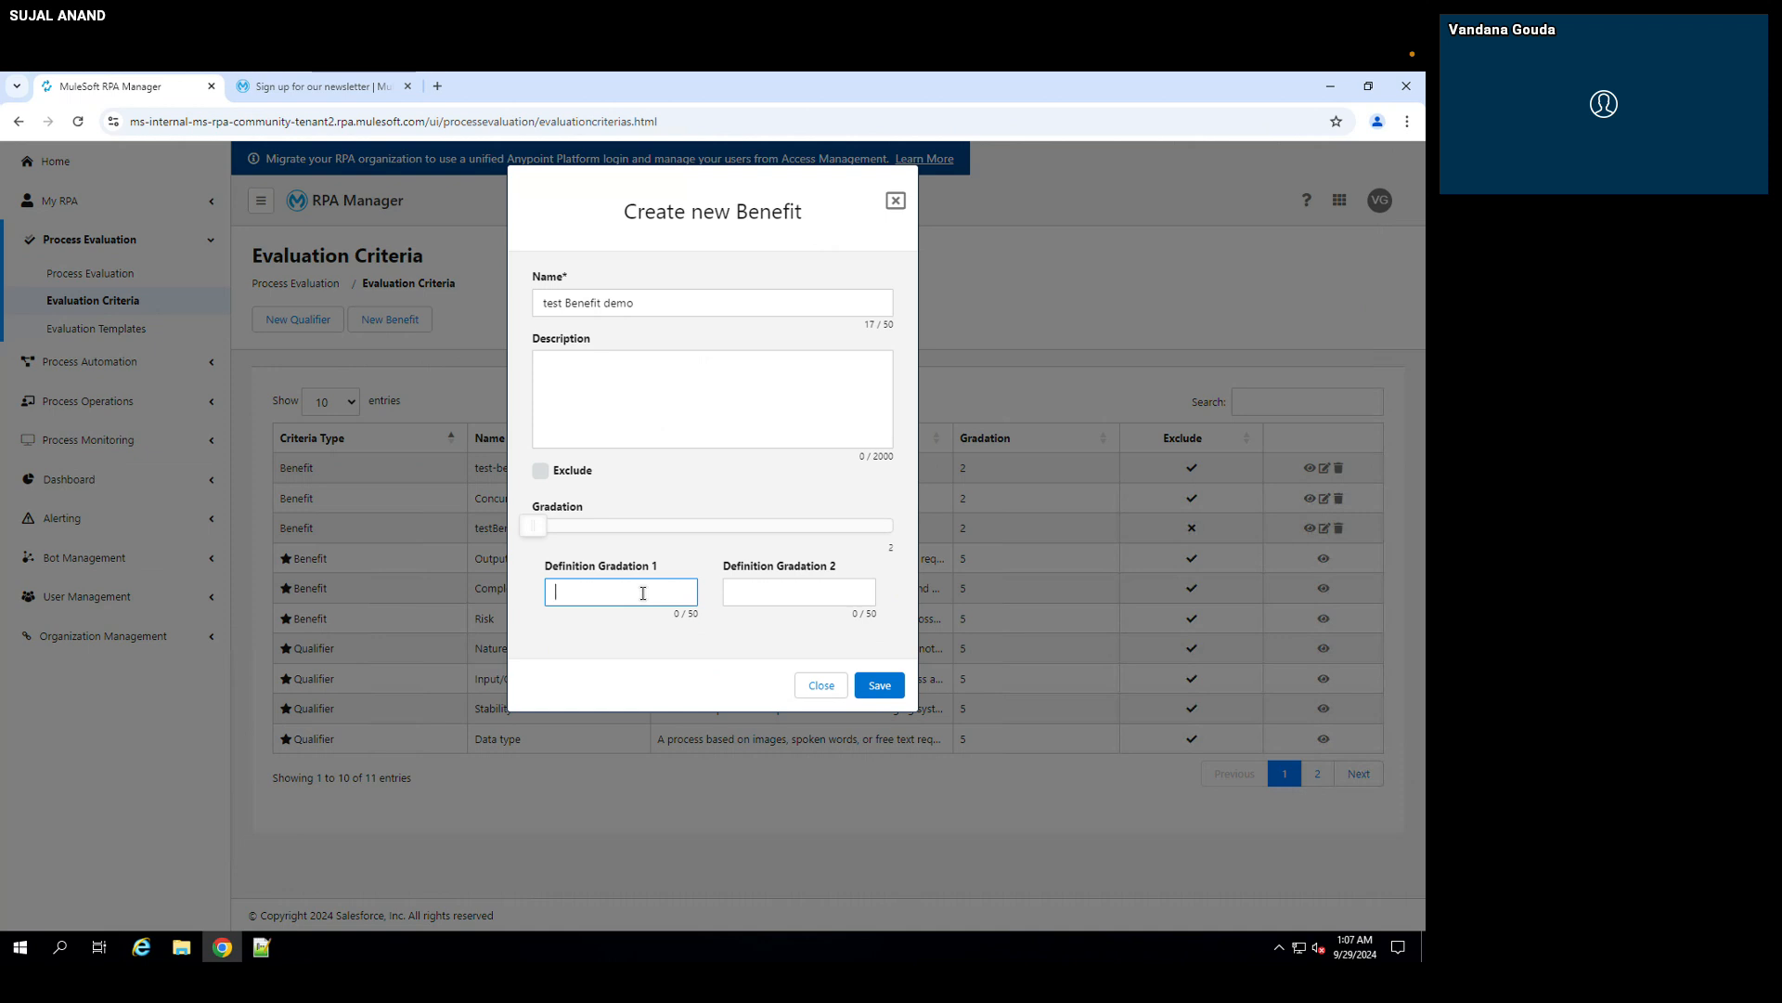
pyautogui.write('high')
pyautogui.click(770, 595)
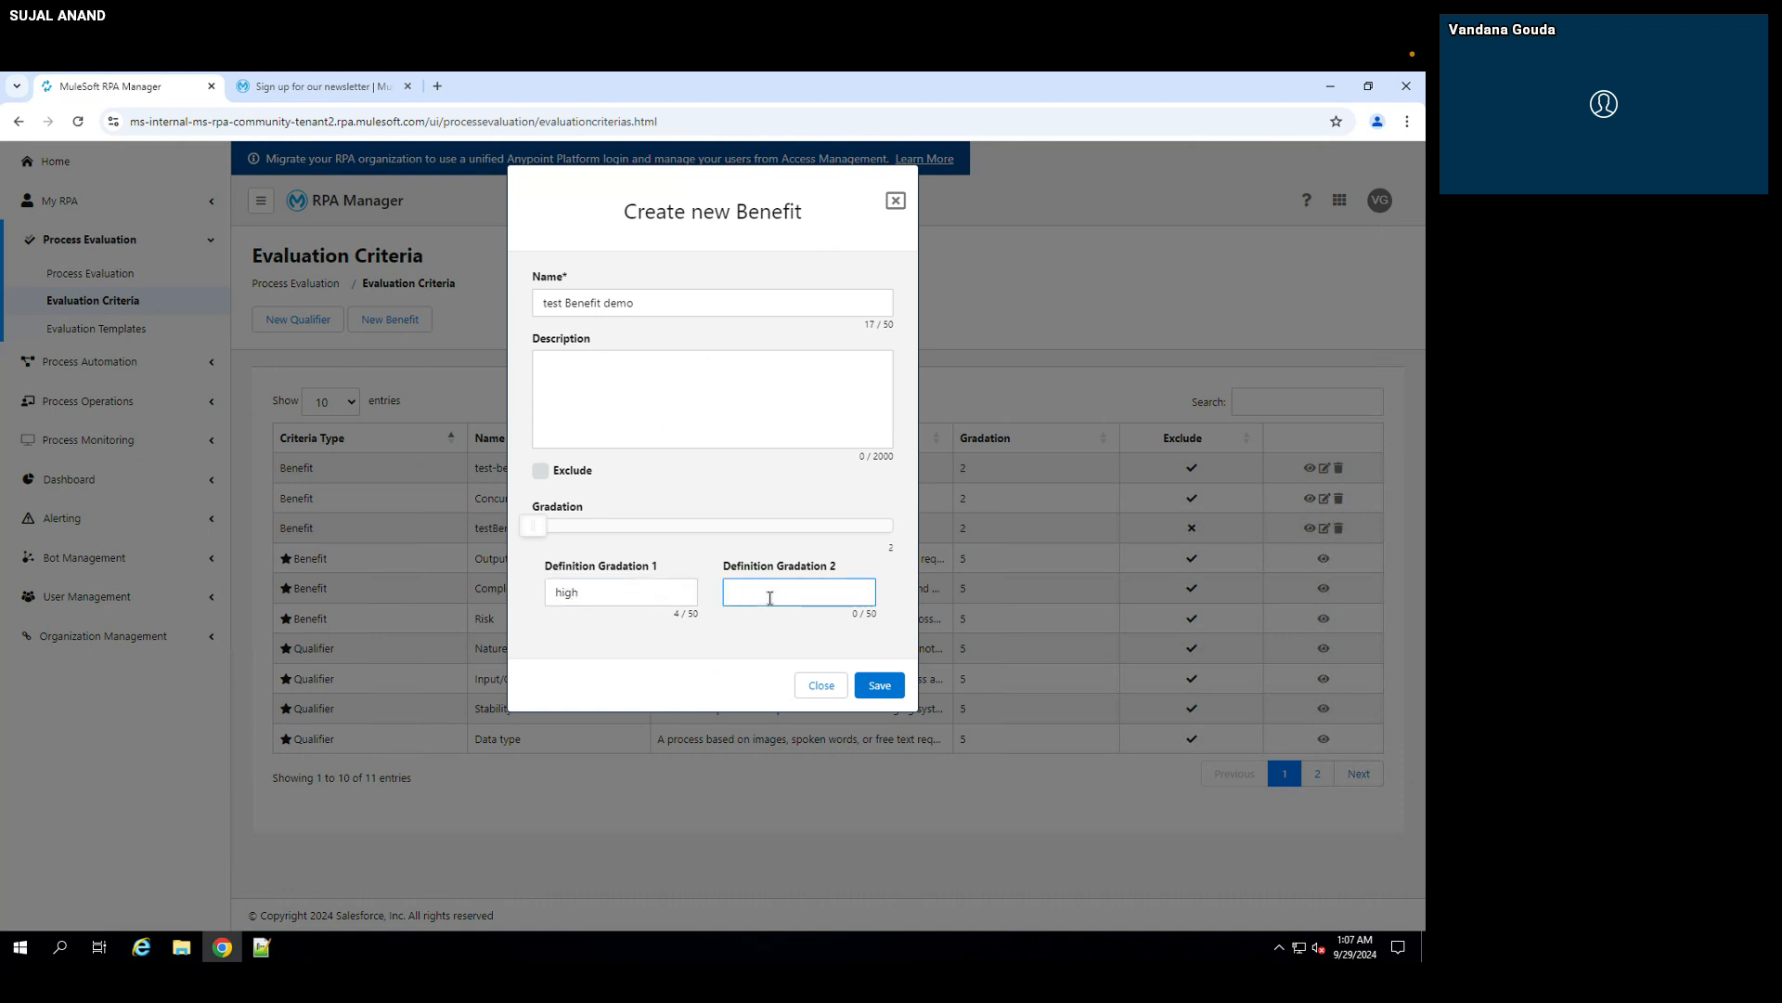
pyautogui.click(880, 690)
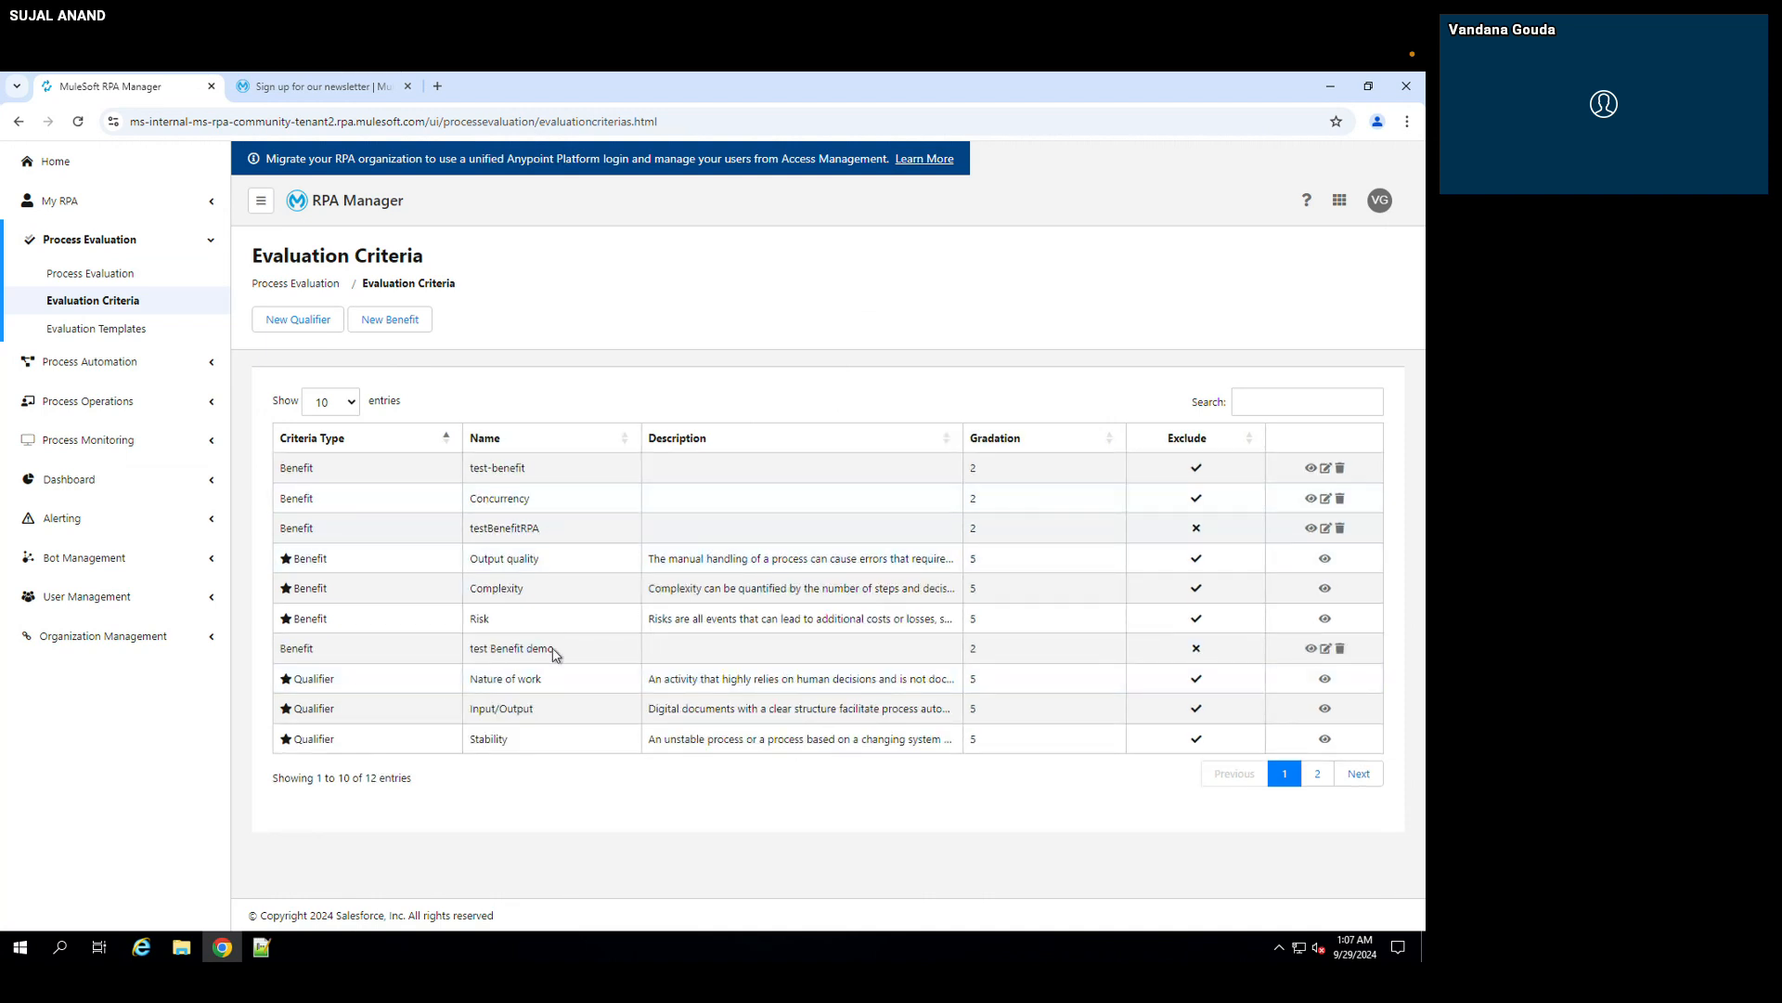
# Step: Start a new evaluation qualifier, reusing the test benefit's name adapted to "test Qualifier demo"
pyautogui.moveTo(553, 650); pyautogui.dragTo(456, 648)
pyautogui.hotkey('ctrl', 'c')
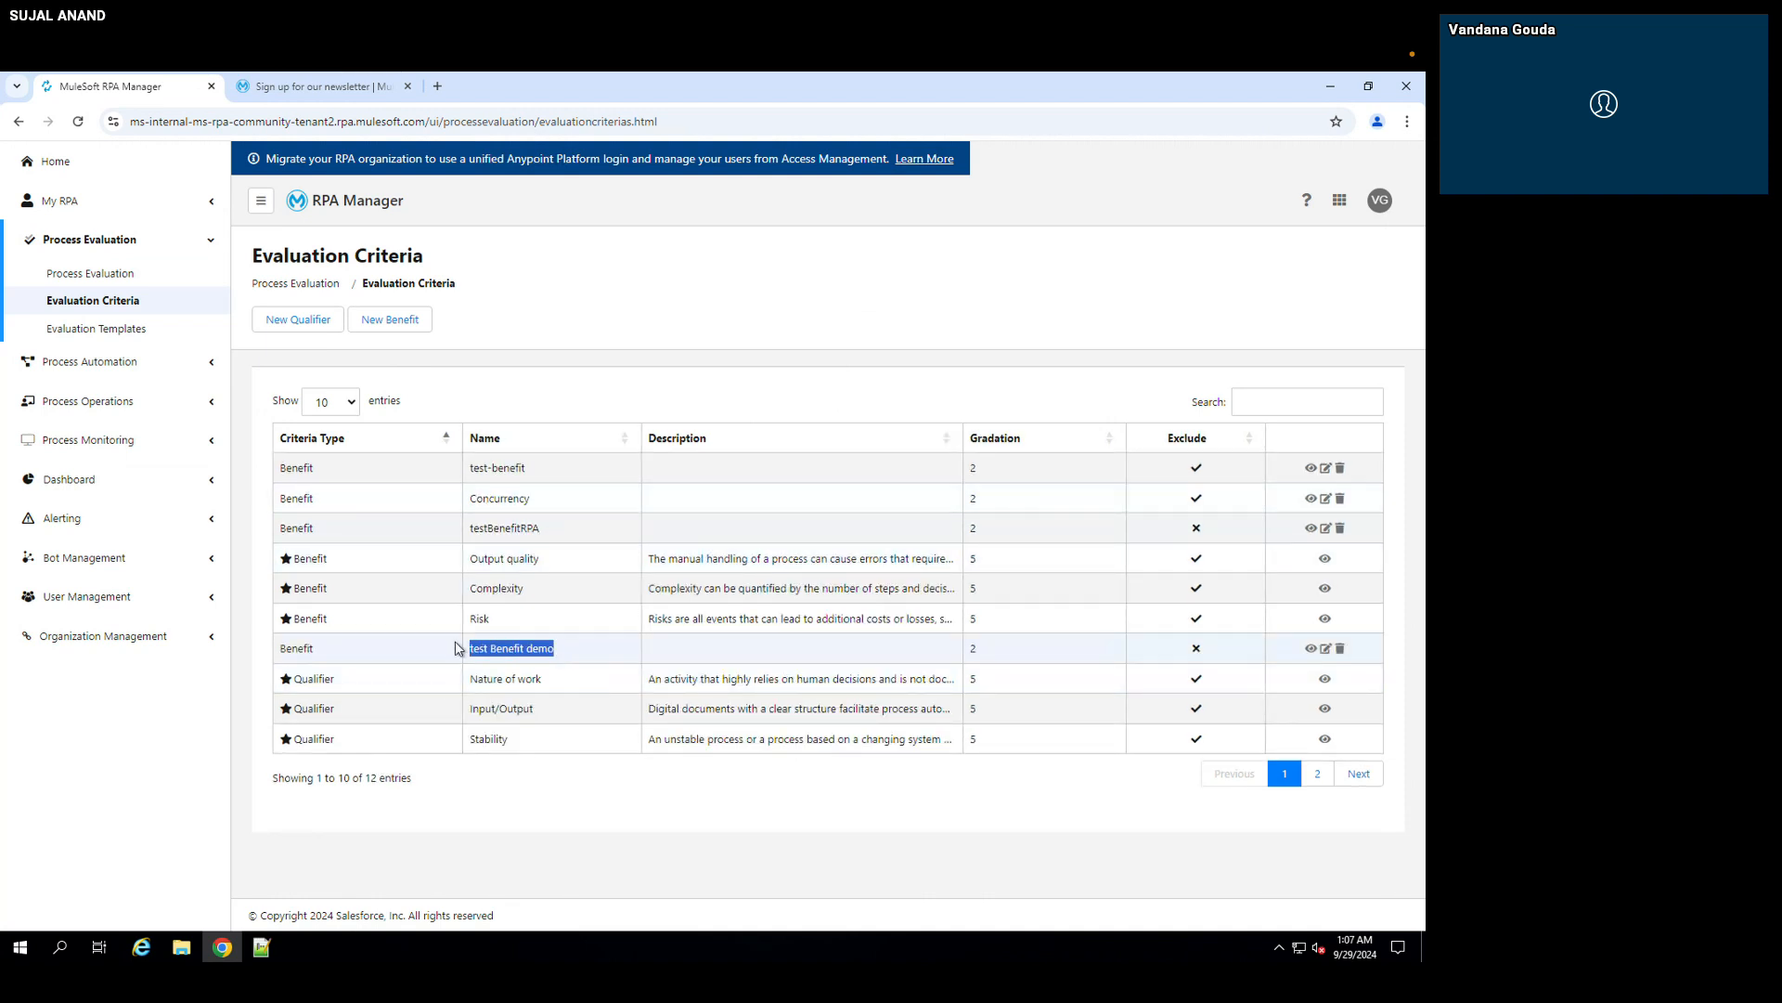
pyautogui.click(319, 319)
pyautogui.click(599, 303)
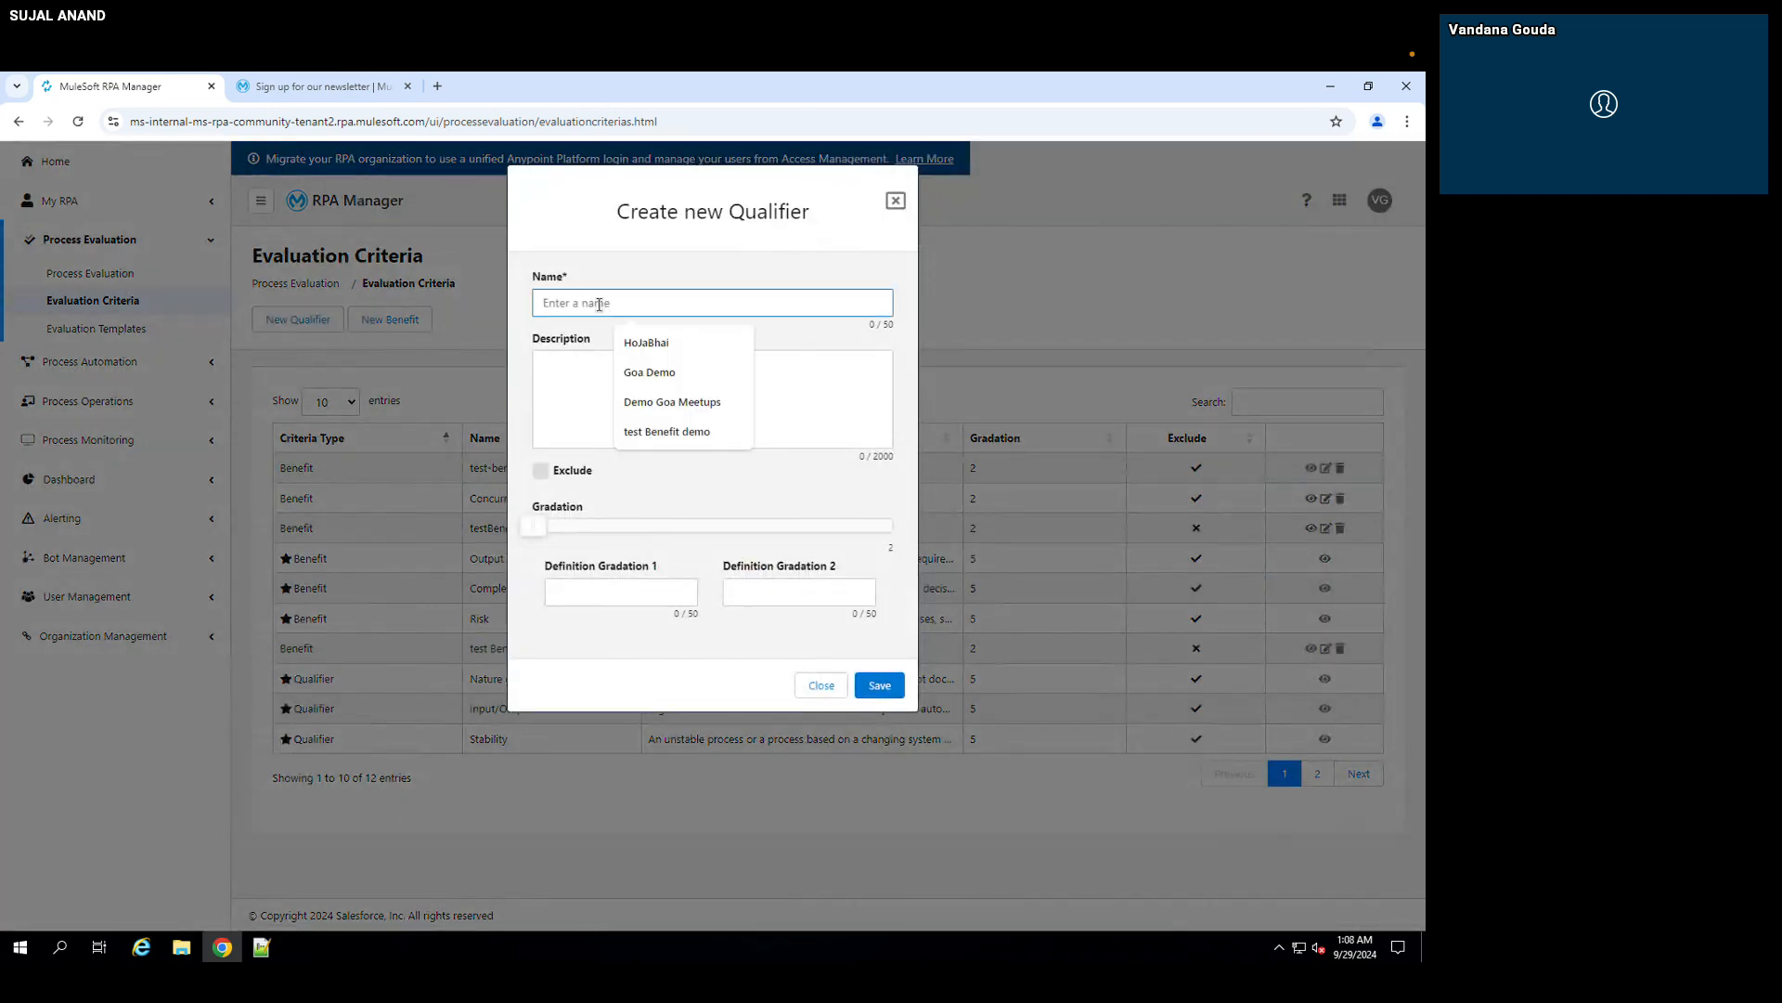
pyautogui.hotkey('ctrl', 'v')
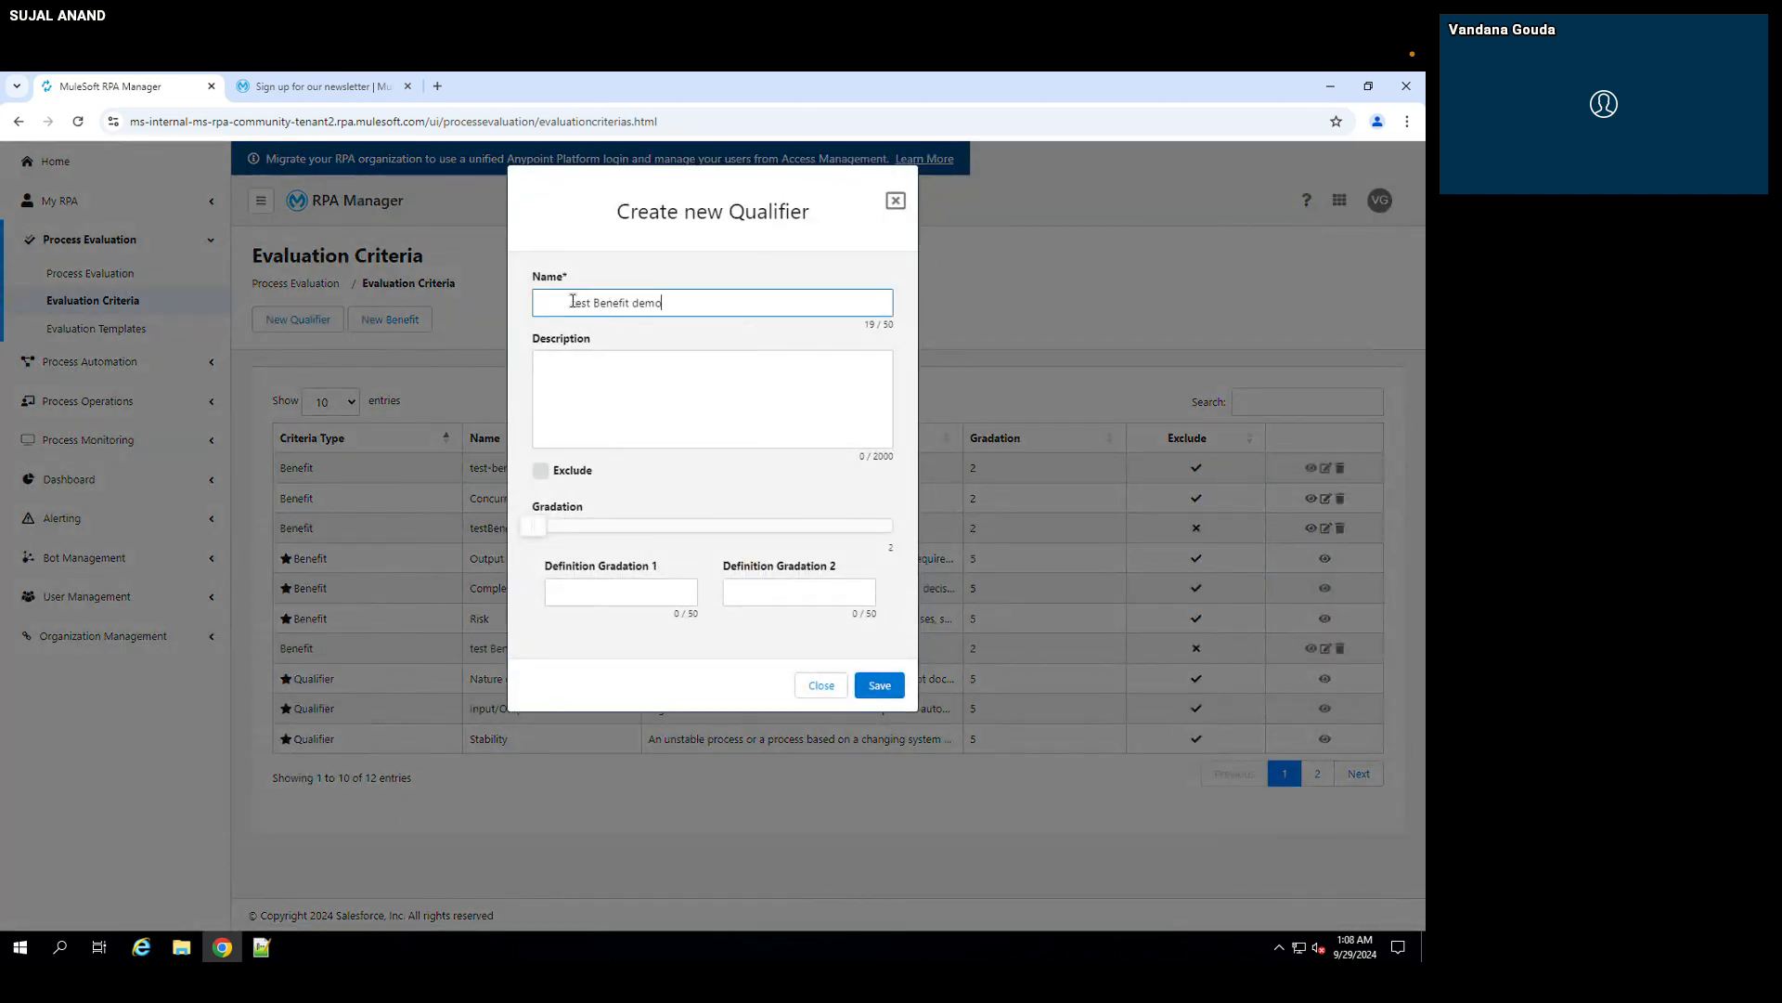
pyautogui.moveTo(517, 300); pyautogui.dragTo(573, 302)
pyautogui.press('BackSpace')
pyautogui.doubleClick(582, 304)
pyautogui.write('Qualifier')
# Step: Define the new qualifier's gradation 1 as "high" and gradation 2 as "low", and save it
pyautogui.click(609, 592)
pyautogui.write('hi')
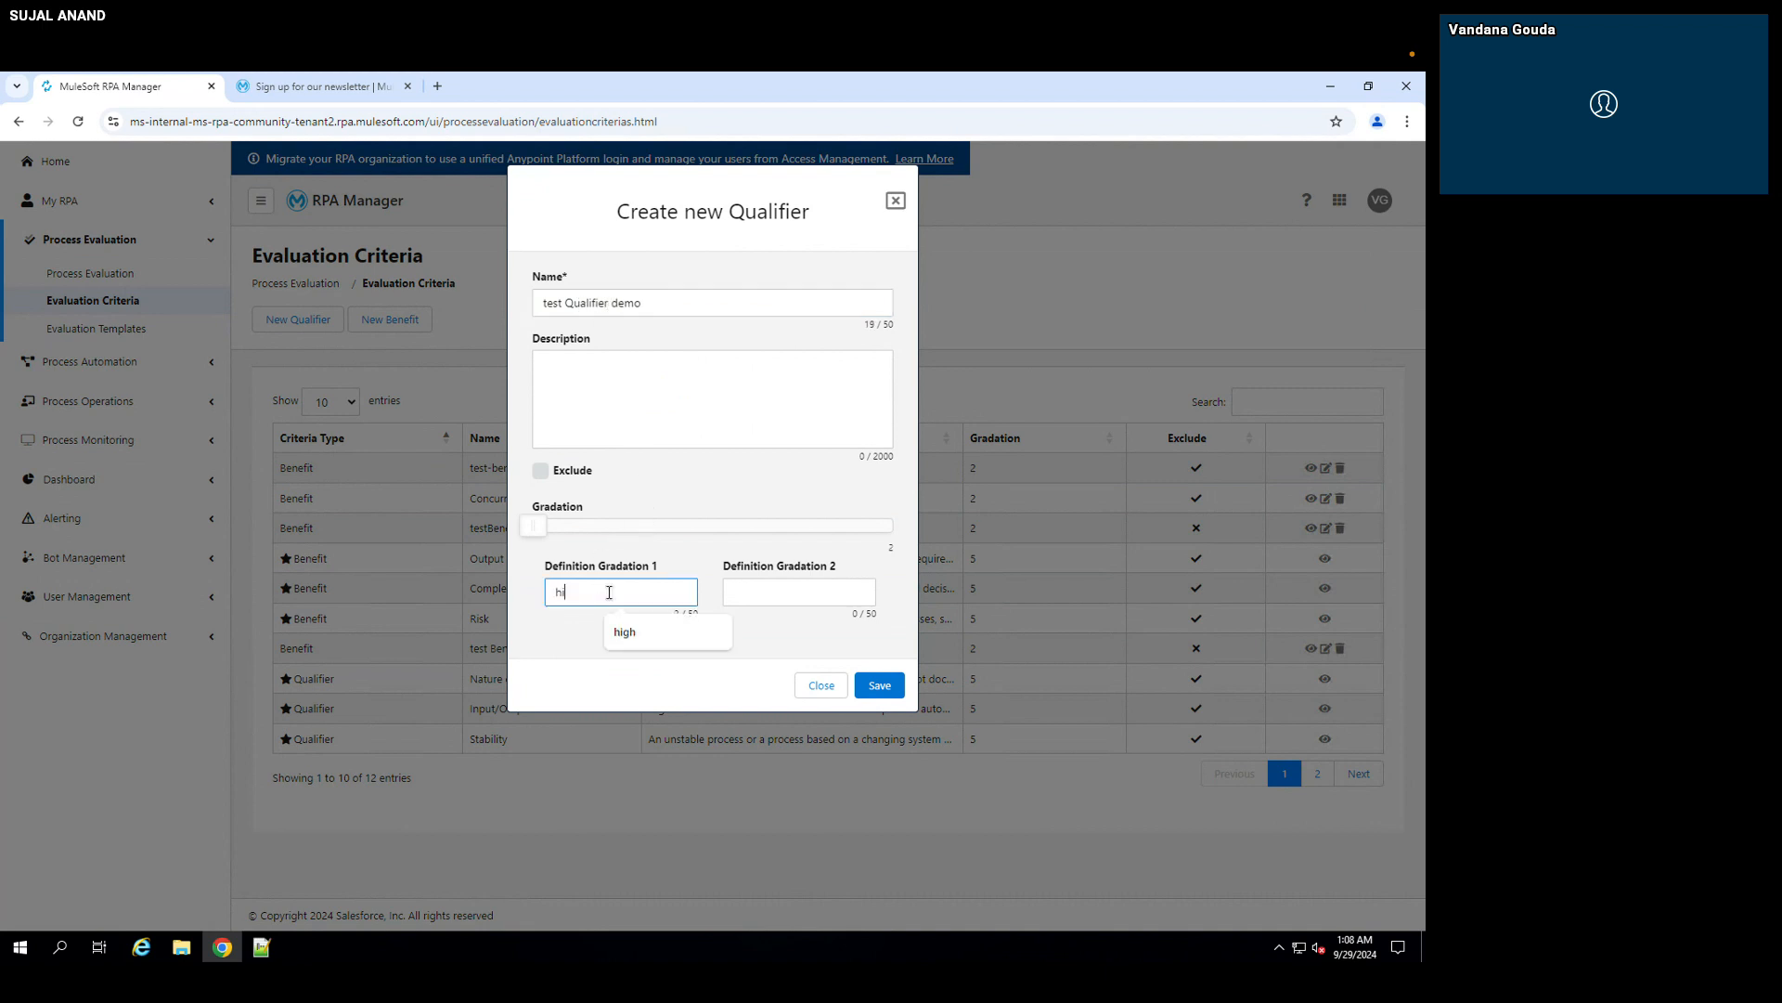
pyautogui.write('gh')
pyautogui.click(763, 589)
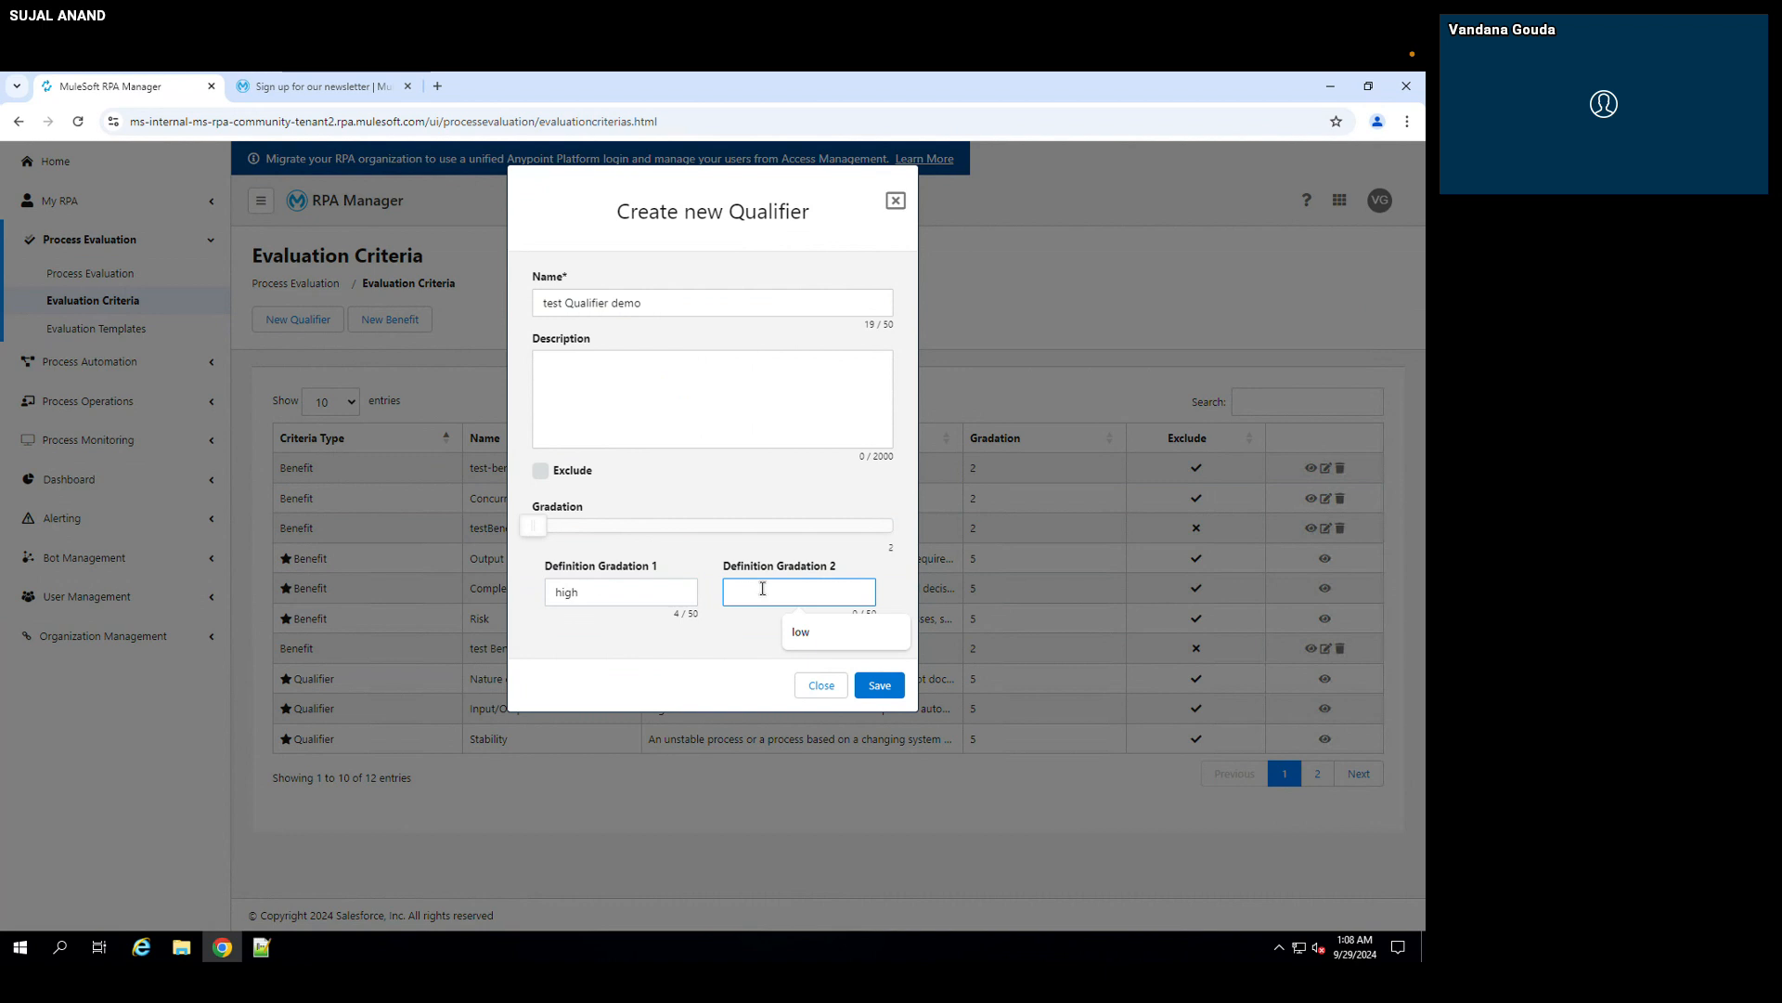
pyautogui.click(800, 632)
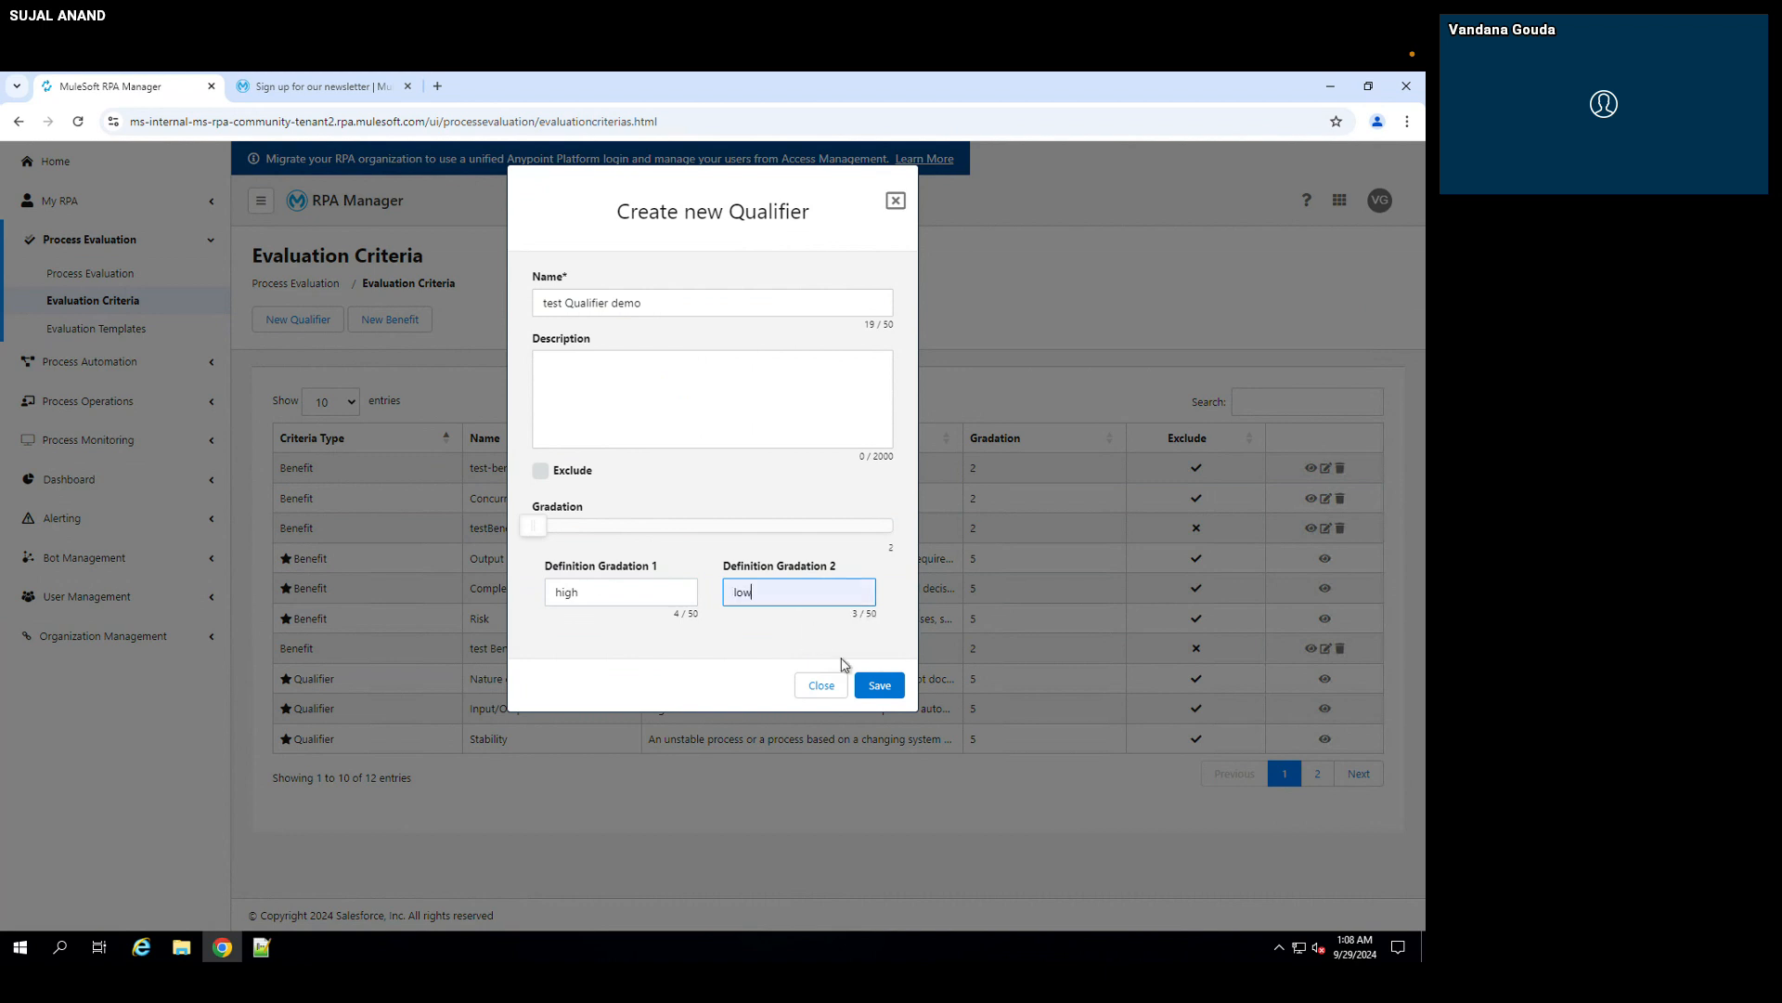
pyautogui.click(877, 687)
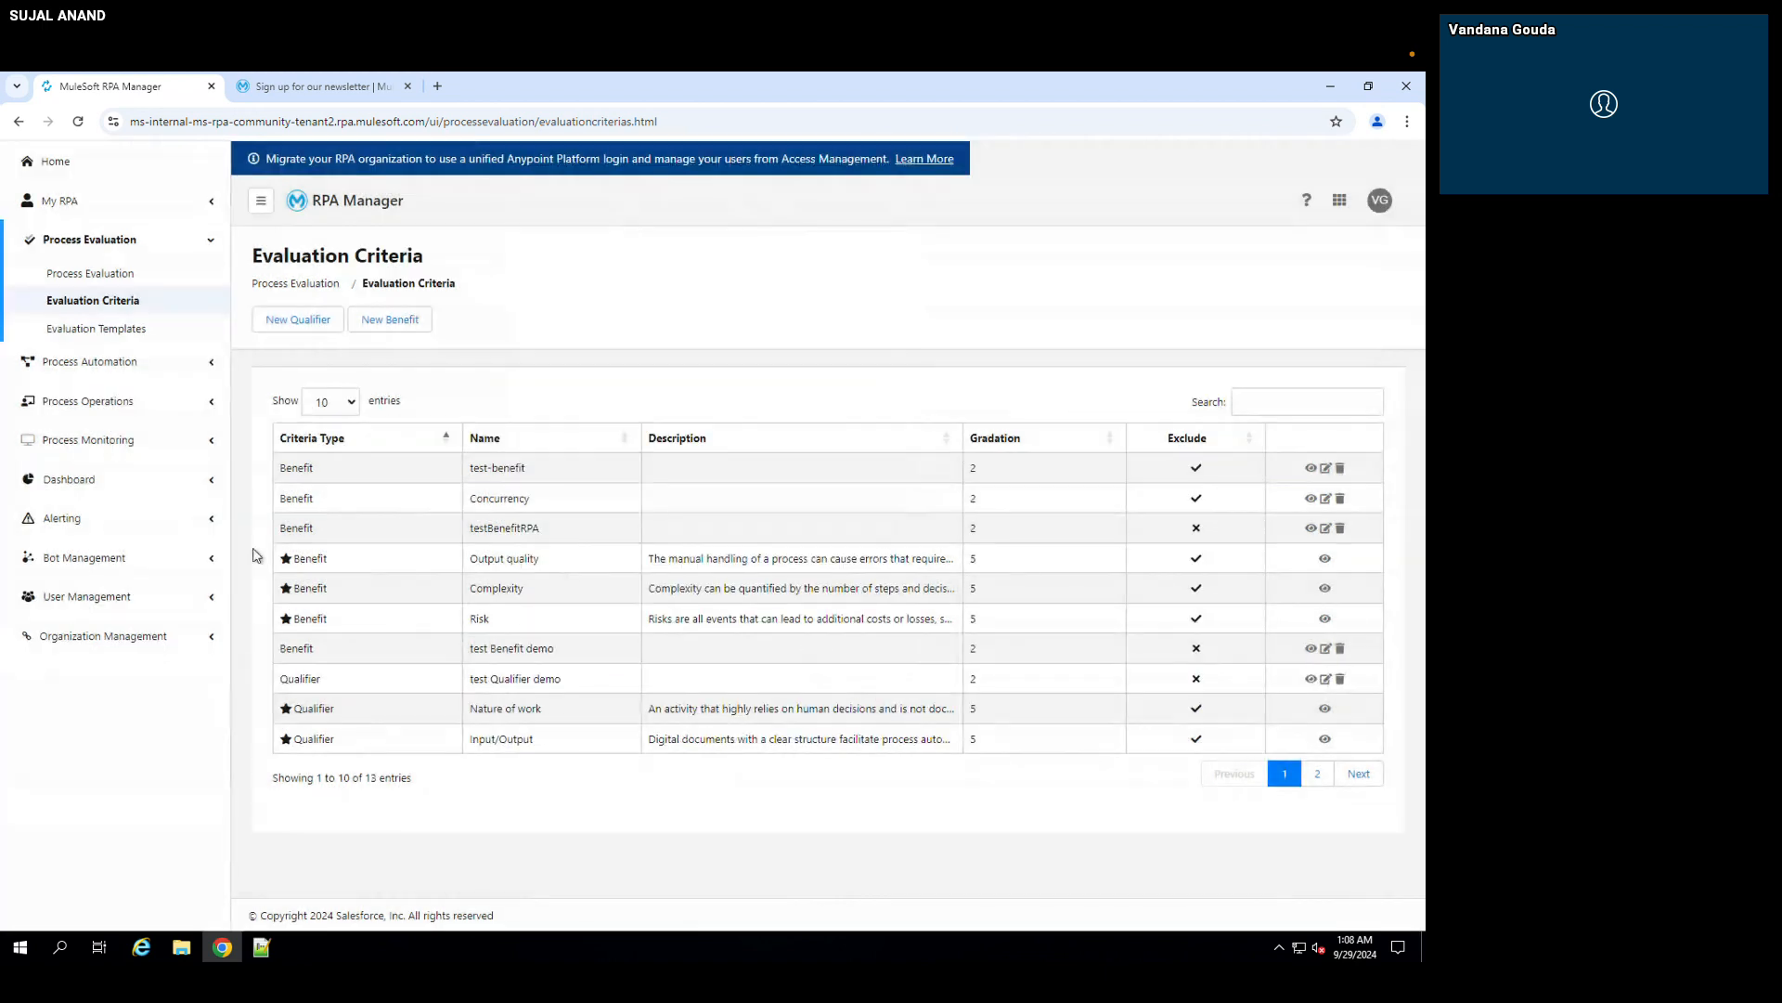
pyautogui.tripleClick(518, 645)
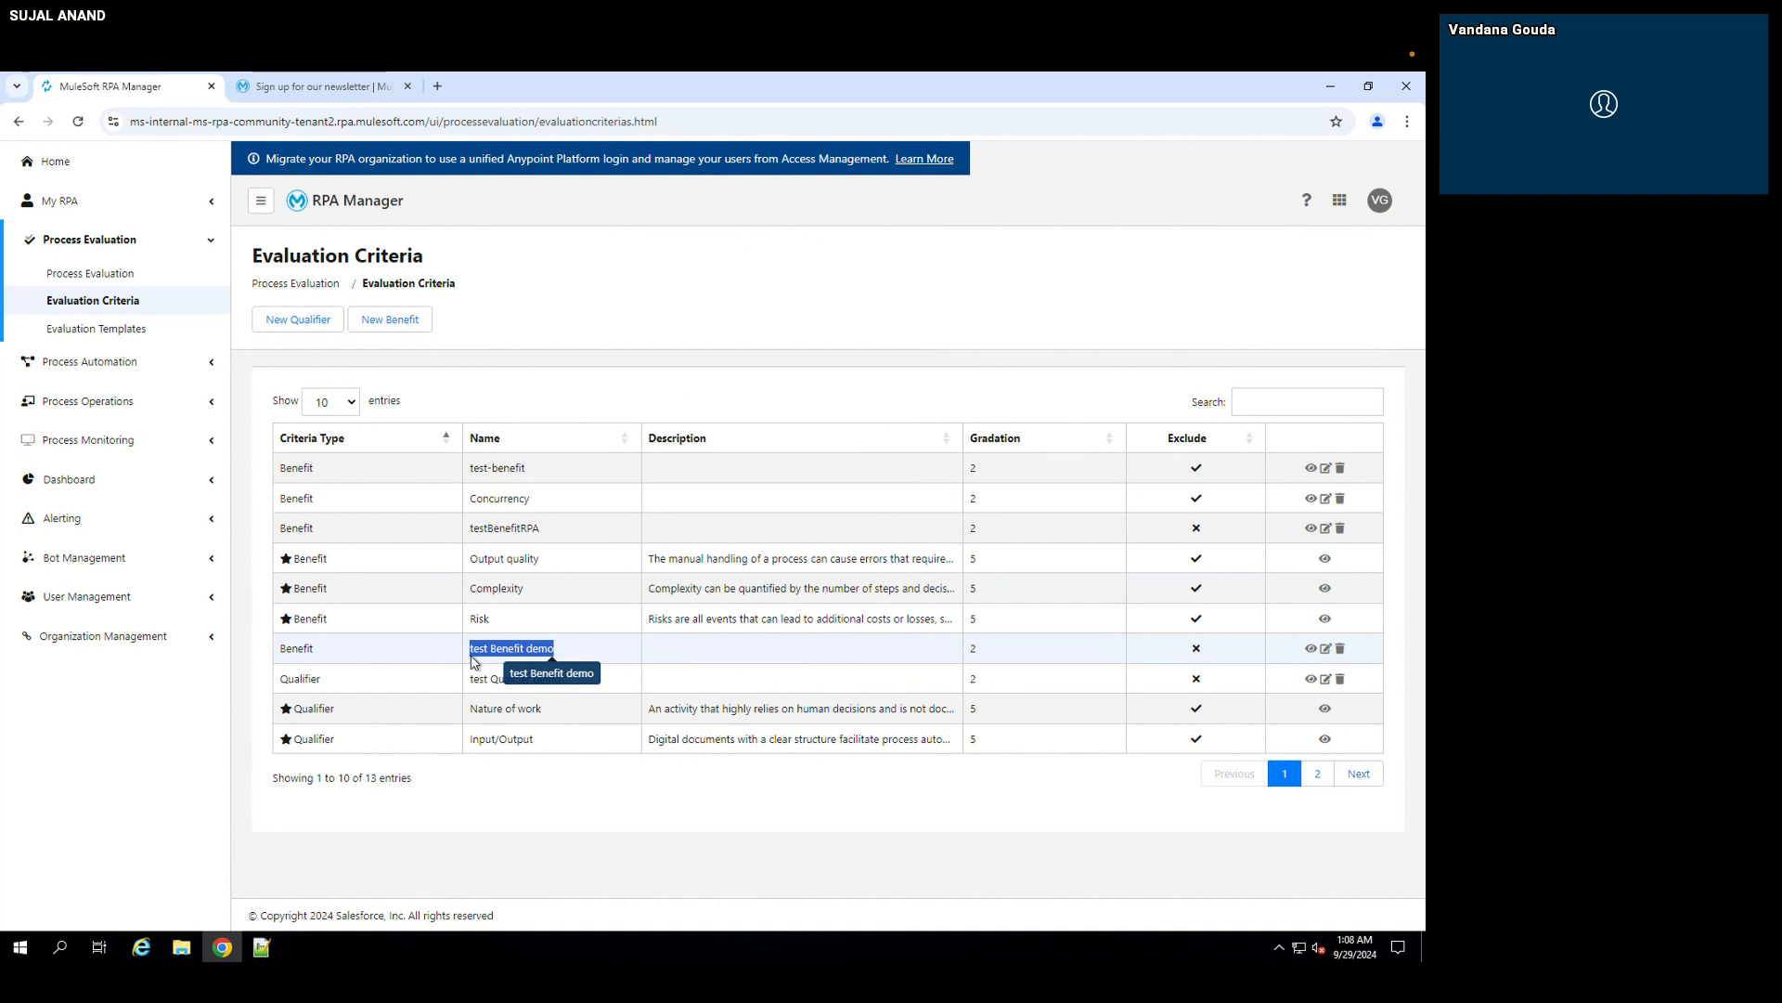
pyautogui.click(443, 657)
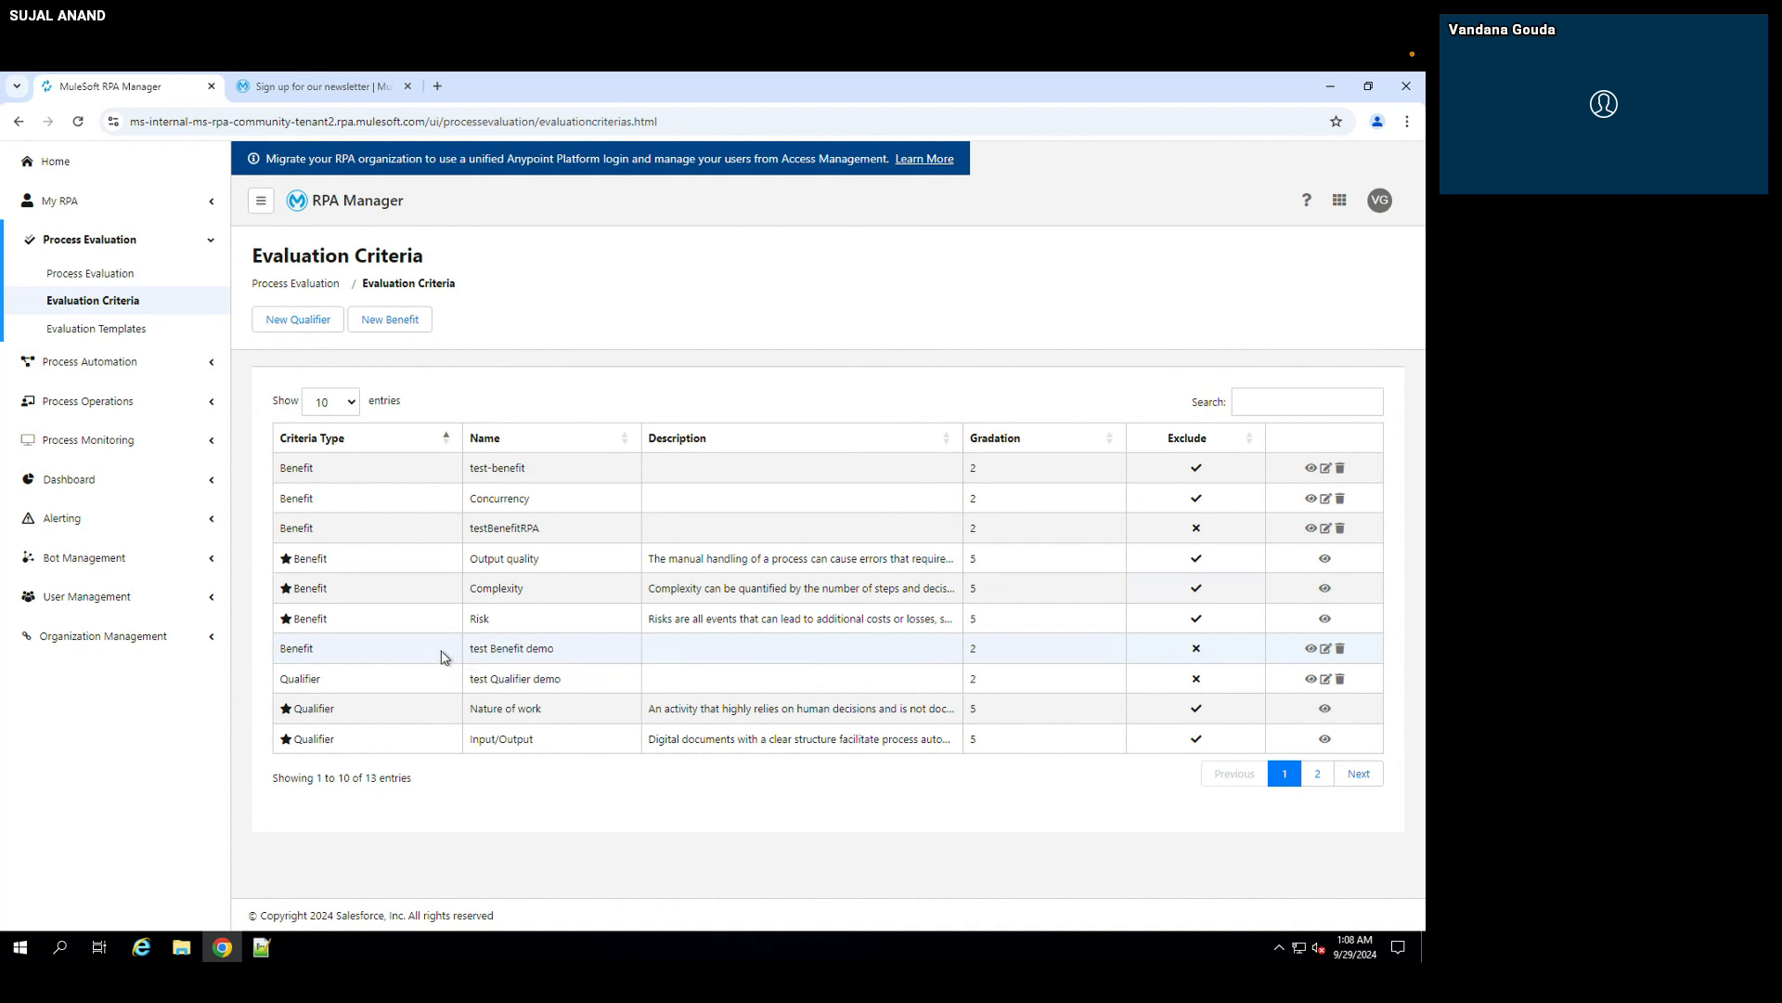
pyautogui.tripleClick(466, 655)
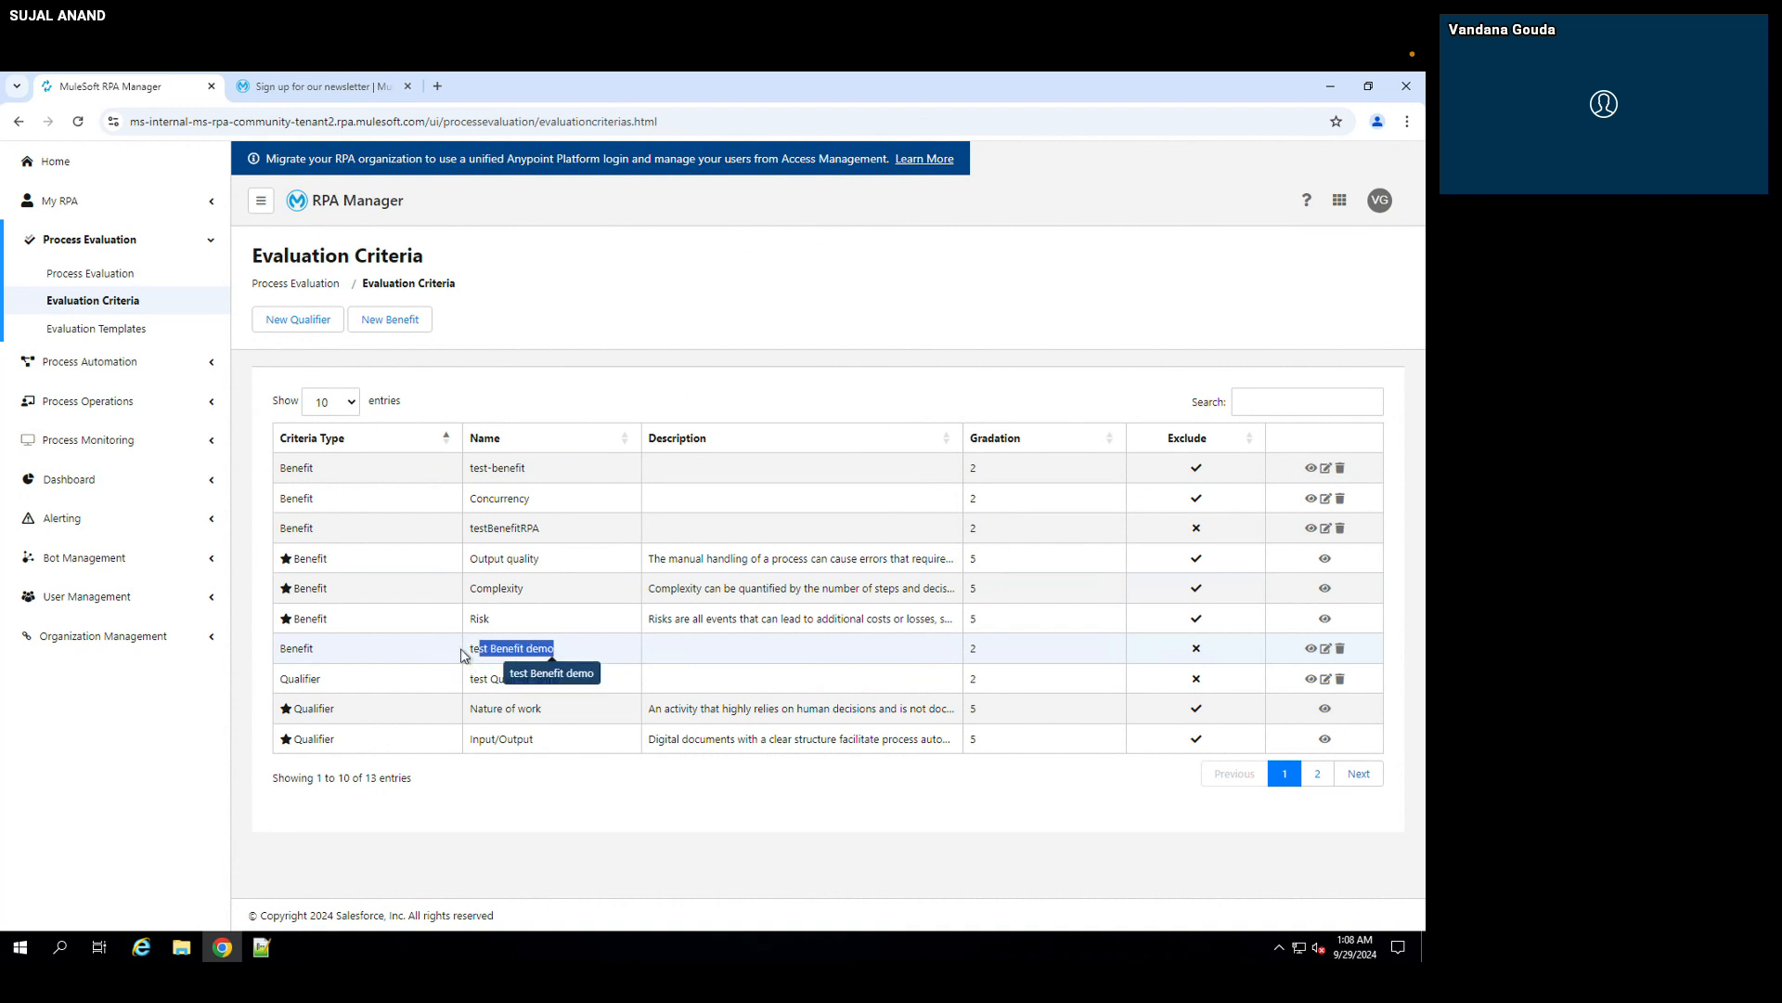
pyautogui.click(459, 730)
# Step: Create an evaluation template named "custom templete demo" and assign all available qualifiers to it
pyautogui.click(120, 335)
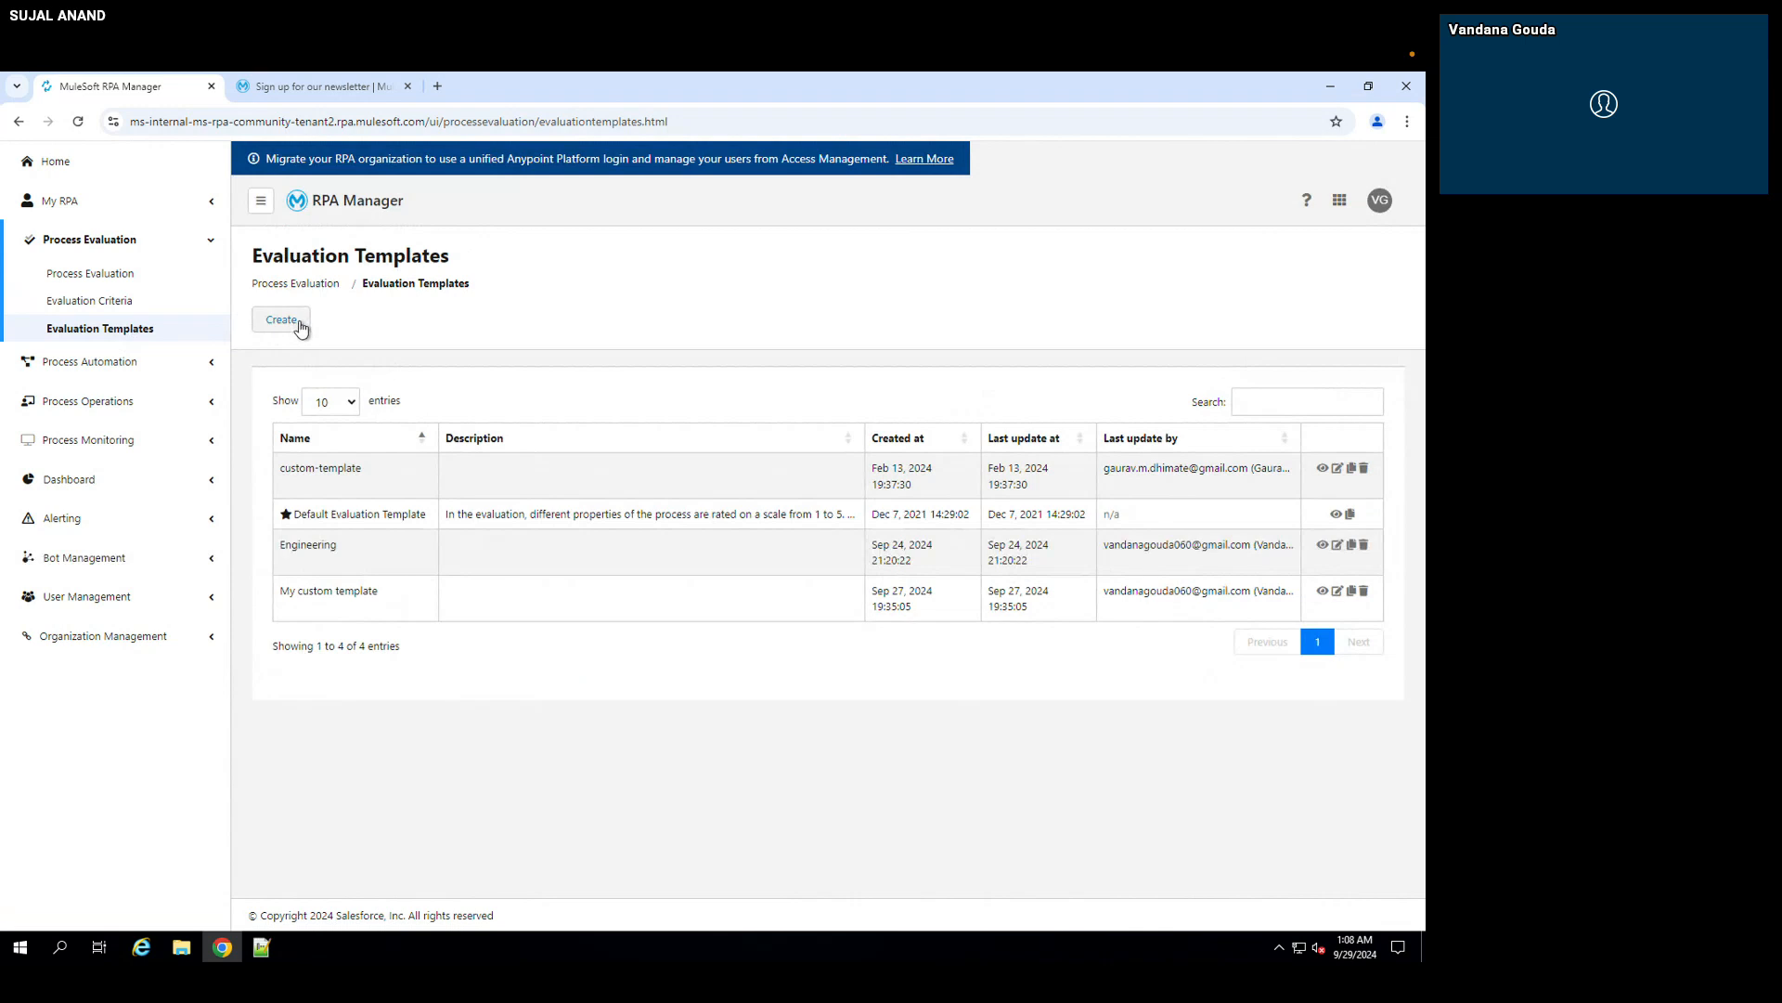
pyautogui.click(282, 321)
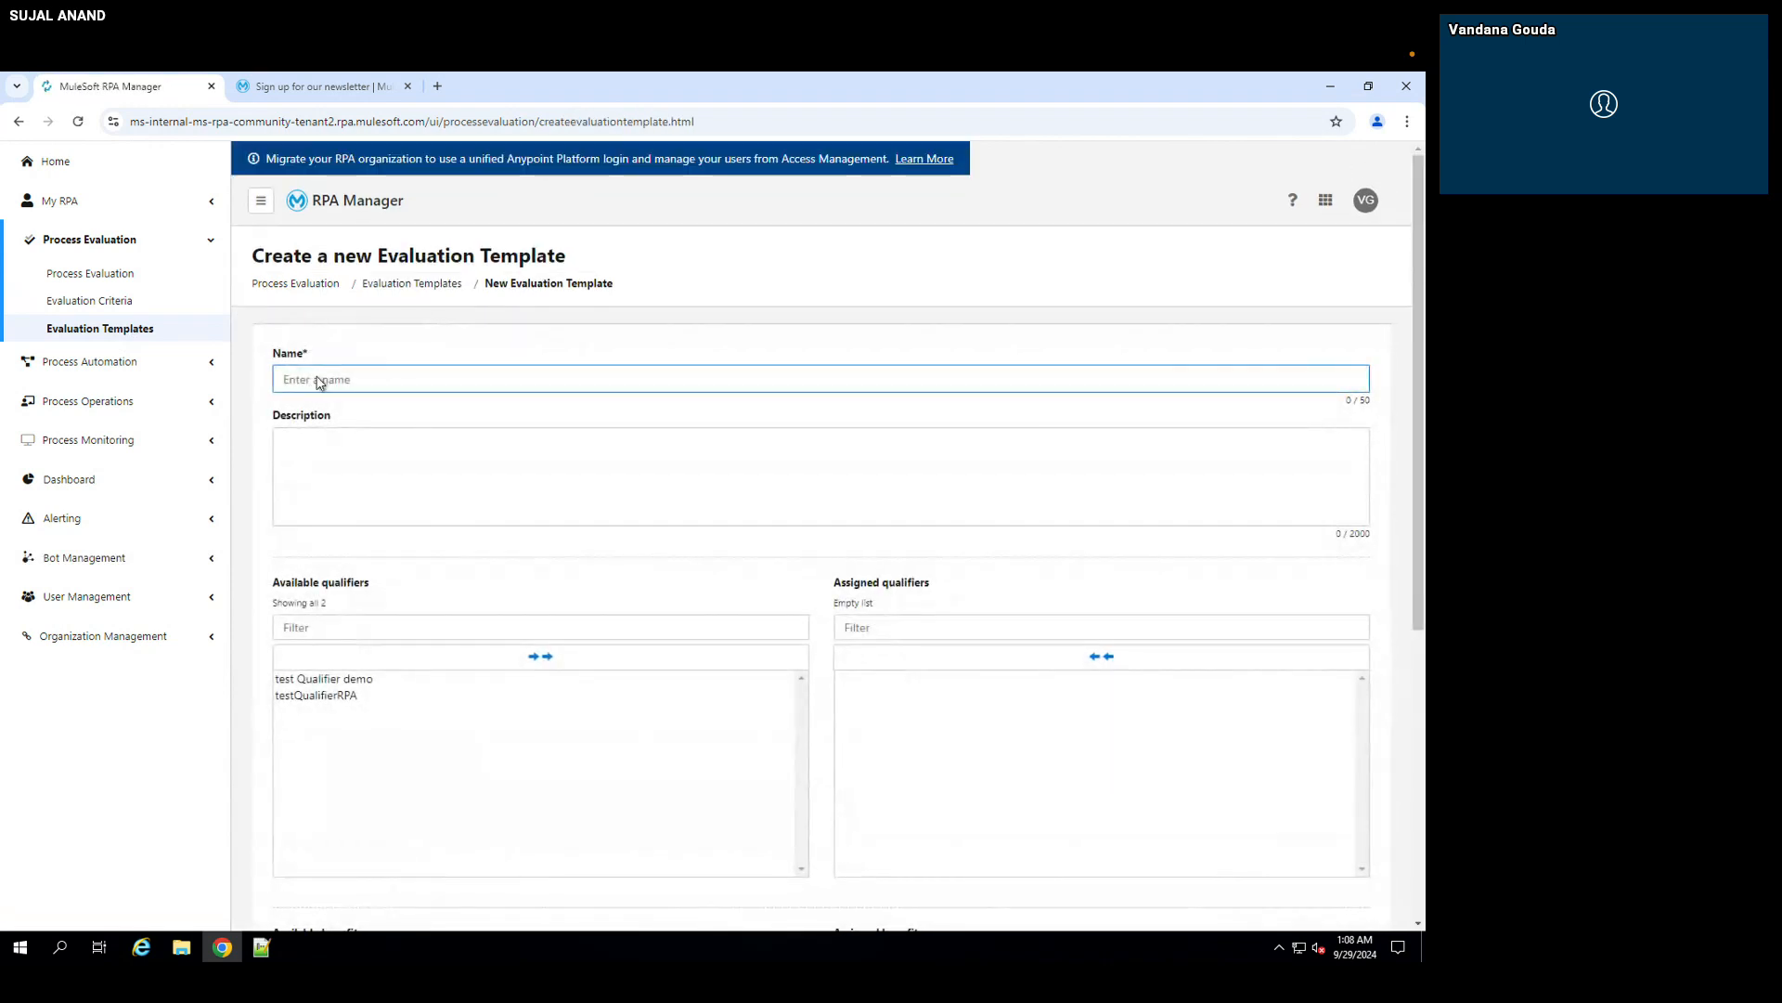
pyautogui.write('custom templete demo')
pyautogui.scroll(-1, 449, 617)
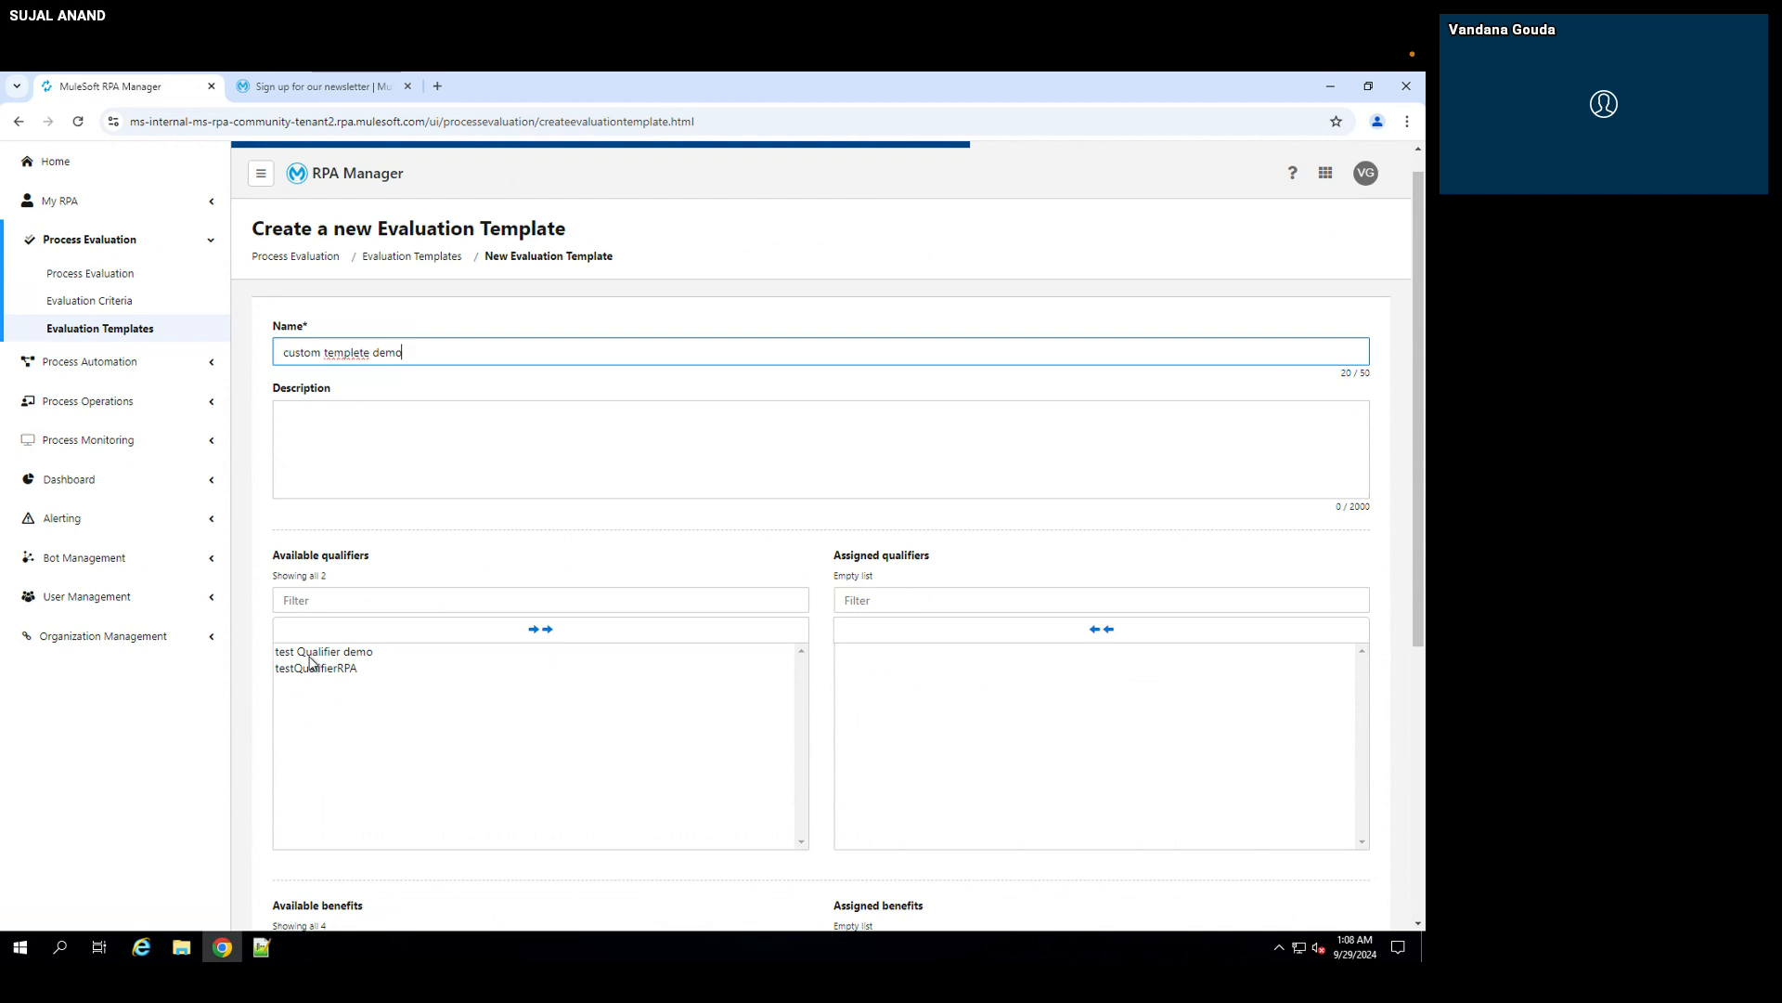
pyautogui.click(515, 631)
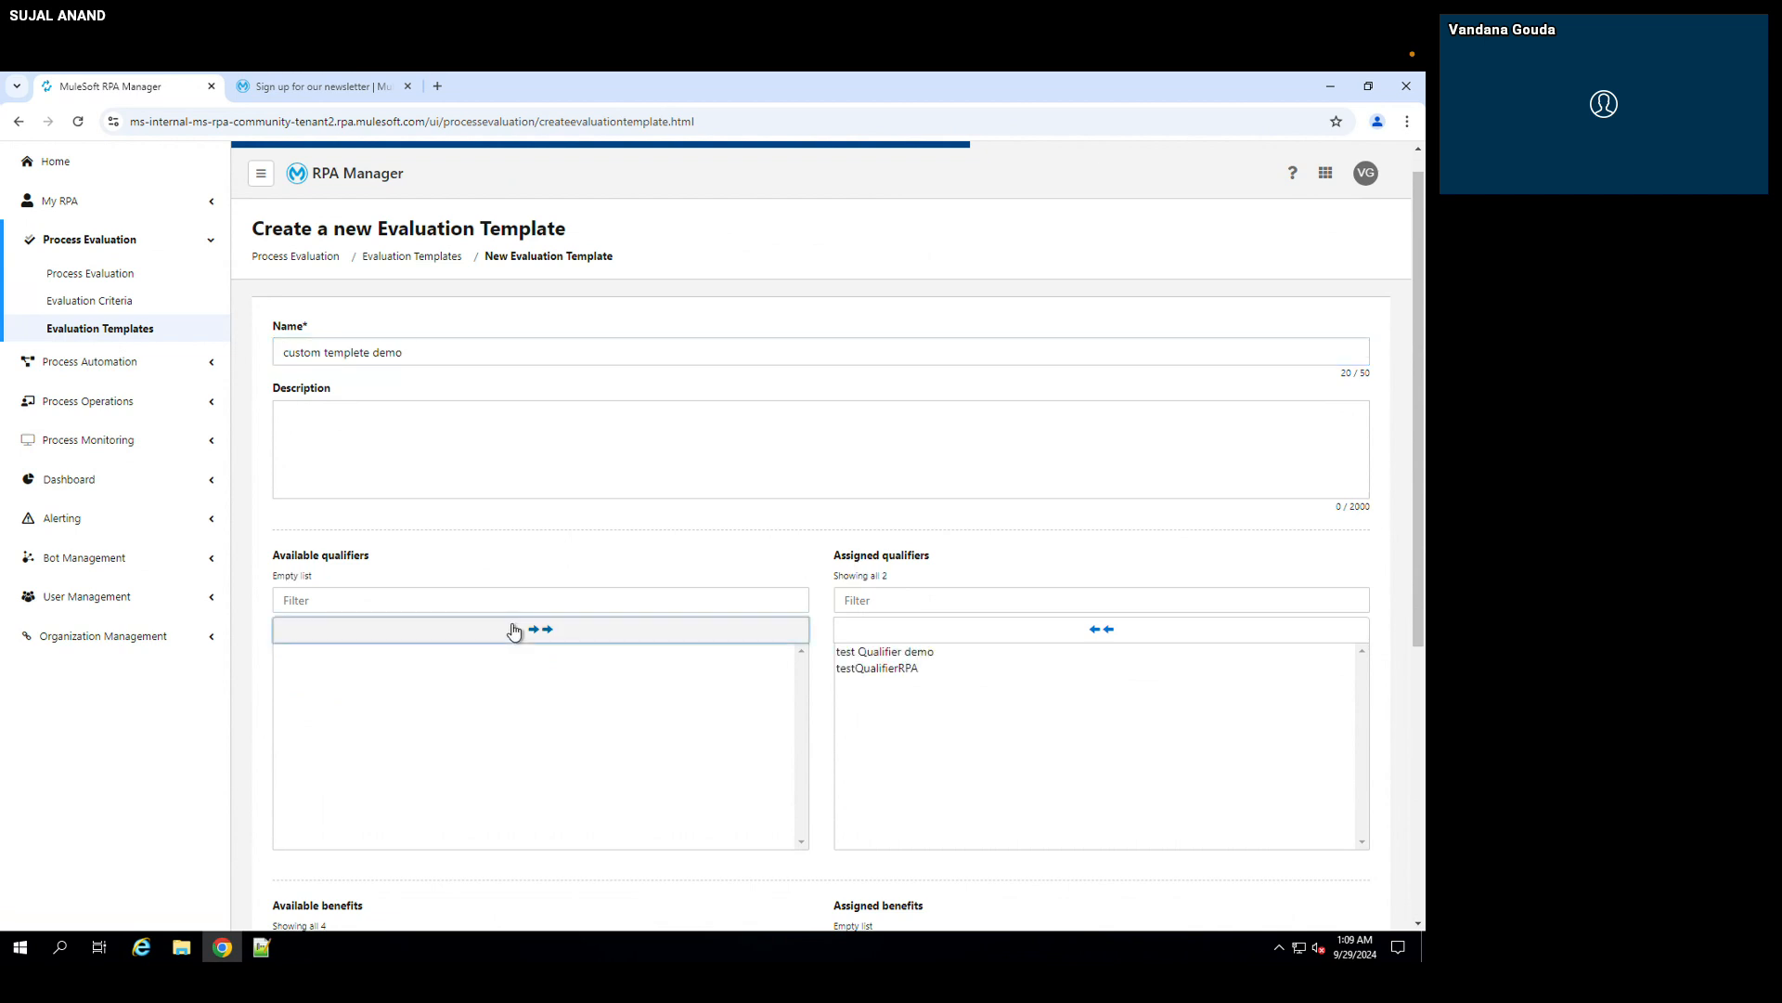
# Step: Assign all available benefits to the template and save it with the MuleSoft default evaluation criteria excluded
pyautogui.scroll(-1, 595, 517)
pyautogui.scroll(-4, 594, 517)
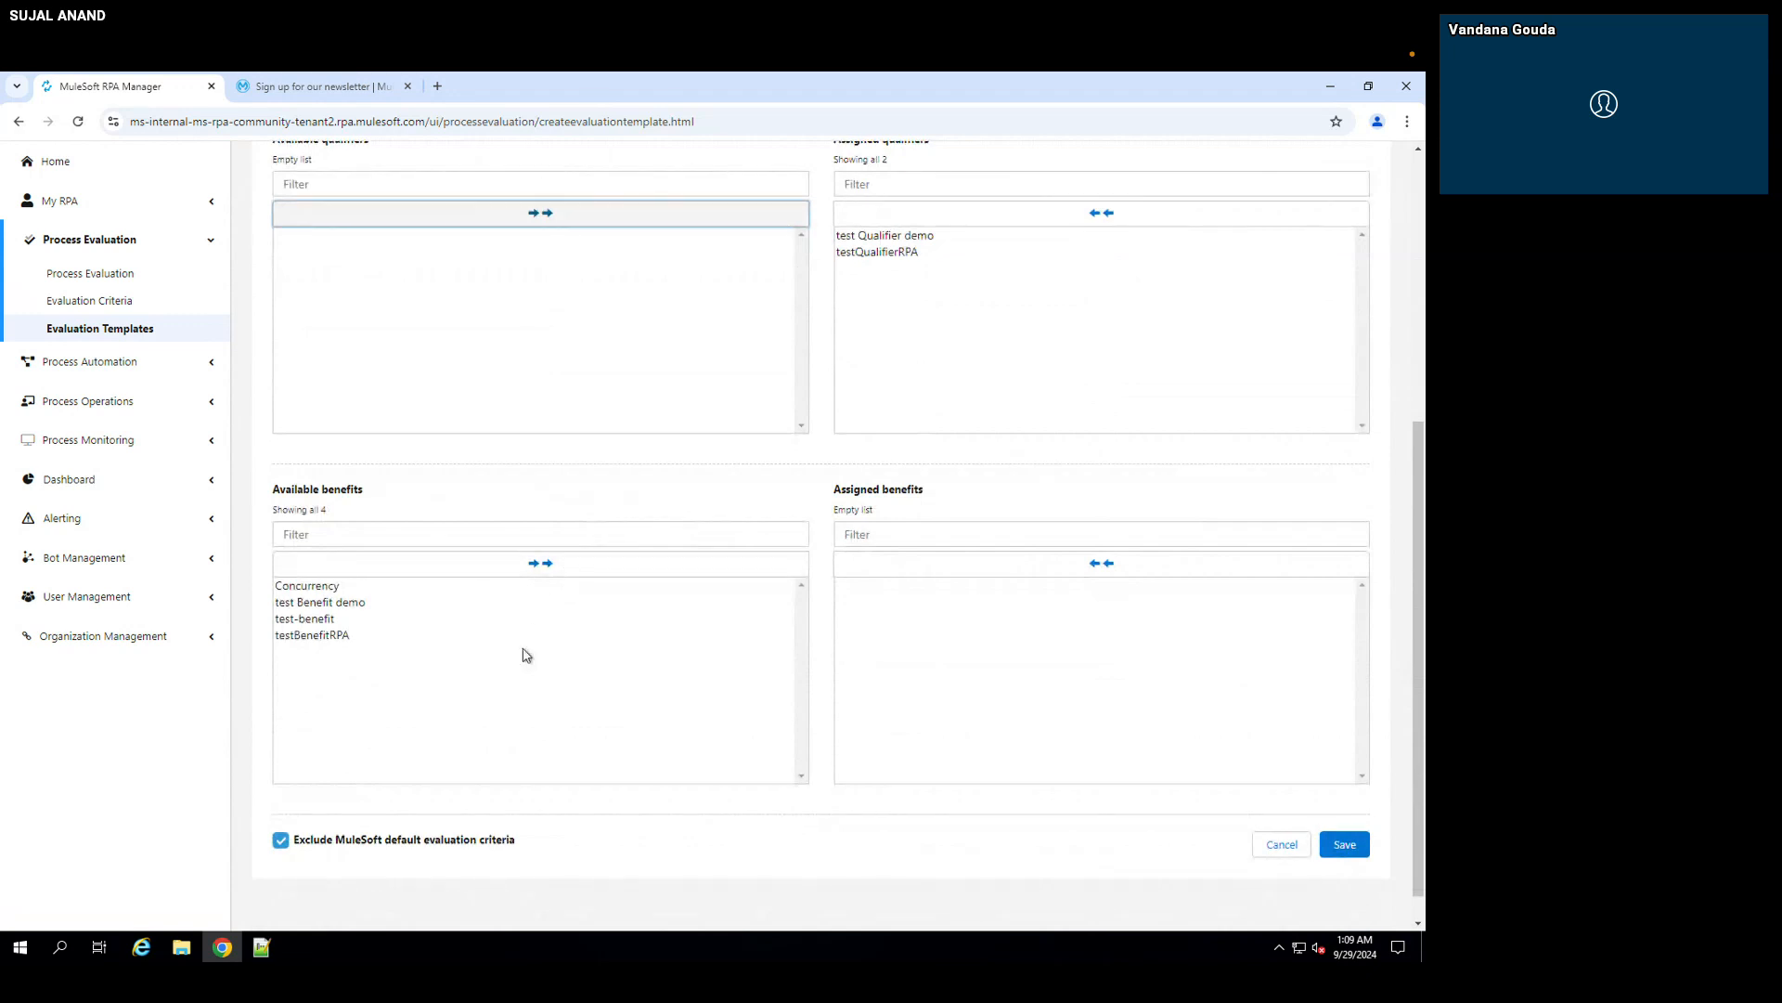
pyautogui.scroll(-1, 430, 600)
pyautogui.click(539, 537)
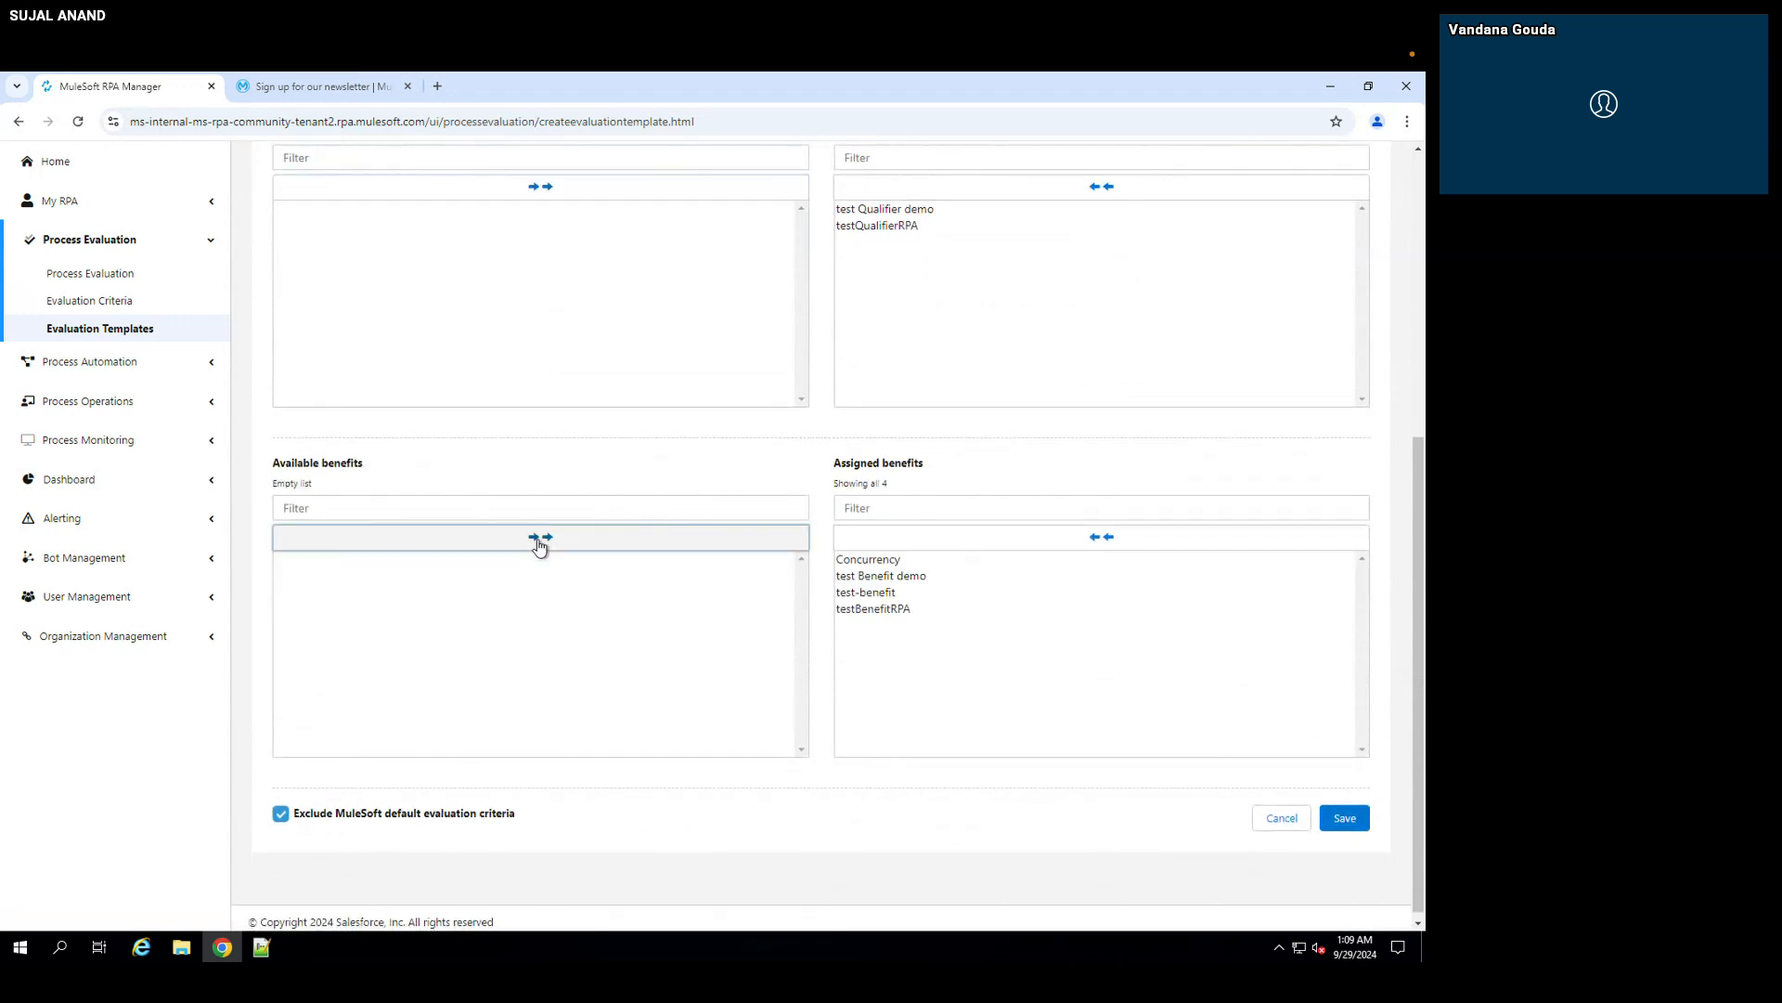
pyautogui.scroll(-1, 557, 794)
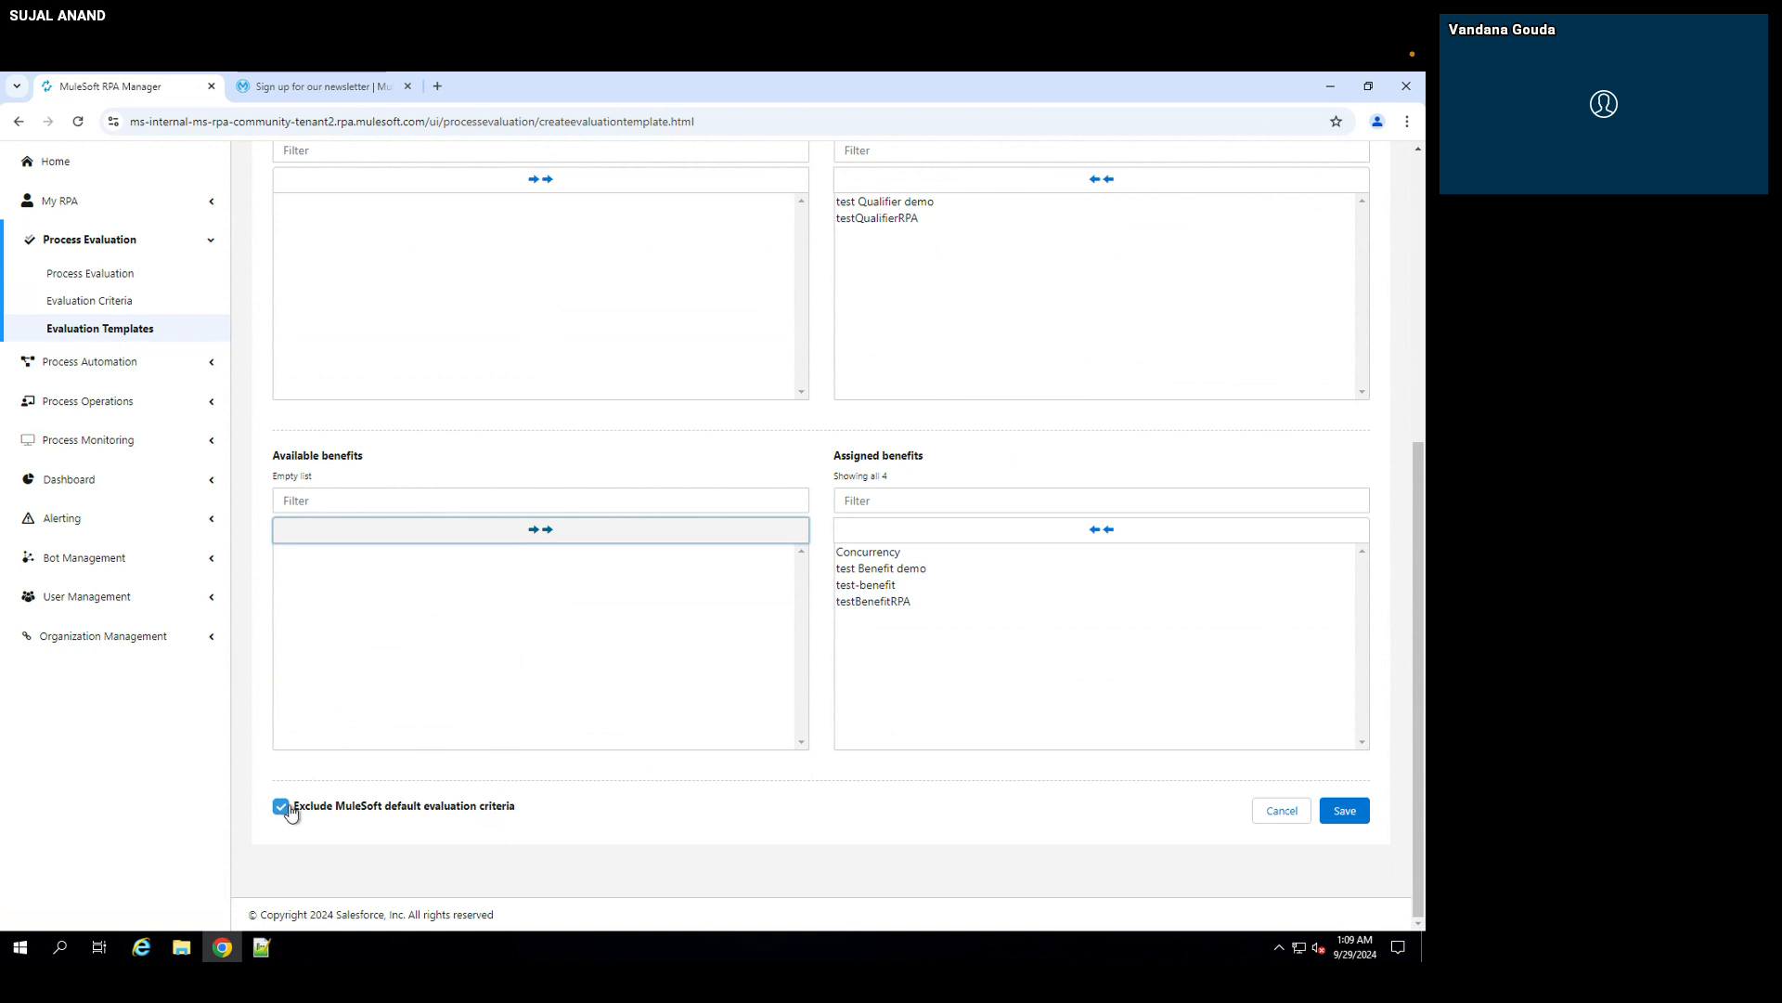
pyautogui.click(1349, 815)
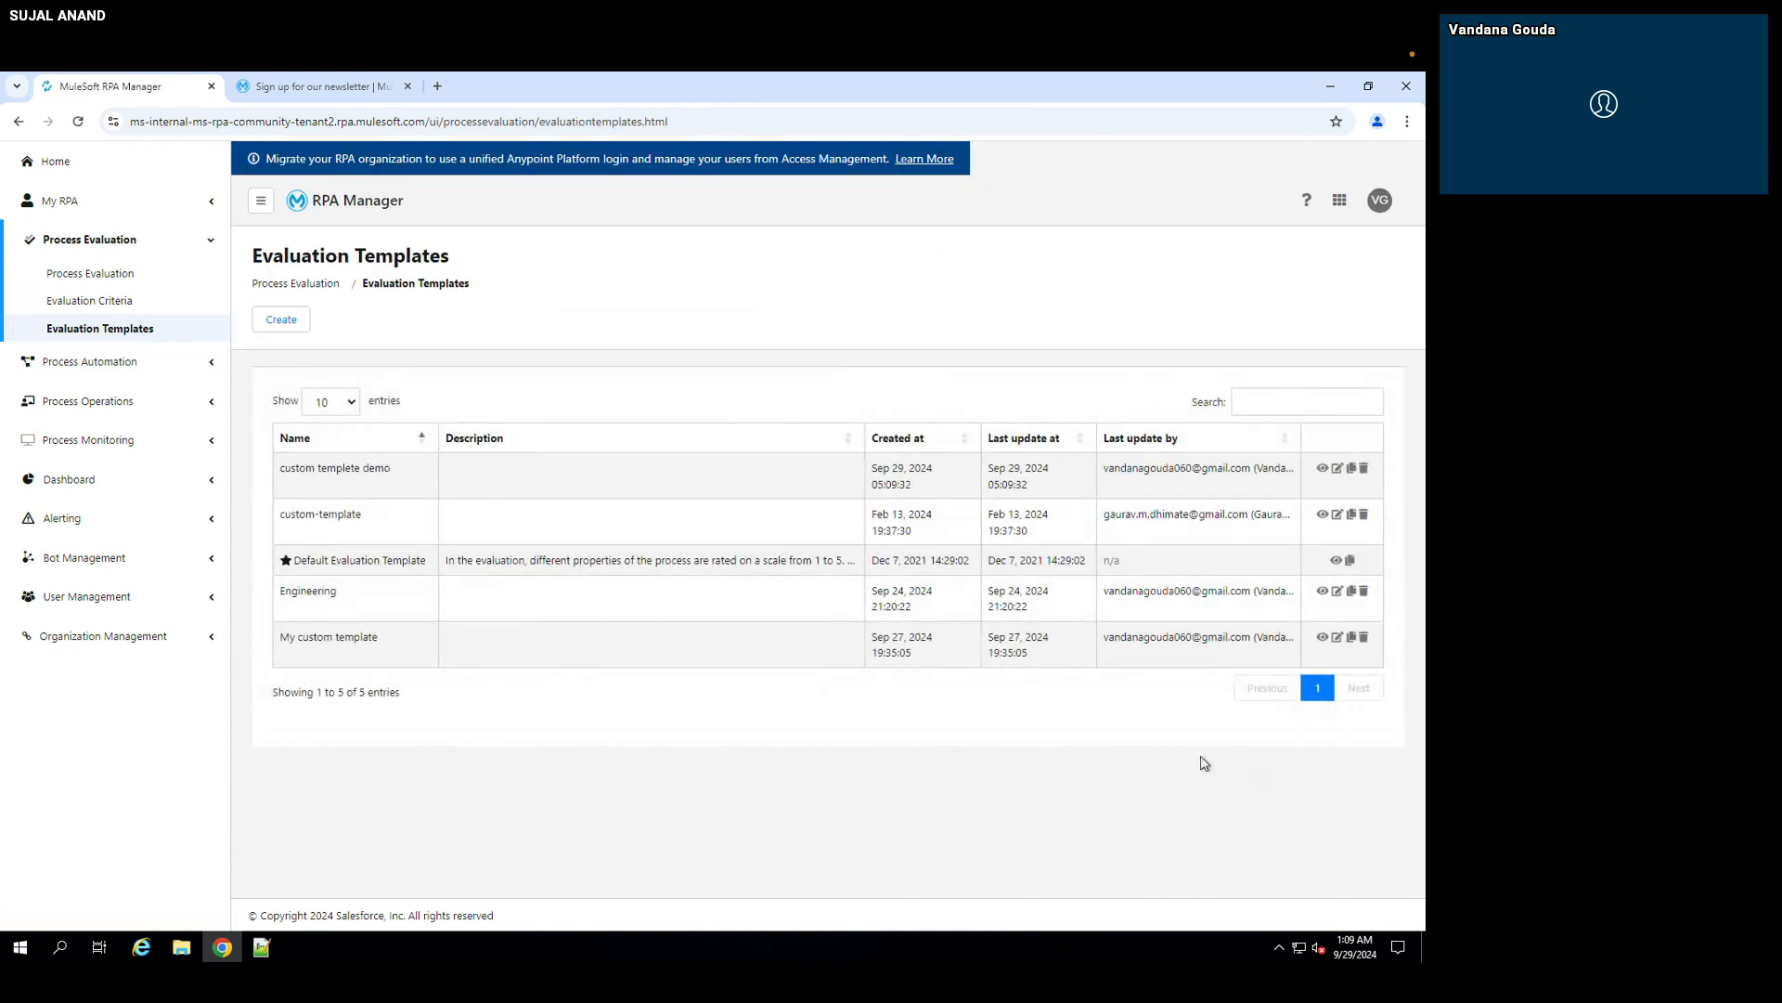
# Step: Create a process evaluation named "test custom template" based on the "custom templete demo" template
pyautogui.click(64, 274)
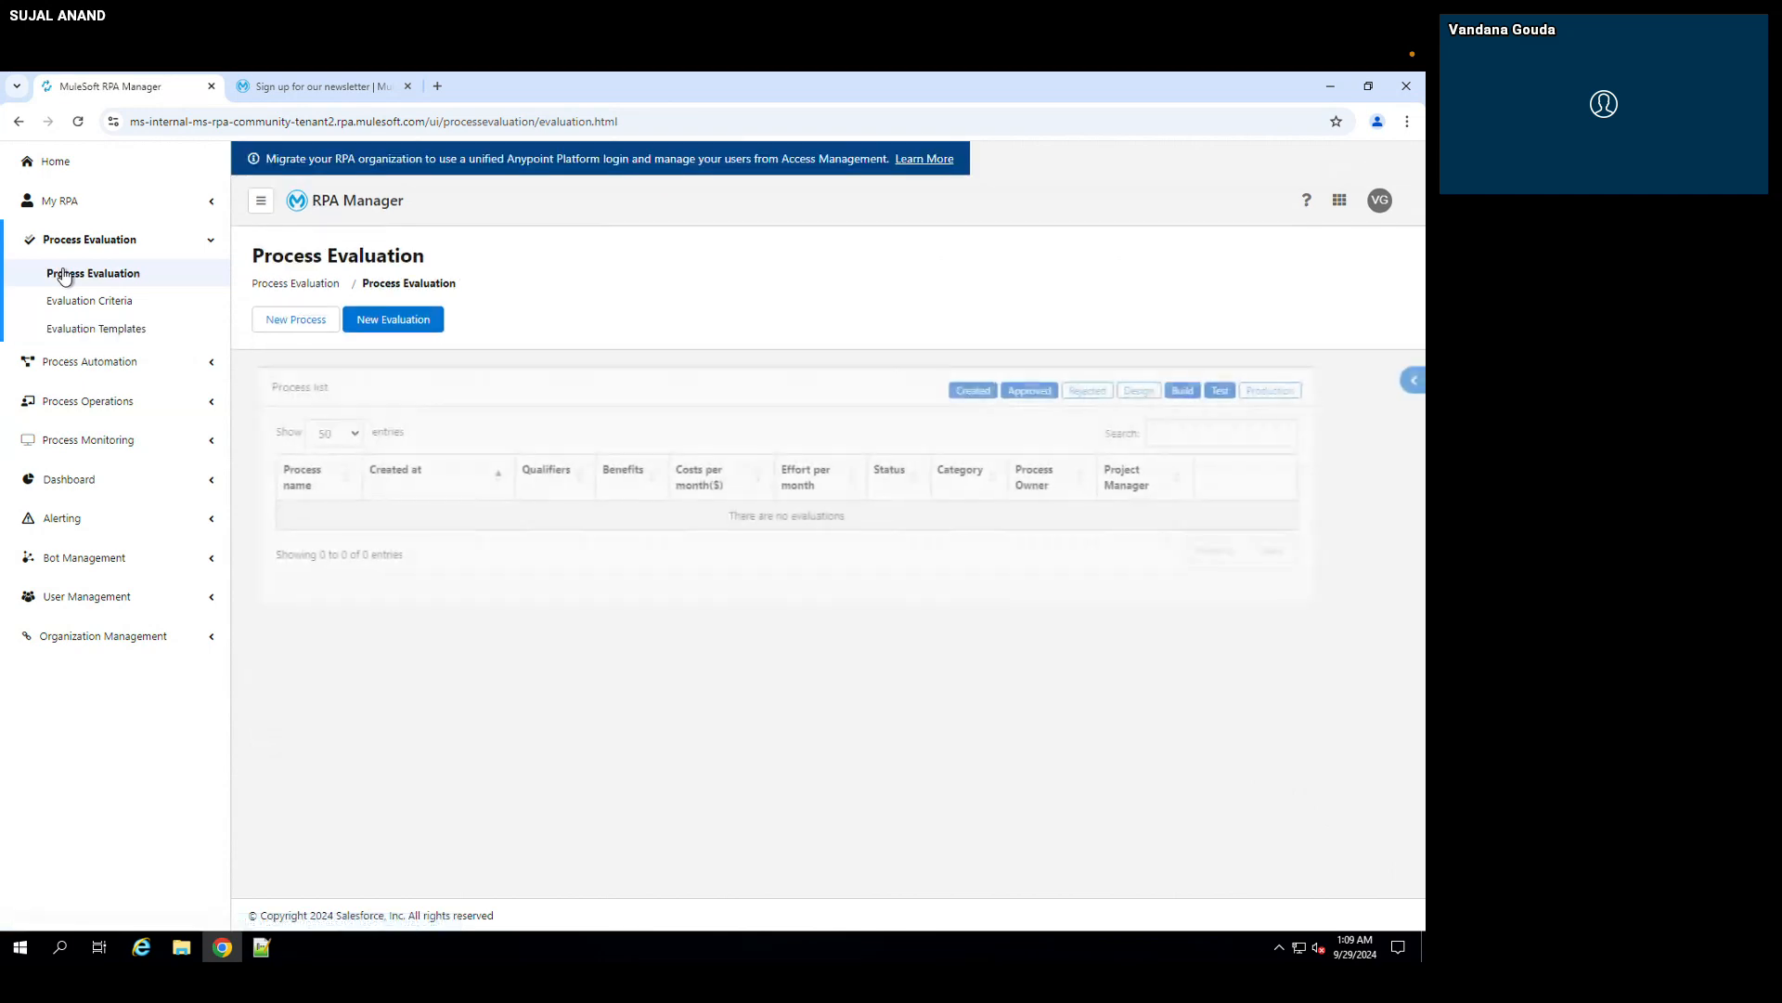
pyautogui.click(401, 316)
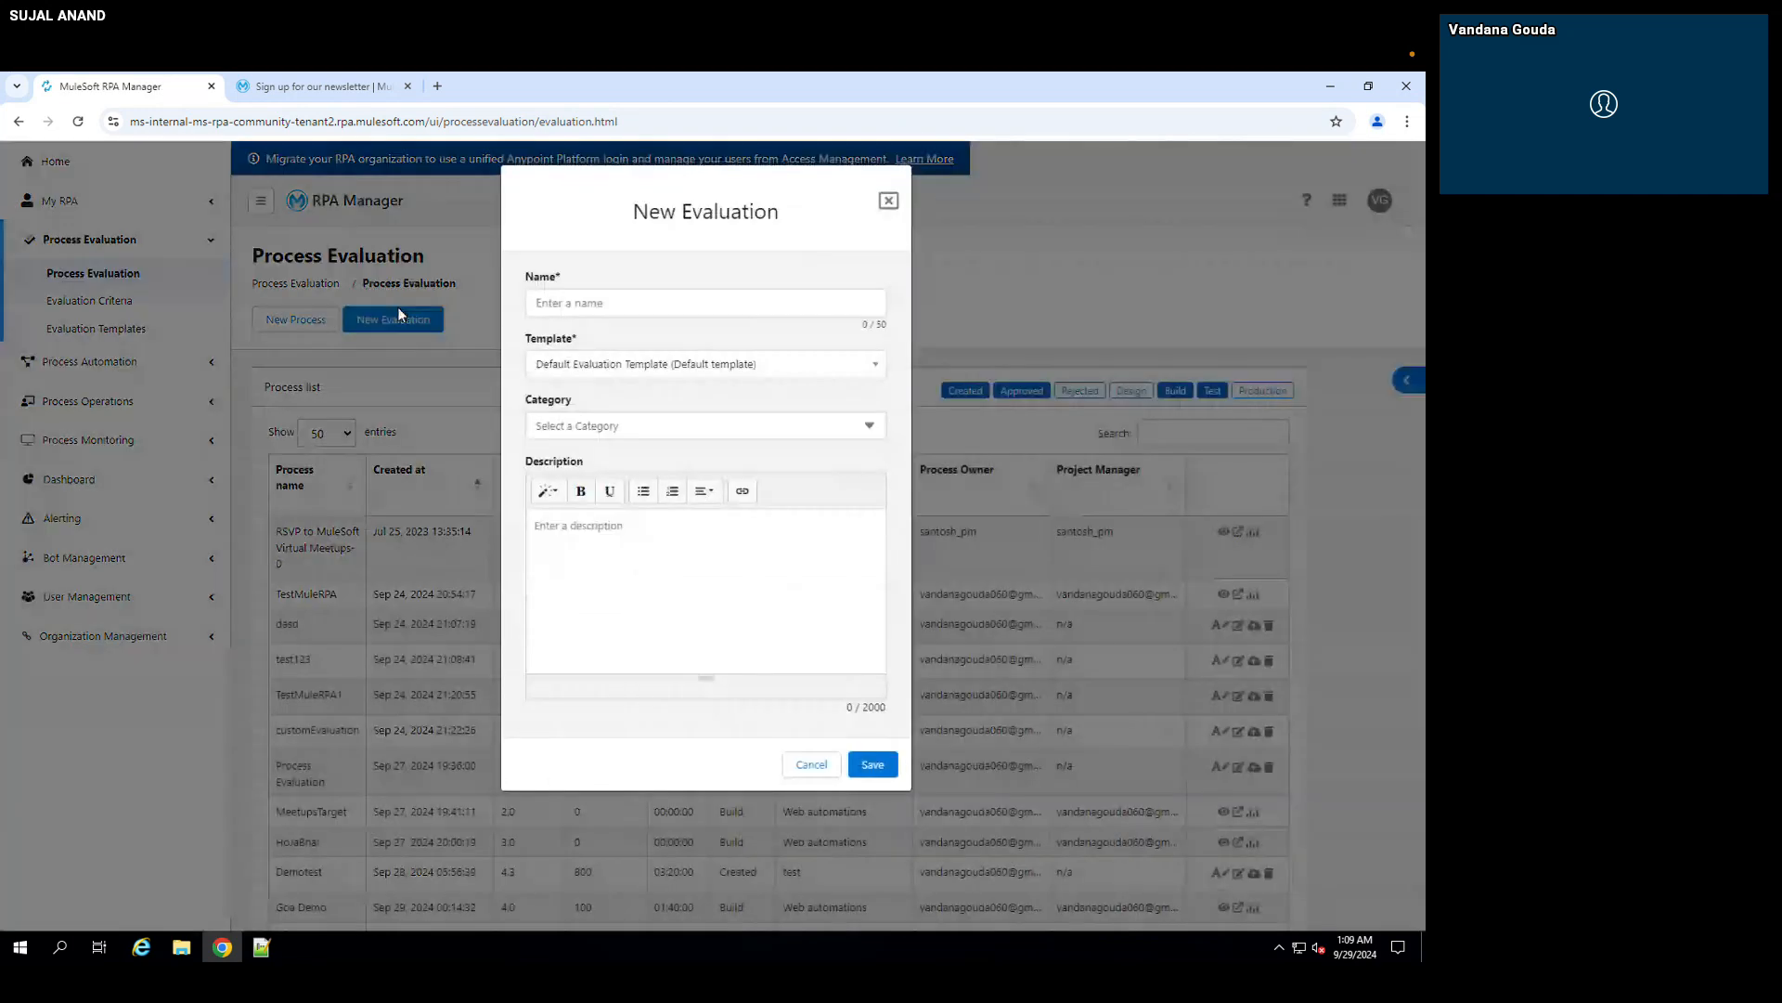
pyautogui.click(562, 310)
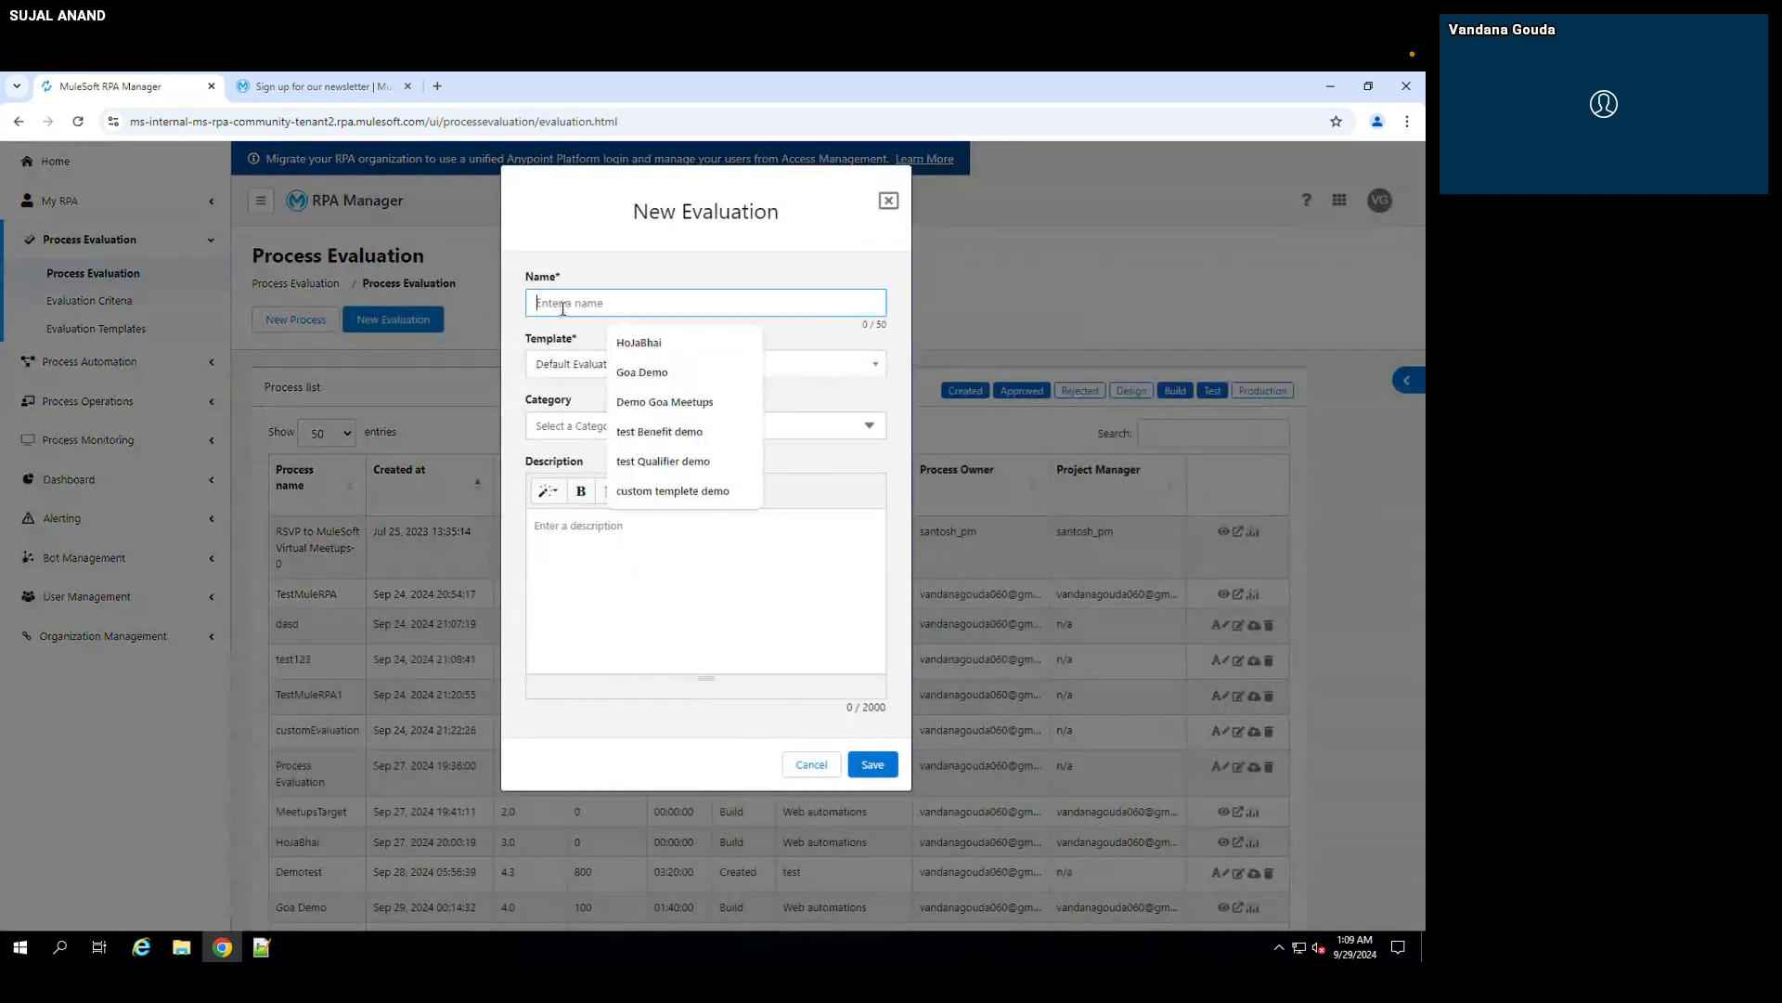
pyautogui.write('test custom template')
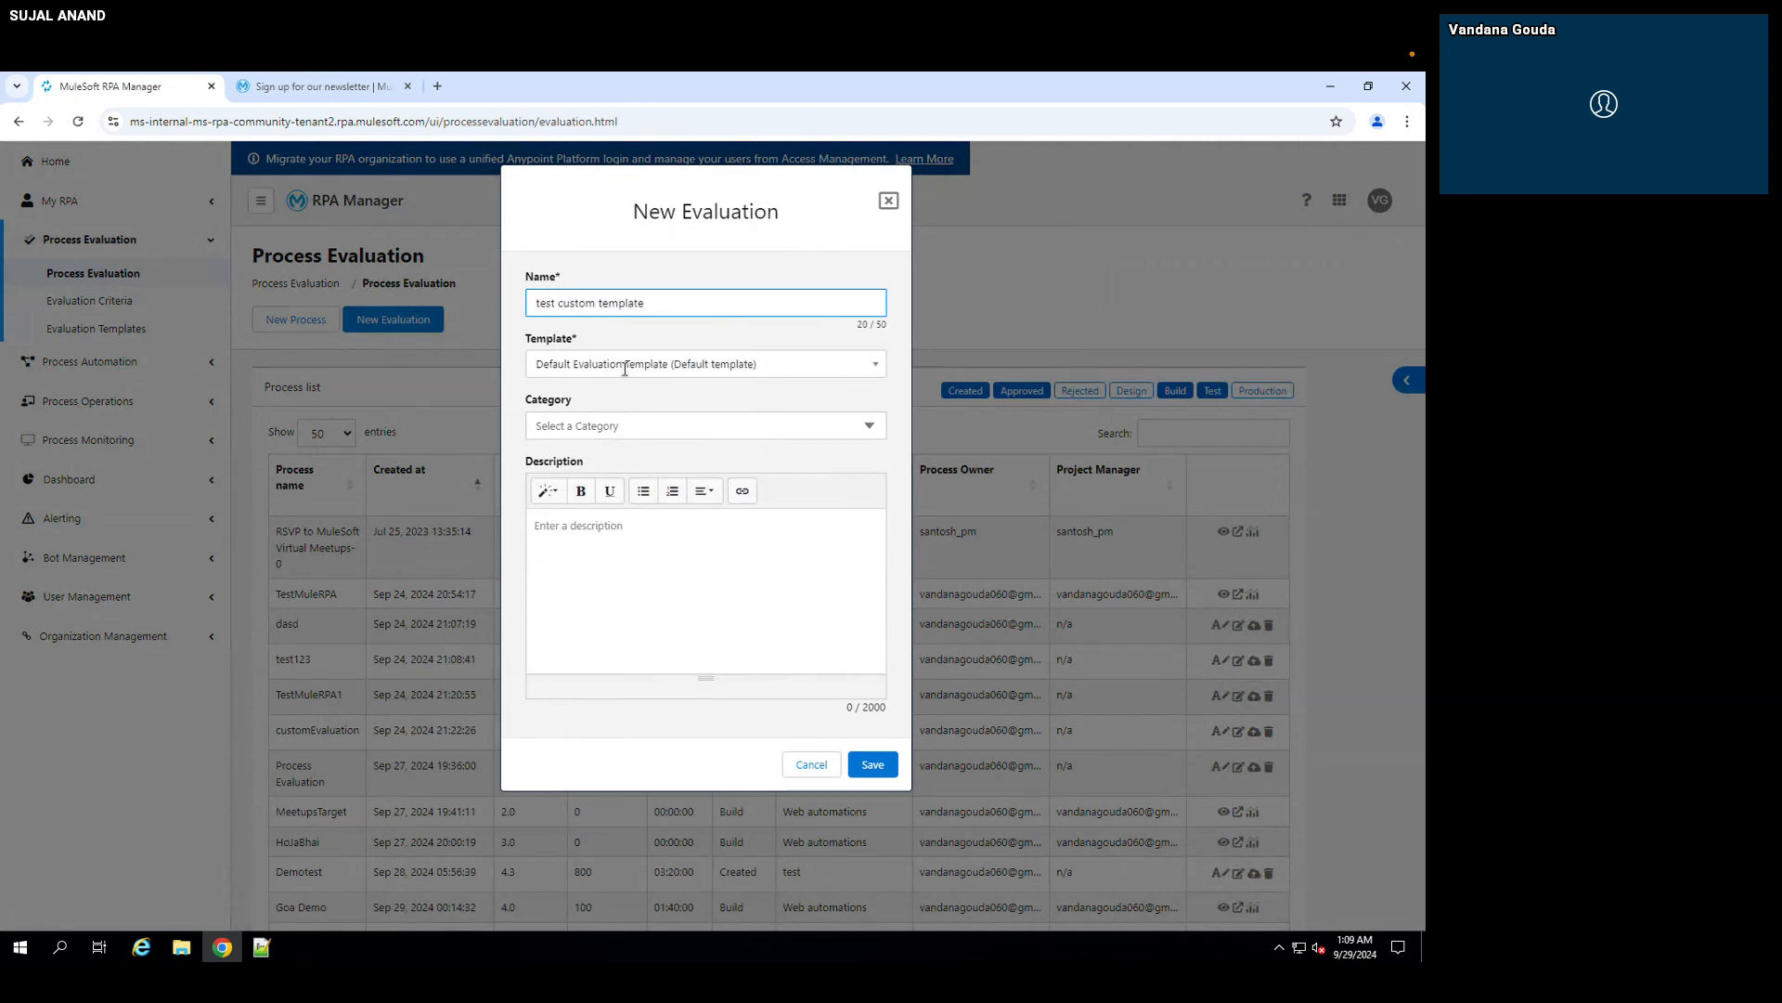
pyautogui.click(624, 369)
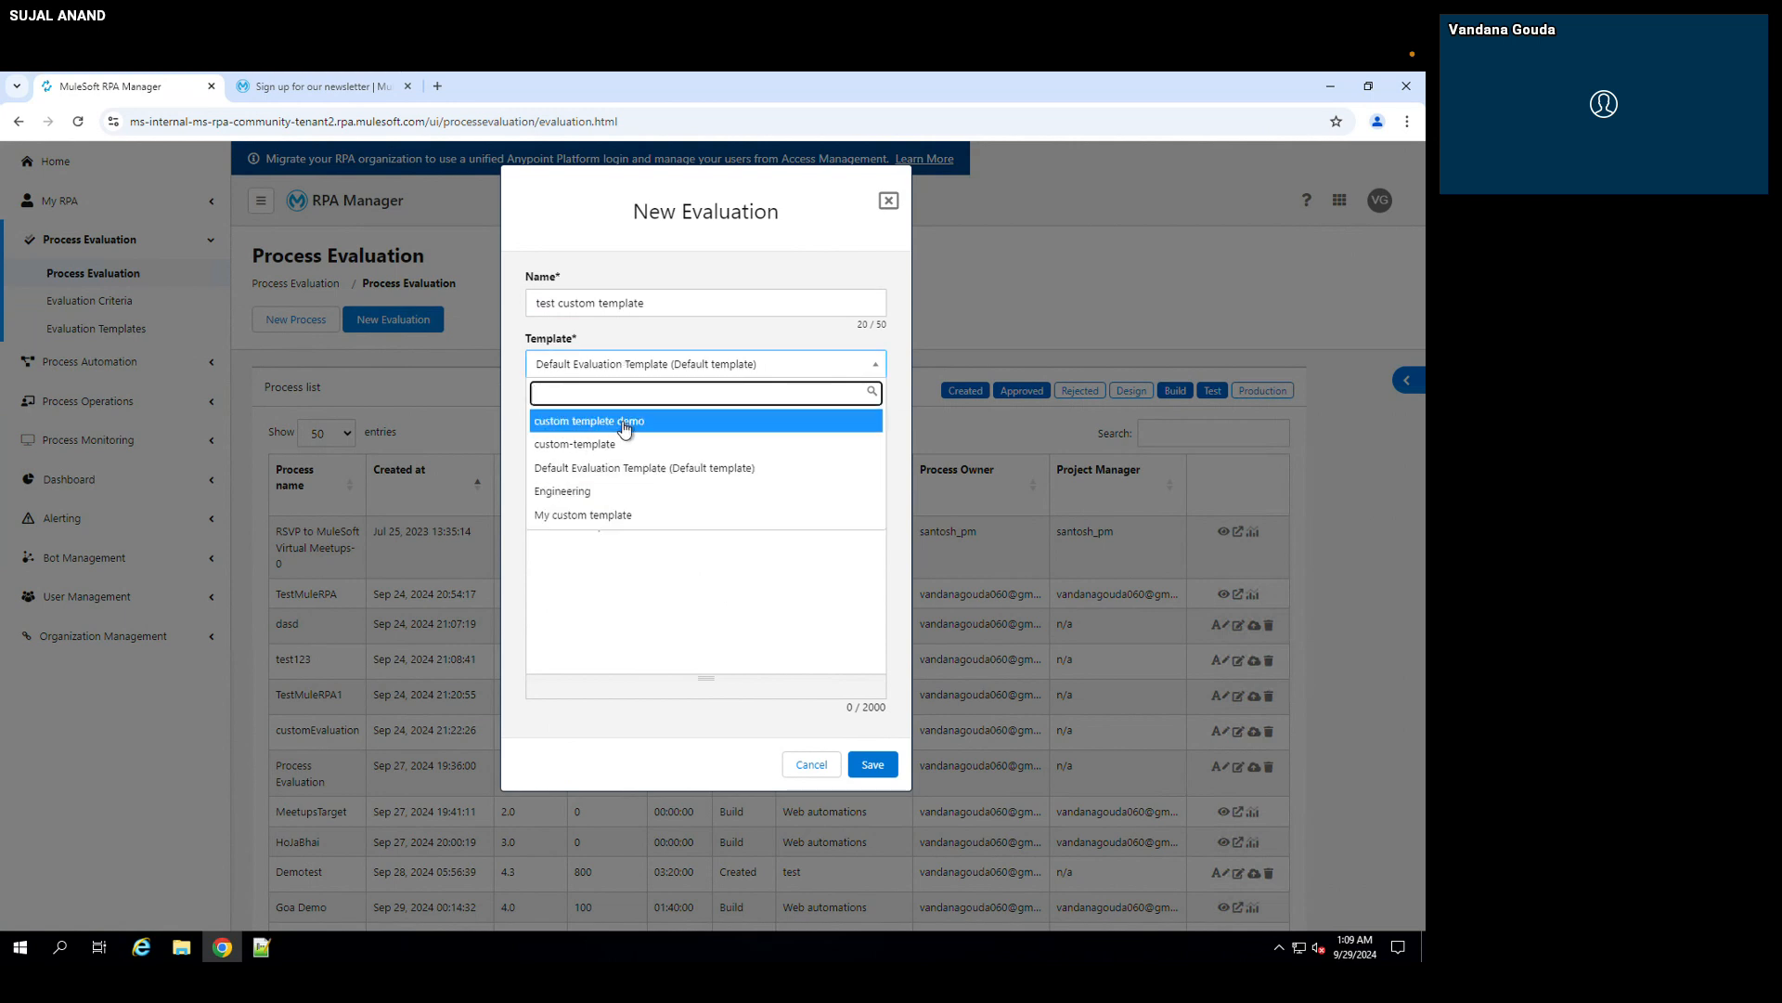
pyautogui.click(611, 421)
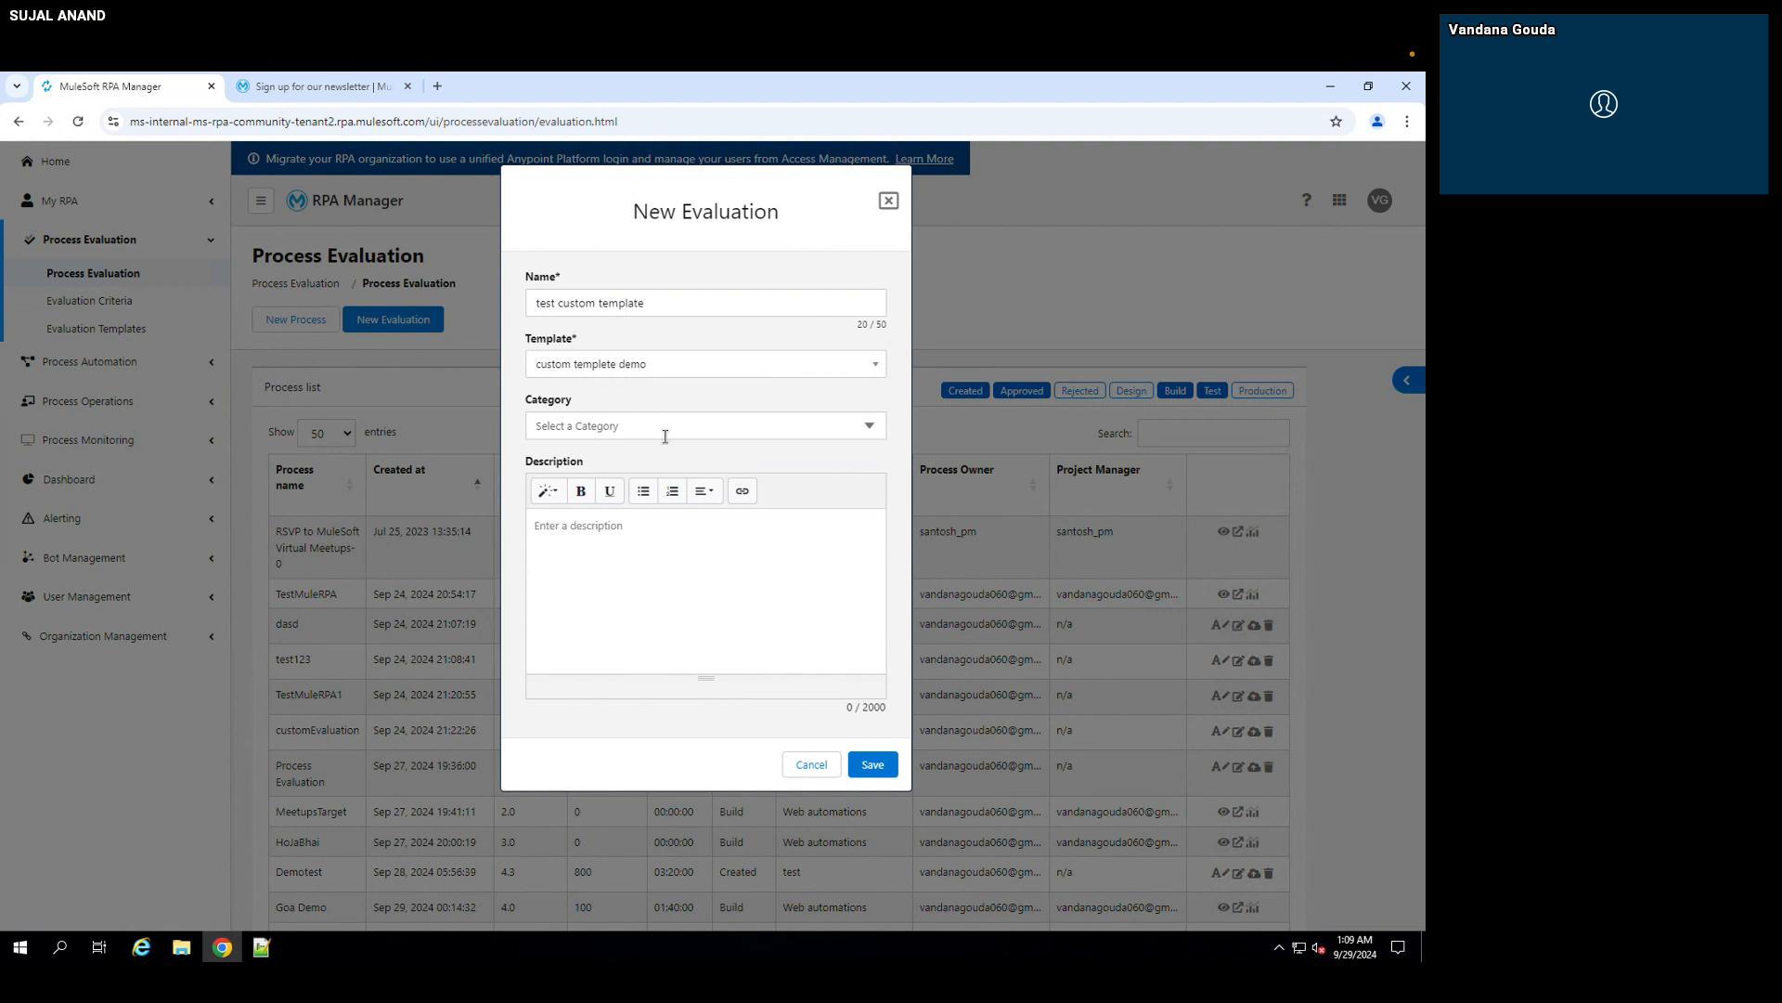
pyautogui.click(878, 772)
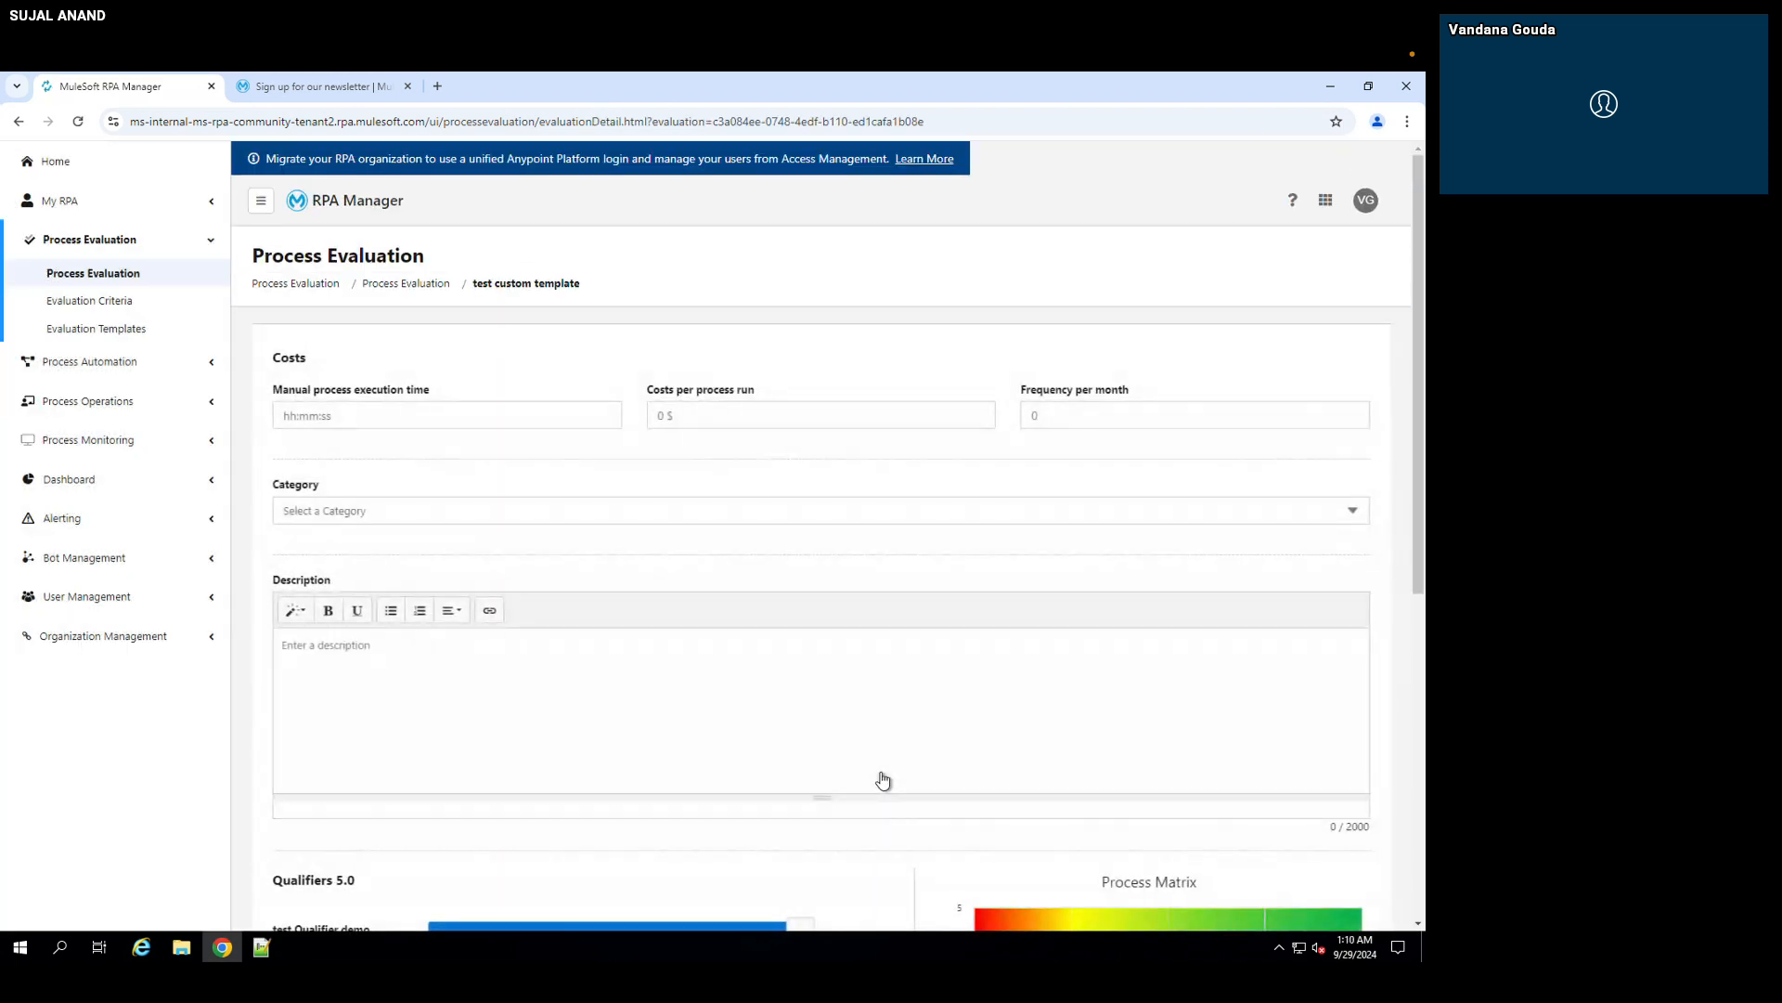
# Step: Examine the custom qualifiers and benefits that the template supplies to the evaluation, including test Qualifier demo and test Benefit demo
pyautogui.scroll(-2, 883, 780)
pyautogui.scroll(-2, 882, 779)
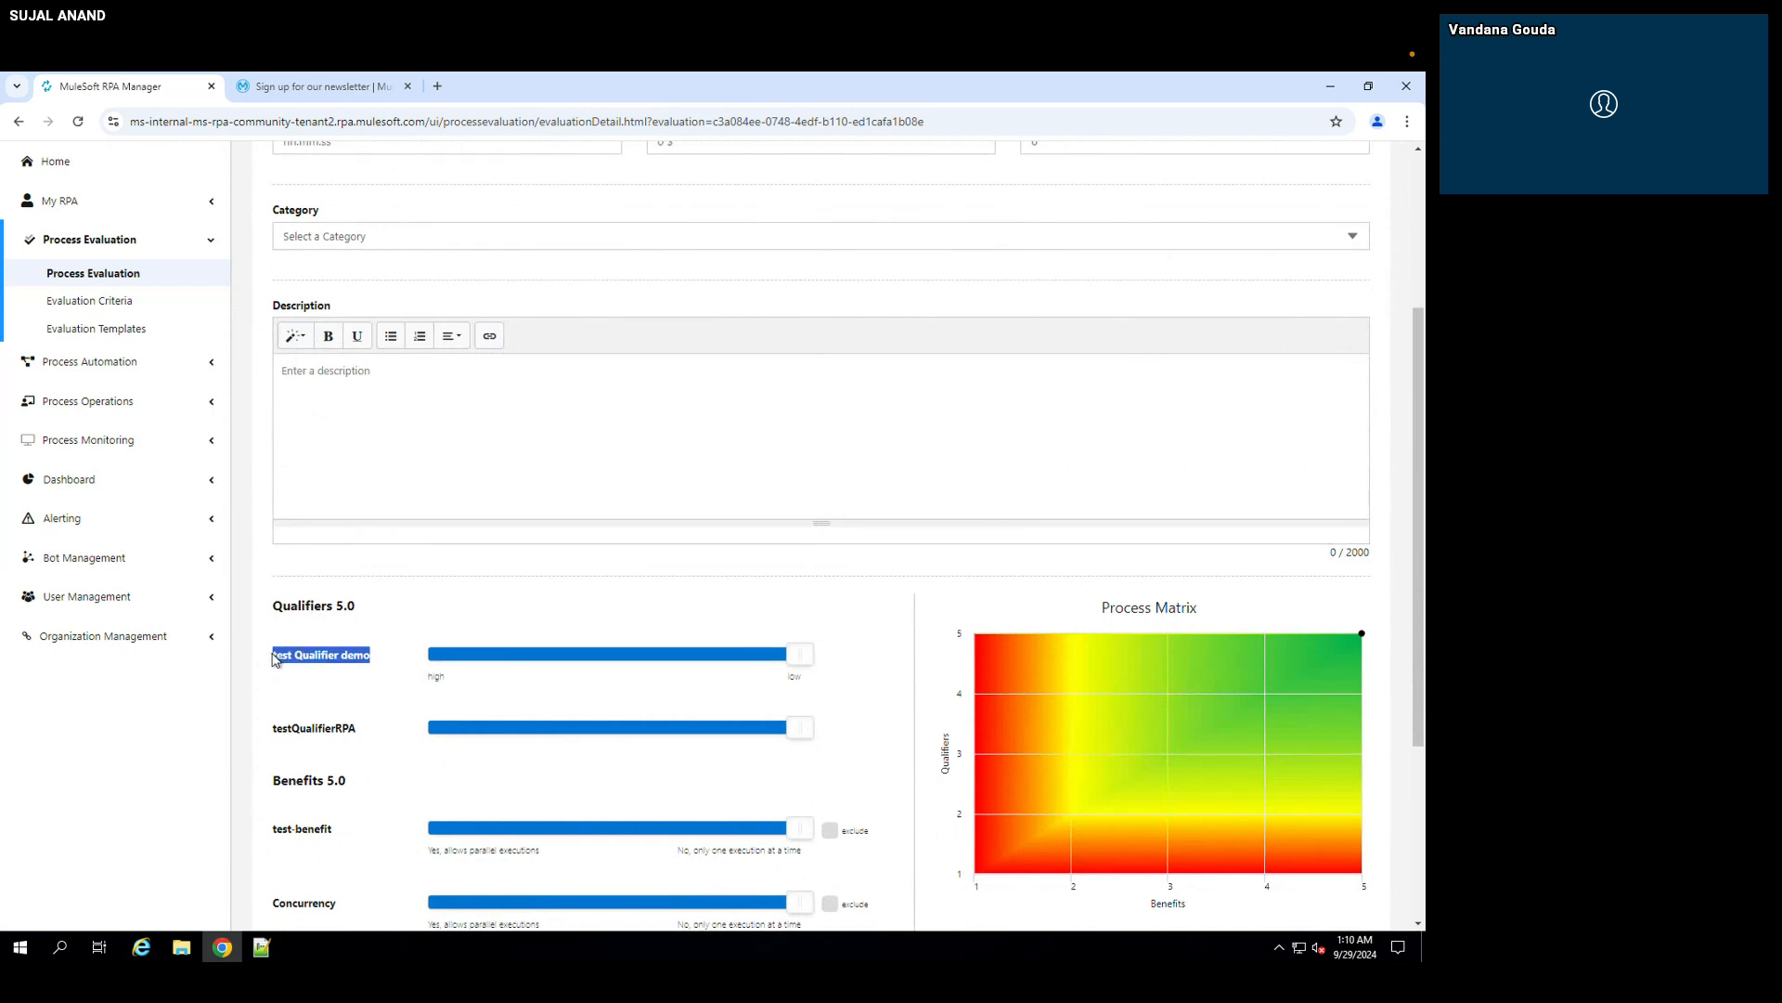
pyautogui.click(332, 659)
pyautogui.scroll(-2, 332, 661)
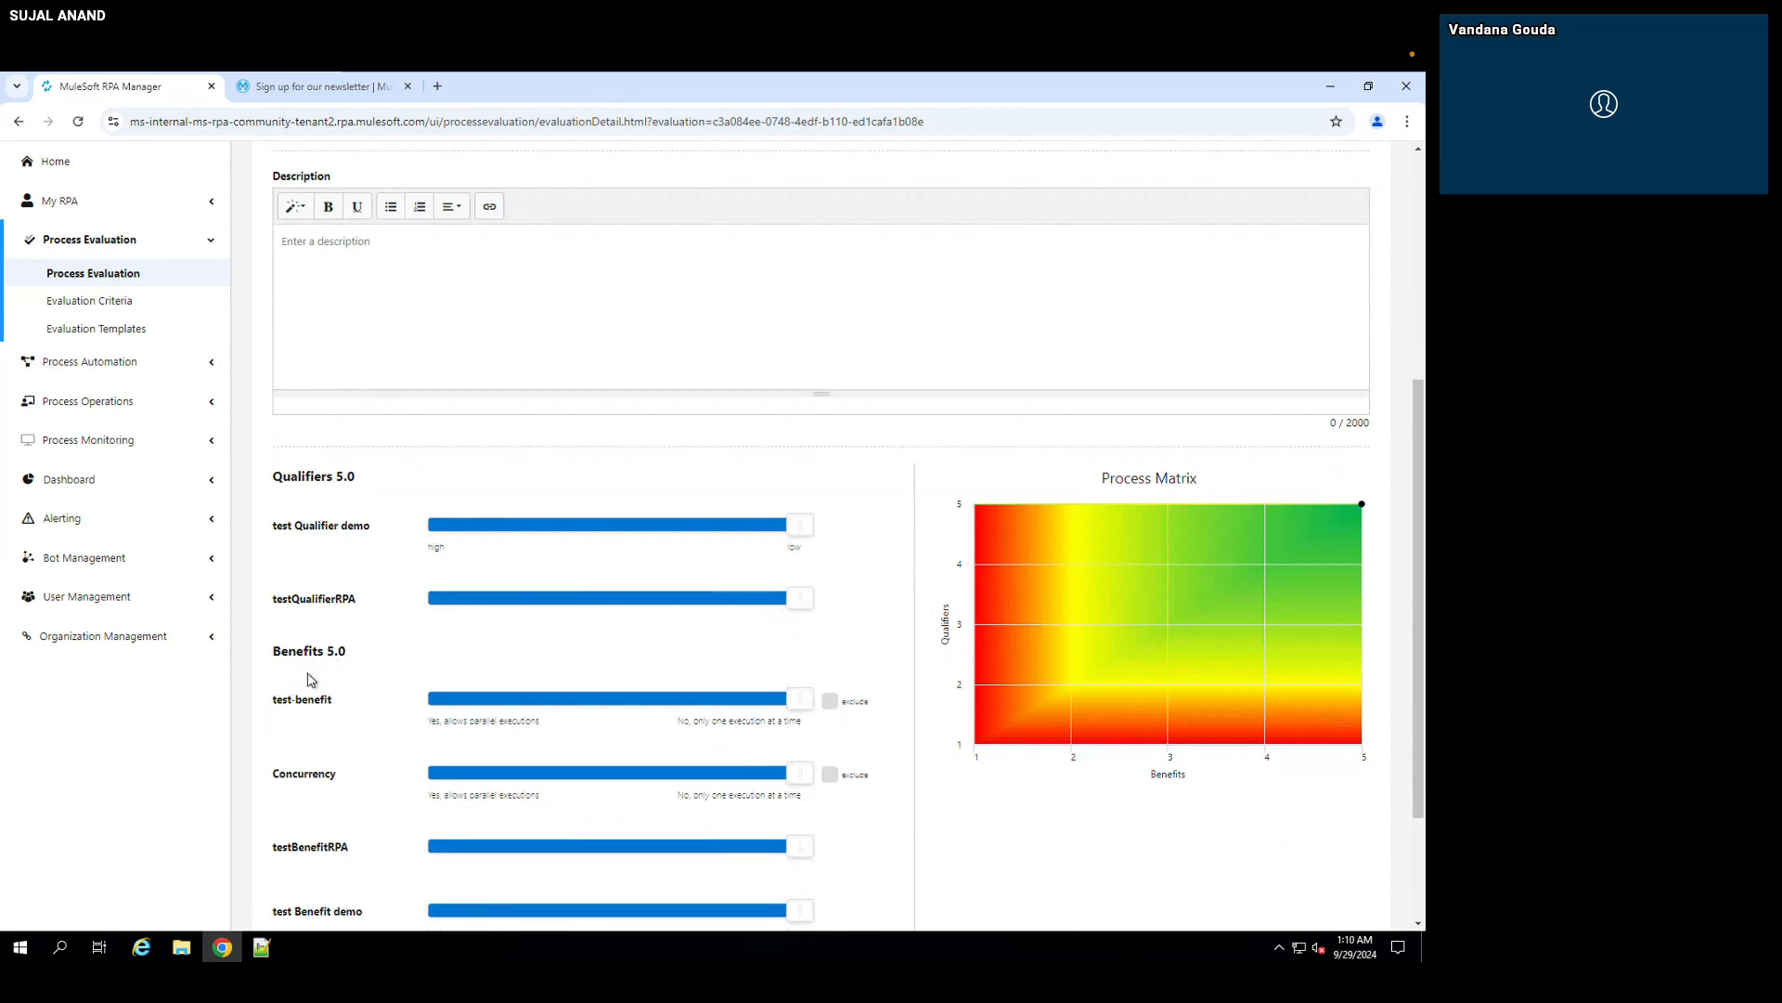
pyautogui.scroll(-1, 308, 677)
pyautogui.scroll(-1, 316, 708)
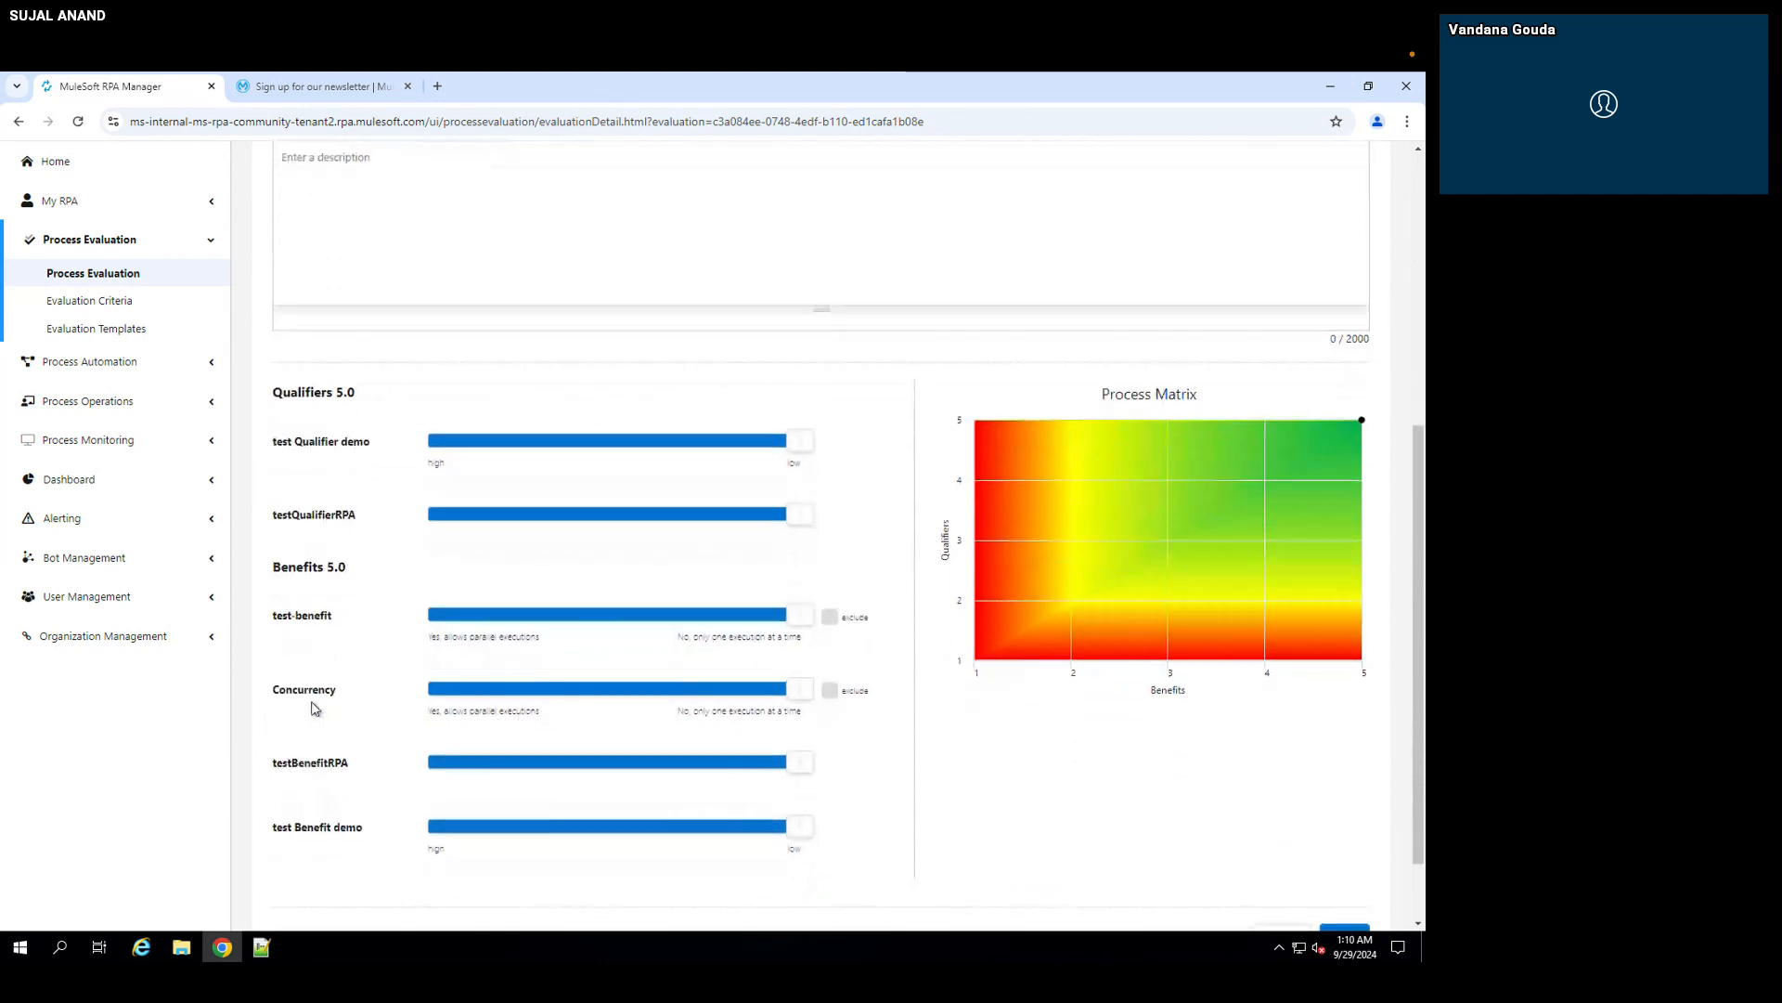
pyautogui.moveTo(354, 794); pyautogui.dragTo(273, 794)
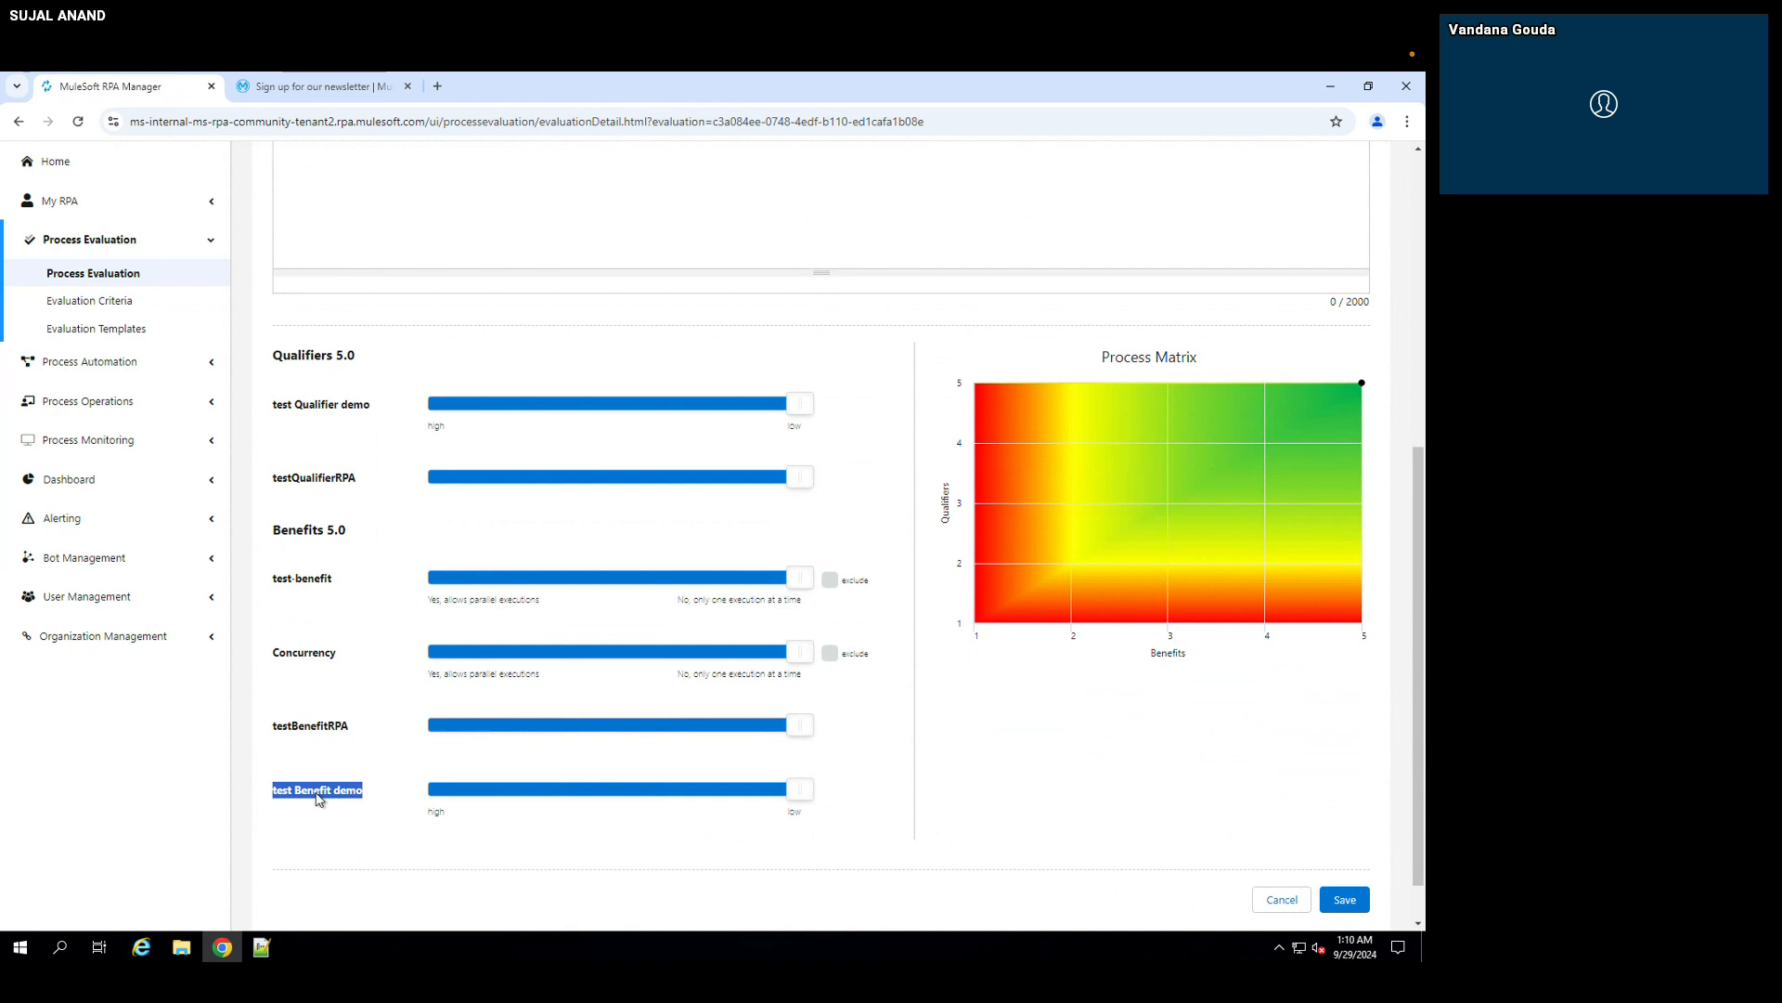
pyautogui.click(317, 799)
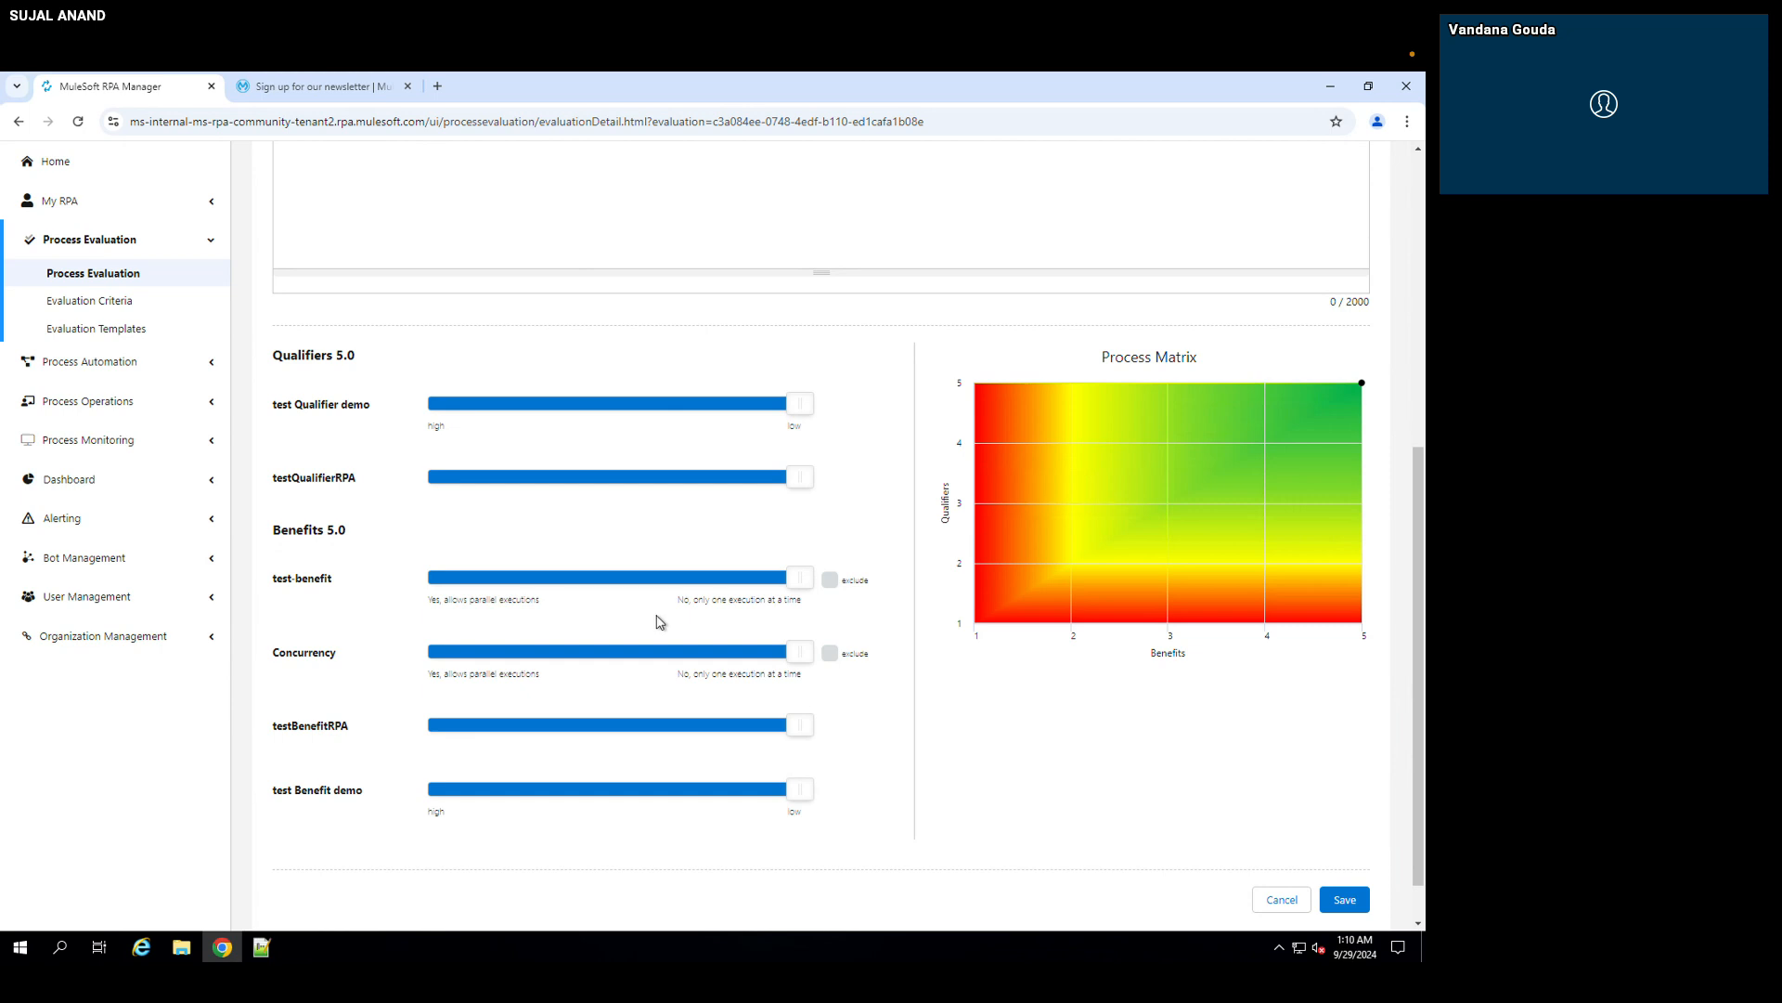
# Step: Try rating test Qualifier demo as "high" and discard the evaluation changes
pyautogui.moveTo(799, 406); pyautogui.dragTo(571, 410)
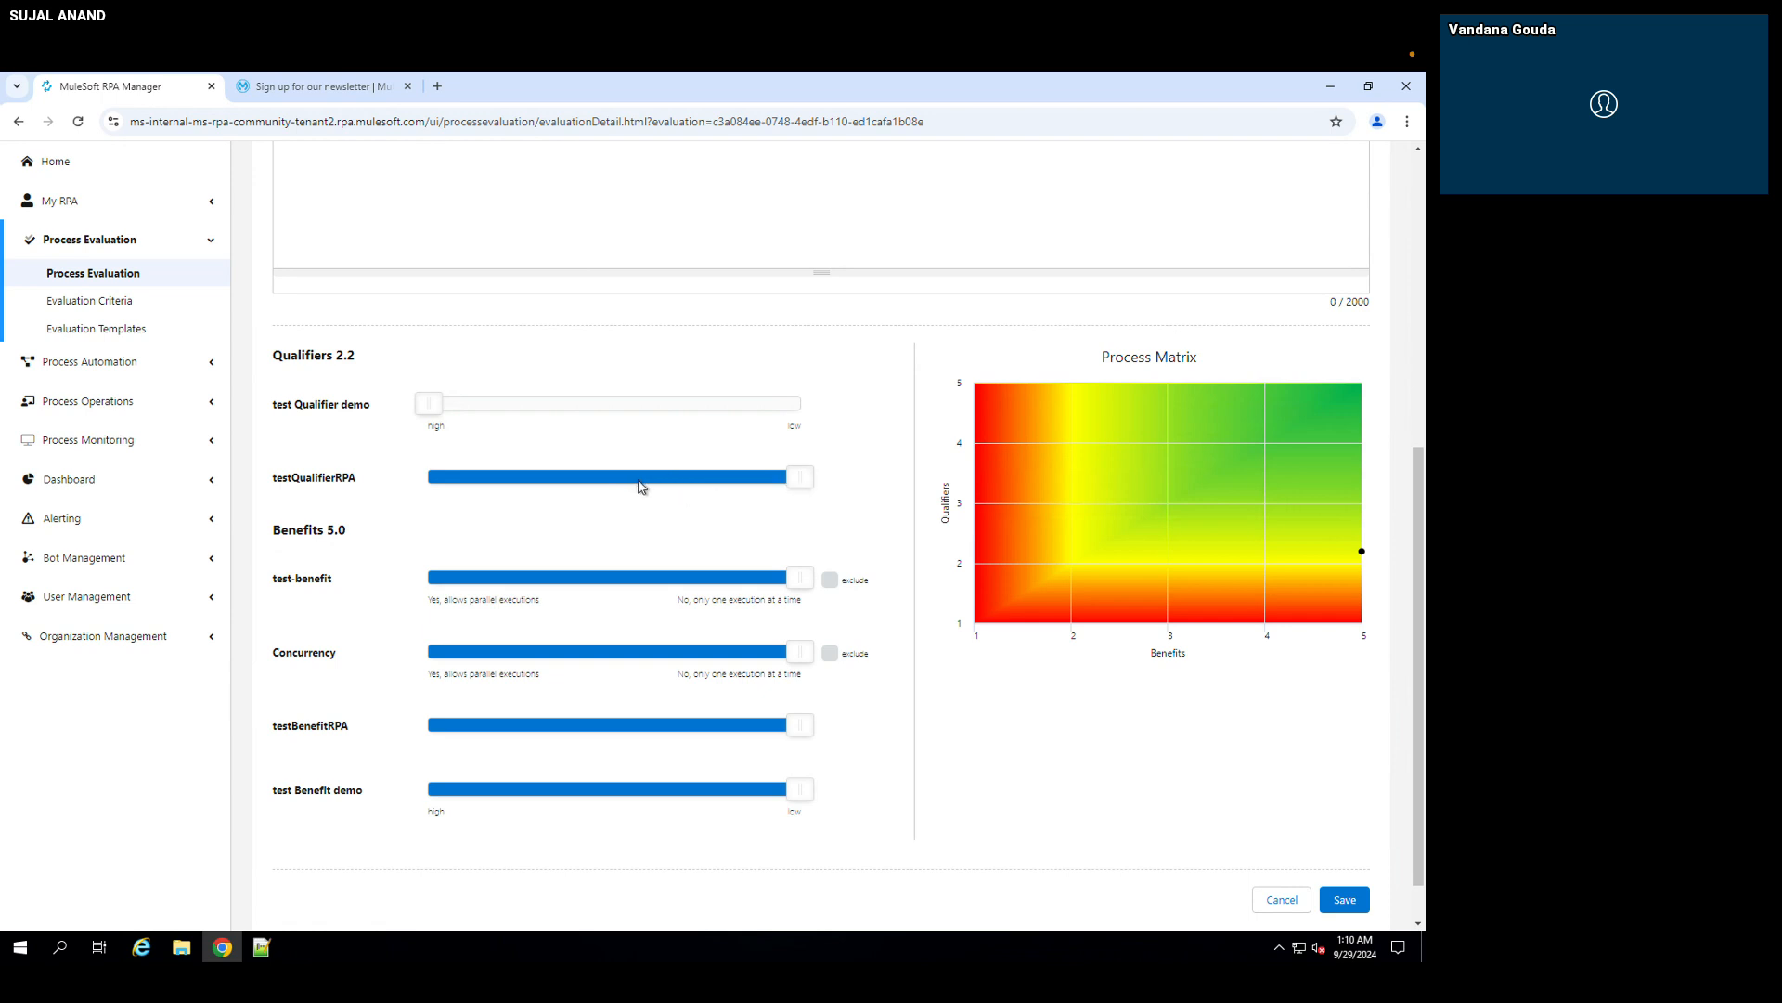
pyautogui.click(1280, 900)
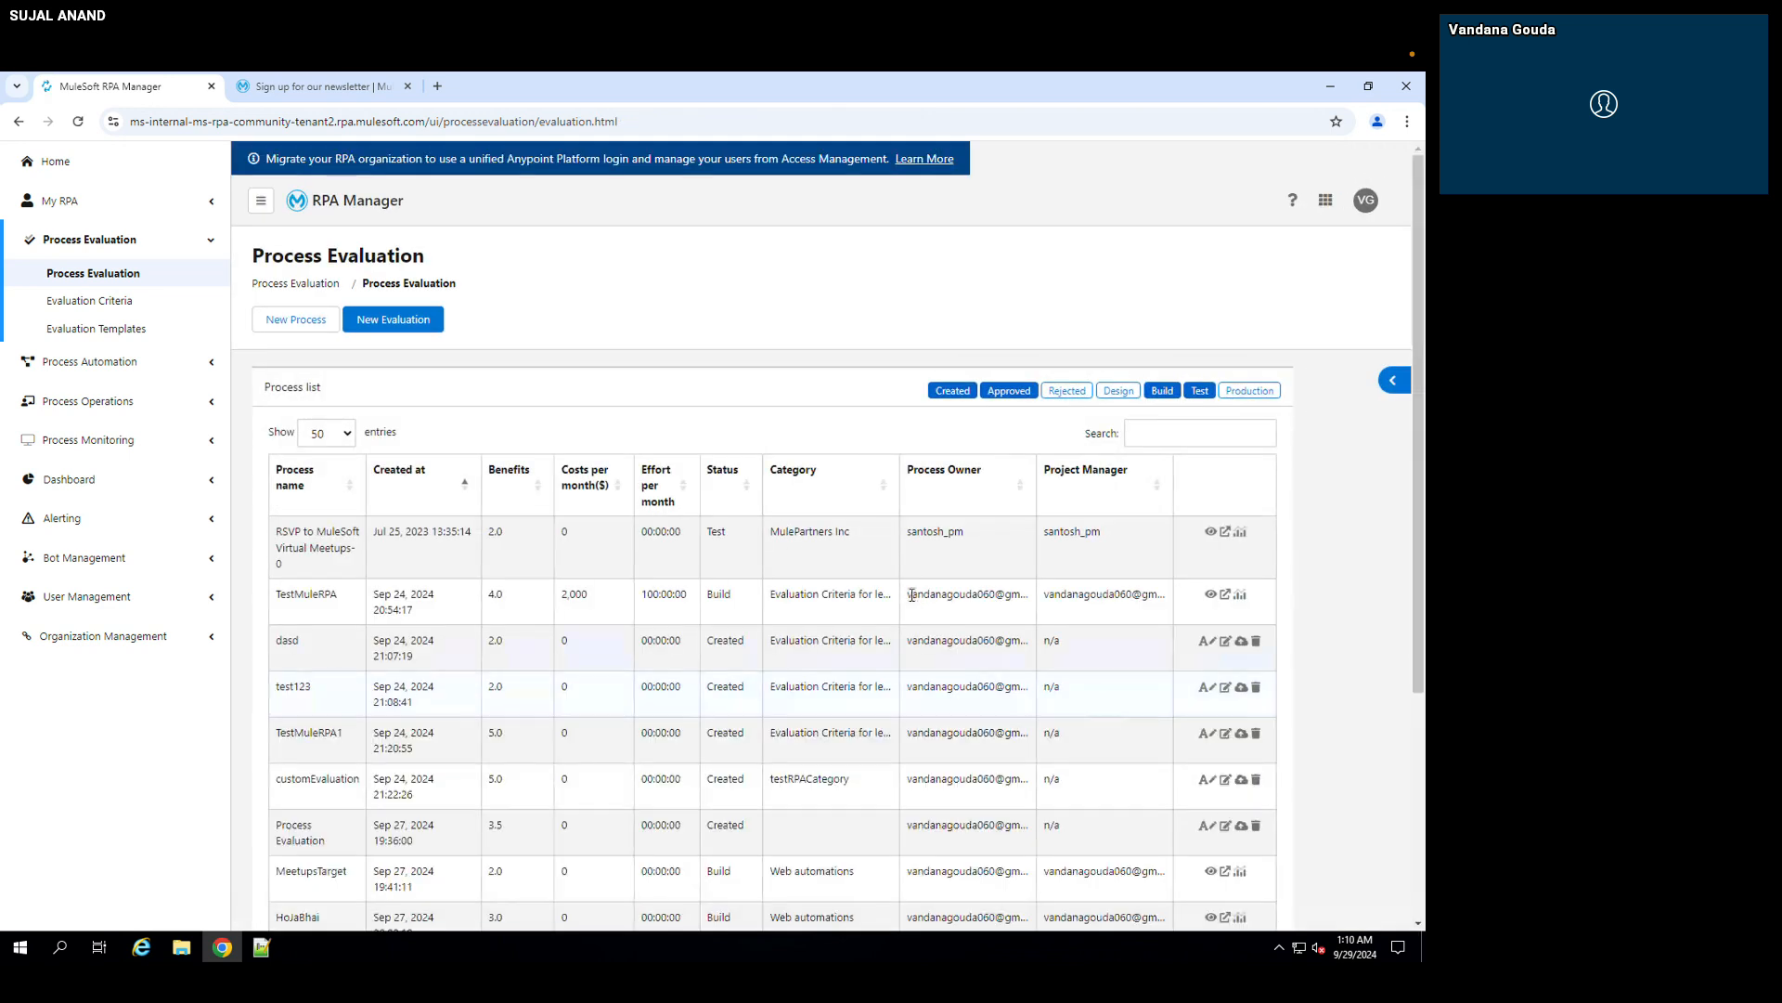
# Step: Find Demo Goa Meetups in the process evaluation list and check its status
pyautogui.scroll(-1, 647, 673)
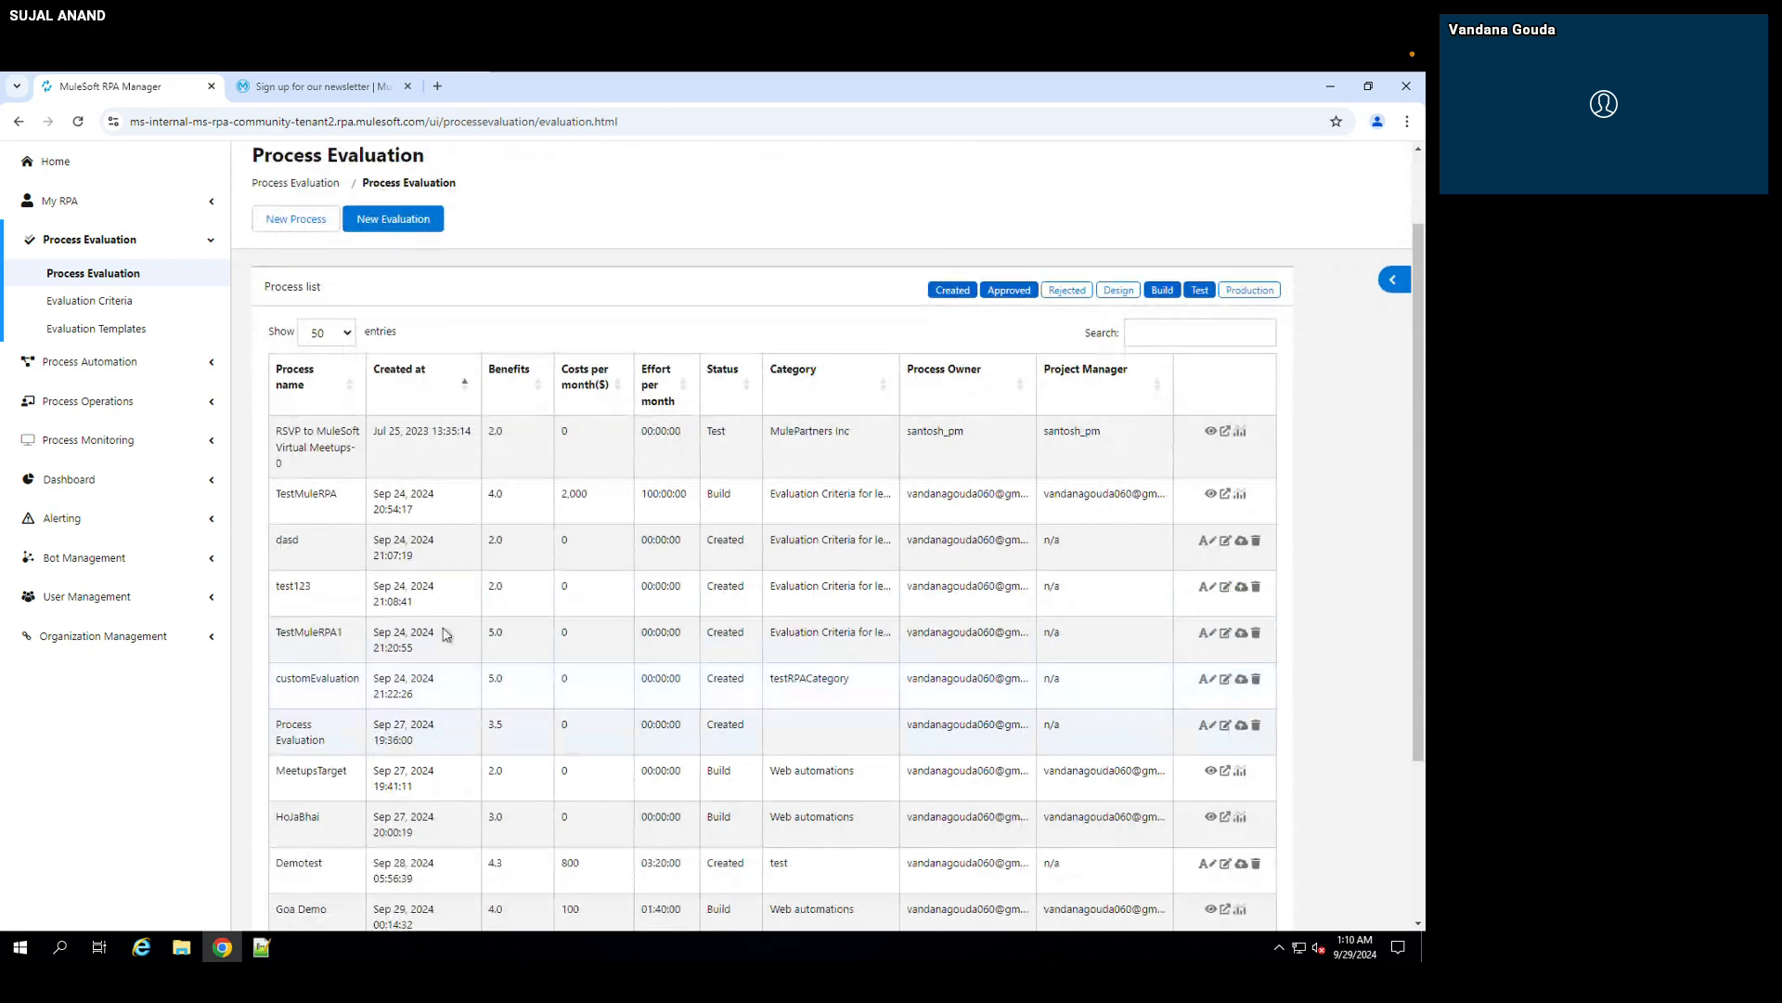
pyautogui.scroll(-1, 414, 825)
pyautogui.scroll(-1, 415, 821)
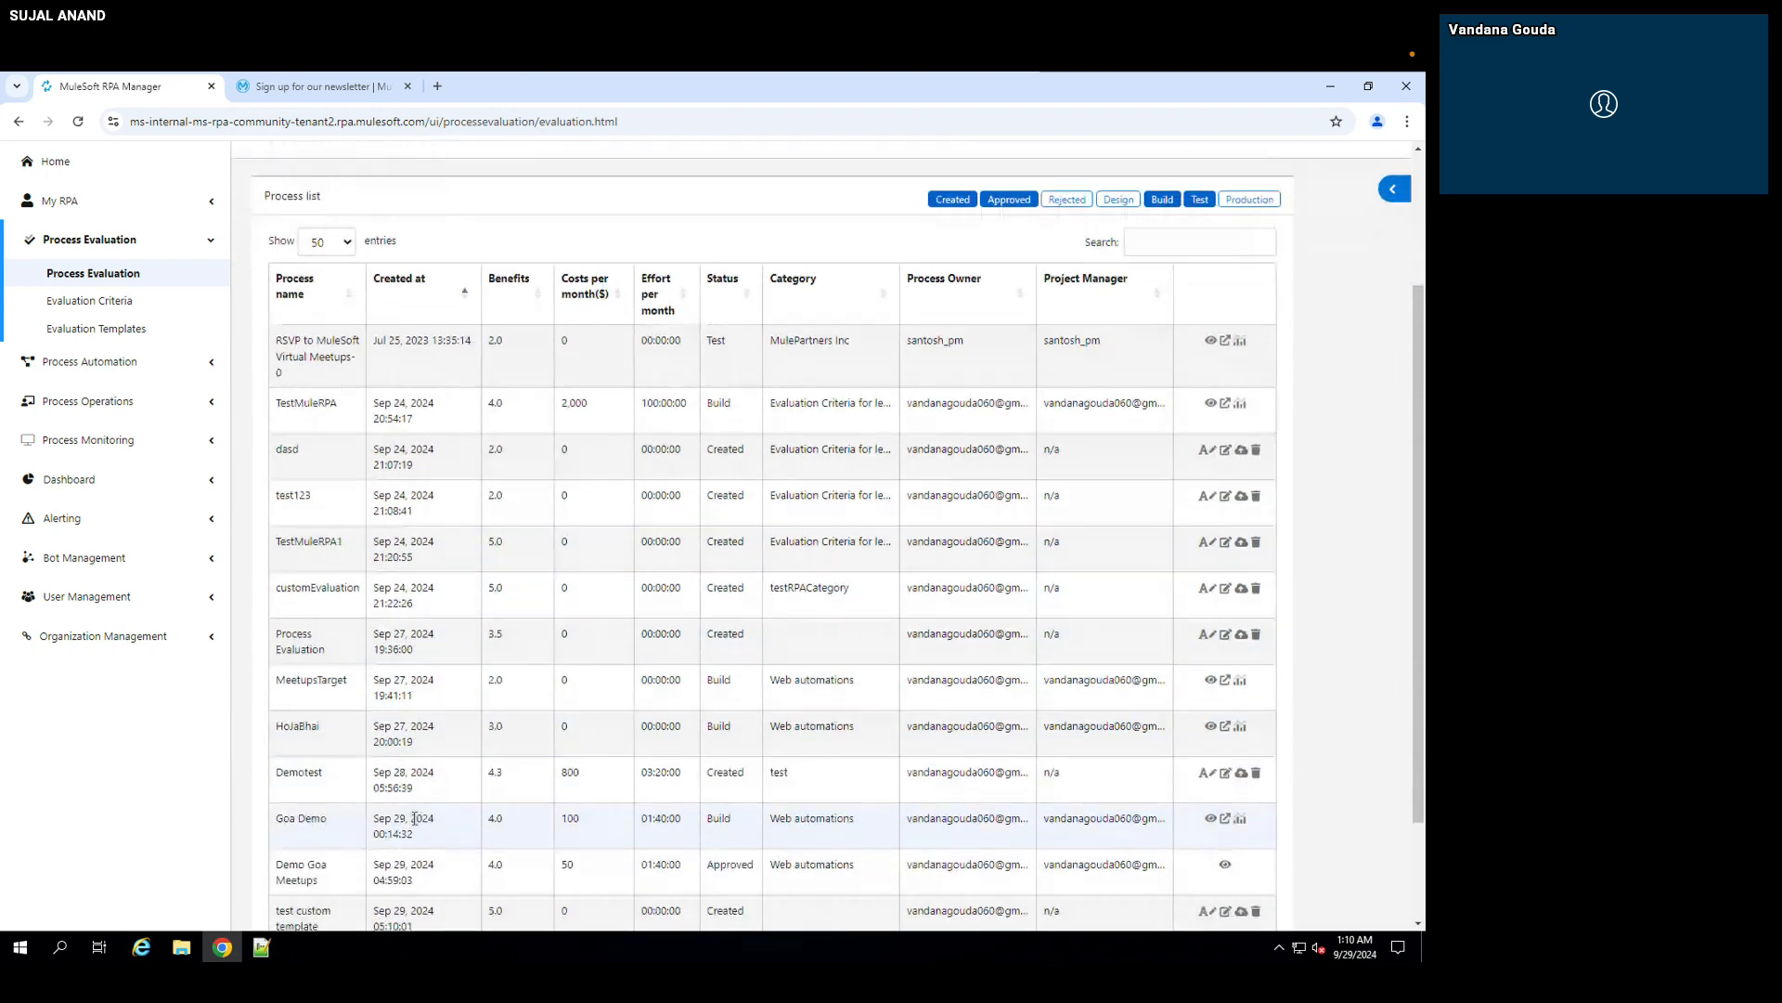
pyautogui.scroll(-2, 415, 819)
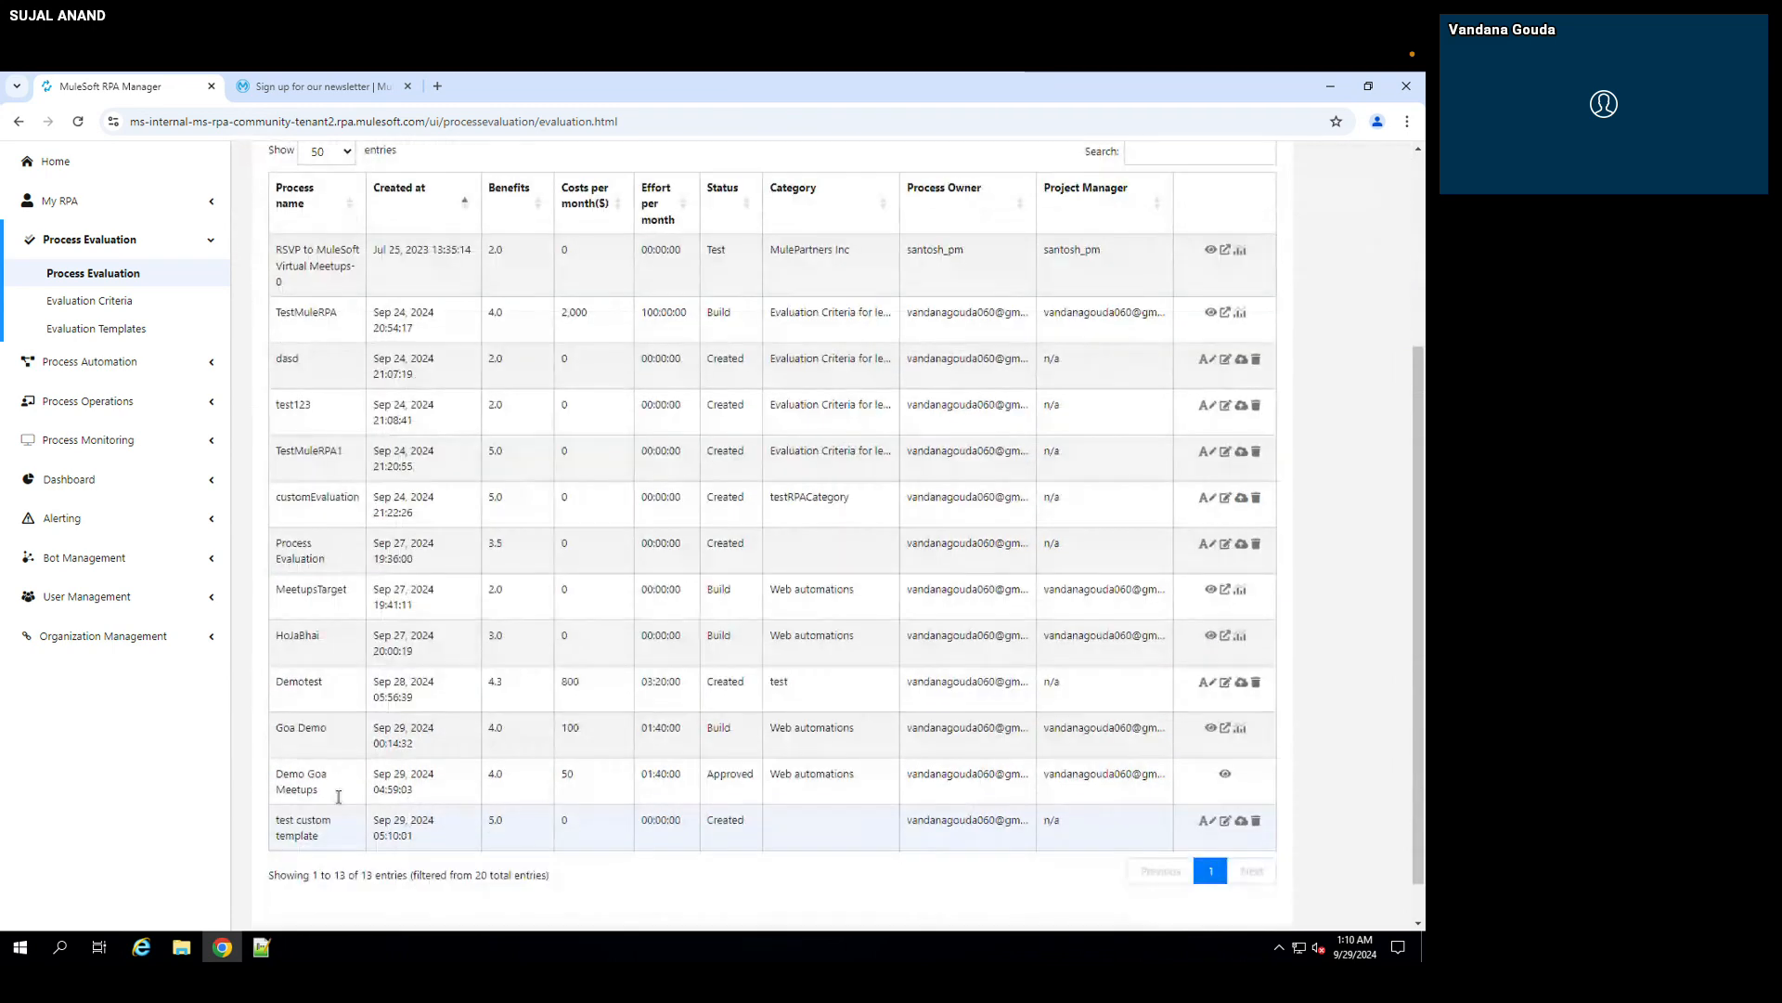
pyautogui.moveTo(338, 796); pyautogui.dragTo(274, 772)
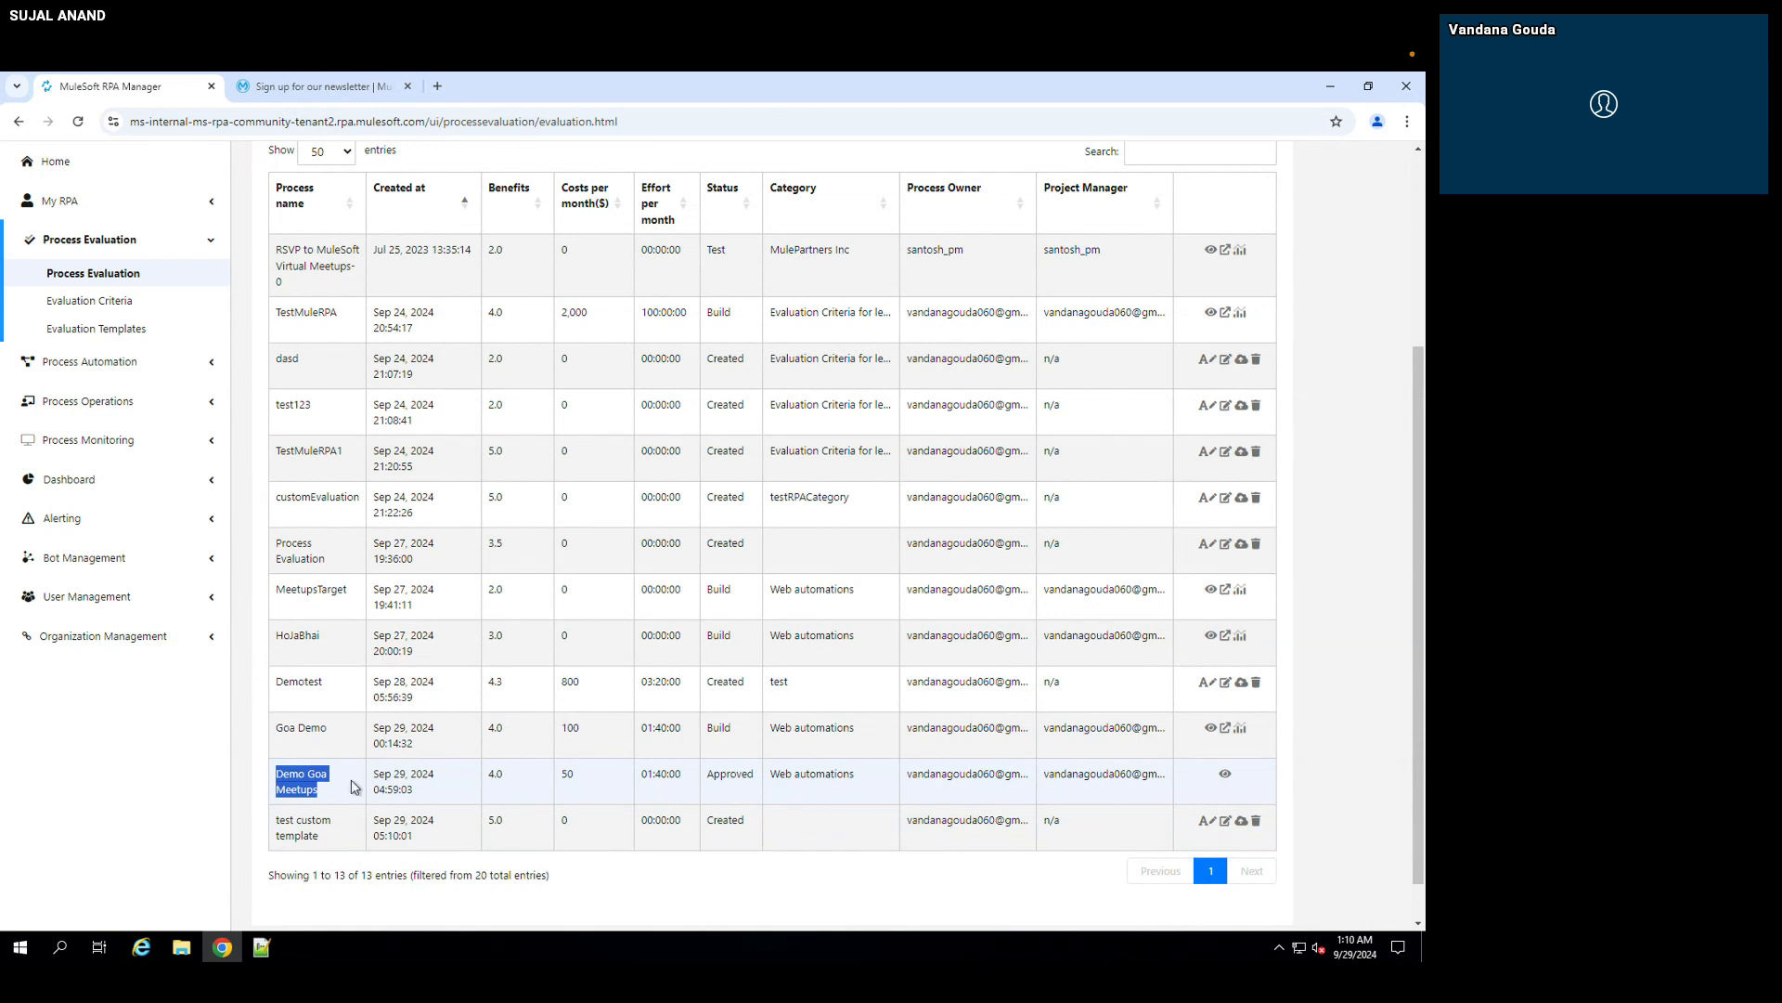
pyautogui.click(729, 773)
pyautogui.doubleClick(729, 772)
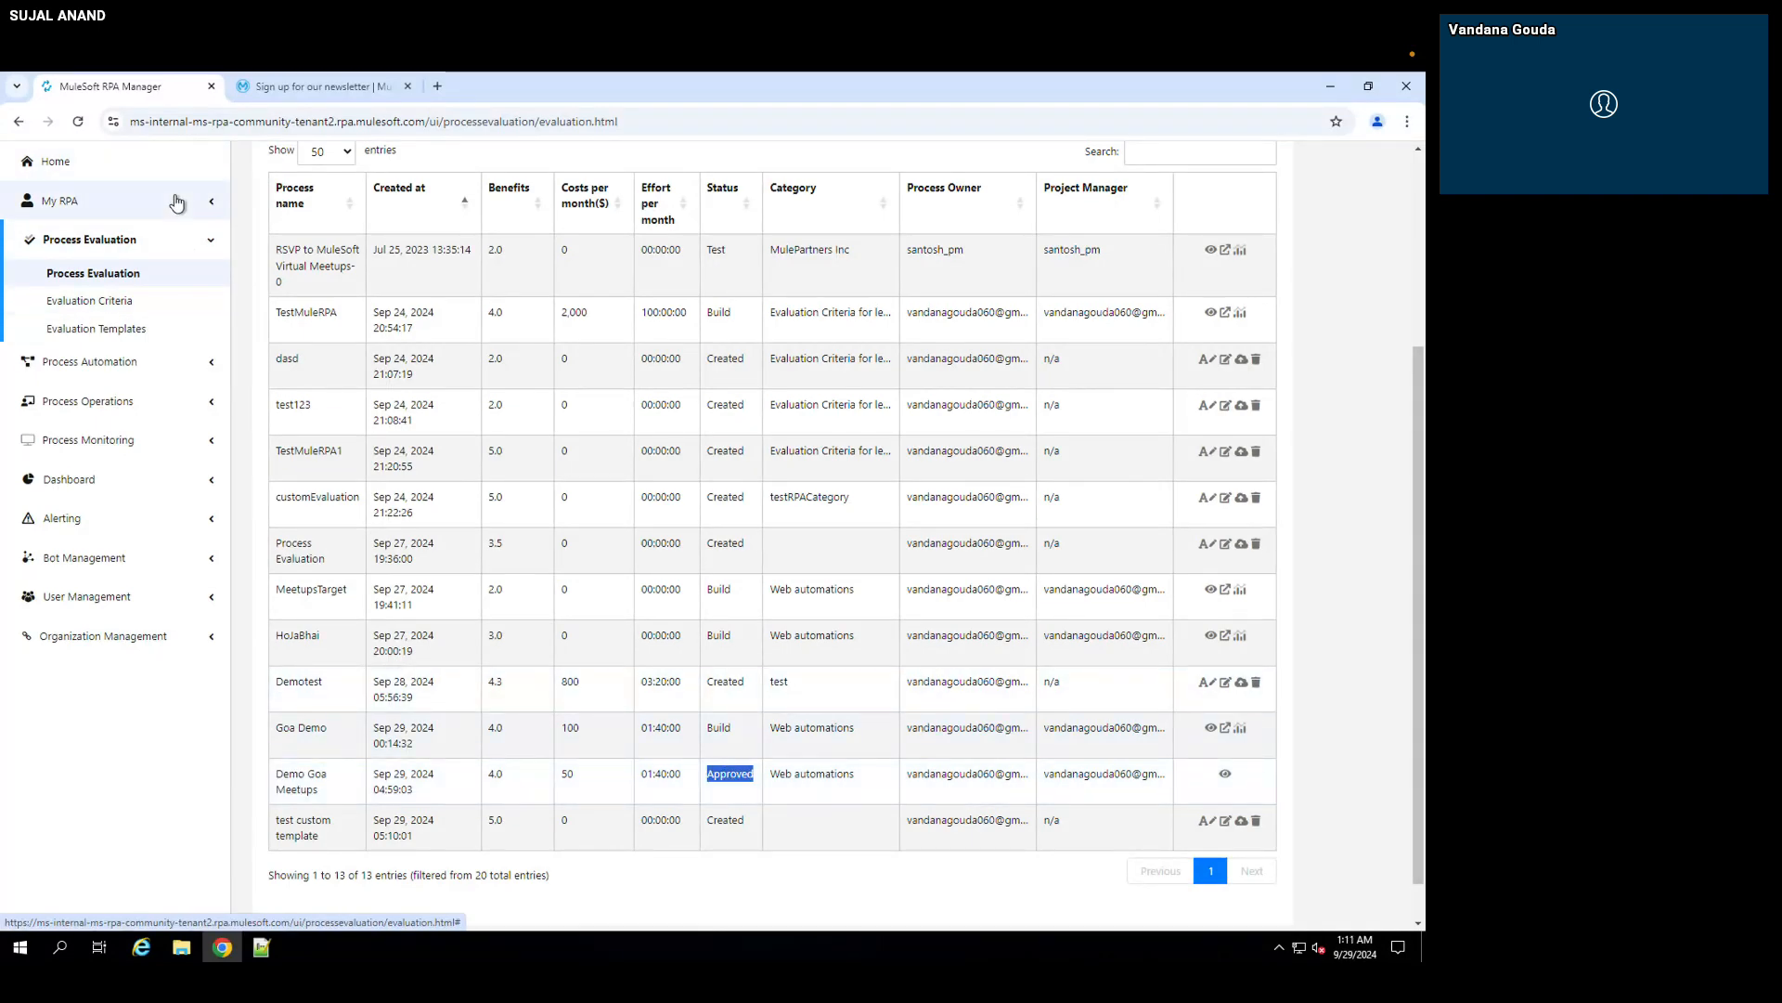
pyautogui.moveTo(325, 791); pyautogui.dragTo(273, 781)
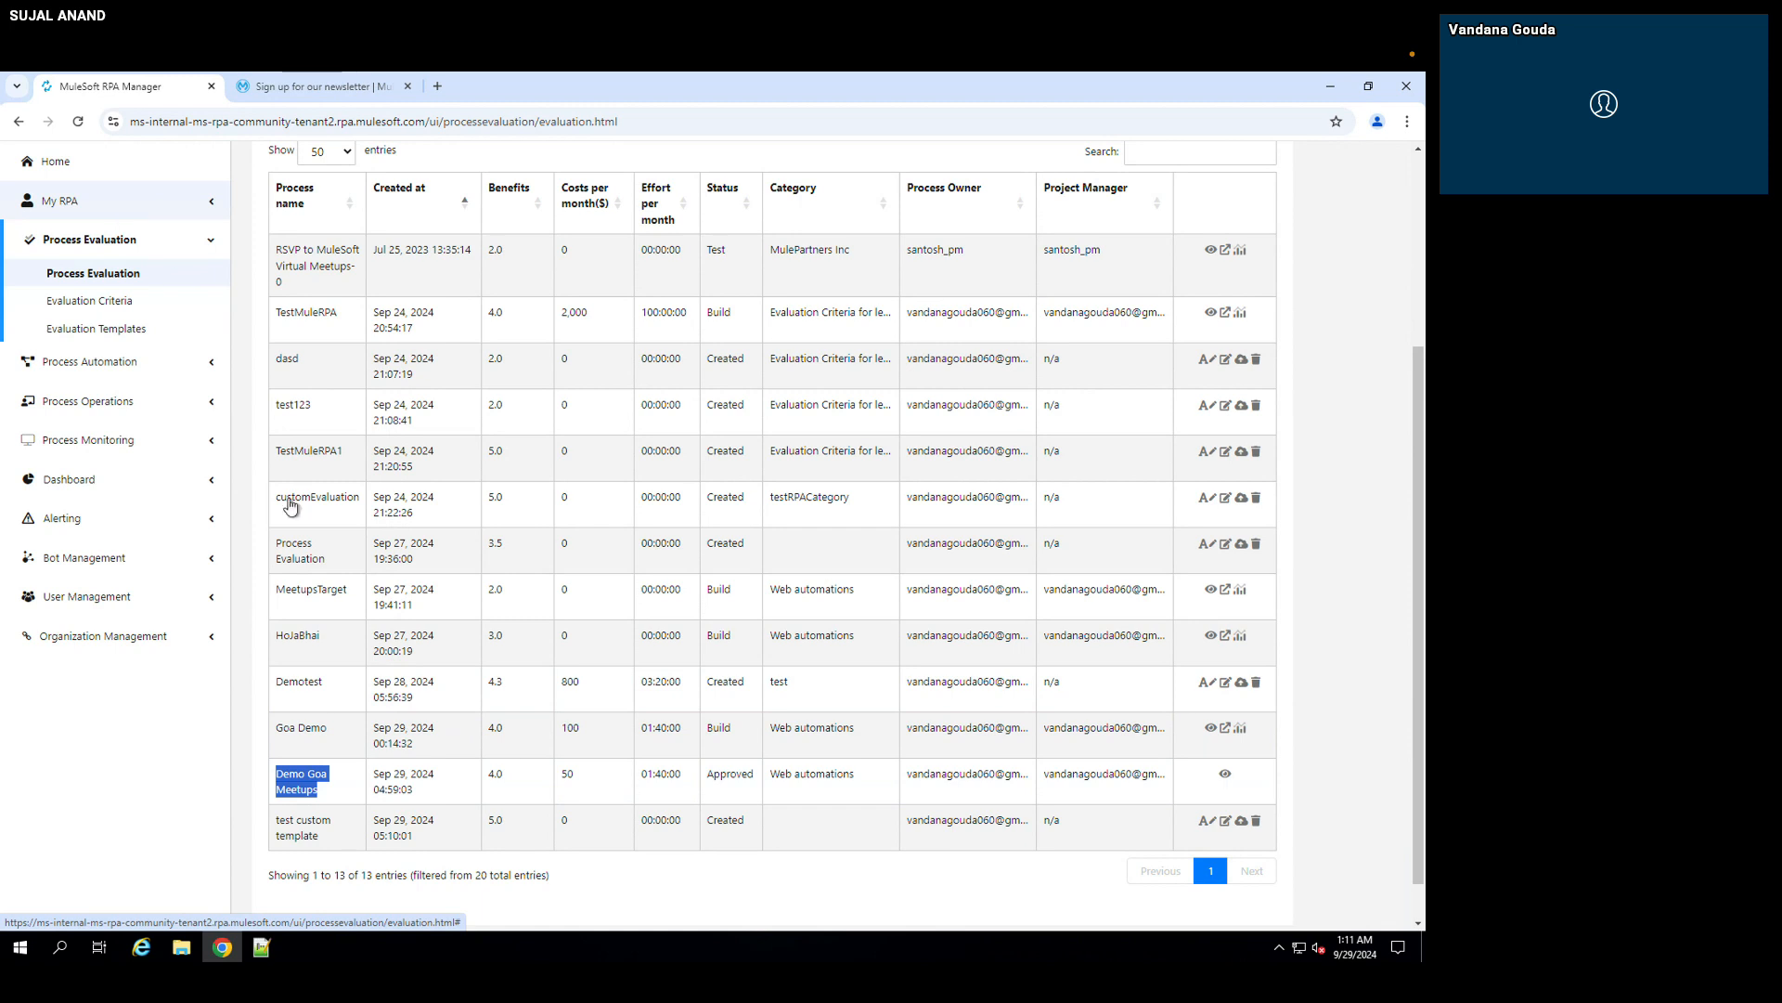
# Step: Open My Backlog and locate the Demo Goa Meetups process
pyautogui.click(142, 215)
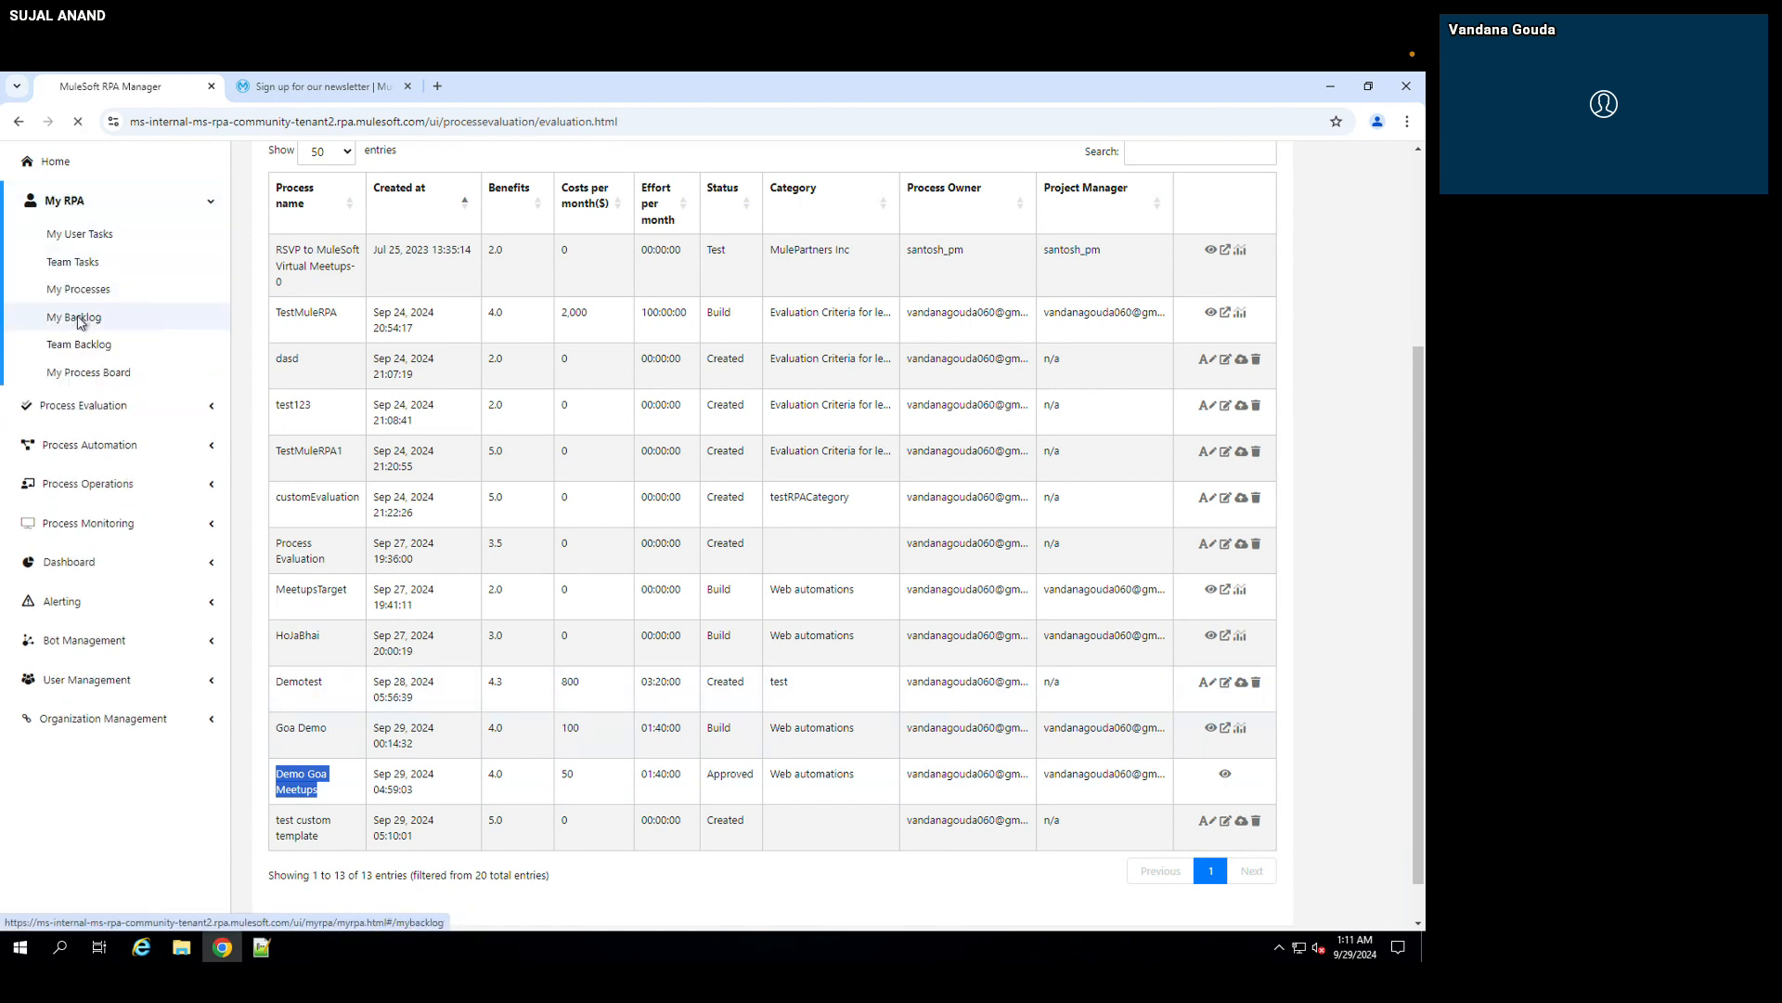
pyautogui.click(80, 319)
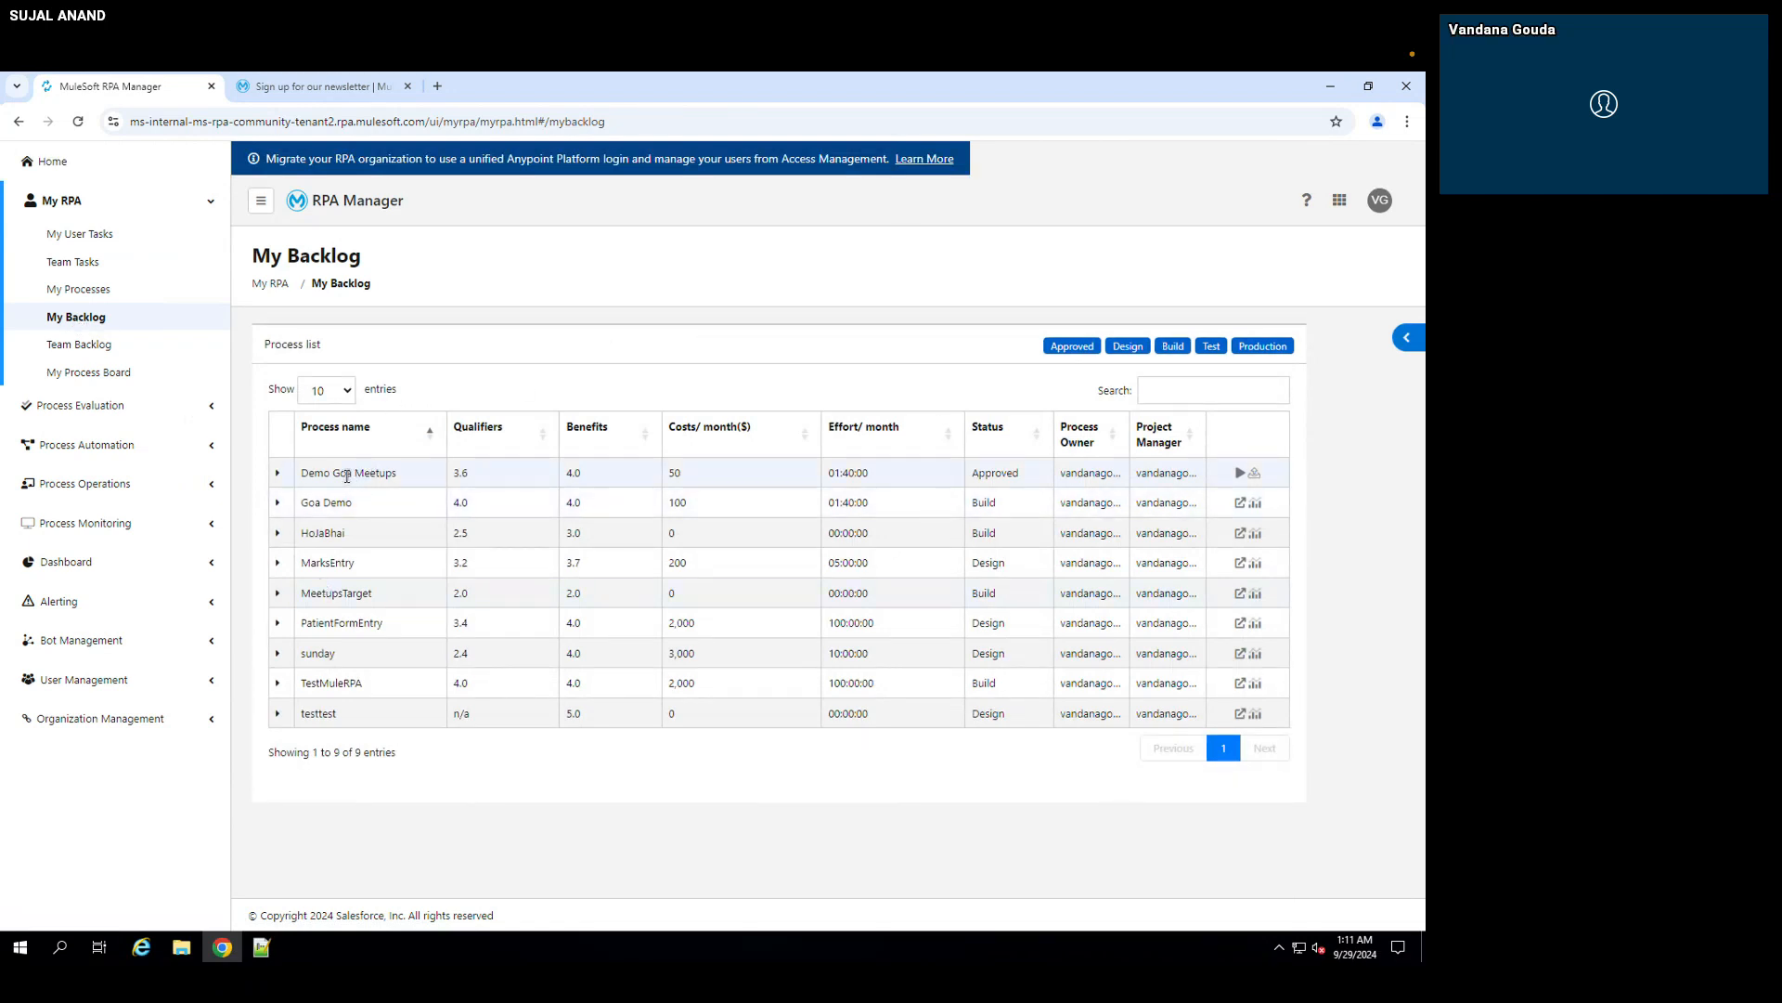
pyautogui.moveTo(301, 473); pyautogui.dragTo(402, 475)
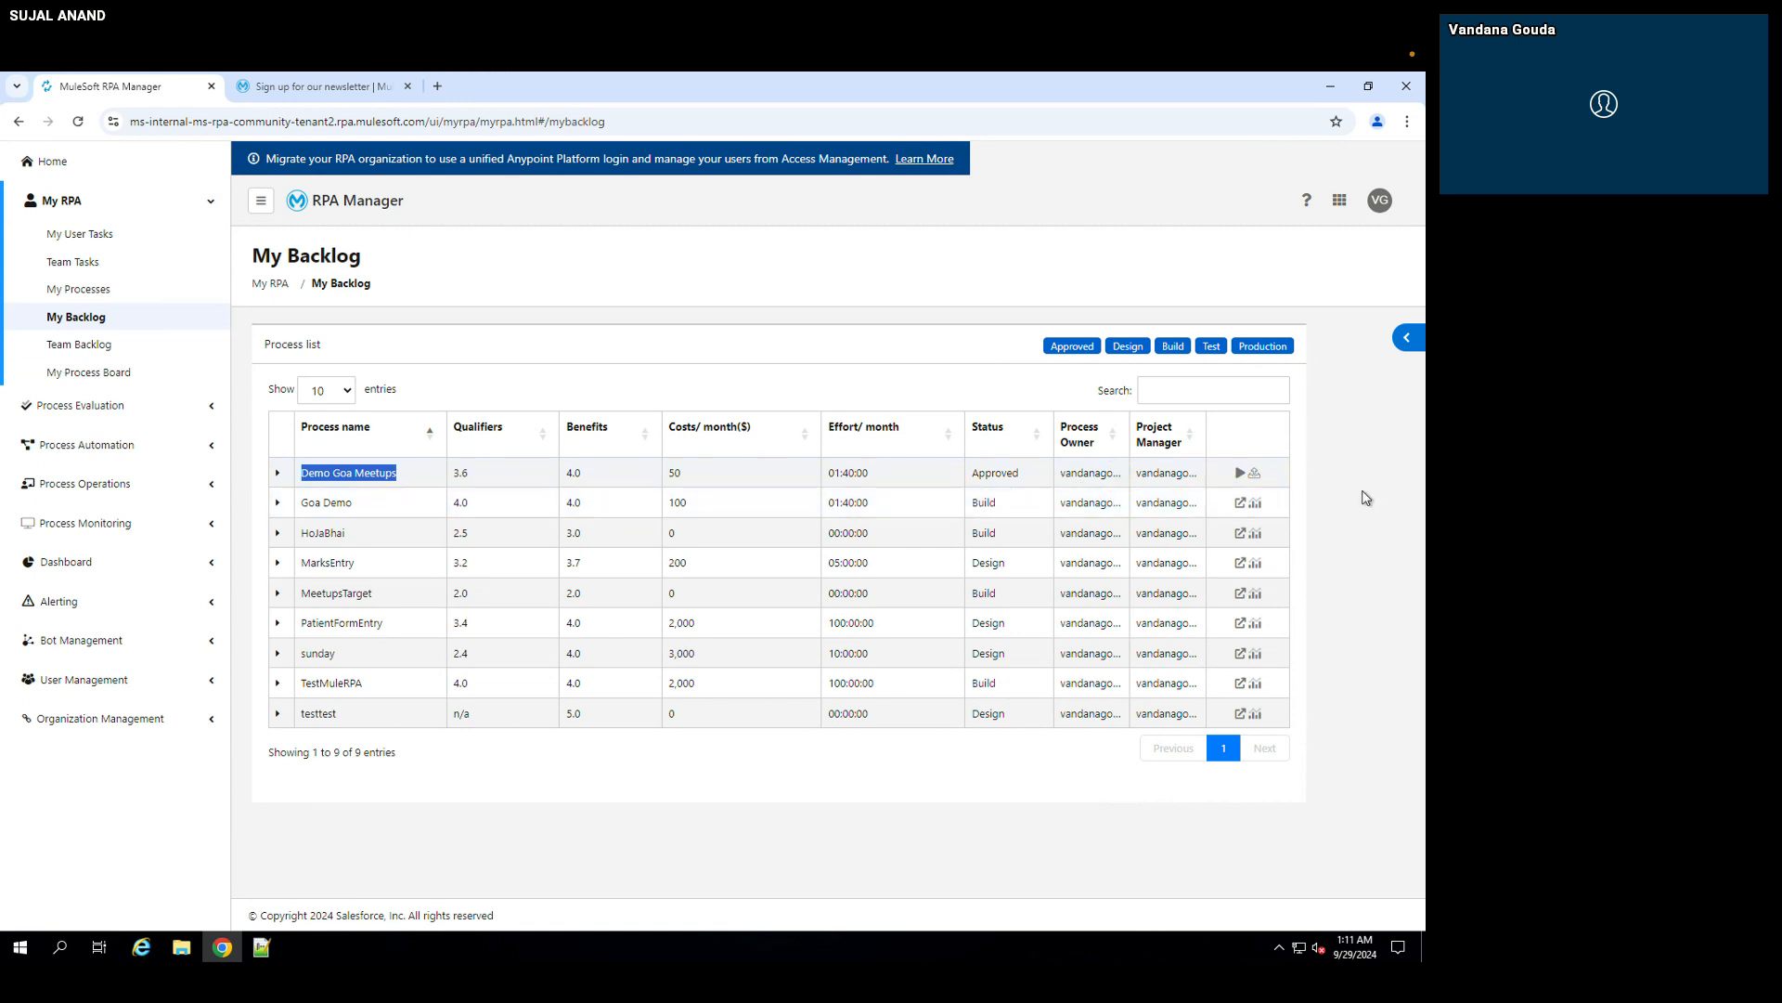
pyautogui.click(1255, 476)
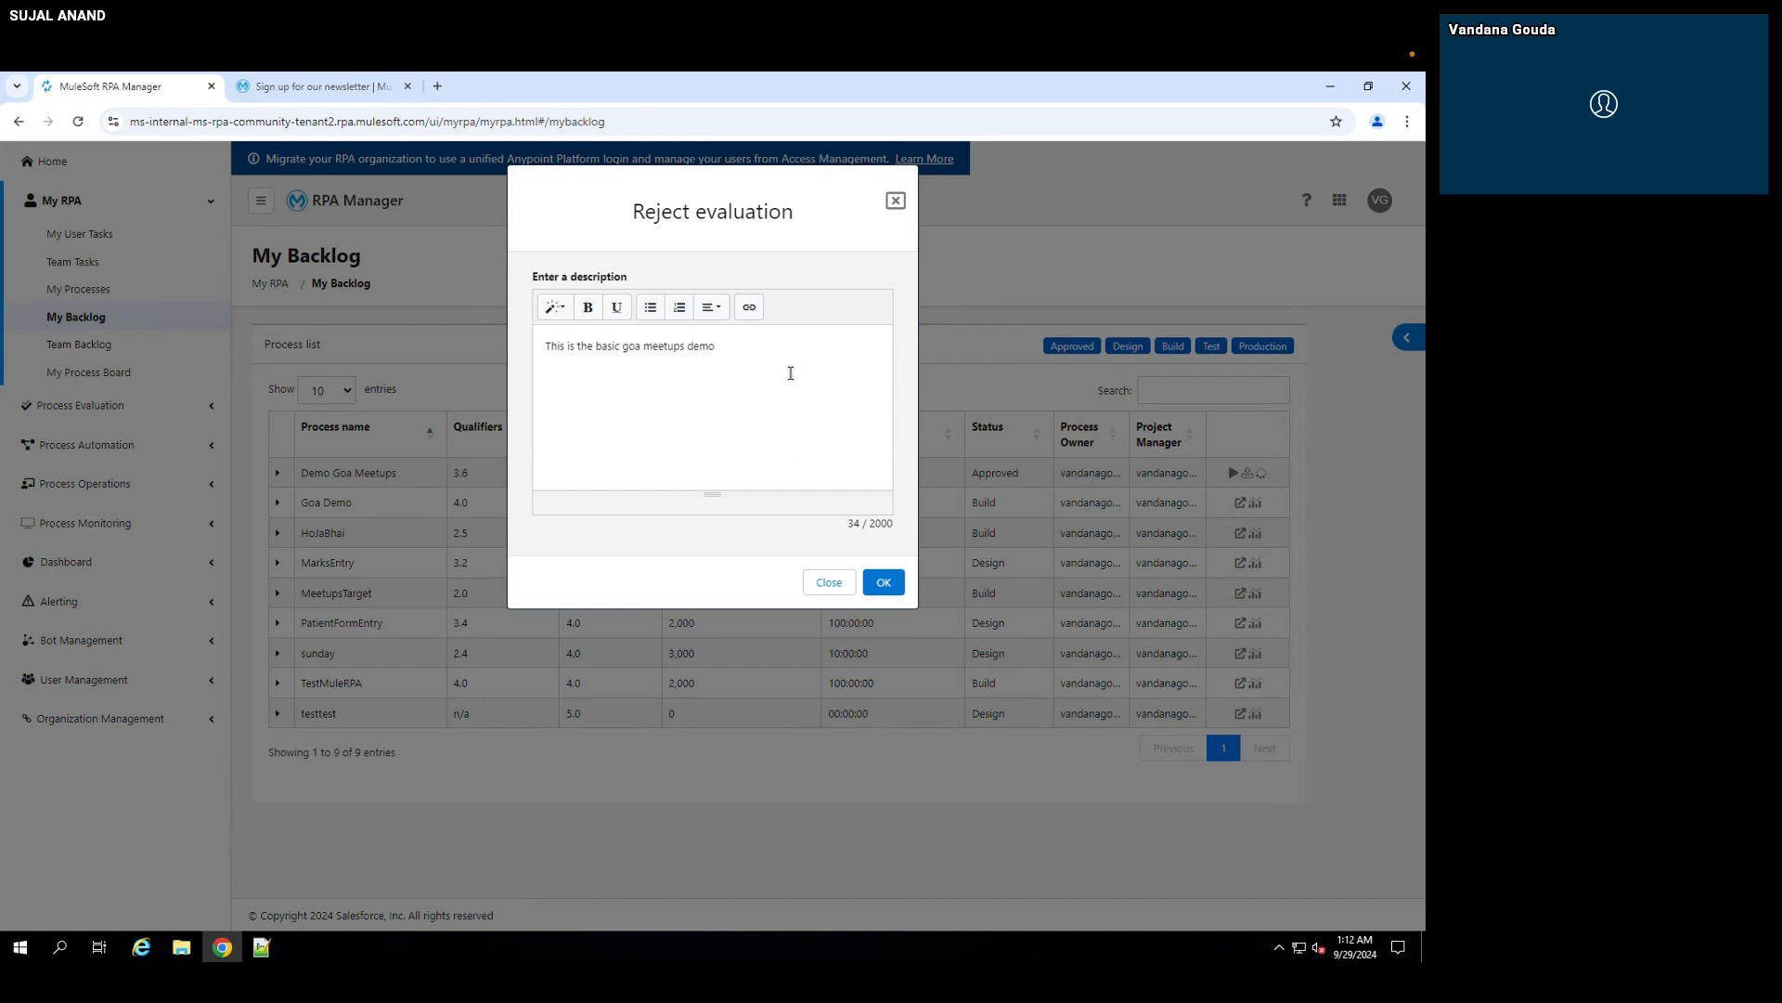
pyautogui.moveTo(727, 349); pyautogui.dragTo(519, 347)
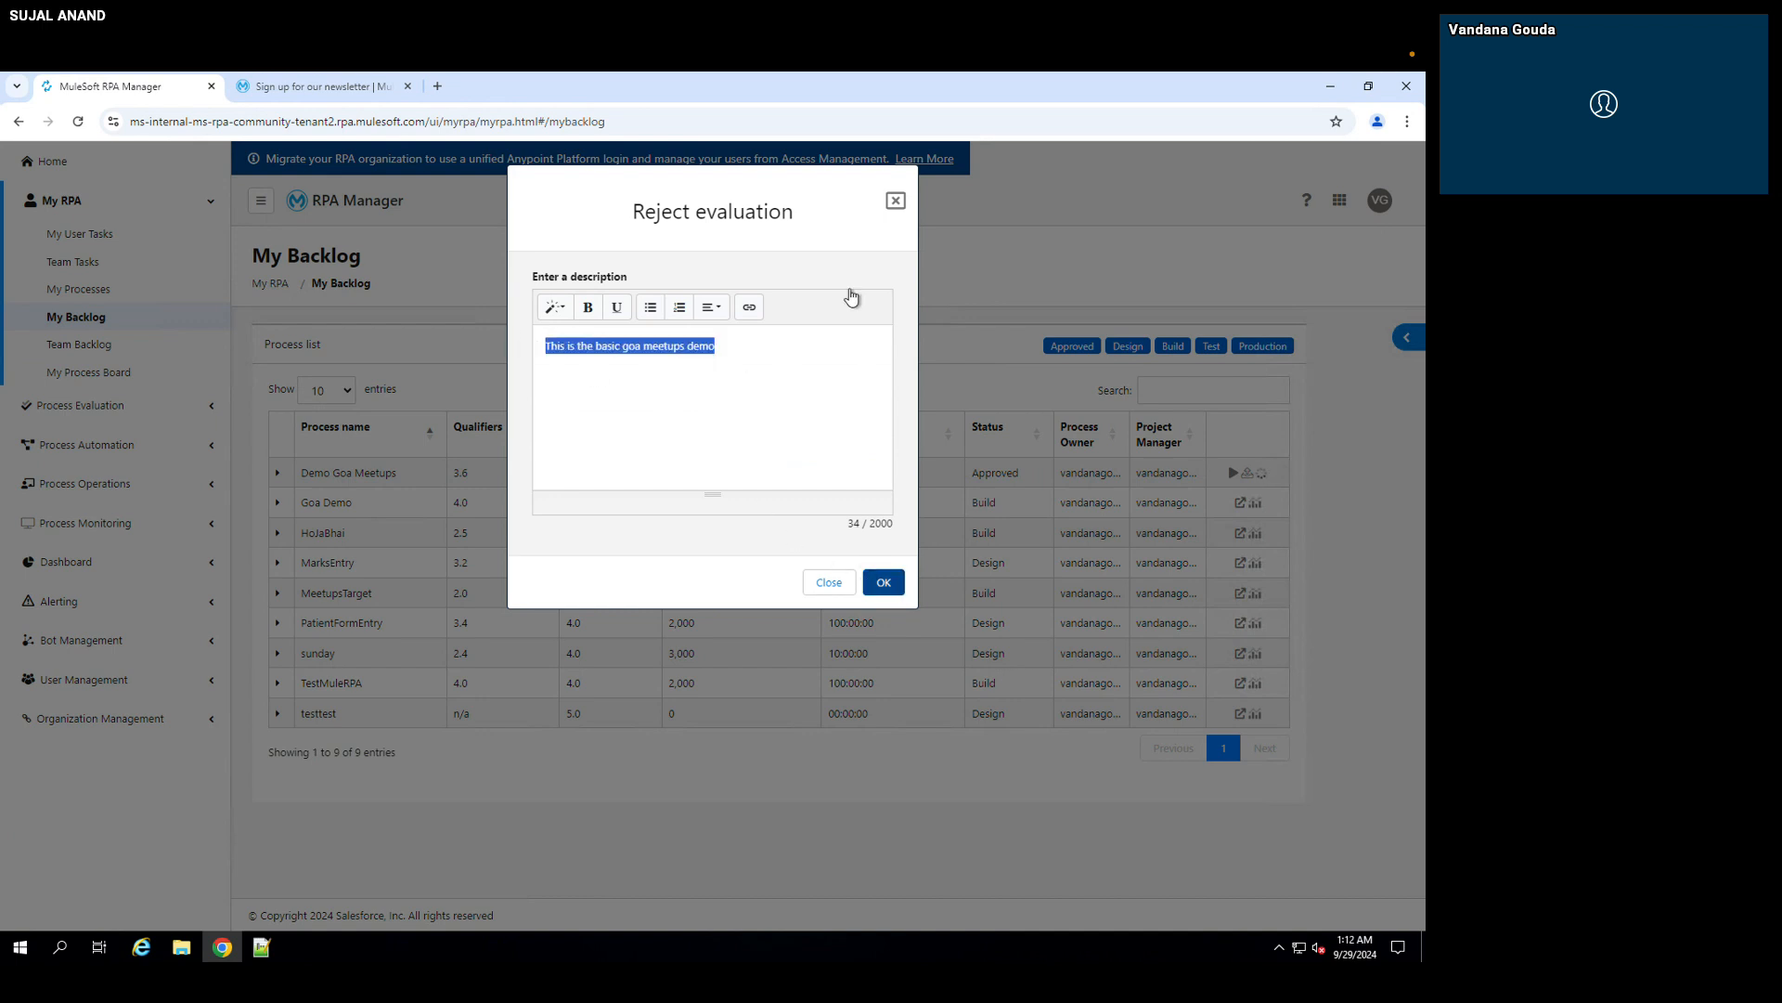
pyautogui.click(894, 203)
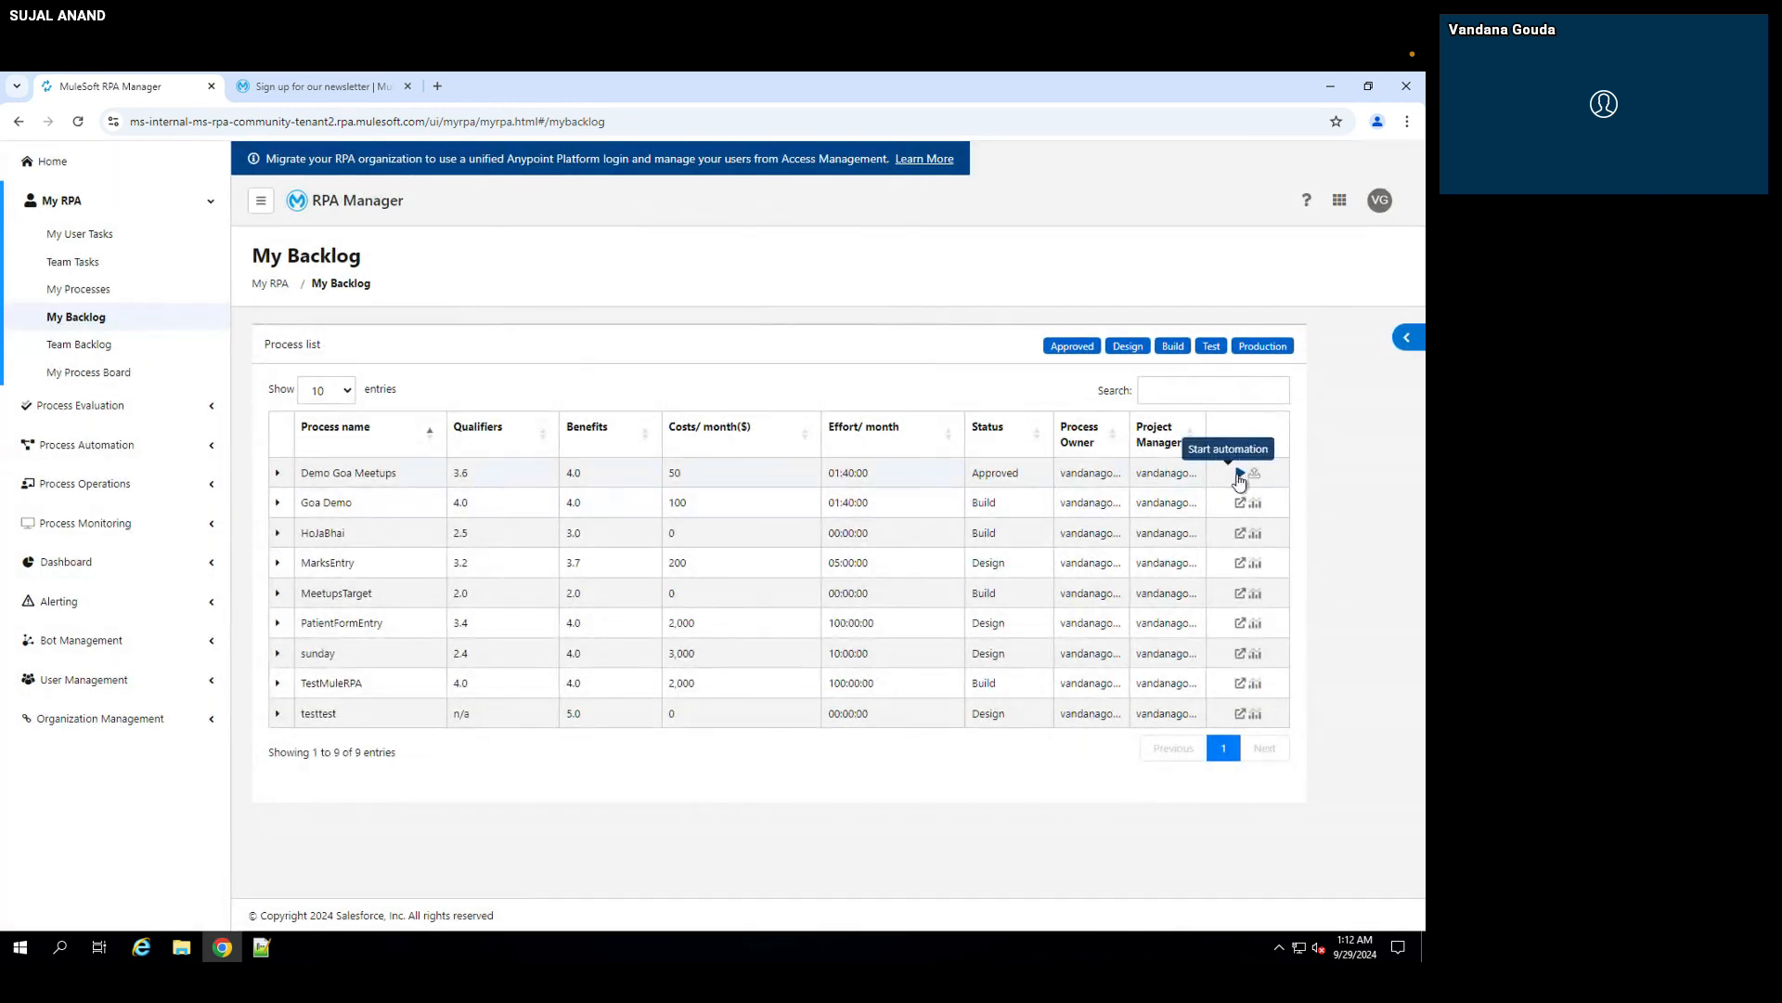
# Step: Start automation for Demo Goa Meetups and review the new process settings and the members available for its team
pyautogui.click(1239, 475)
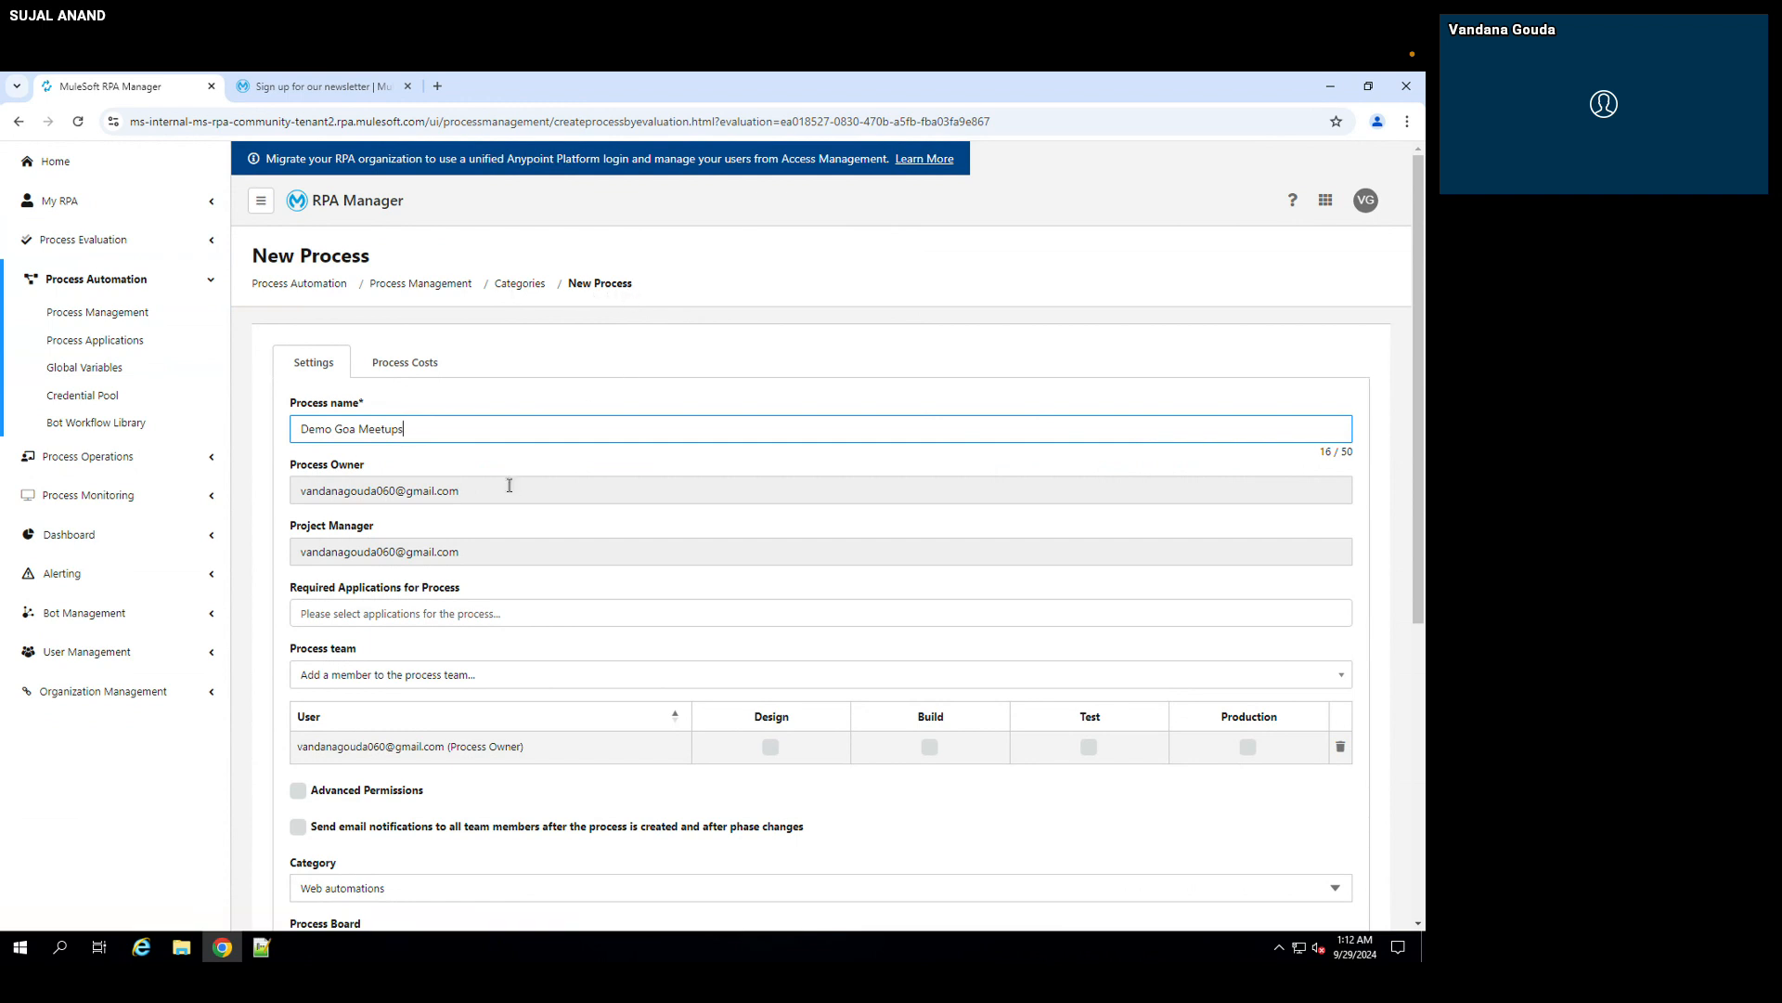
pyautogui.scroll(-2, 508, 484)
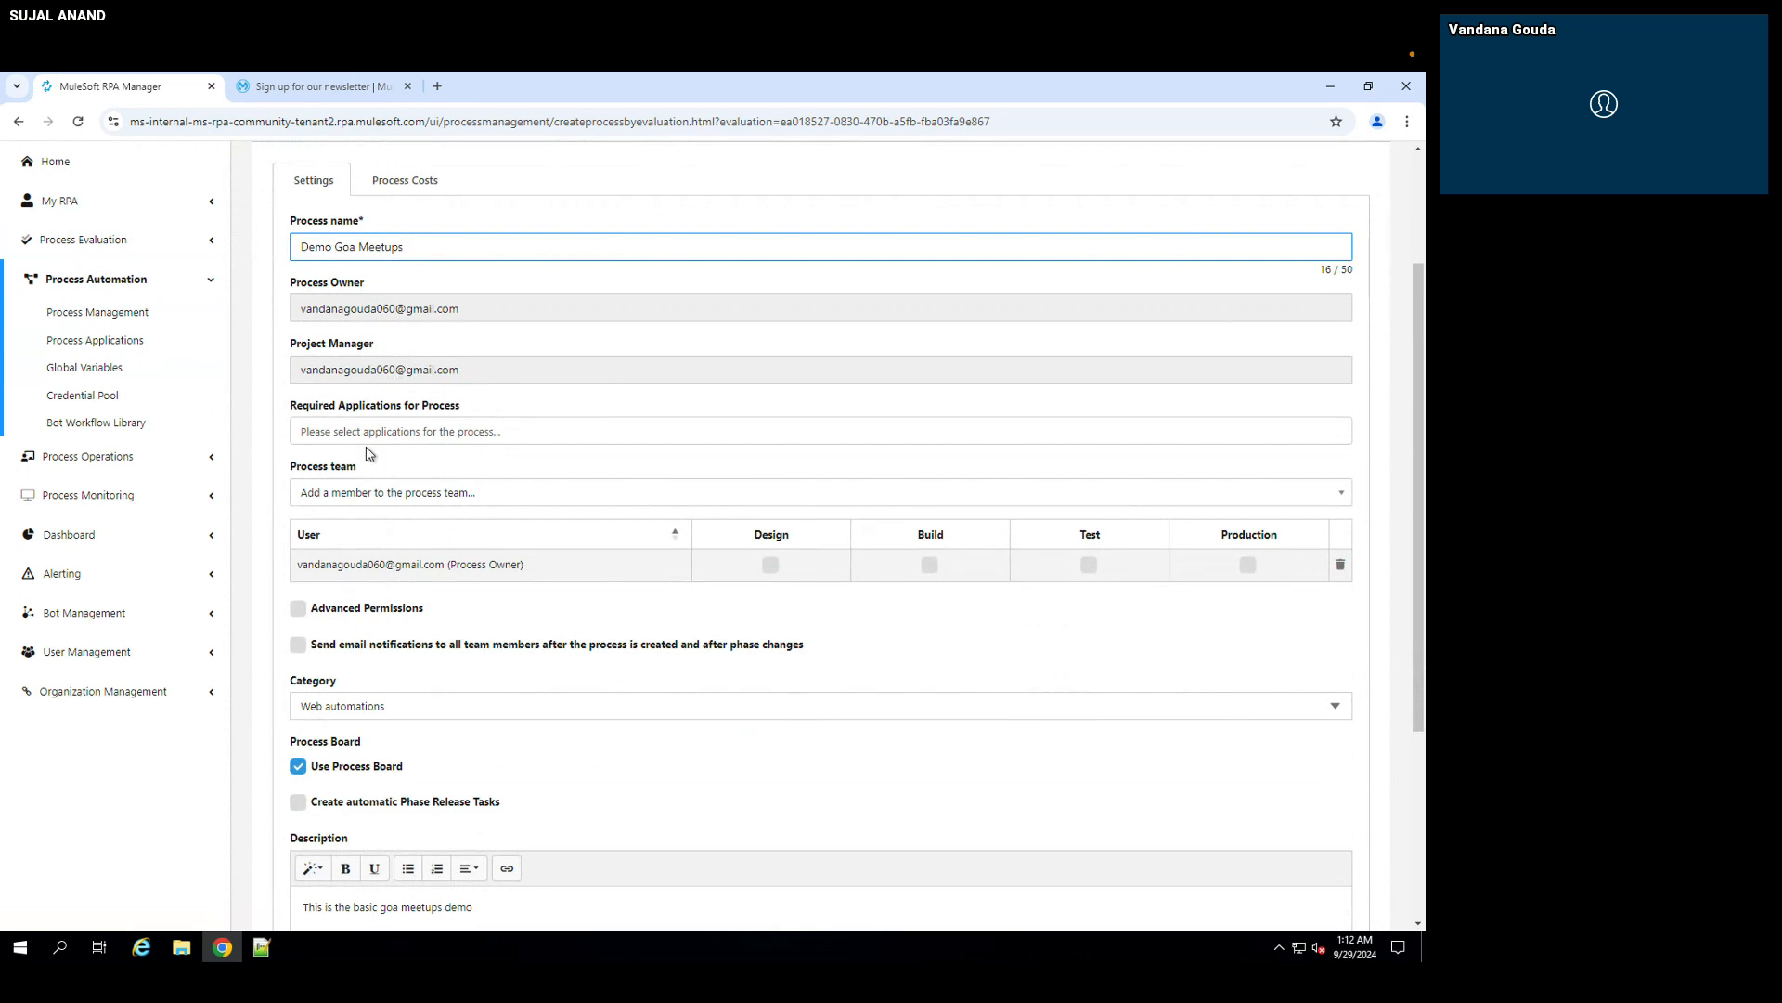
pyautogui.scroll(-1, 369, 453)
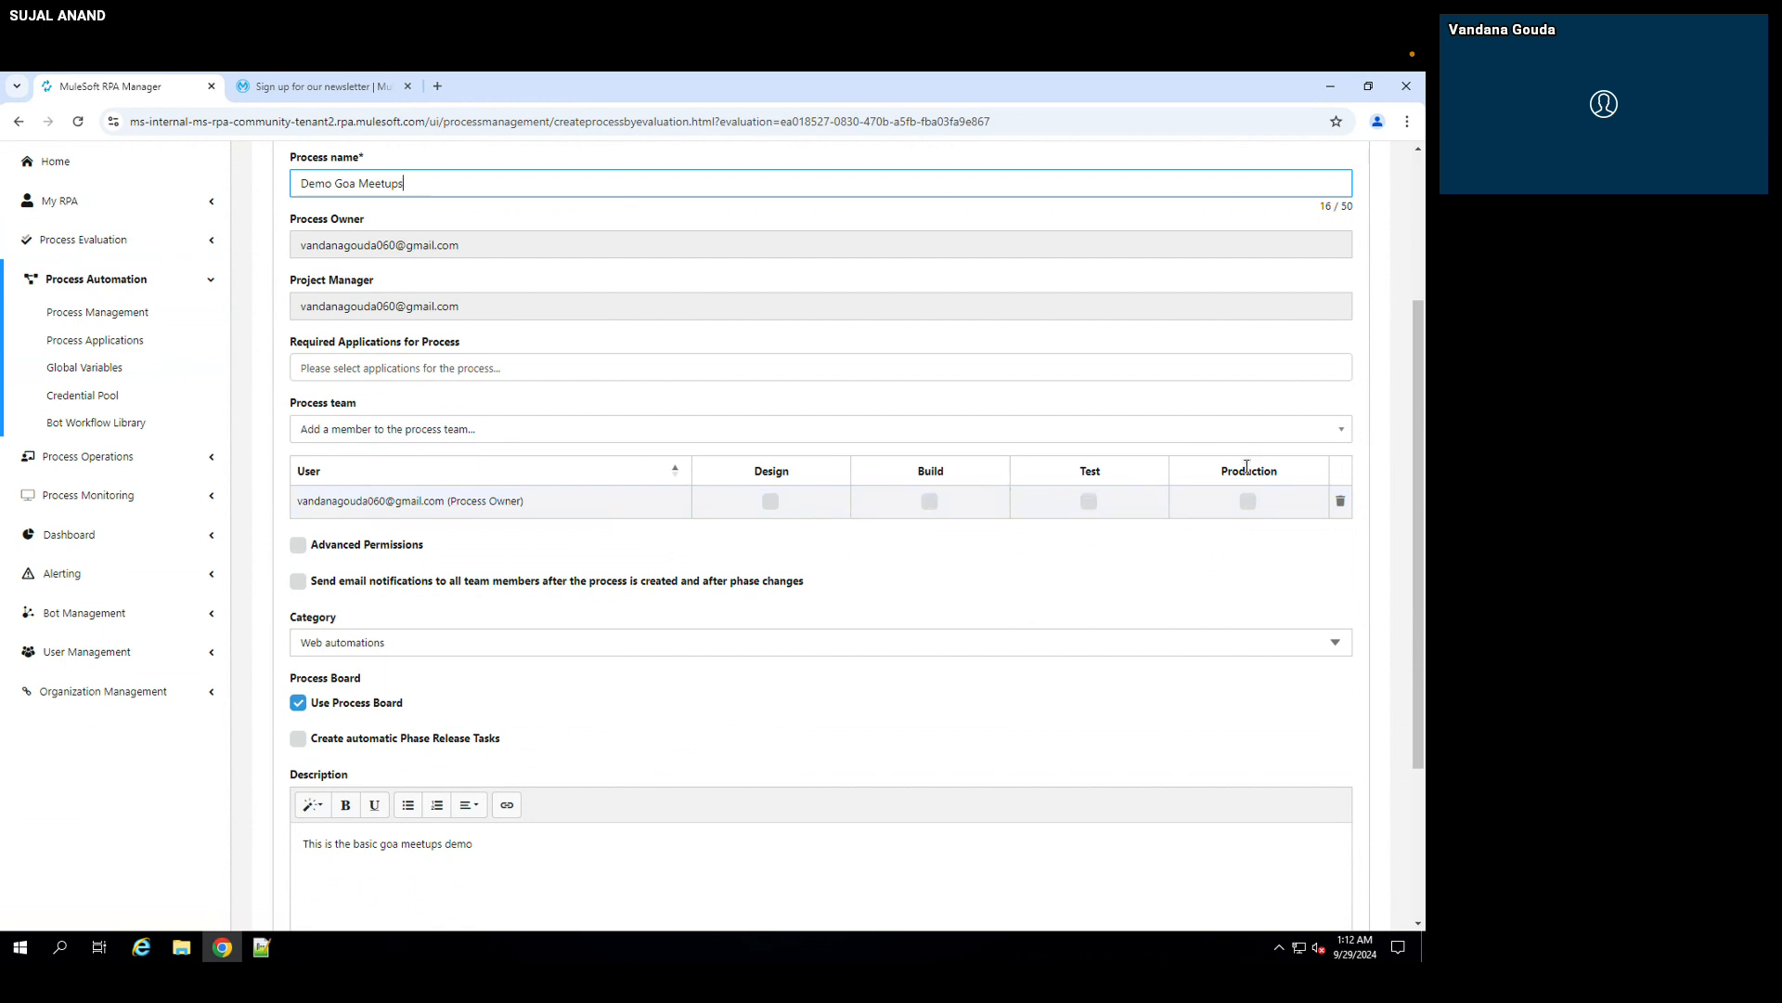
pyautogui.click(451, 423)
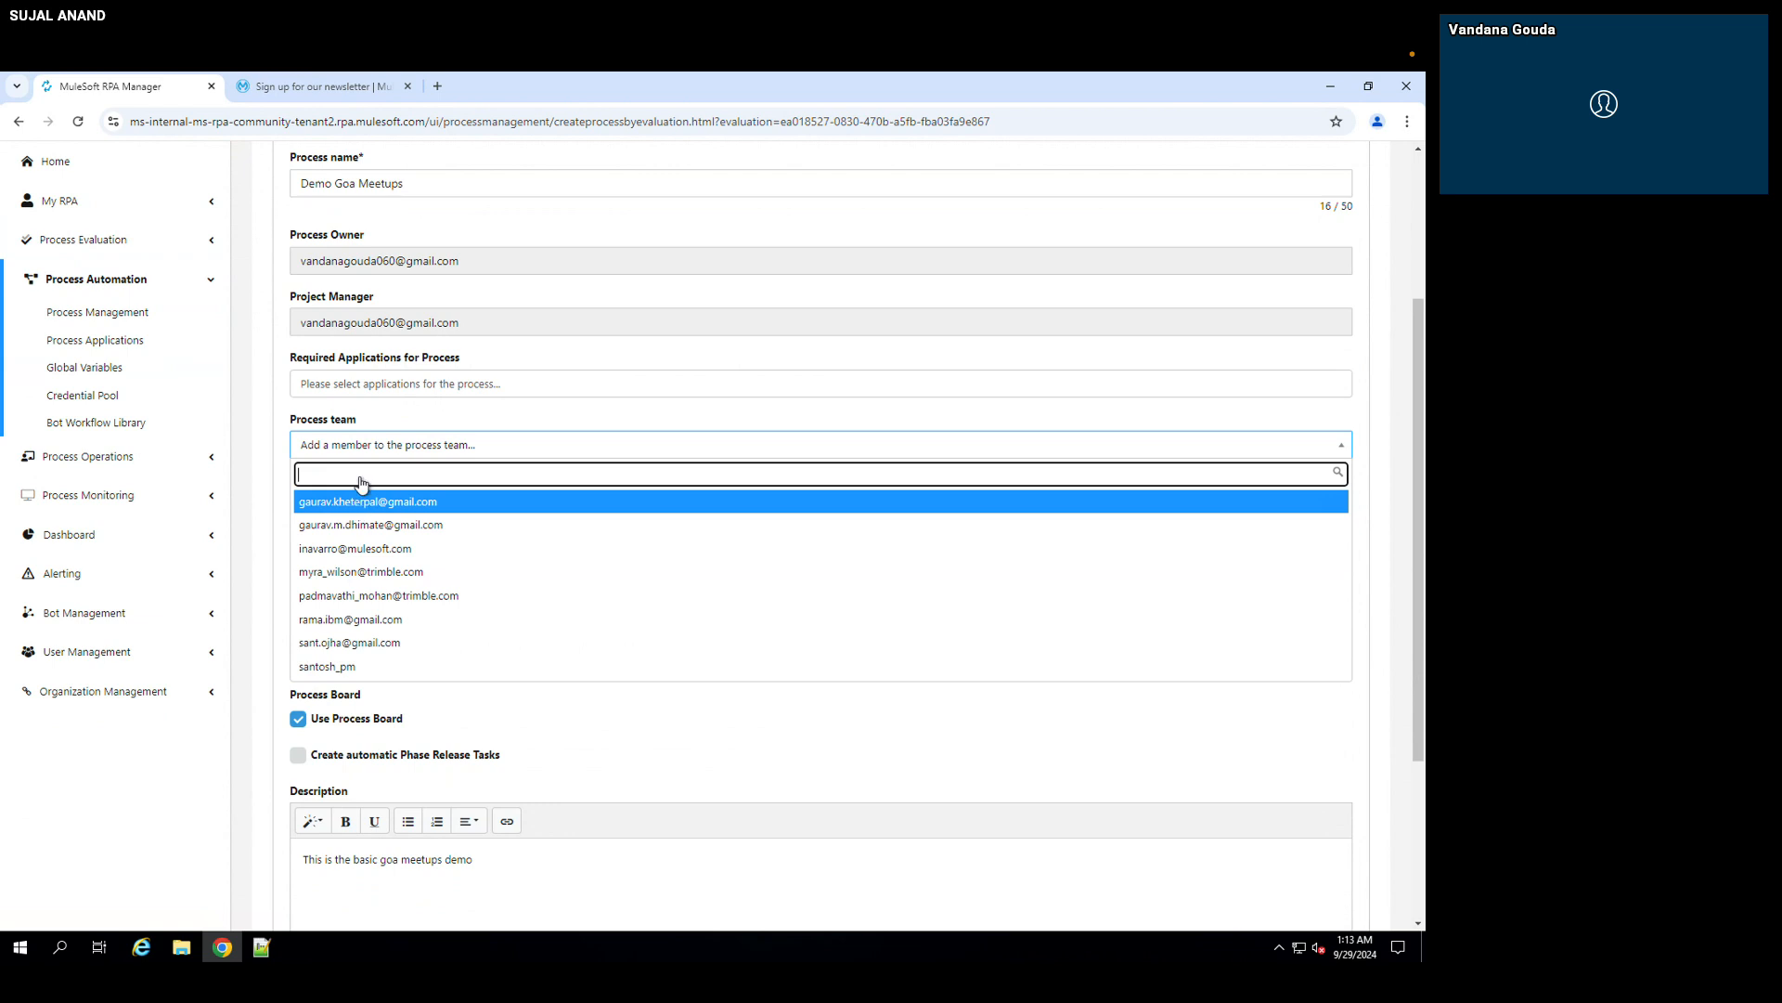
pyautogui.click(372, 426)
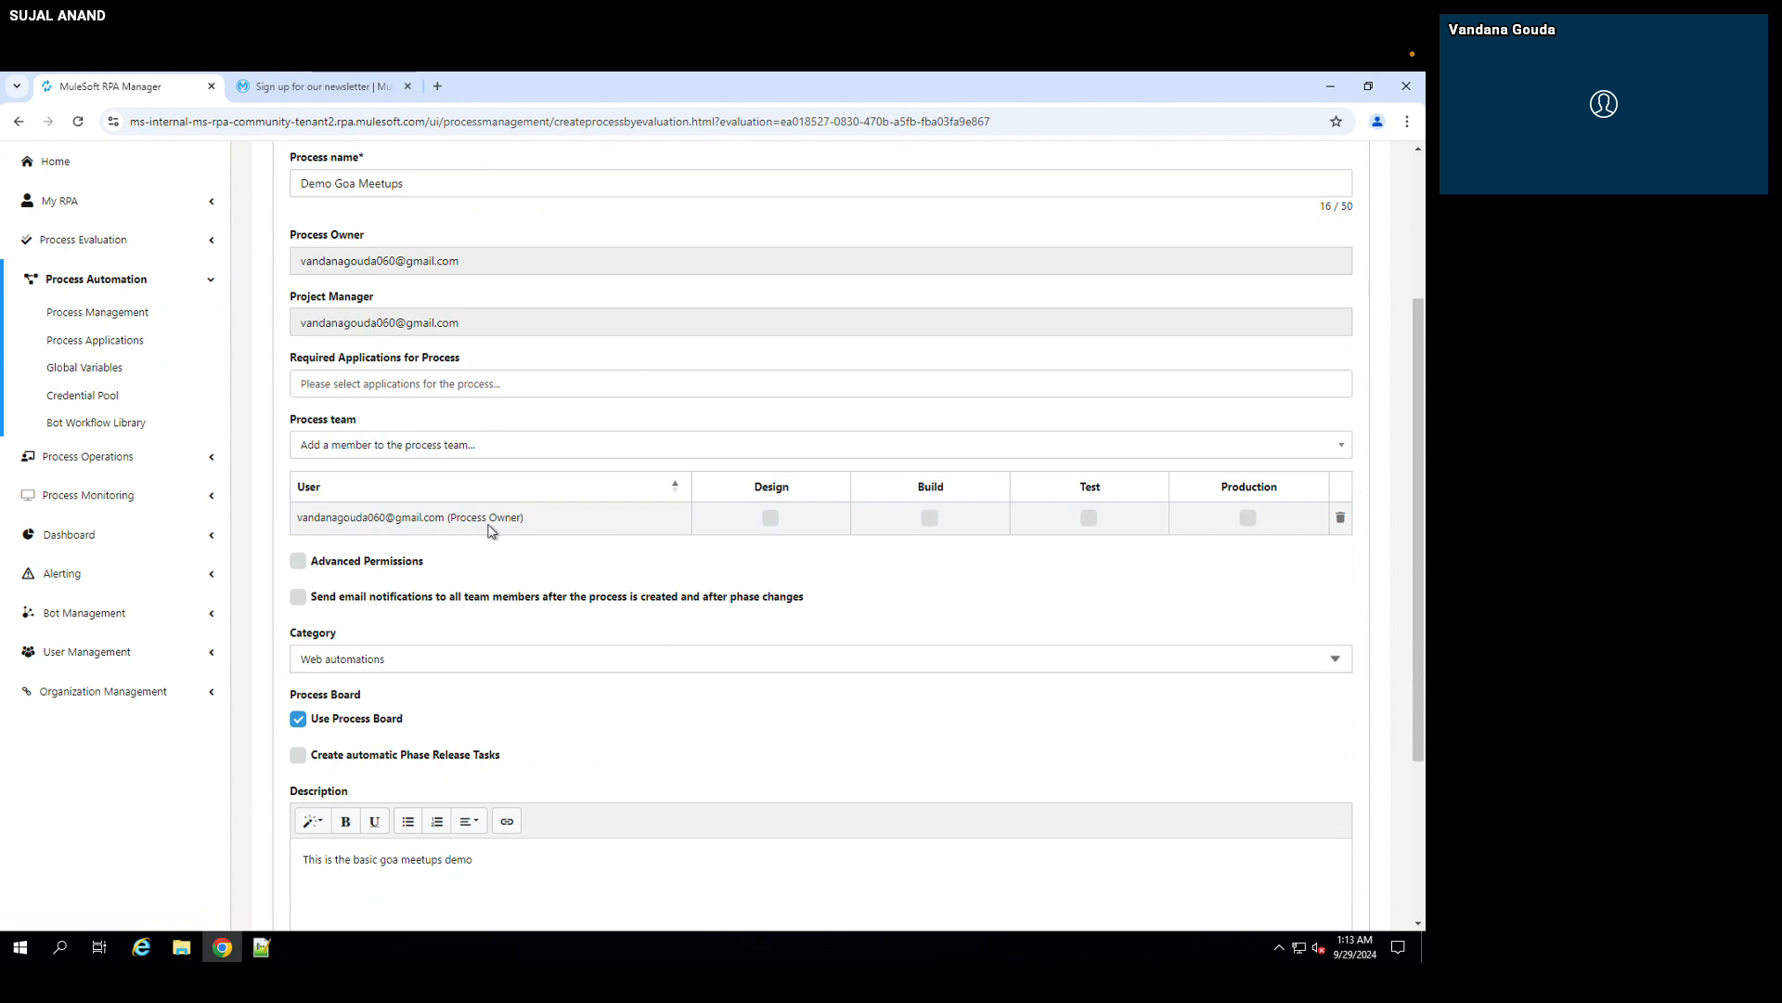
# Step: Assign the process owner to the Design, Build, Test and Production phases
pyautogui.click(771, 517)
pyautogui.click(930, 520)
pyautogui.click(1088, 518)
pyautogui.click(1245, 518)
# Step: Save the Demo Goa Meetups process and start automating it
pyautogui.scroll(-1, 656, 568)
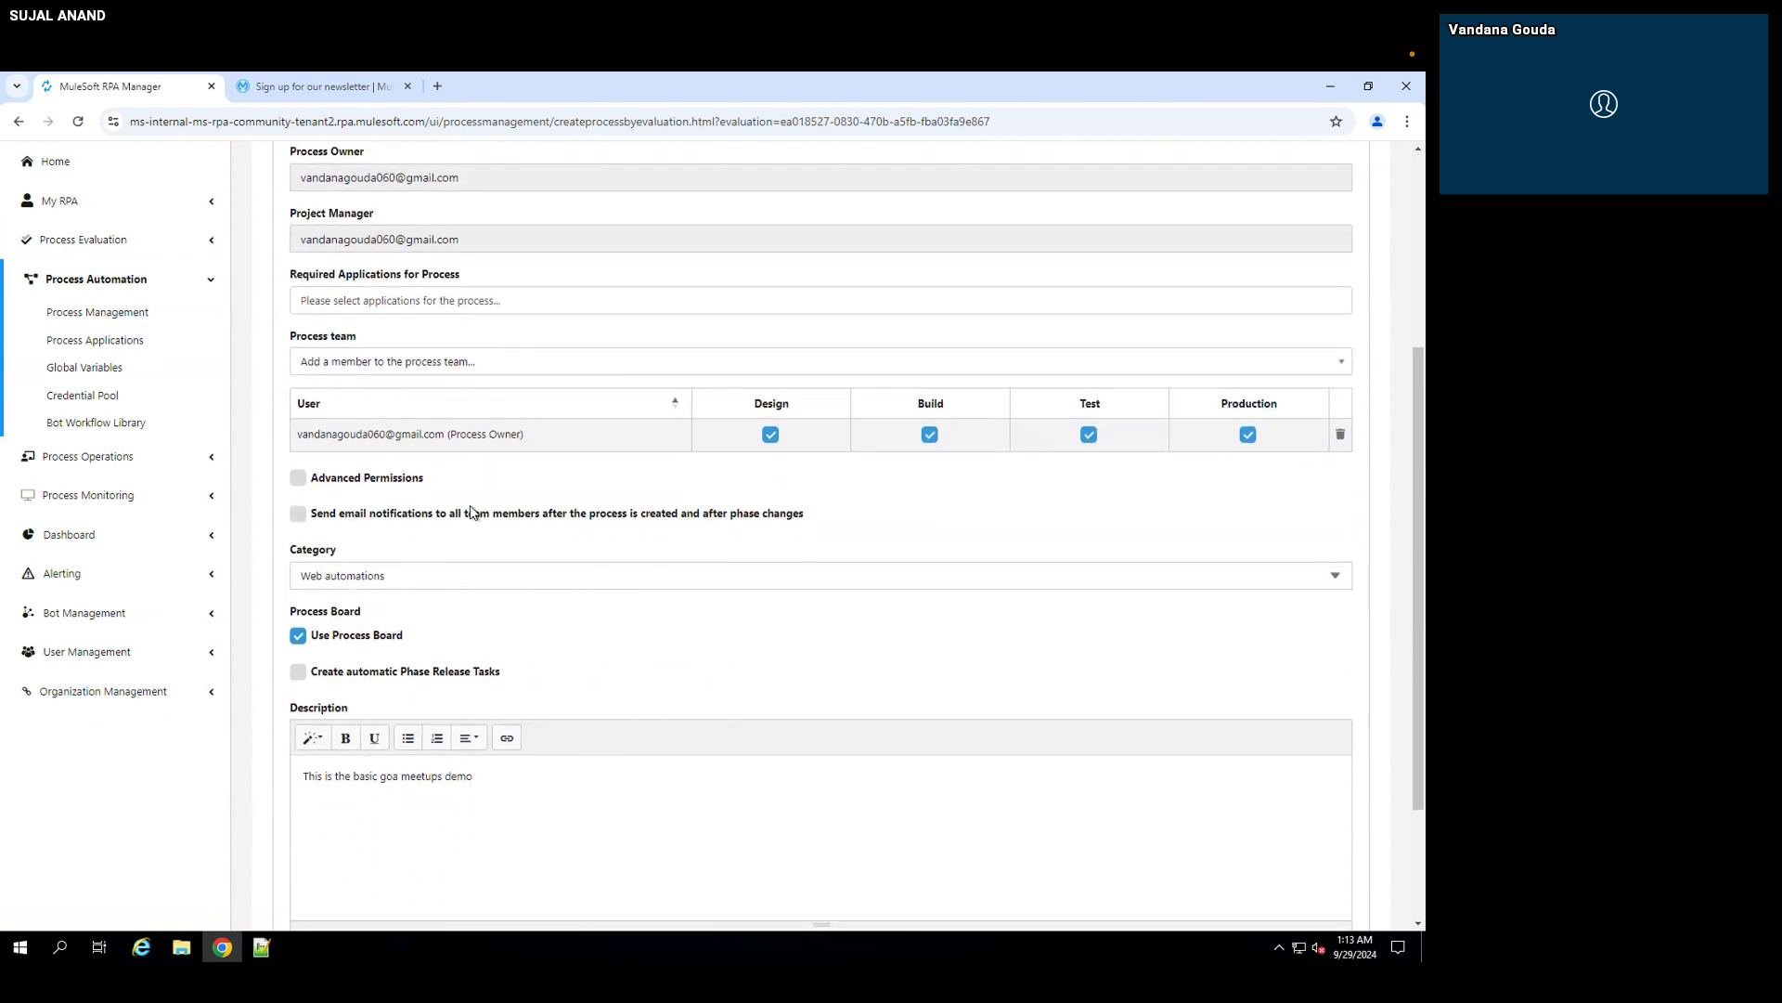
pyautogui.scroll(-2, 471, 512)
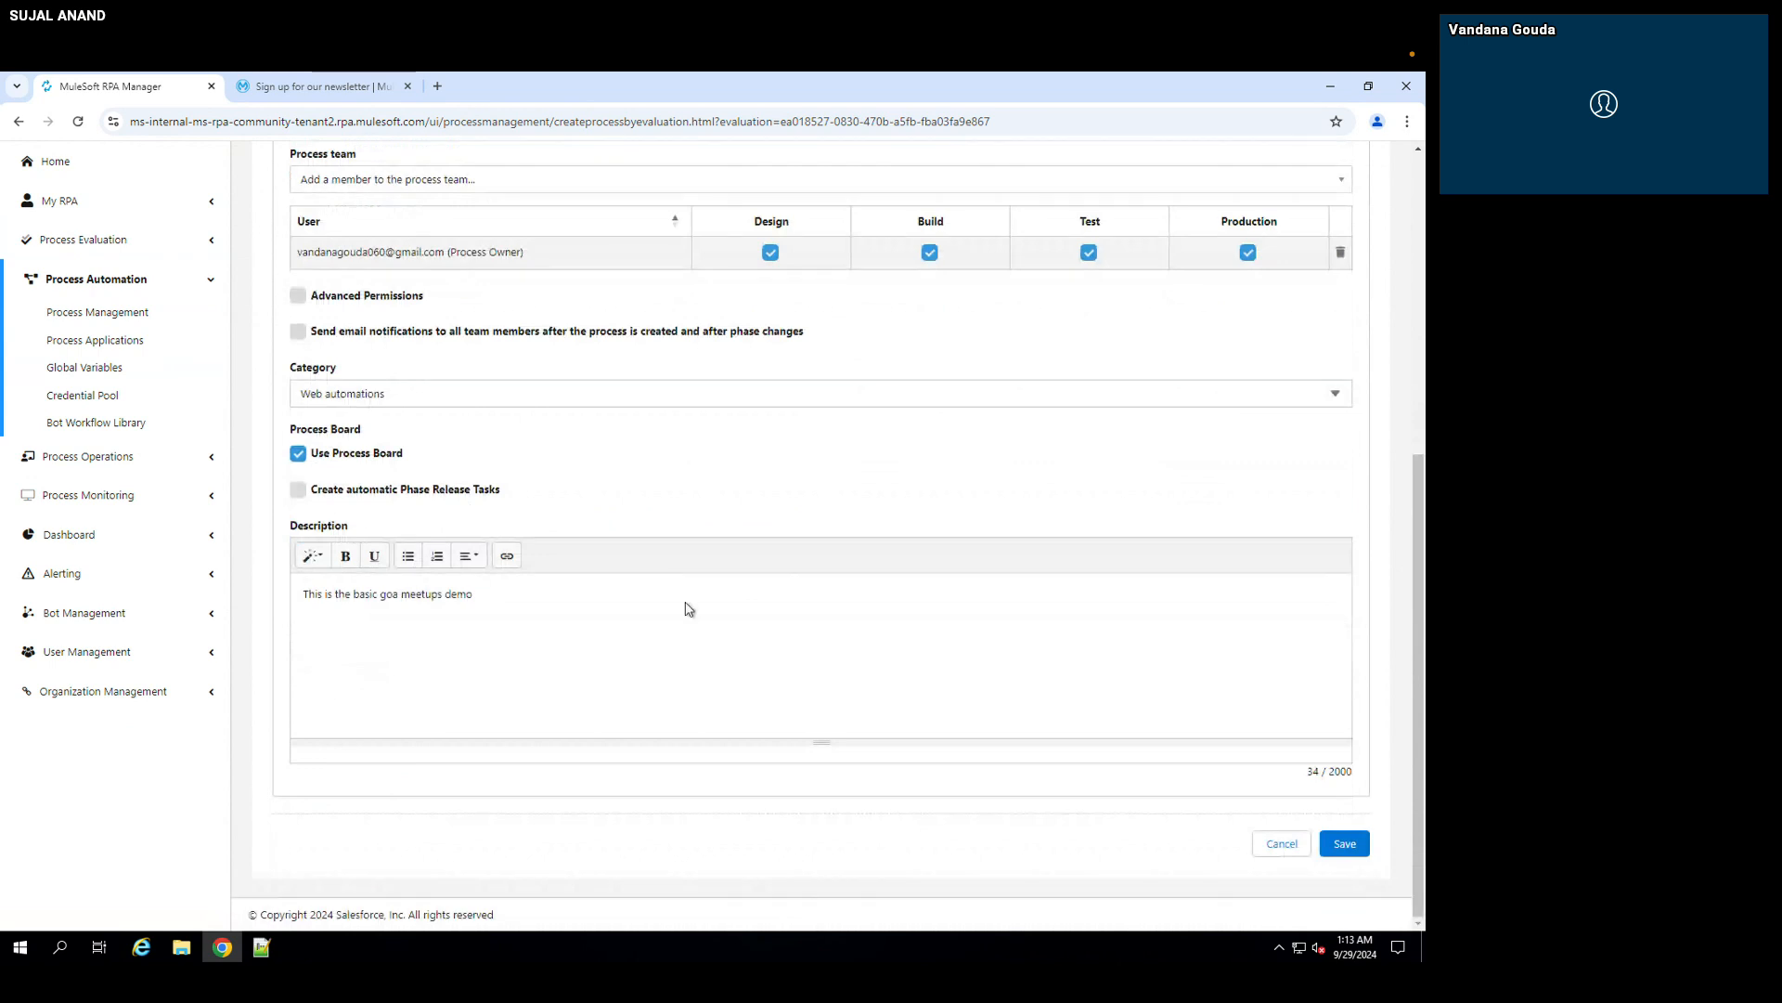
pyautogui.click(1345, 845)
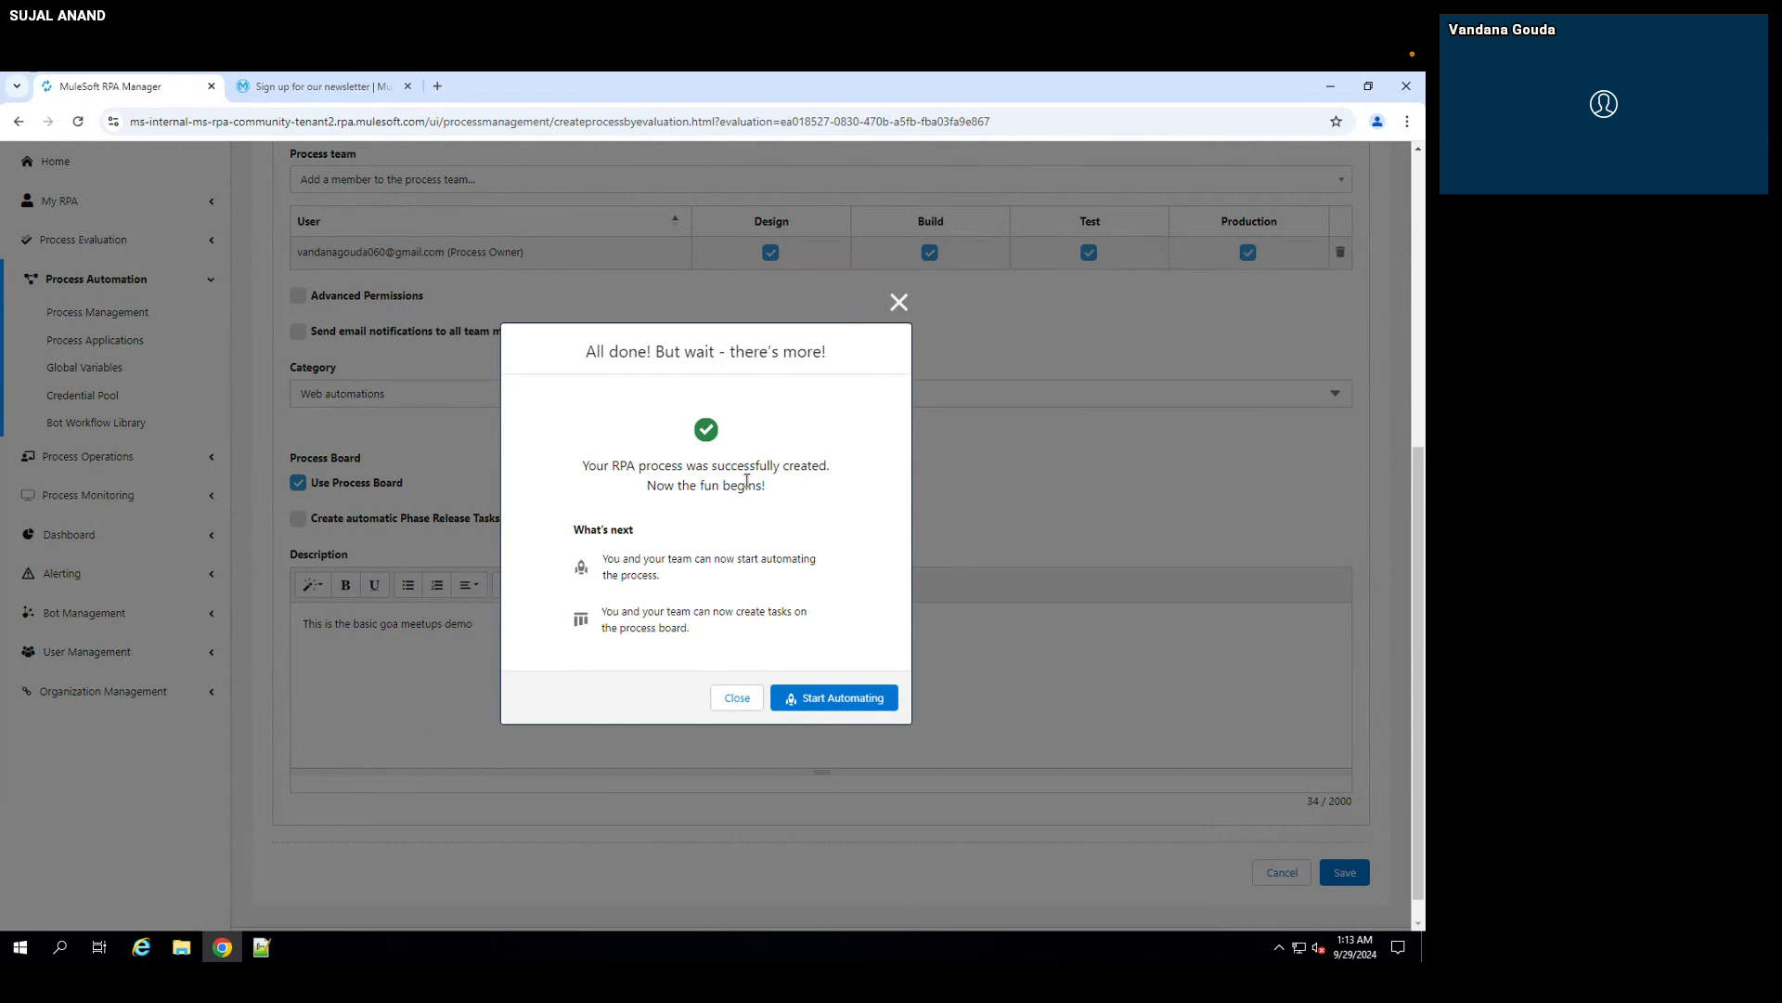
pyautogui.click(815, 704)
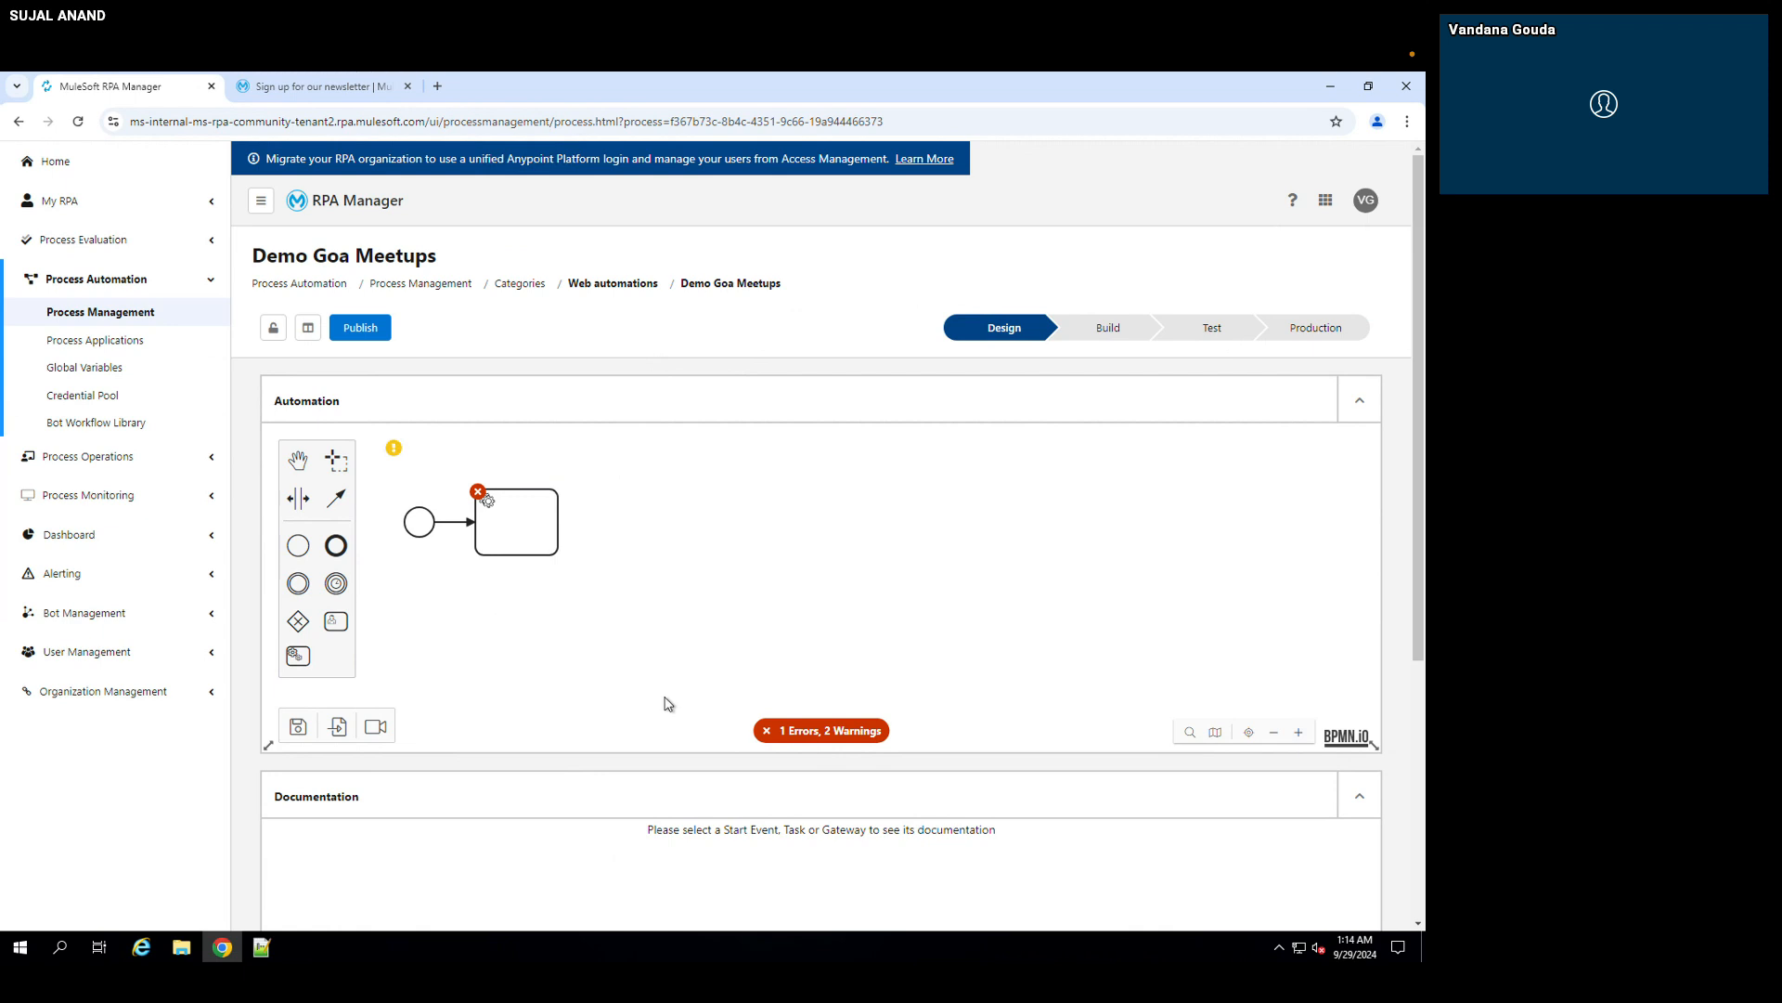
# Step: Launch MuleSoft RPA Recorder from the Demo Goa Meetups automation diagram and sign in with the account password
pyautogui.click(380, 727)
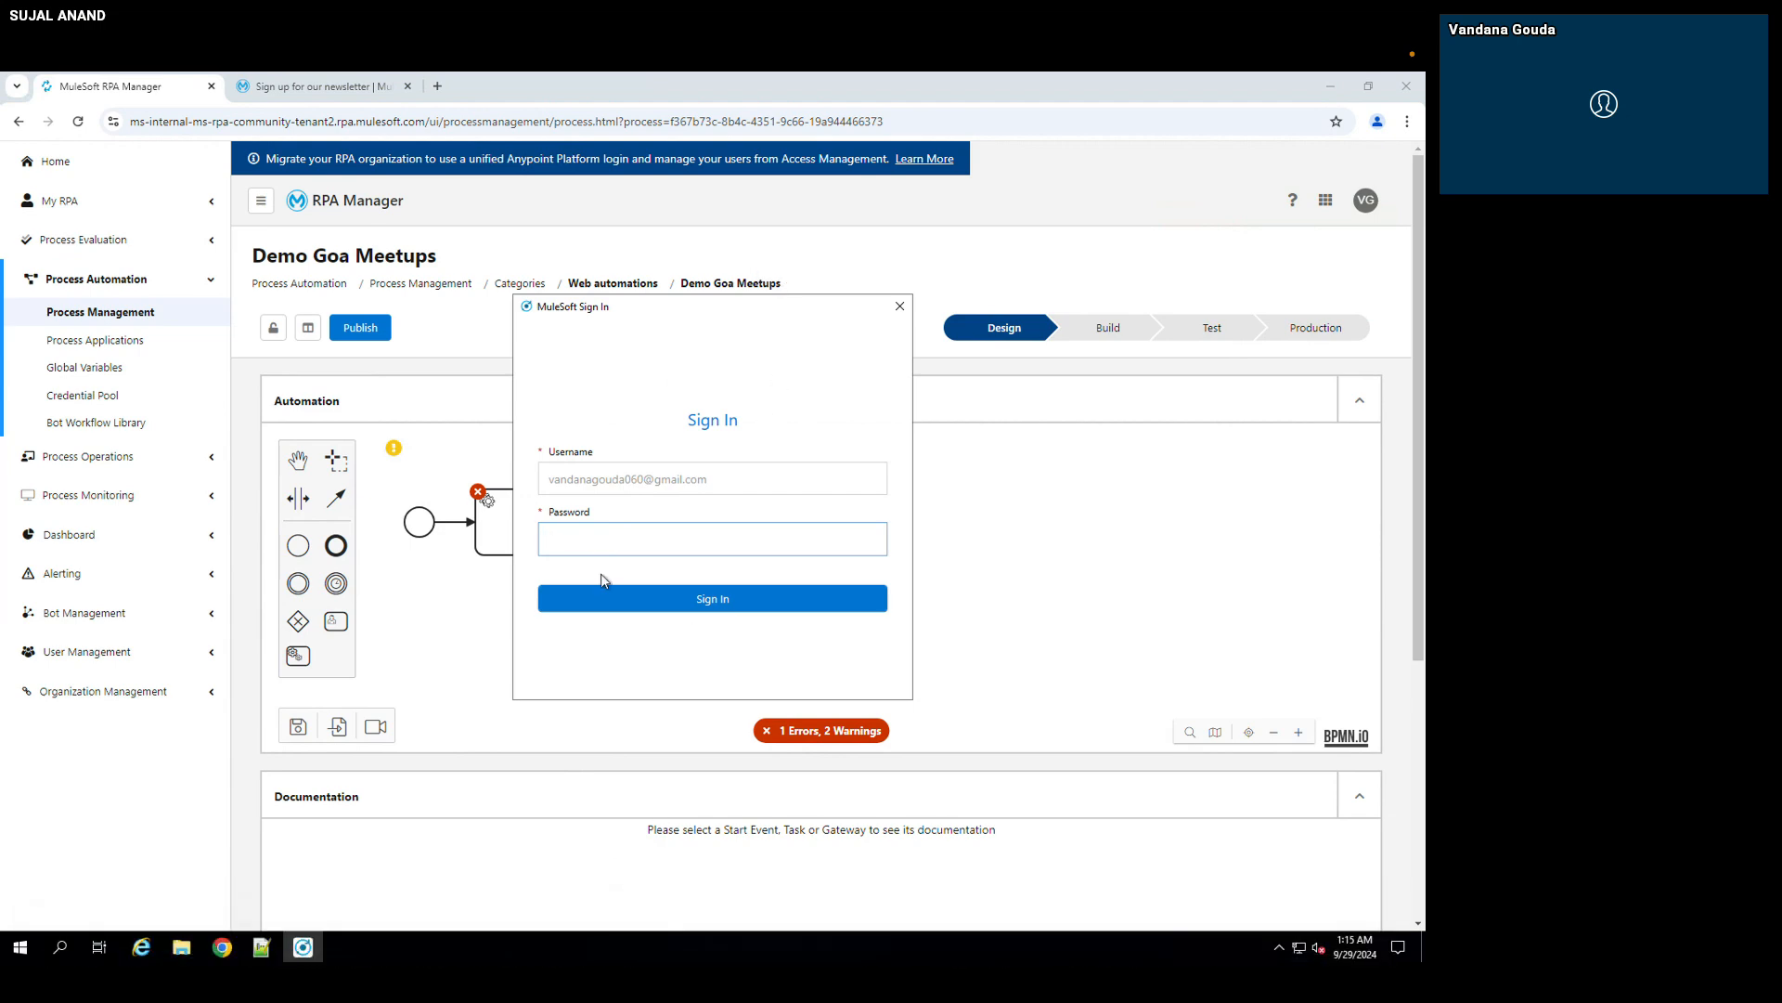
pyautogui.hotkey('ctrl', 'Left')
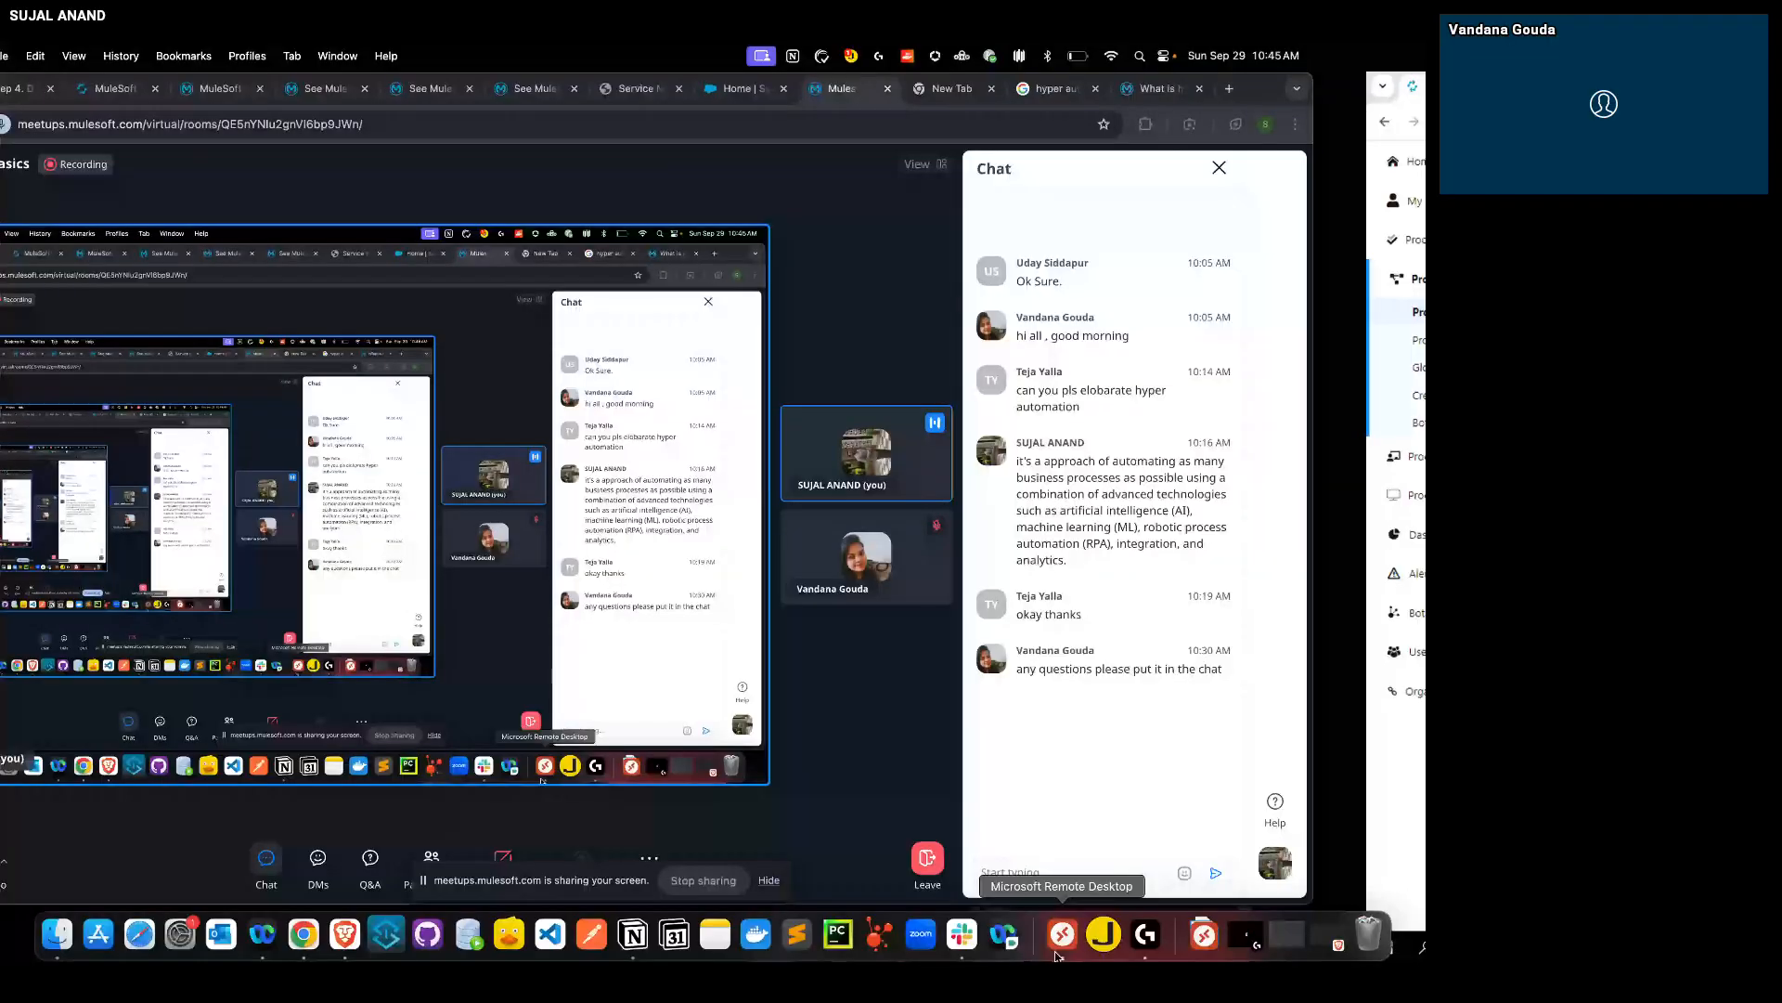
pyautogui.click(1058, 937)
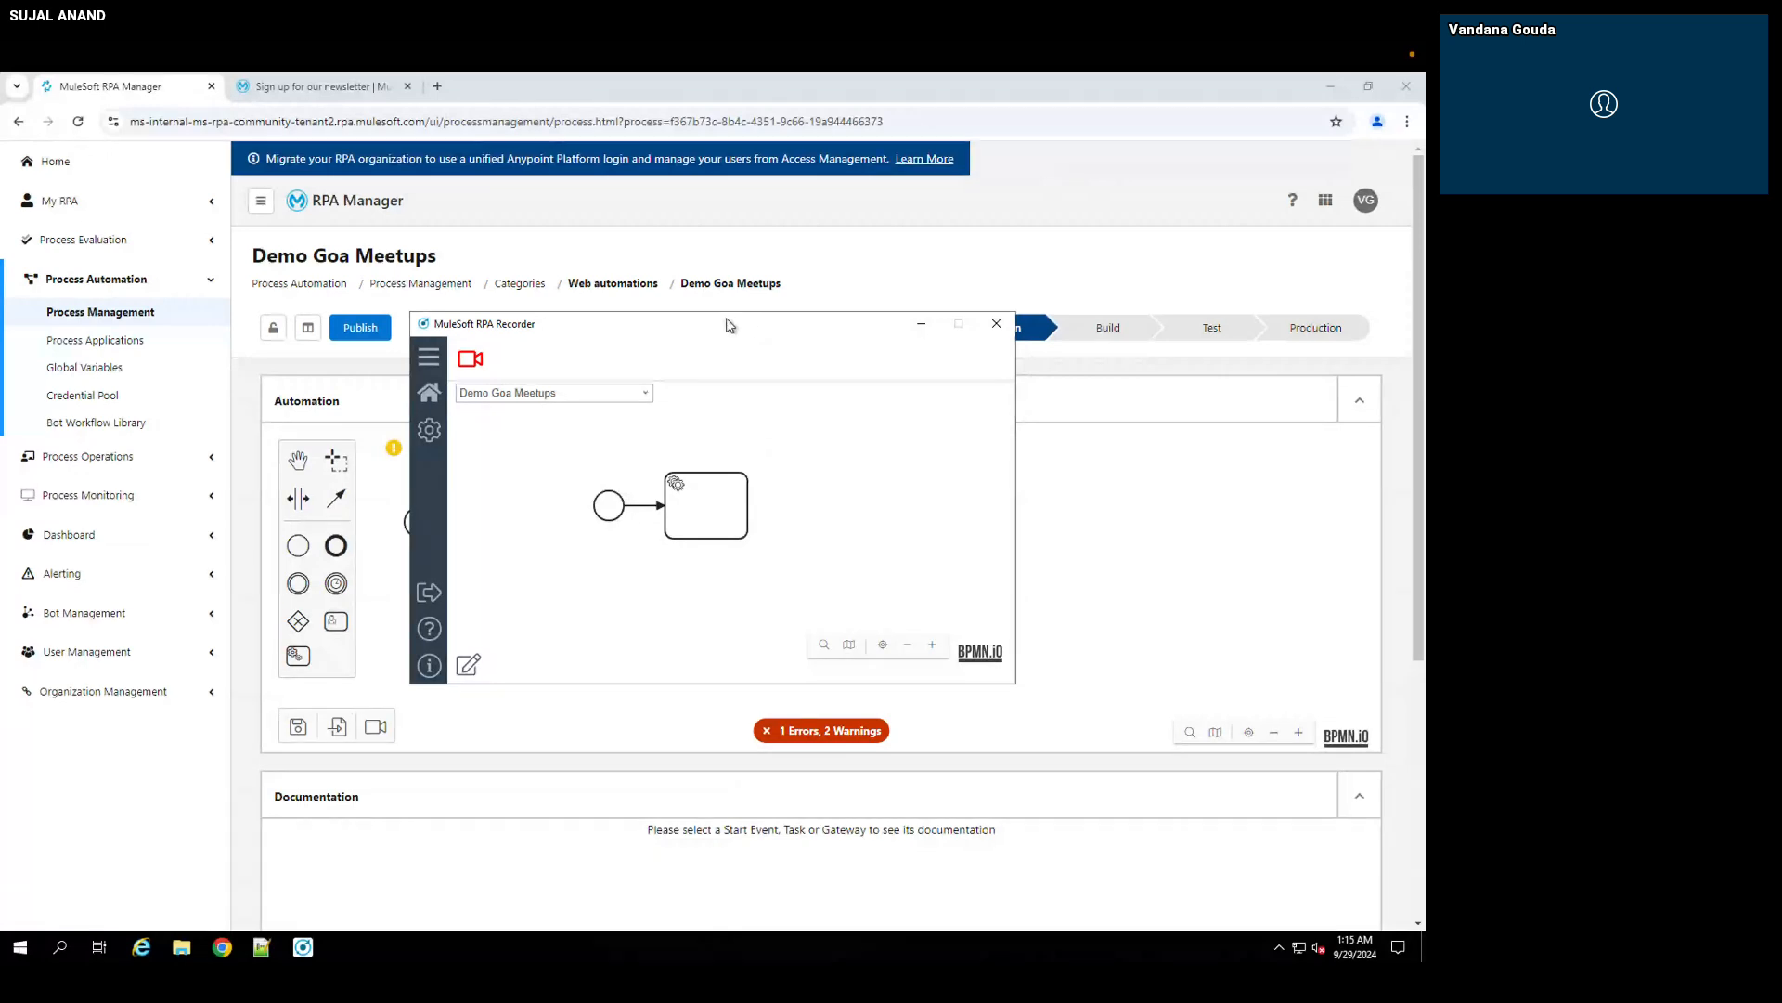
# Step: Start a new recording for Demo Goa Meetups and copy the web address of the MuleSoft newsletter sign-up page
pyautogui.moveTo(733, 327); pyautogui.dragTo(730, 240)
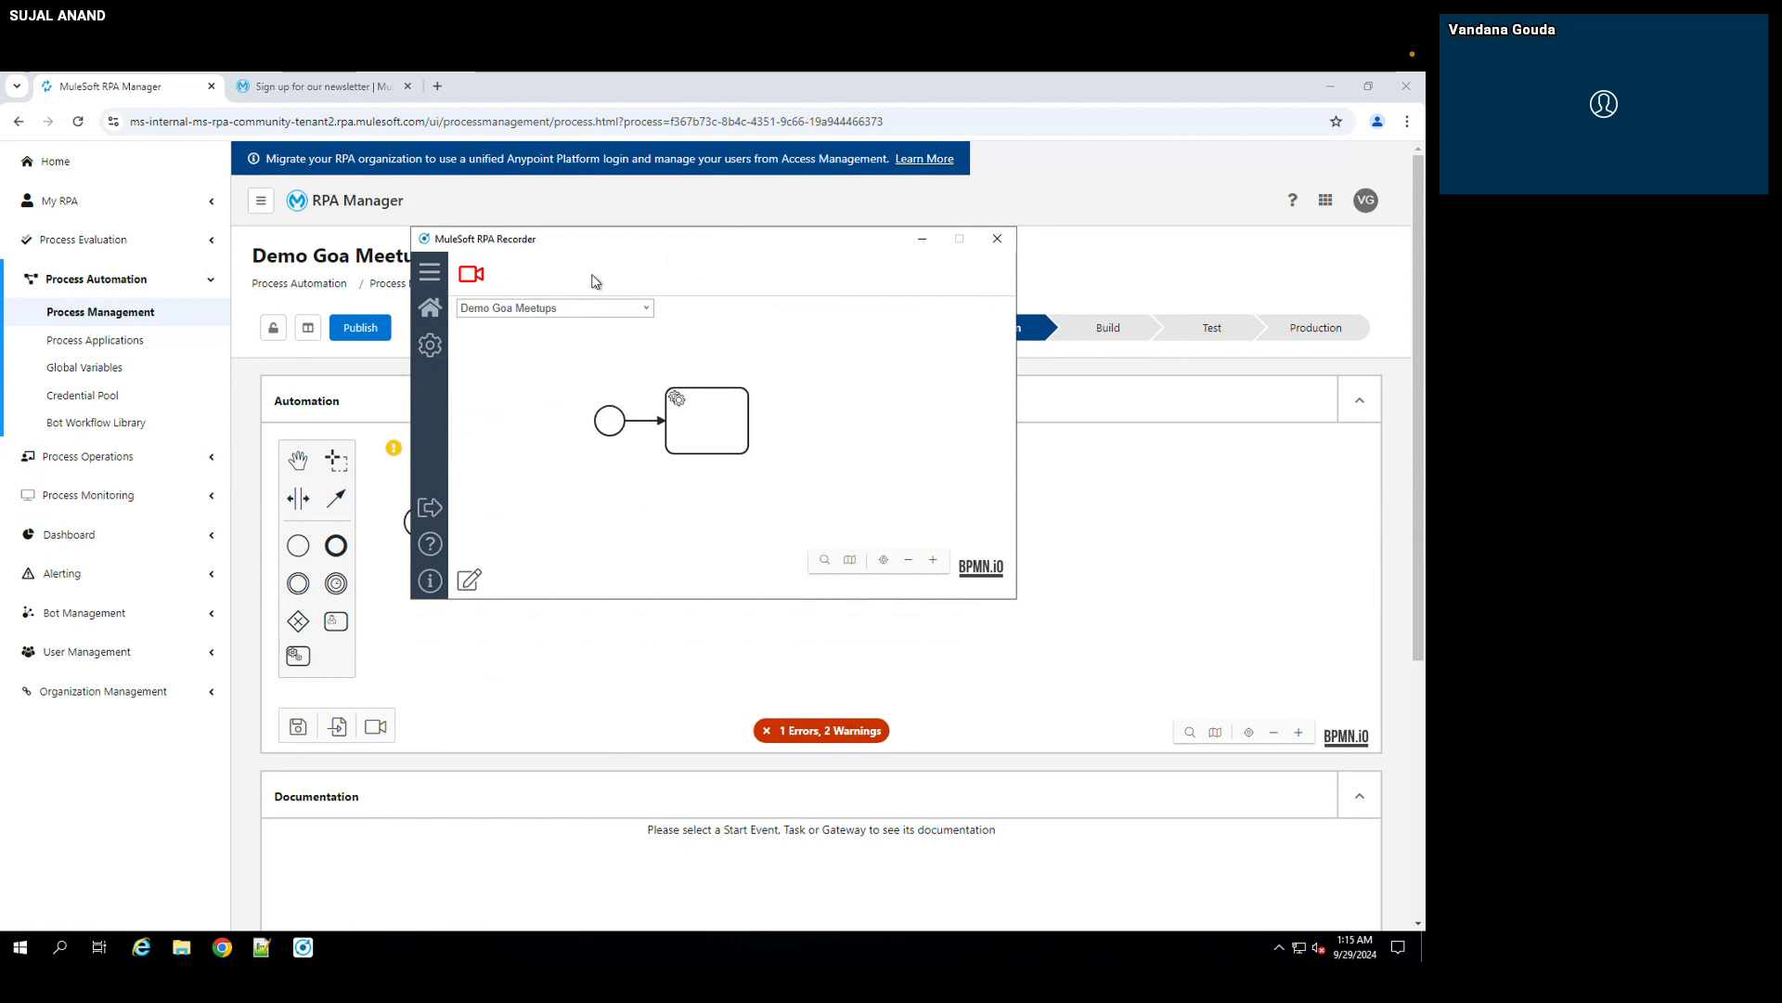
pyautogui.click(471, 276)
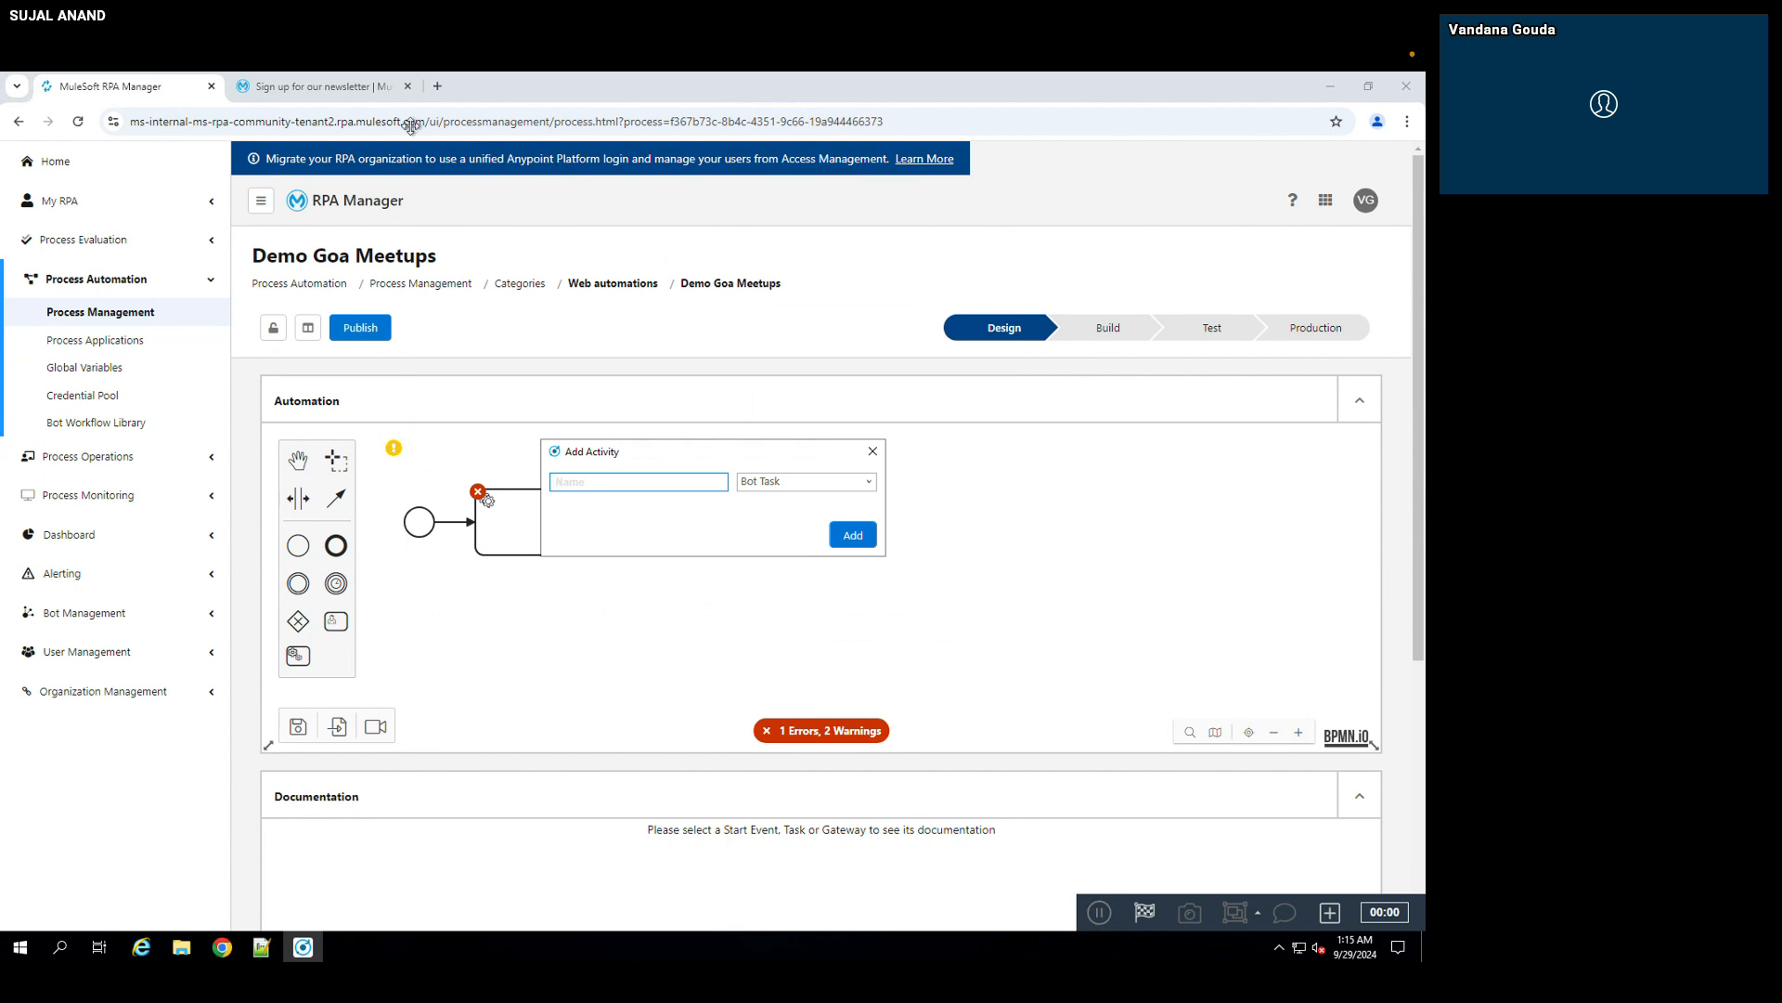
pyautogui.click(359, 91)
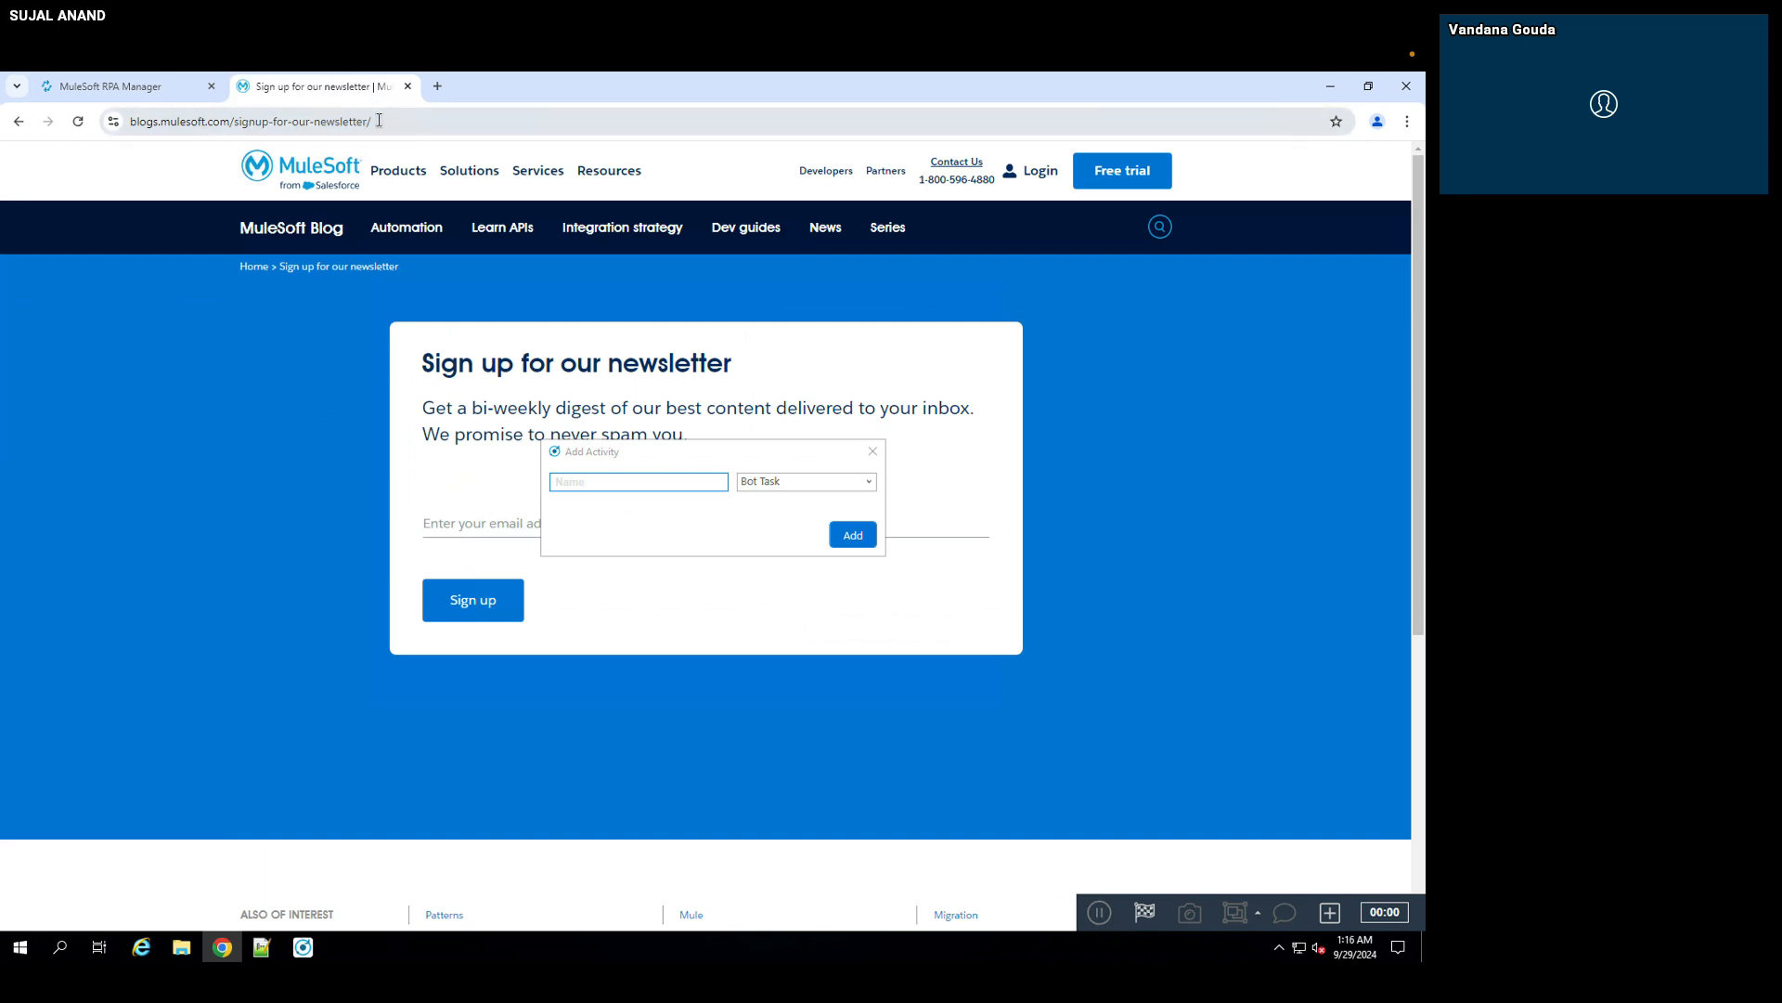
pyautogui.click(237, 122)
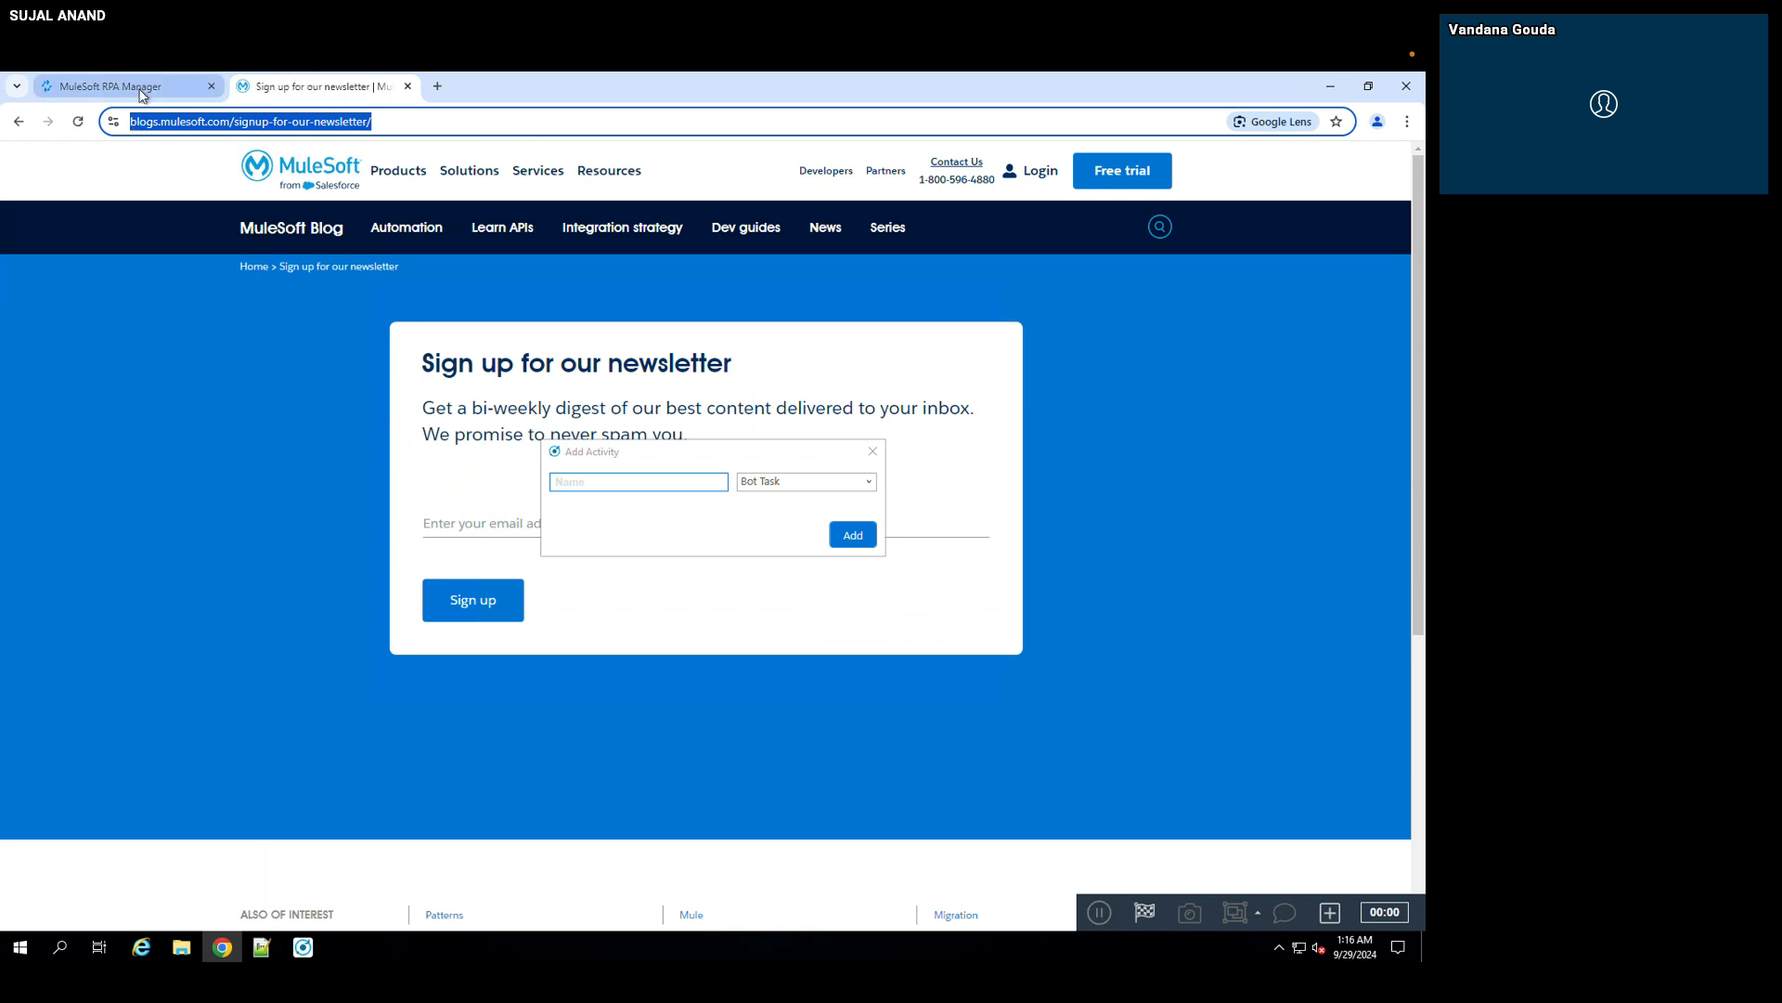
pyautogui.click(141, 87)
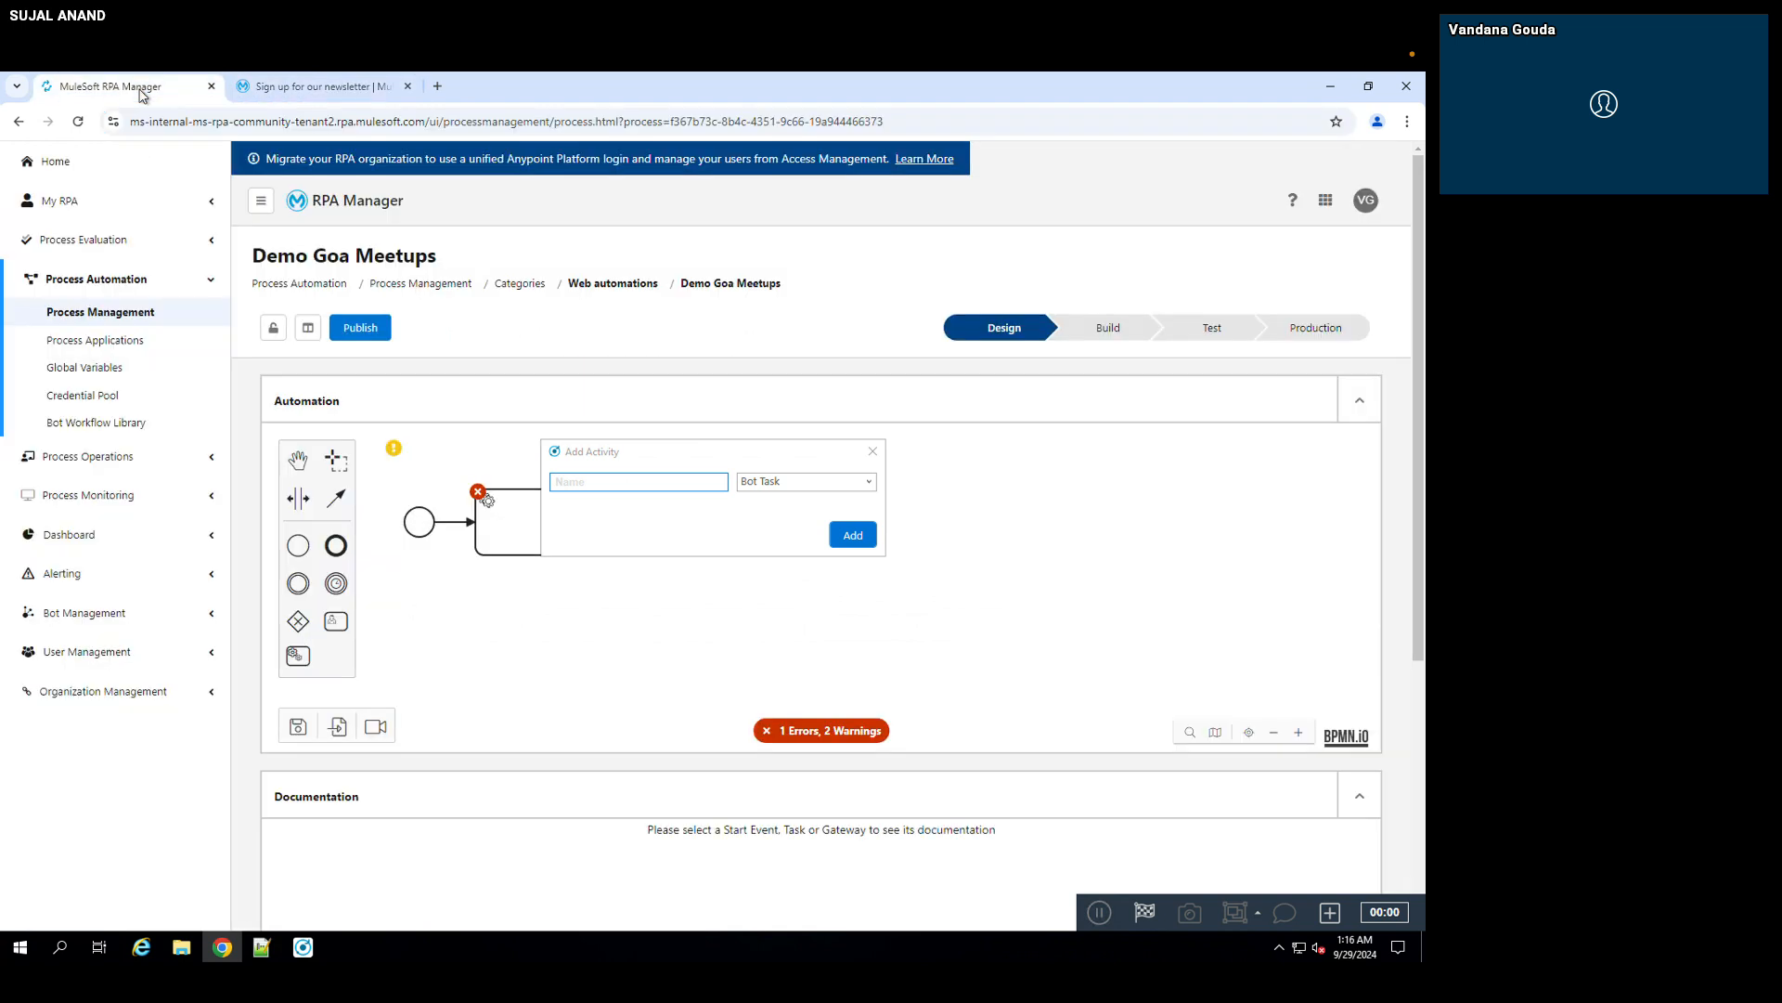
# Step: Add a Web Task activity named "open sign up page" to the recording
pyautogui.click(869, 482)
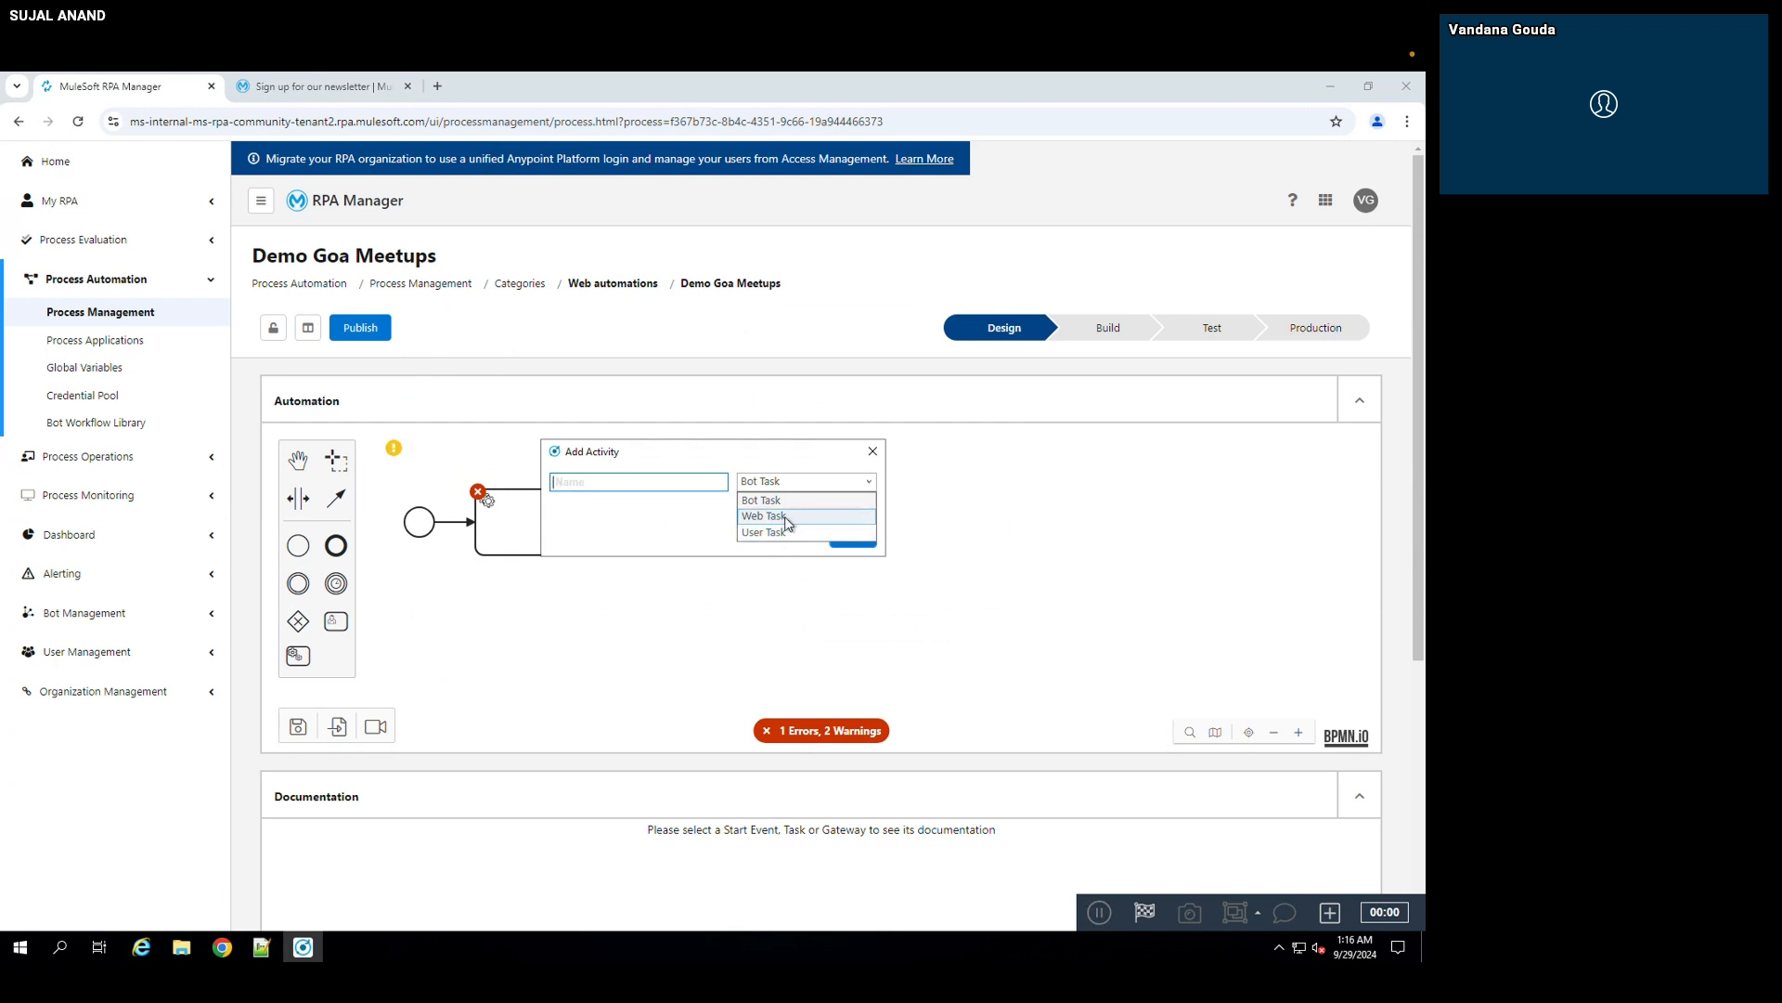
pyautogui.click(788, 517)
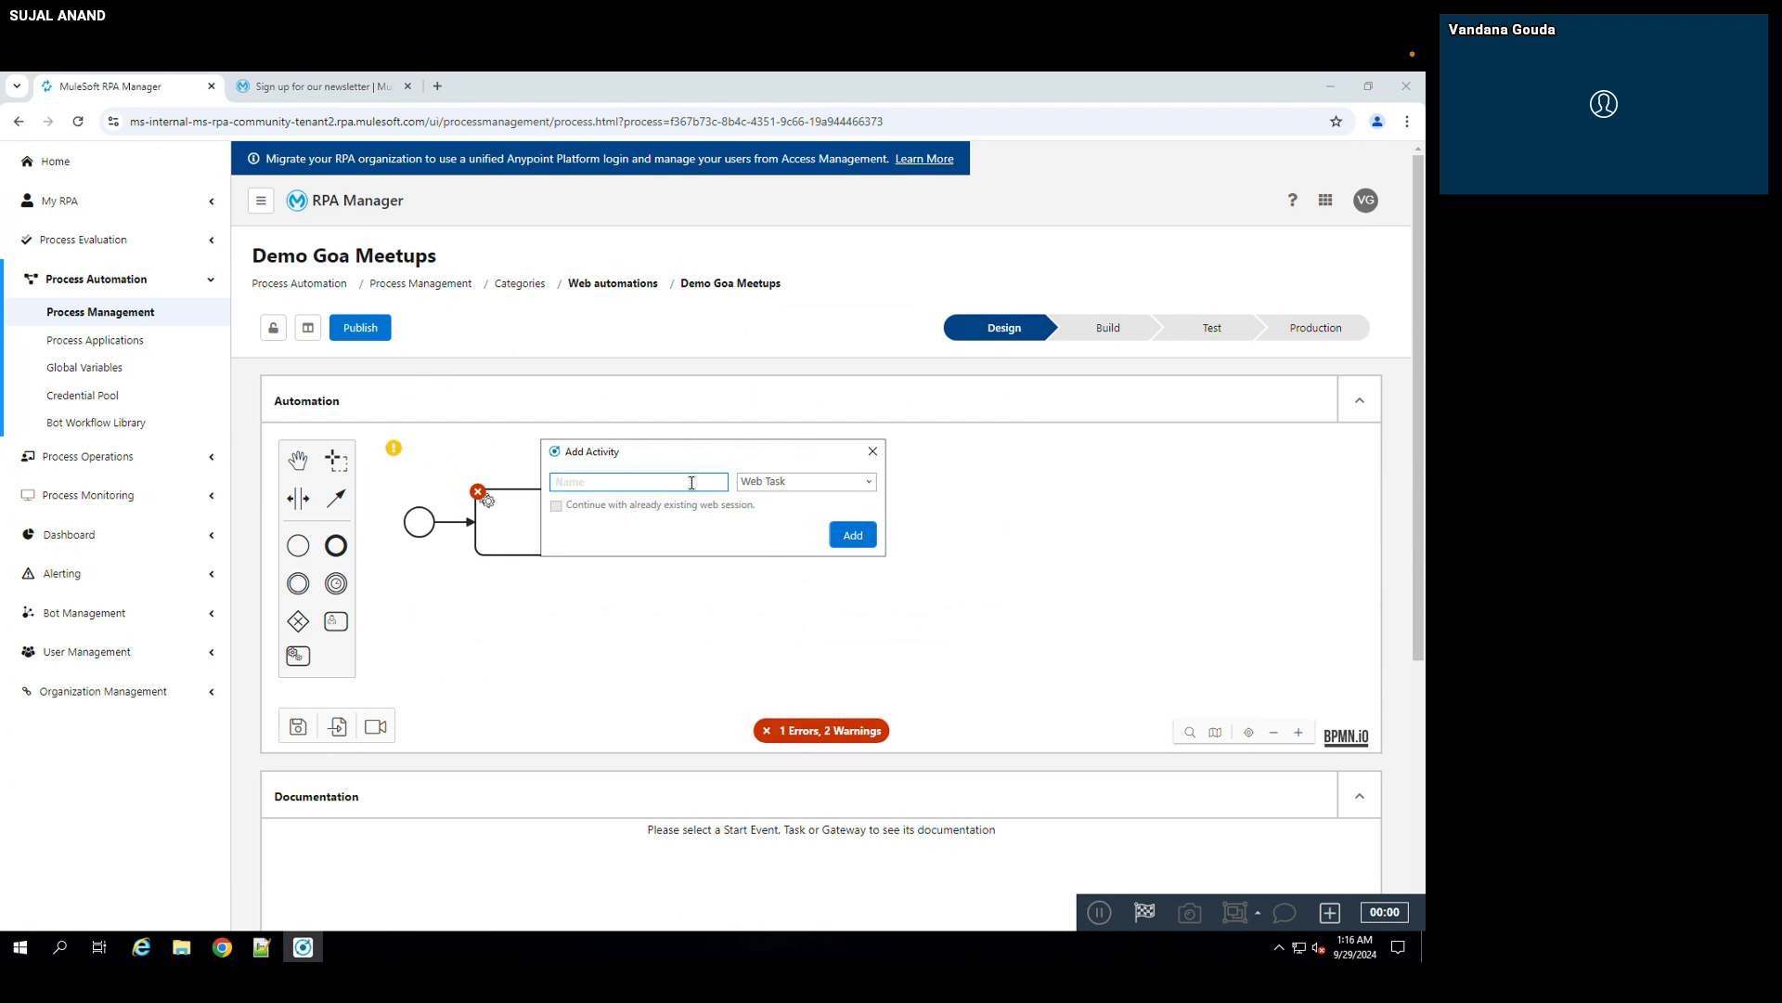
pyautogui.write('open sign up page')
pyautogui.click(853, 536)
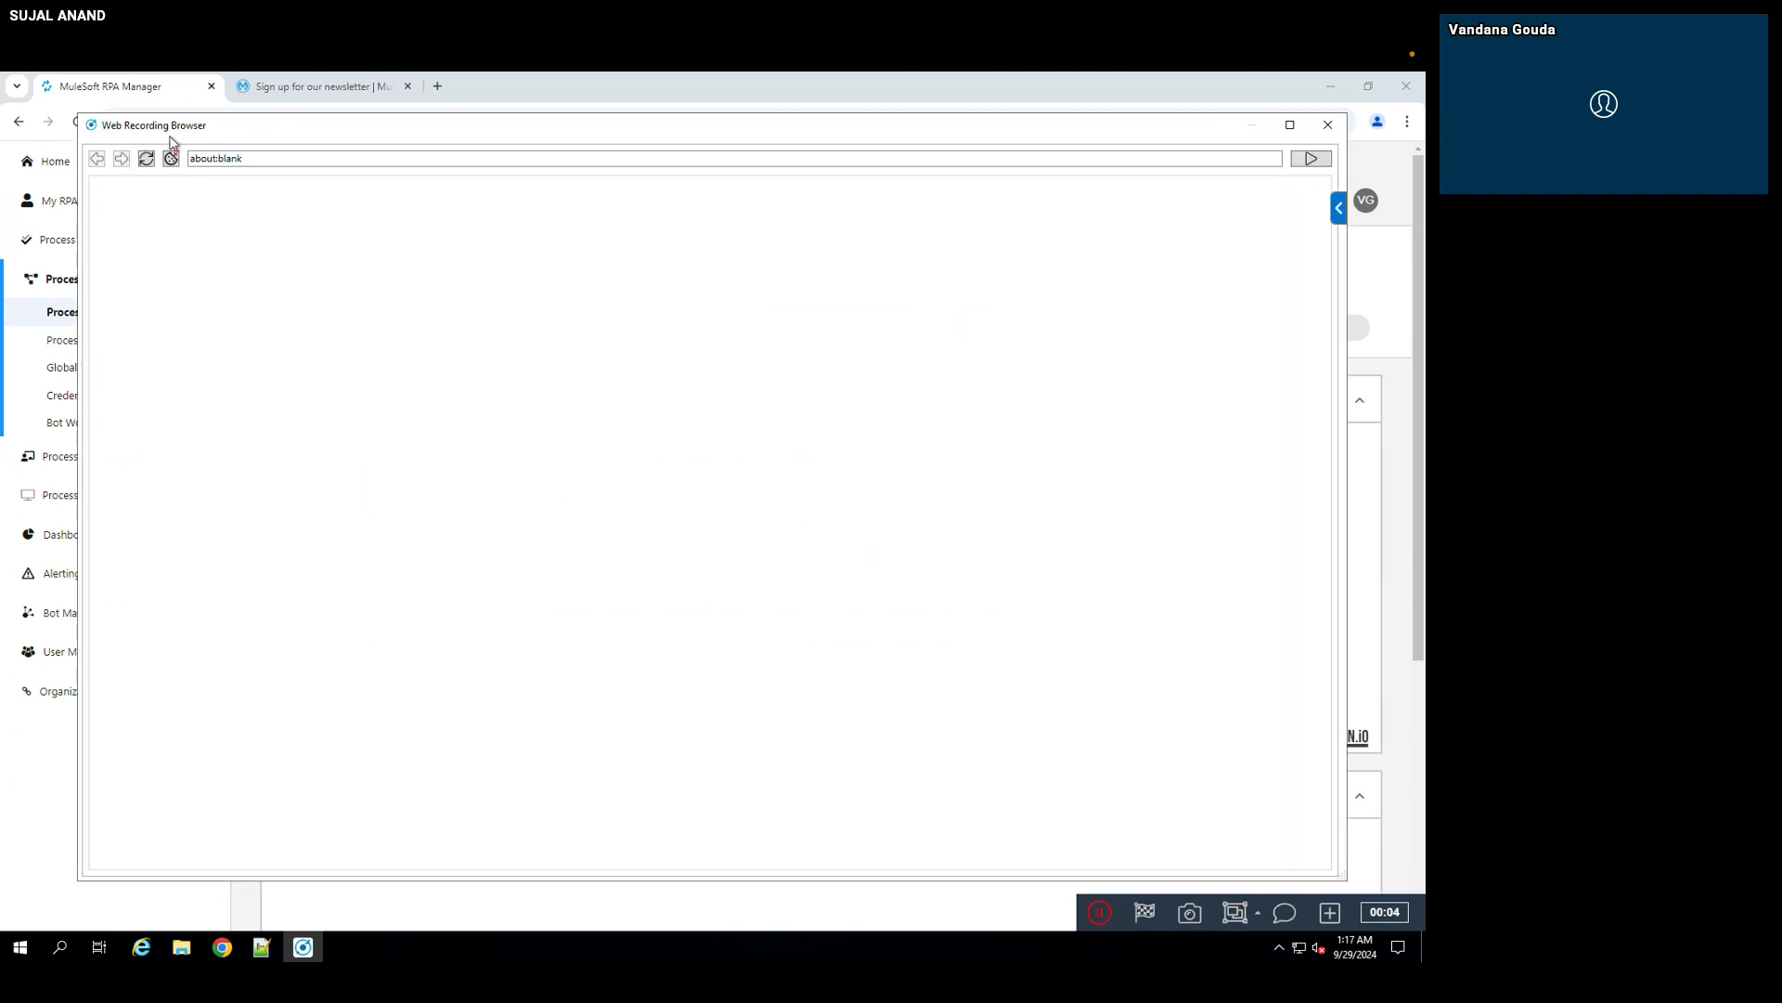
pyautogui.click(268, 162)
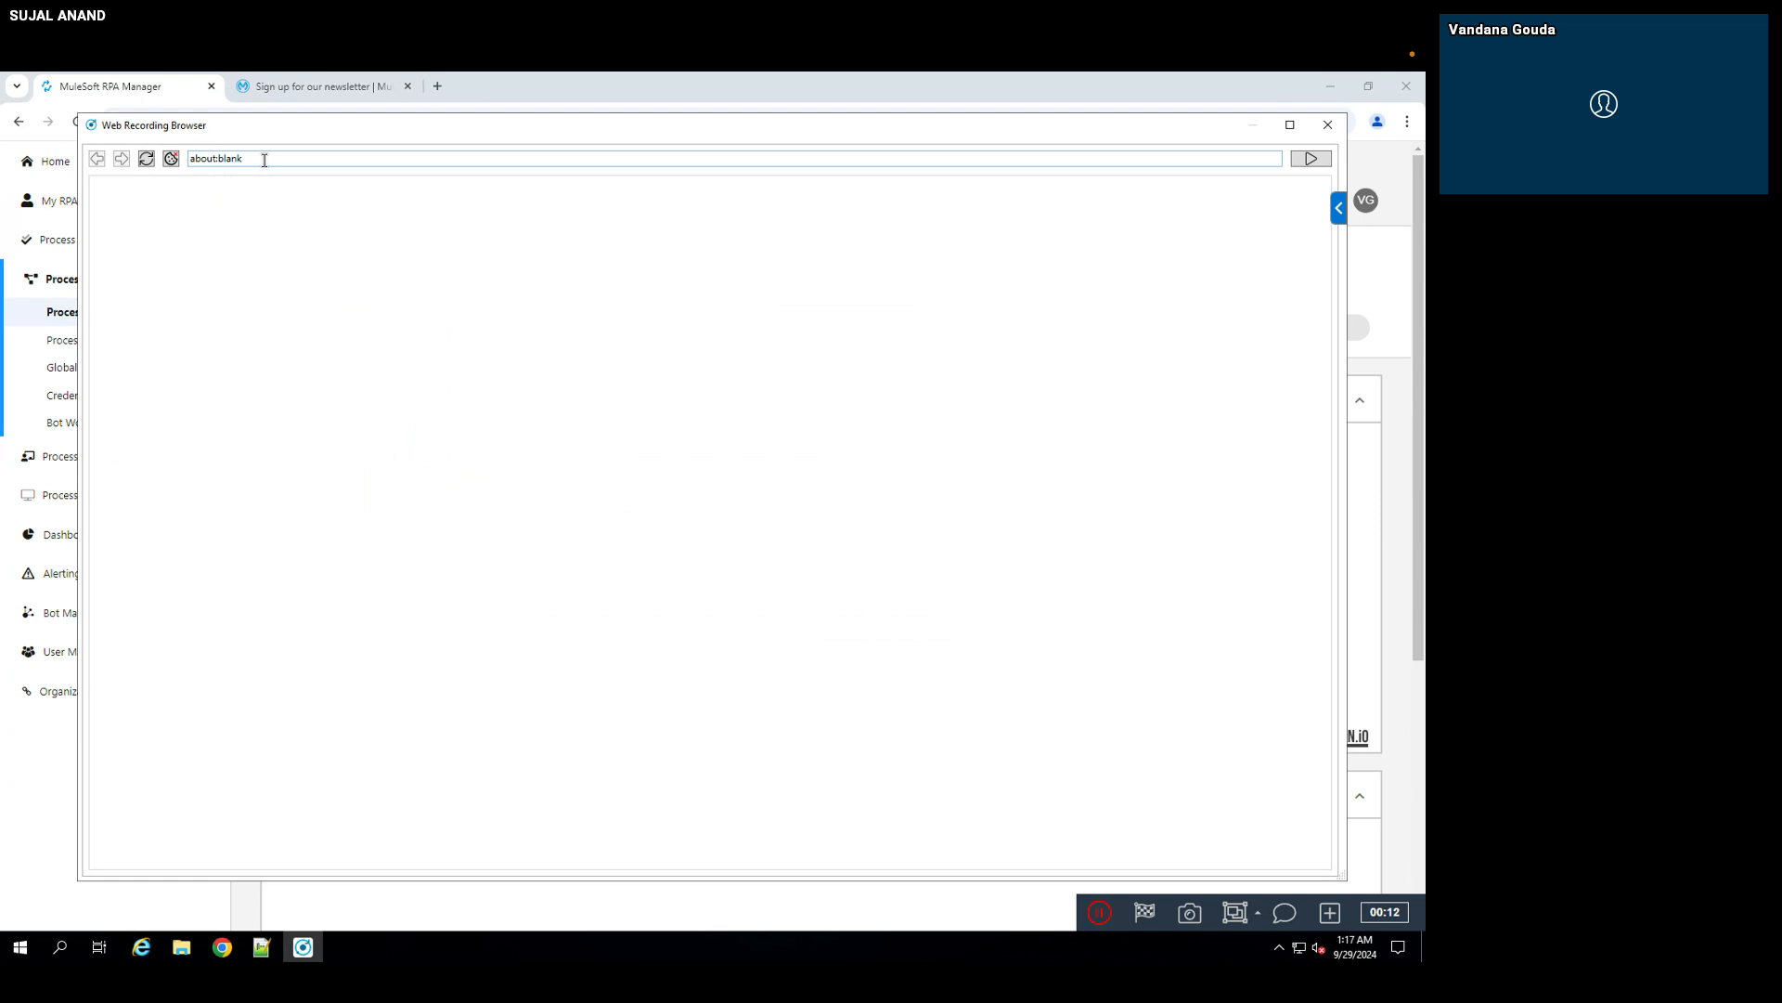
pyautogui.doubleClick(265, 160)
pyautogui.press('BackSpace')
pyautogui.write('https://blogs.mulesoft.com/signup-for-our-newsletter/')
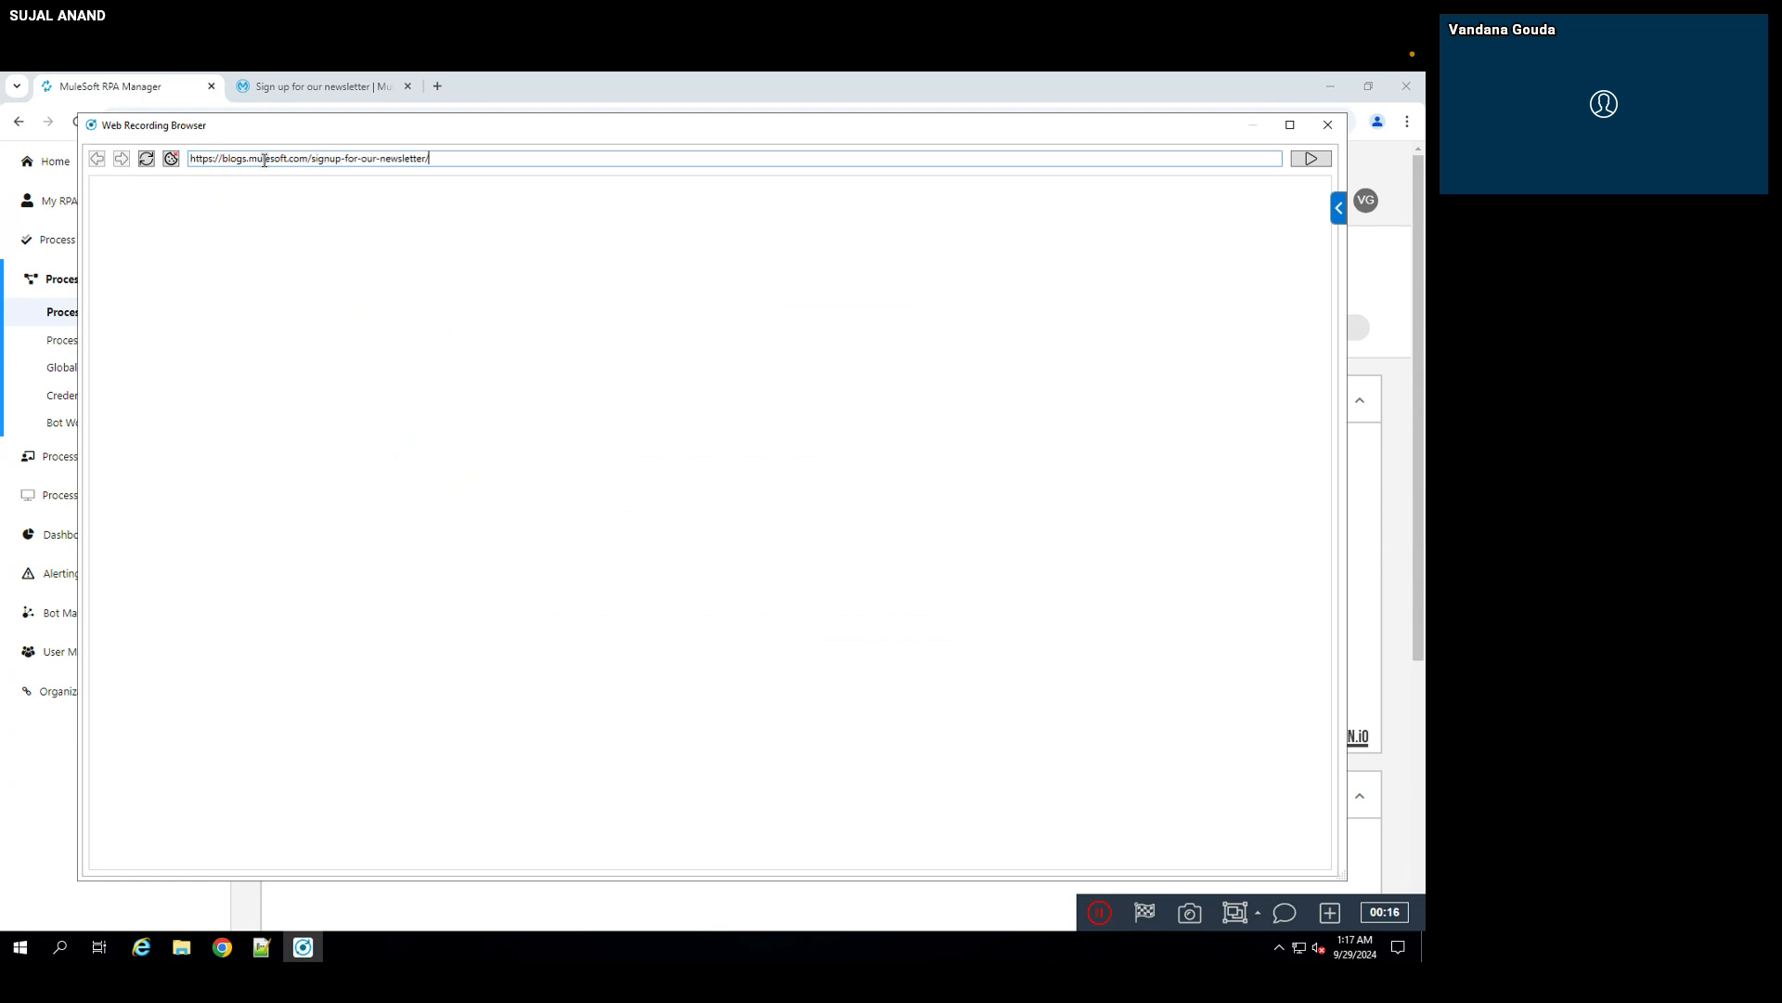
pyautogui.press('Return')
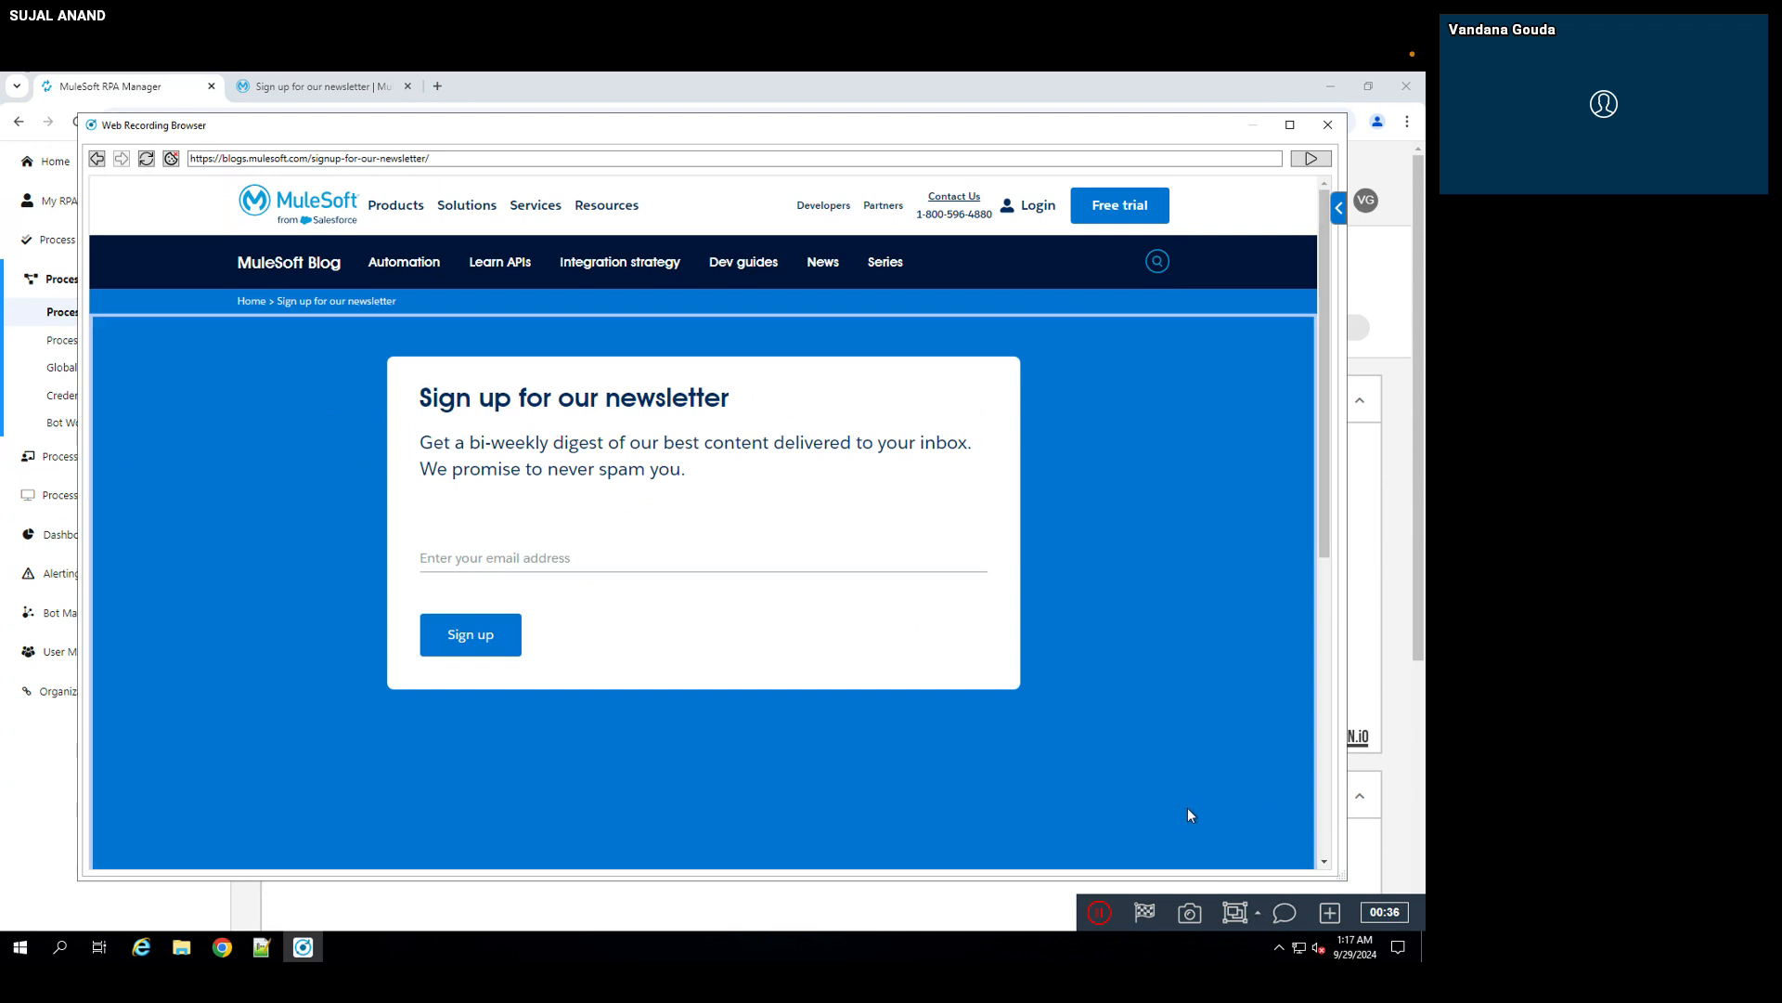
# Step: Add a second Web Task activity named "Signup to news letter" that continues with the already existing web session
pyautogui.click(1330, 913)
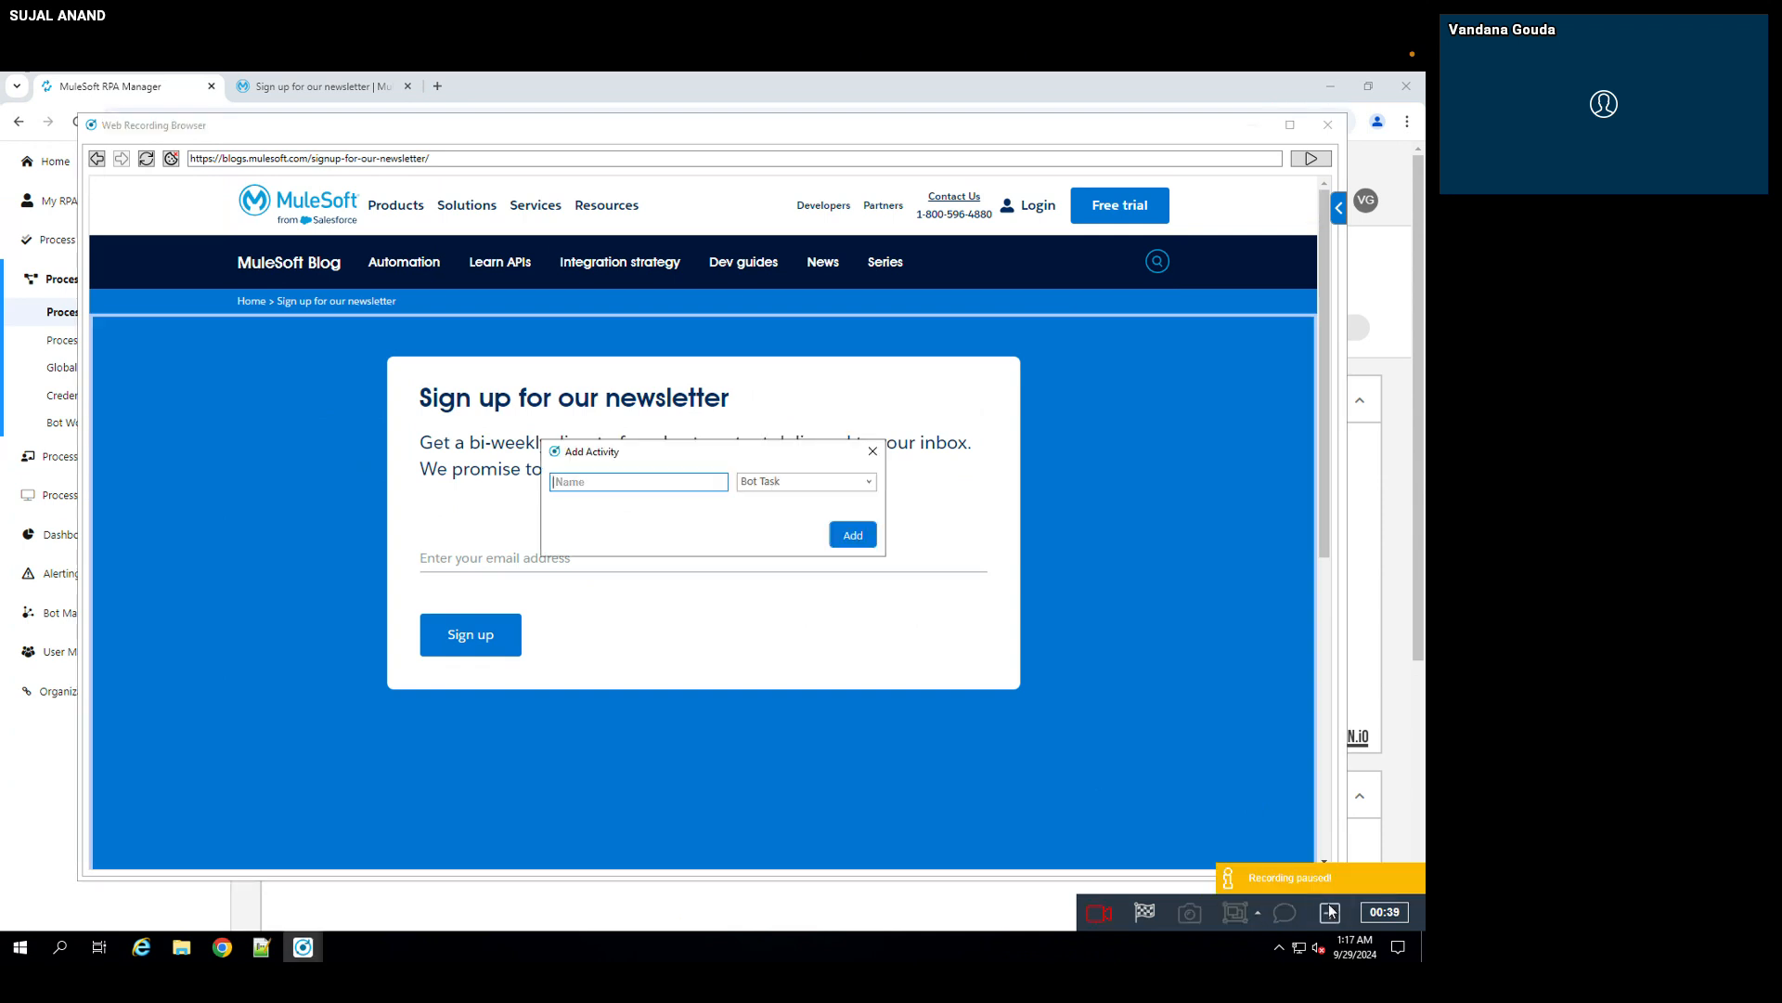
pyautogui.click(869, 483)
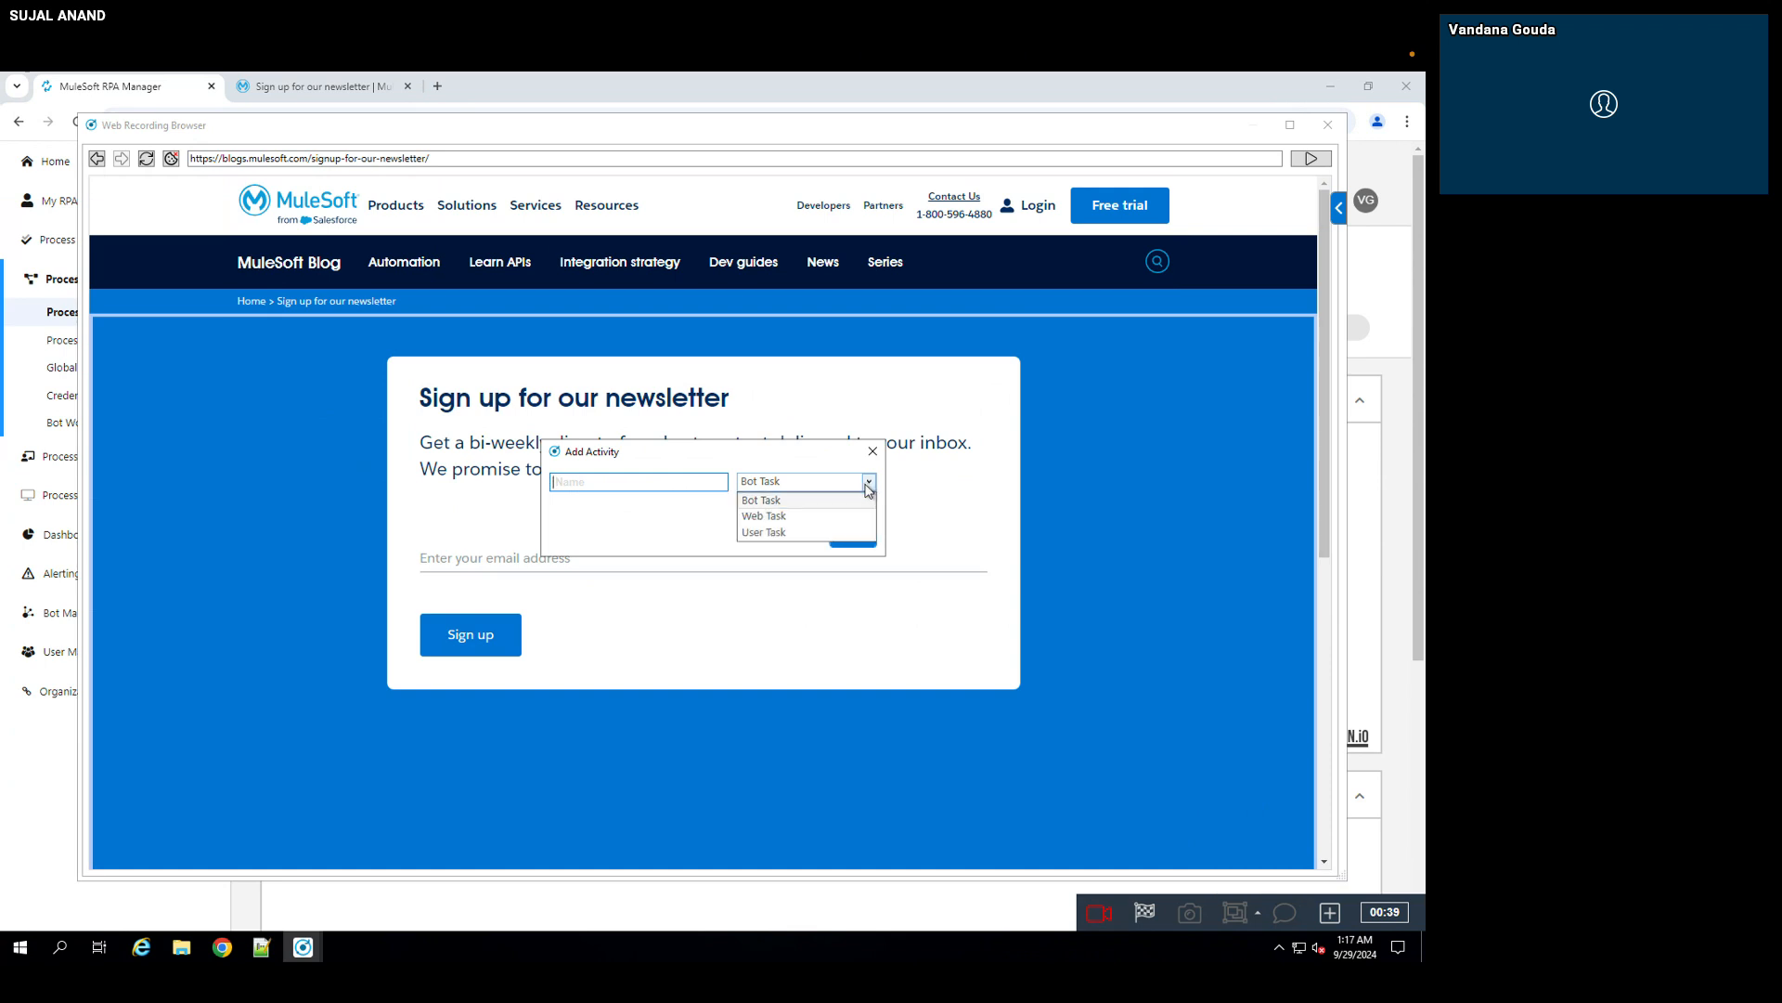
pyautogui.click(778, 517)
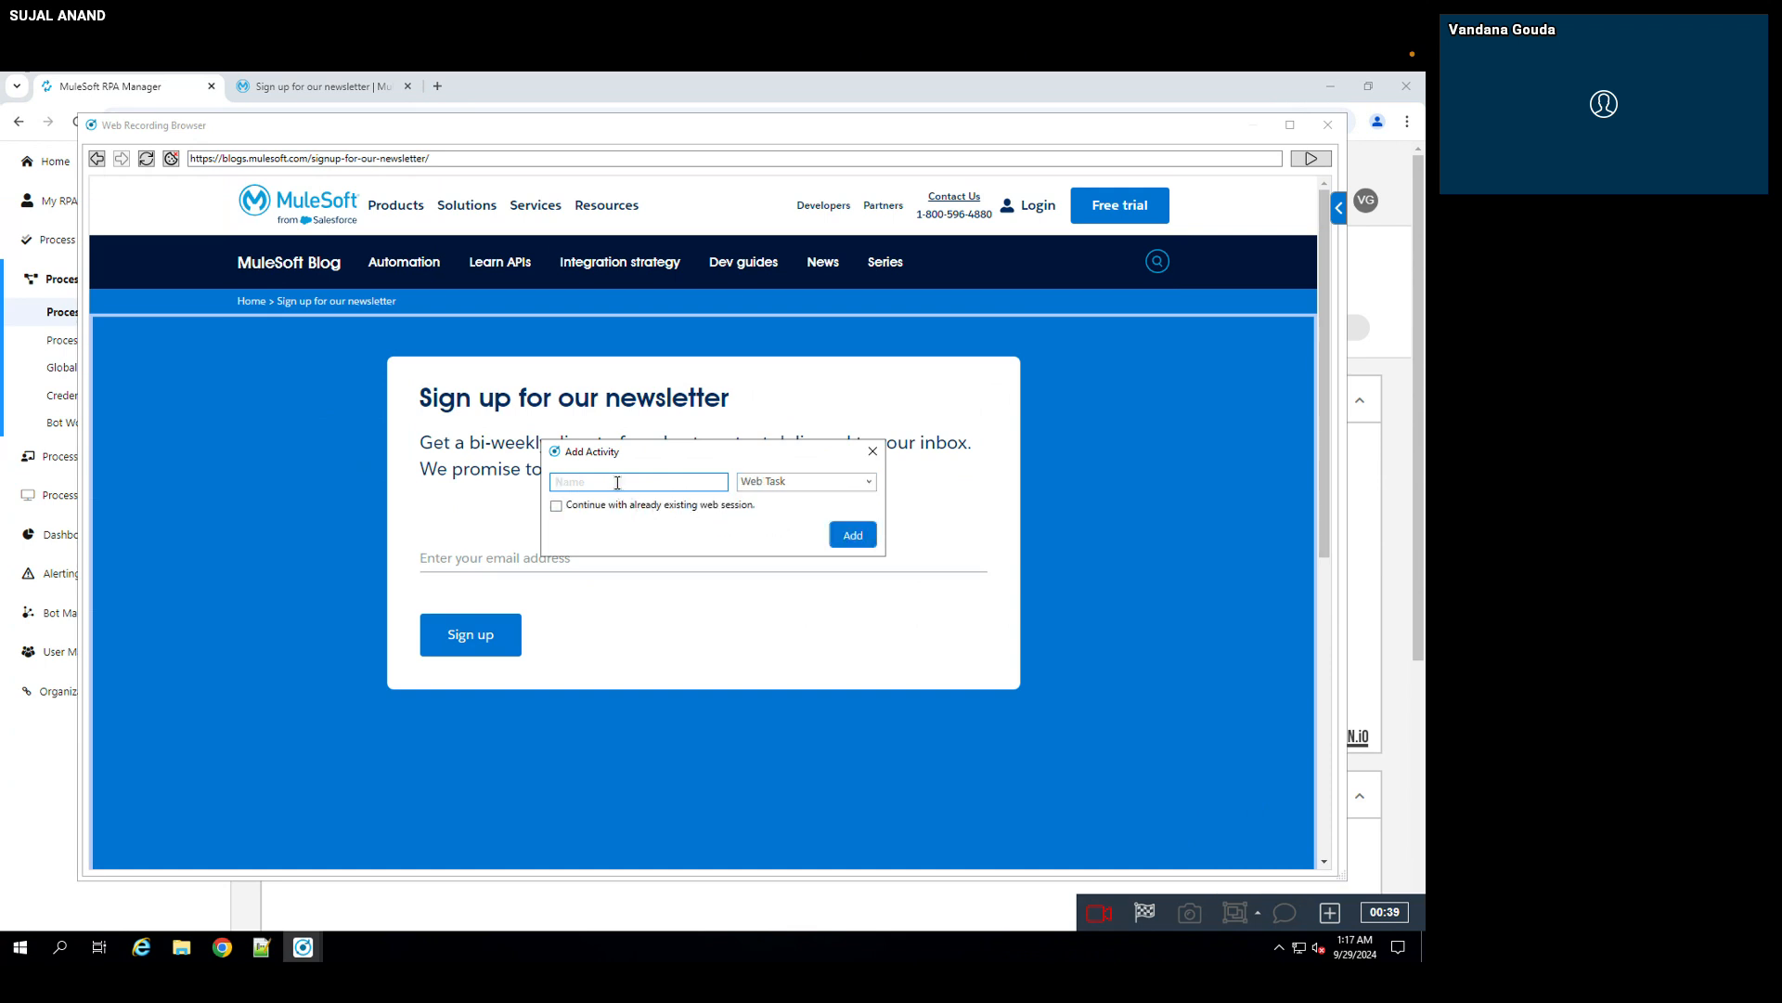
pyautogui.write('Signup to news letter')
pyautogui.click(555, 507)
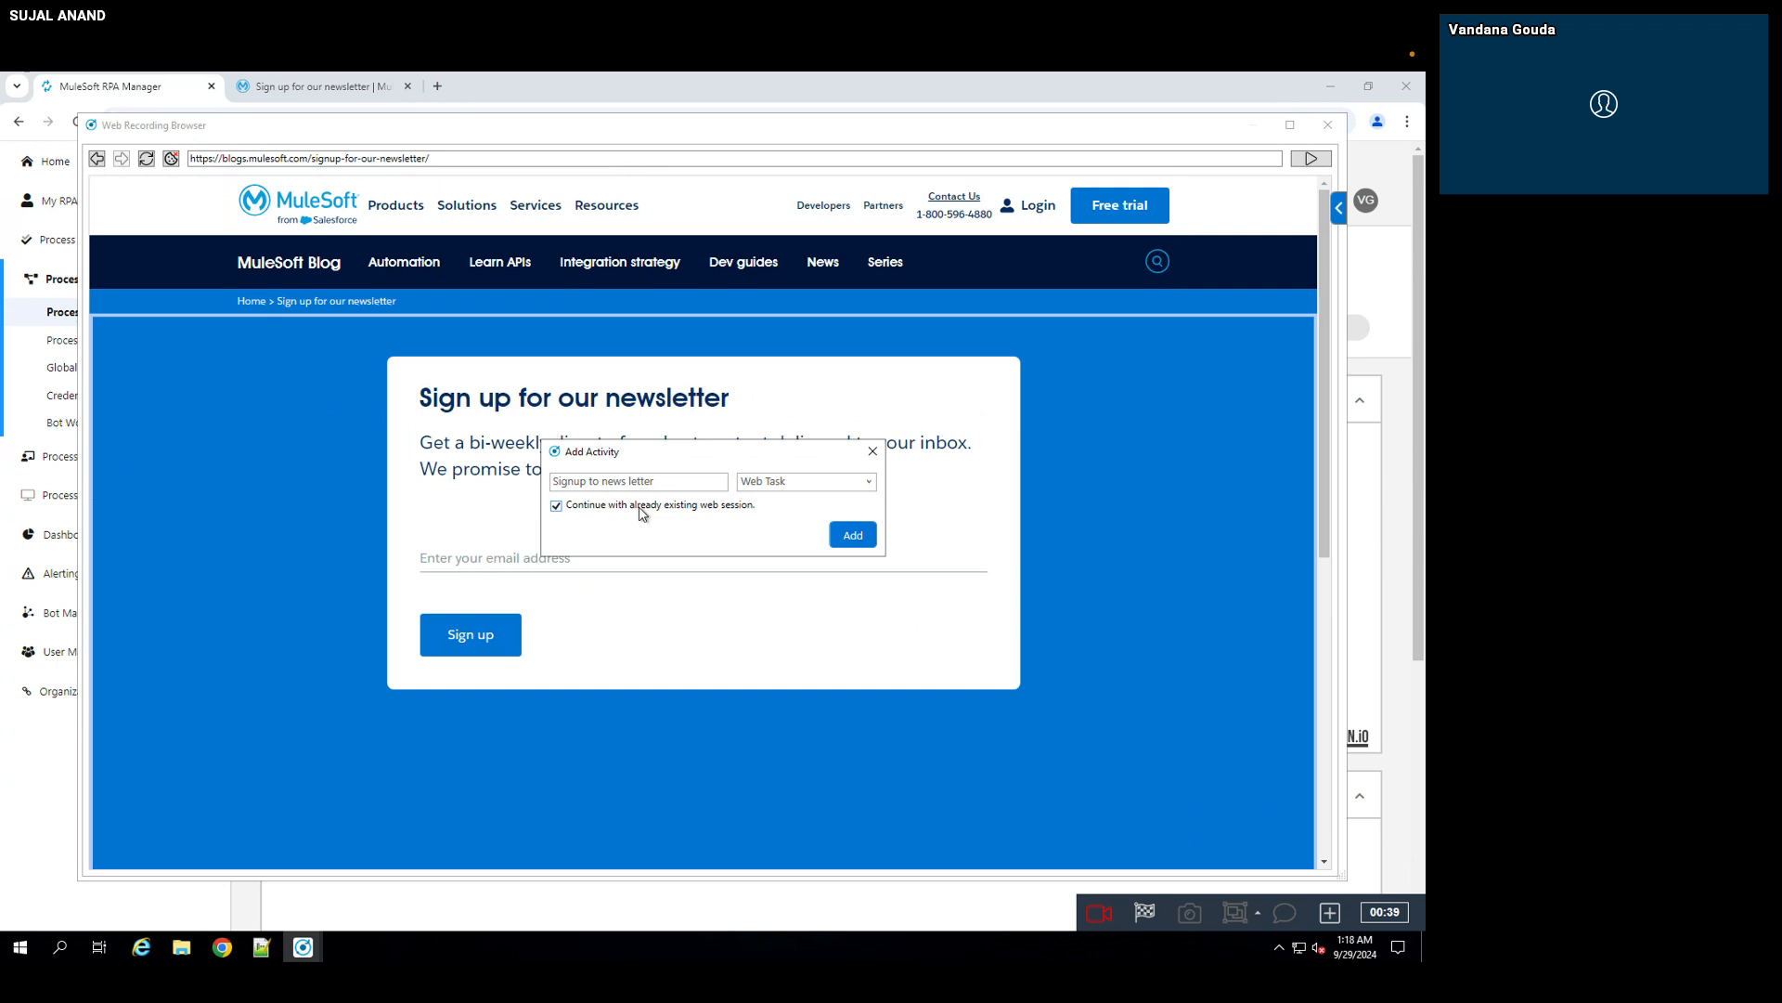
pyautogui.click(870, 540)
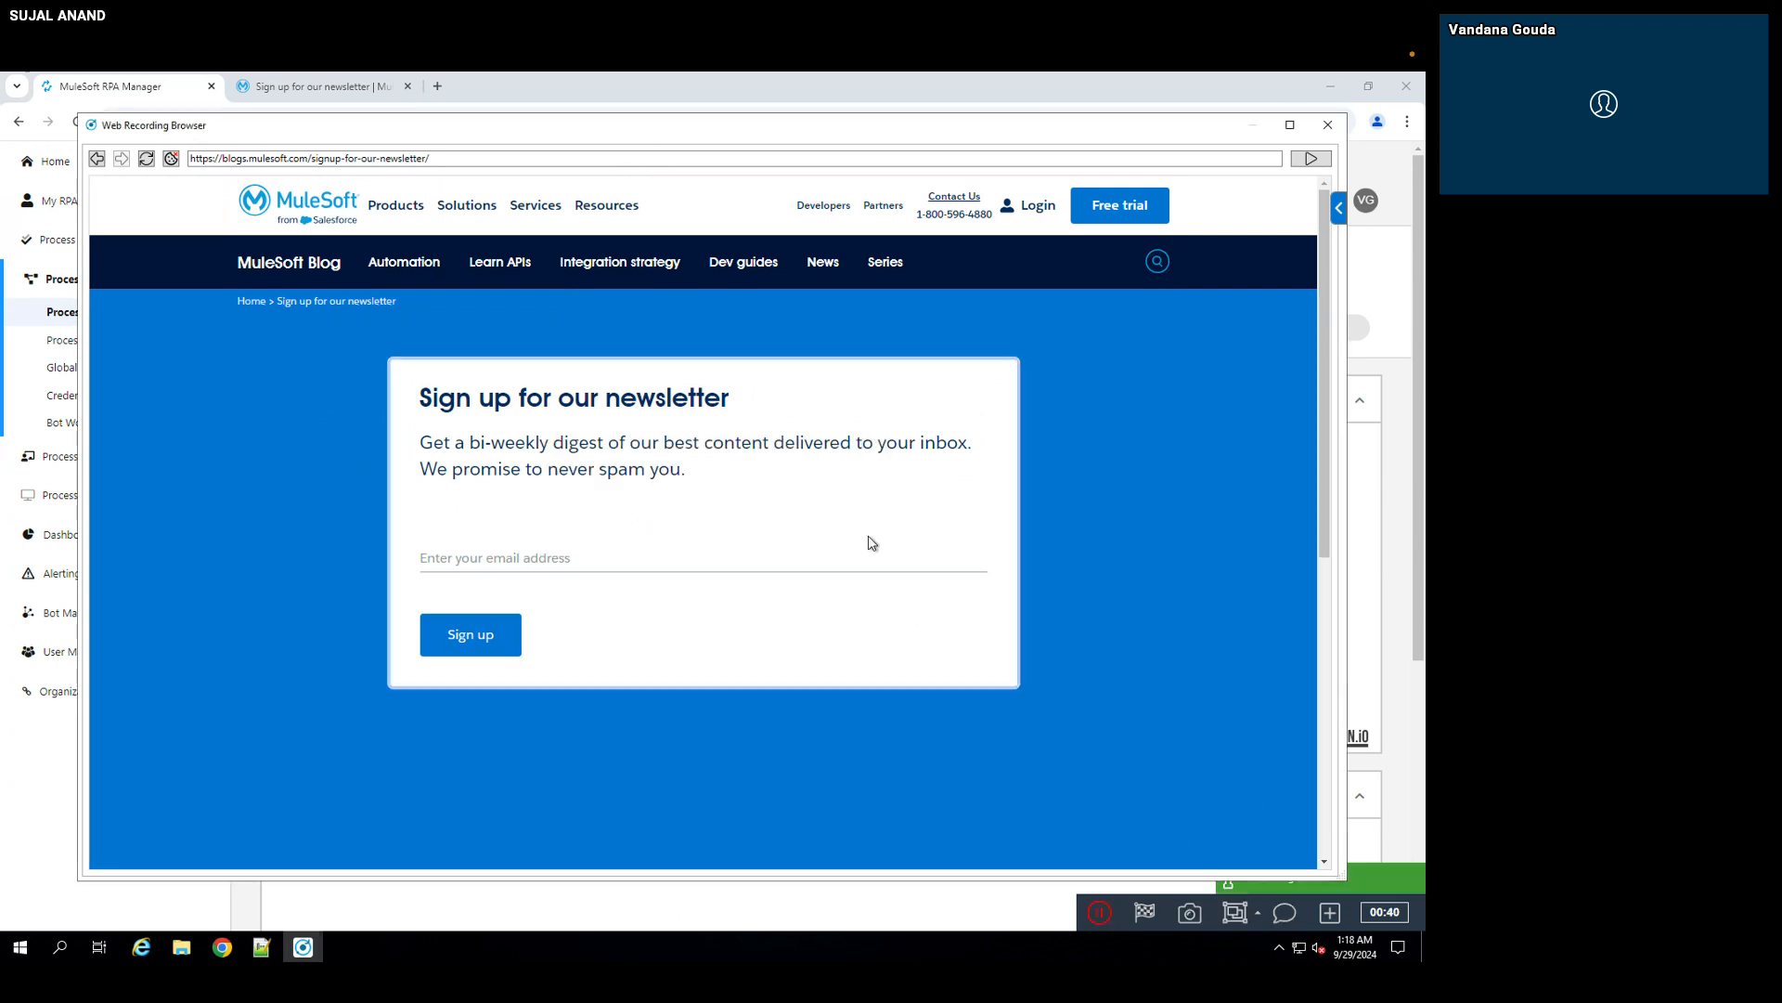
# Step: Record filling in the subscriber's email address and submitting the newsletter sign-up form, and stop the recording
pyautogui.click(791, 547)
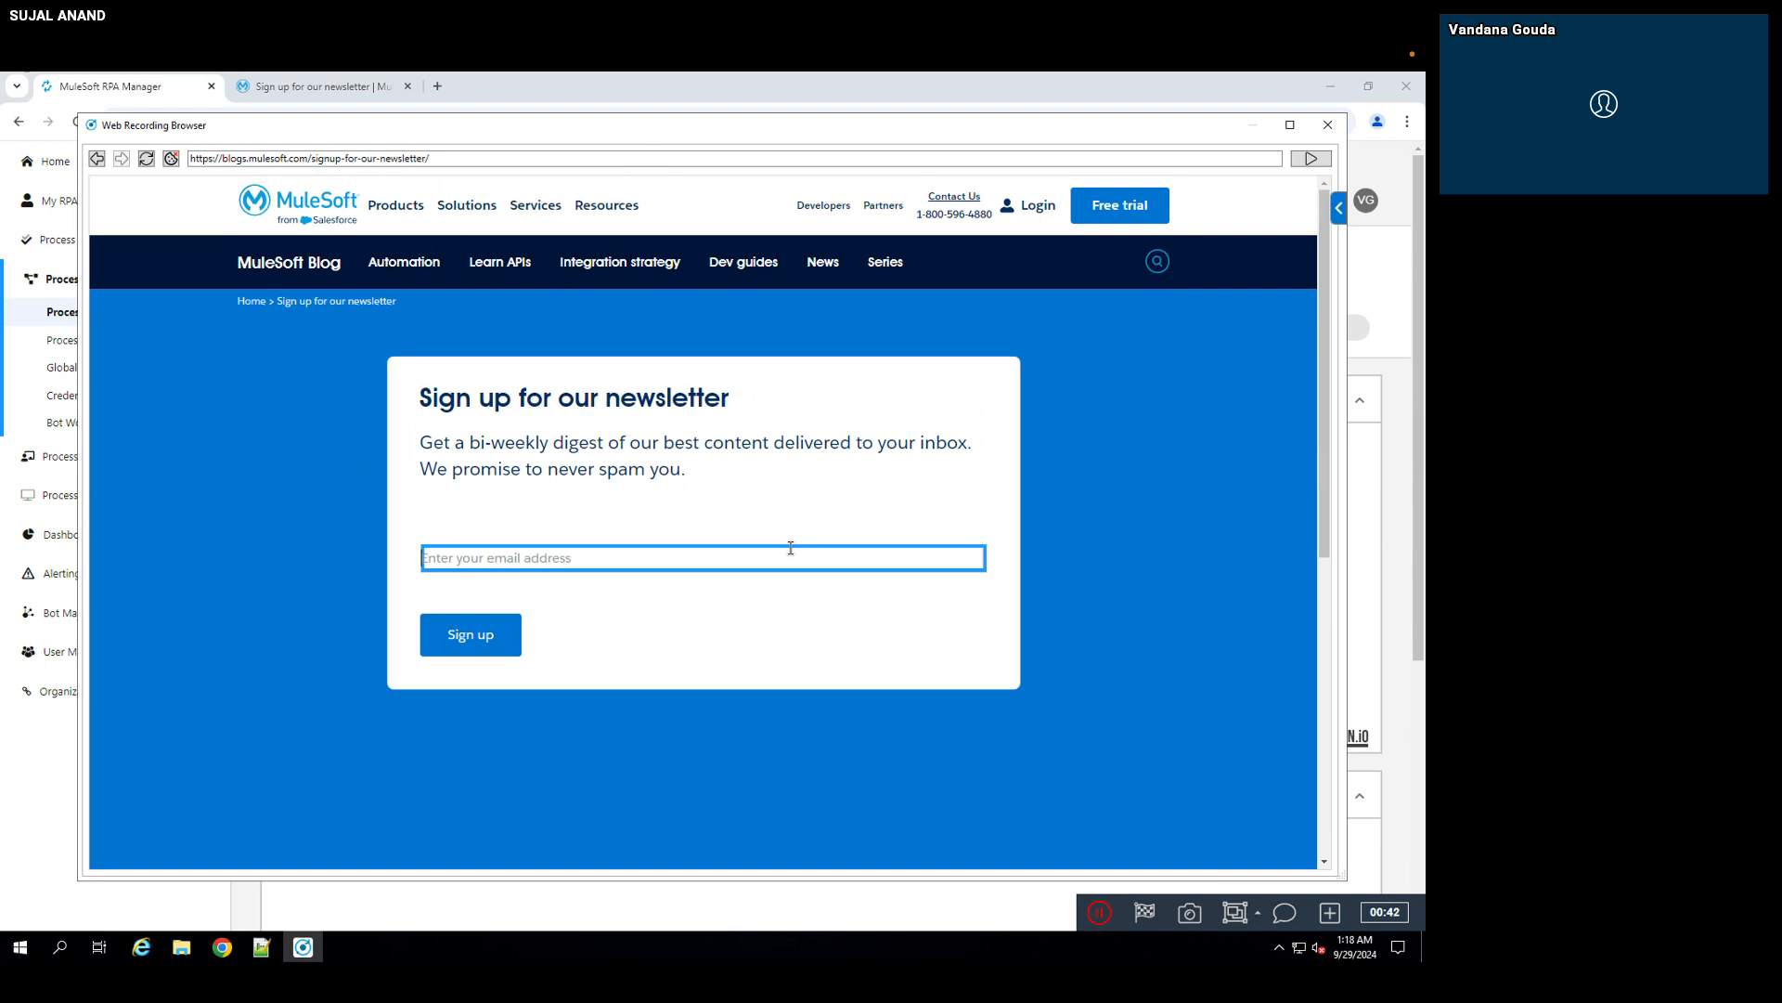
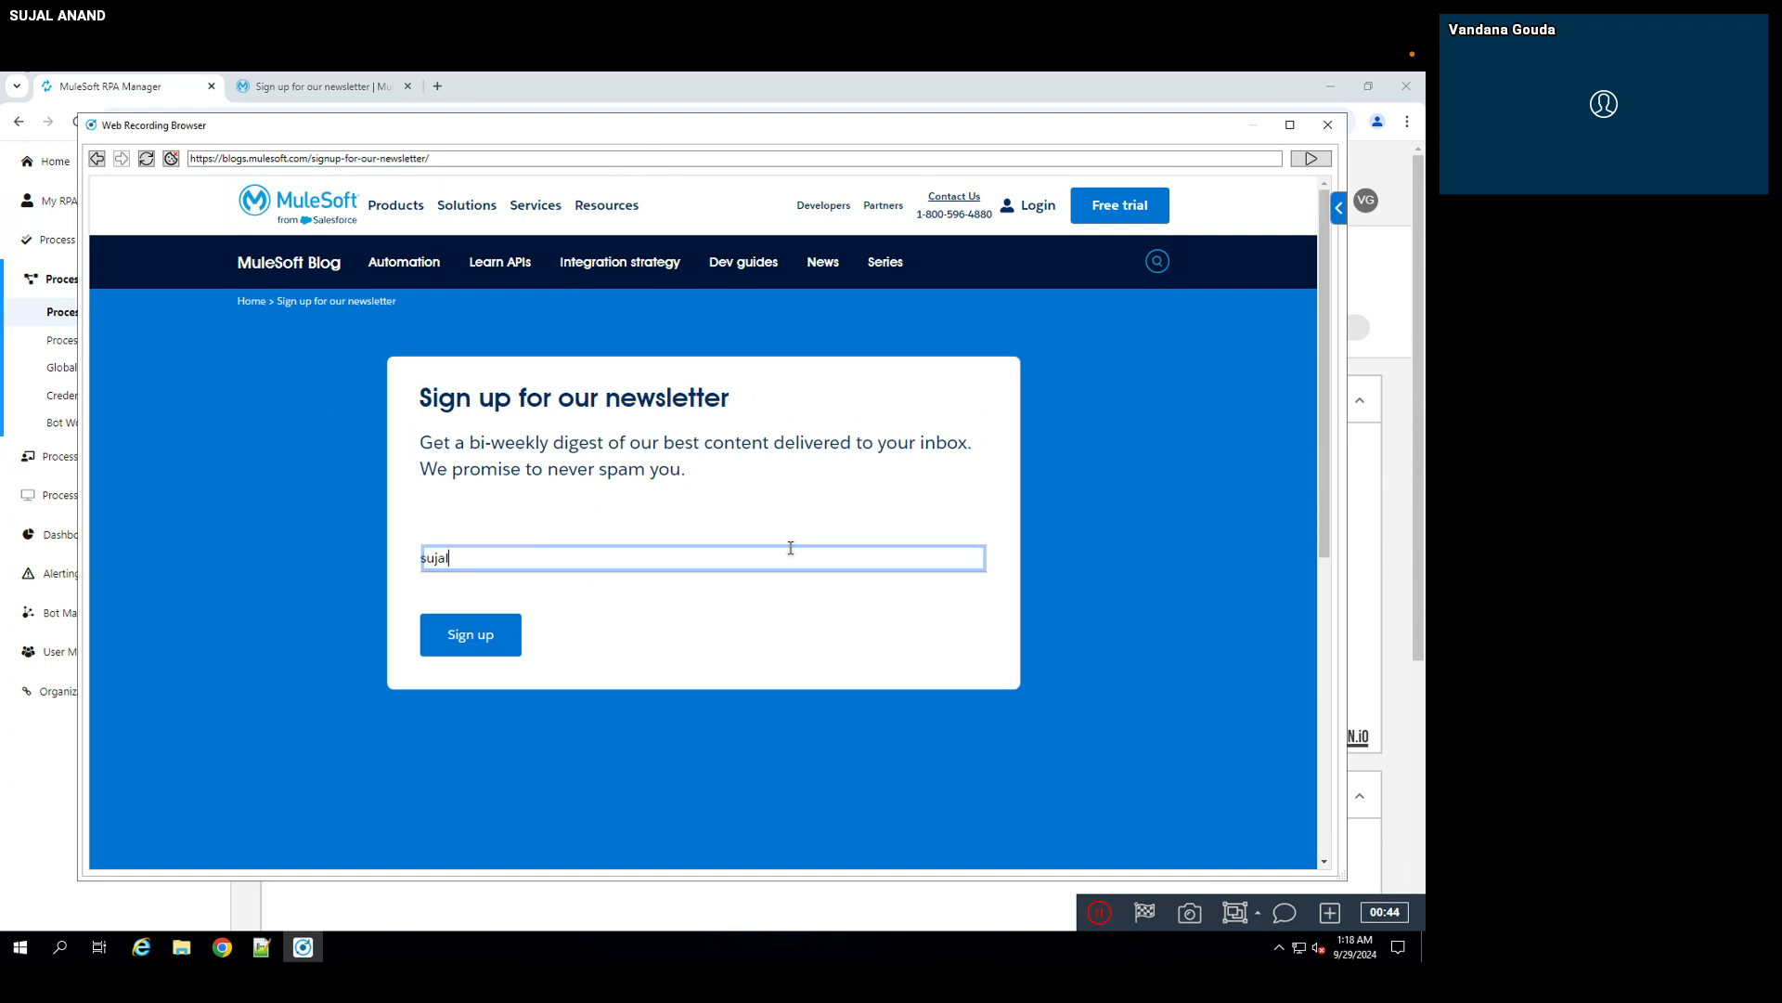
pyautogui.click(498, 635)
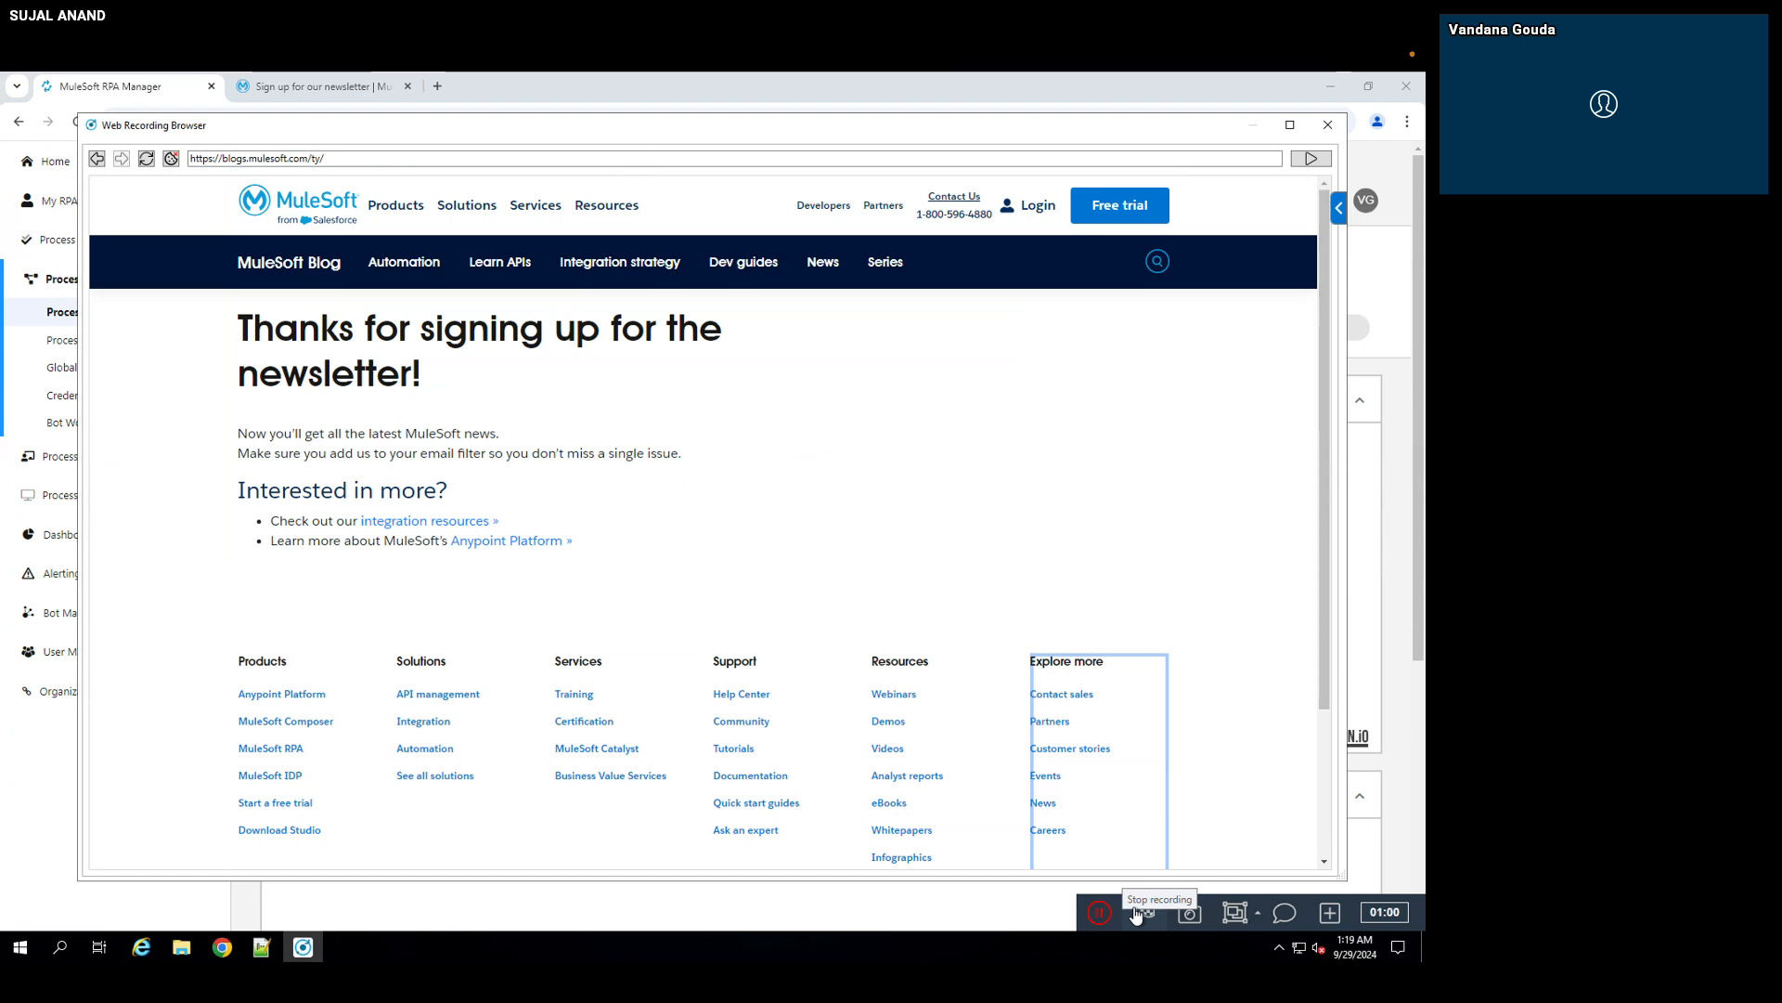
pyautogui.click(1146, 915)
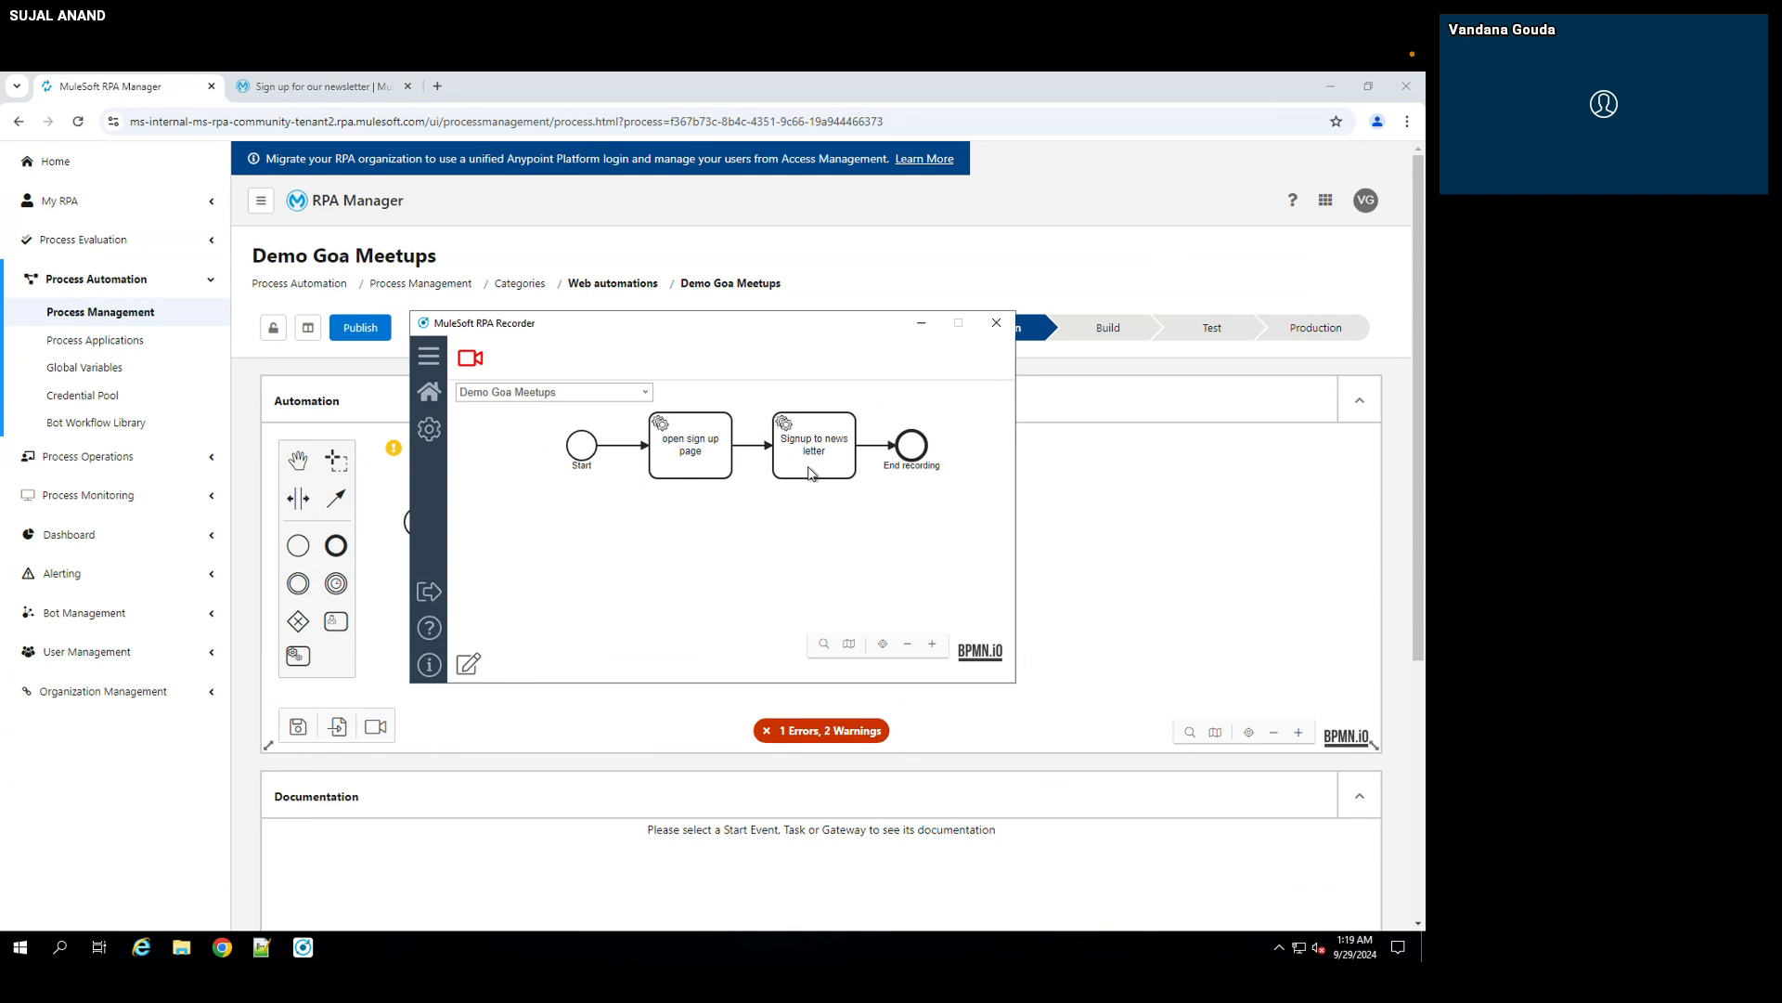
# Step: Review the recorded workflow, upload its BPMN diagram to RPA Manager from the recording editor, and close the editor
pyautogui.click(591, 462)
pyautogui.click(667, 447)
pyautogui.click(830, 464)
pyautogui.click(914, 452)
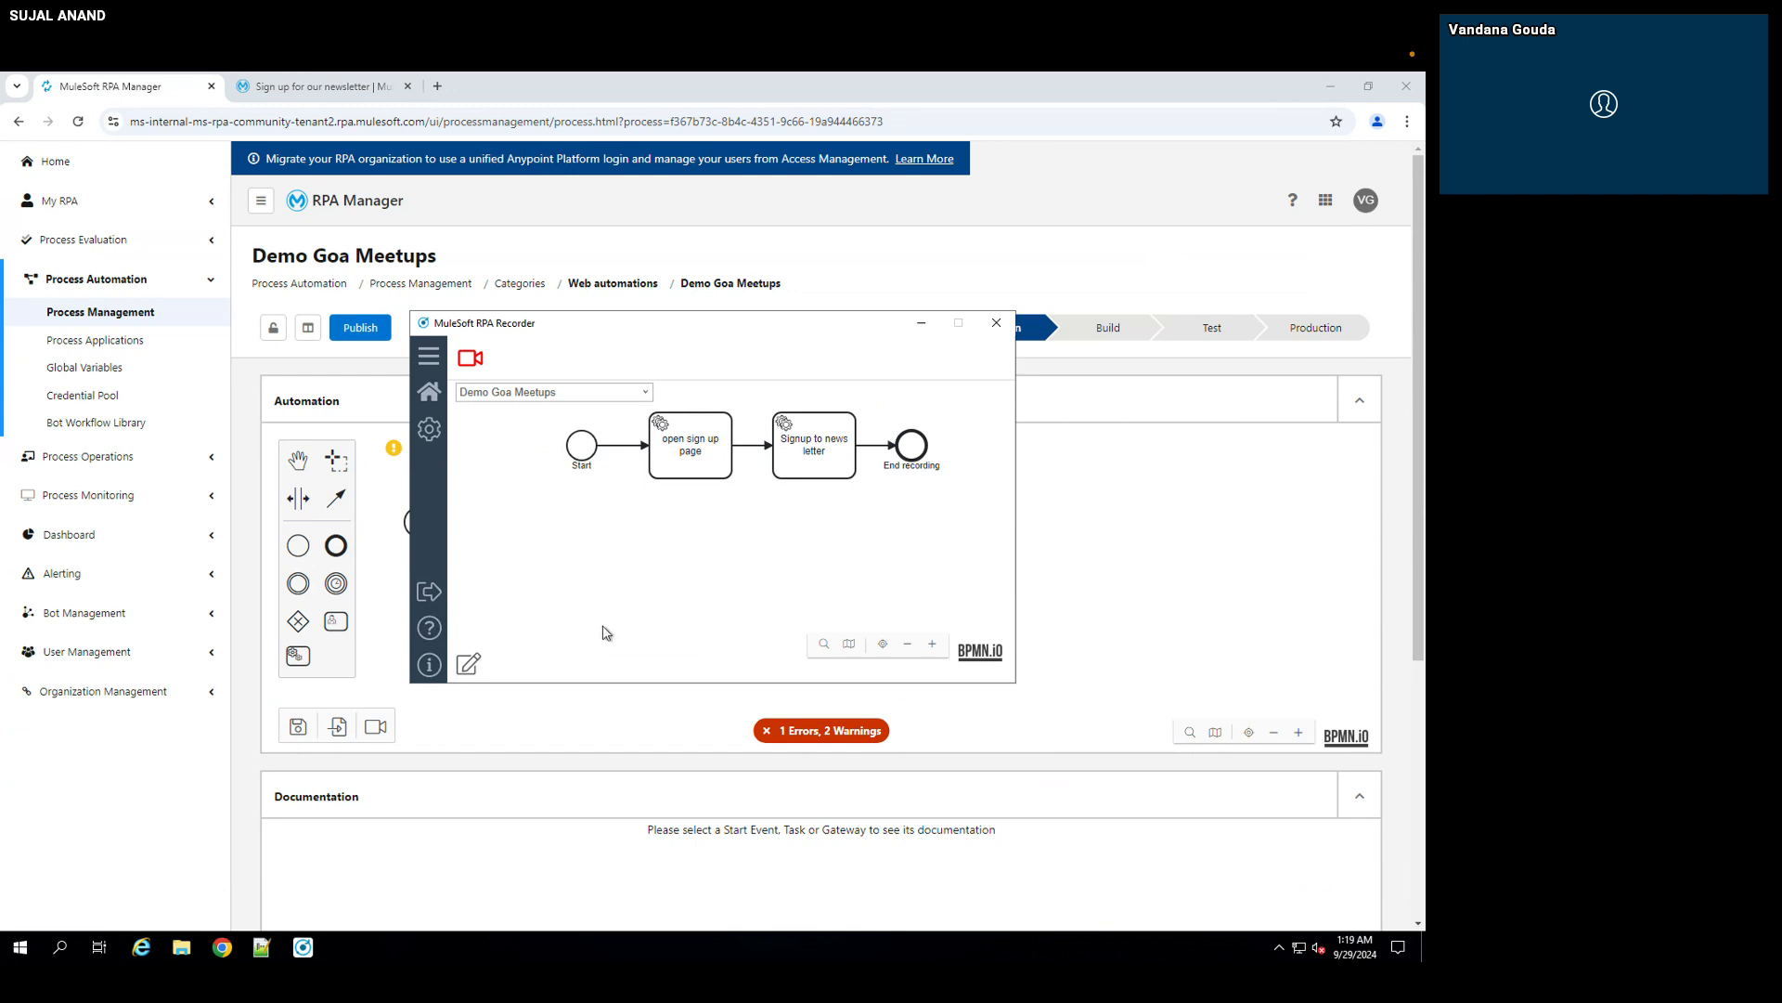
pyautogui.click(468, 665)
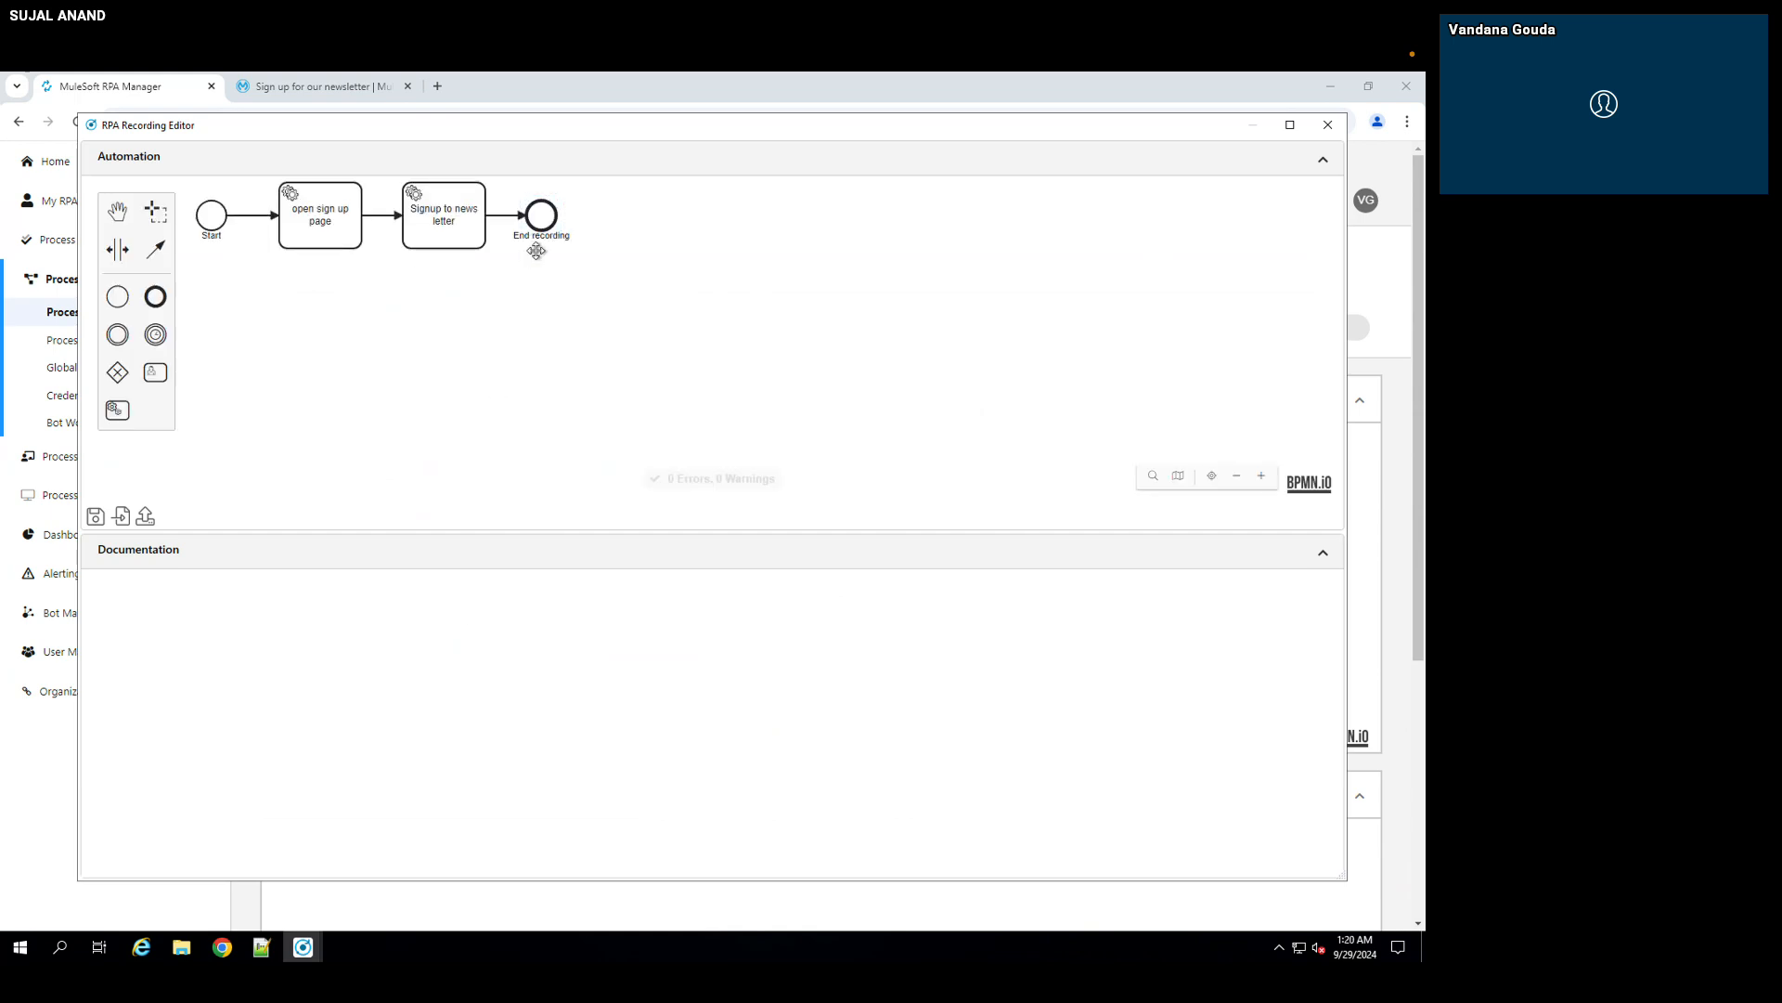
pyautogui.click(147, 518)
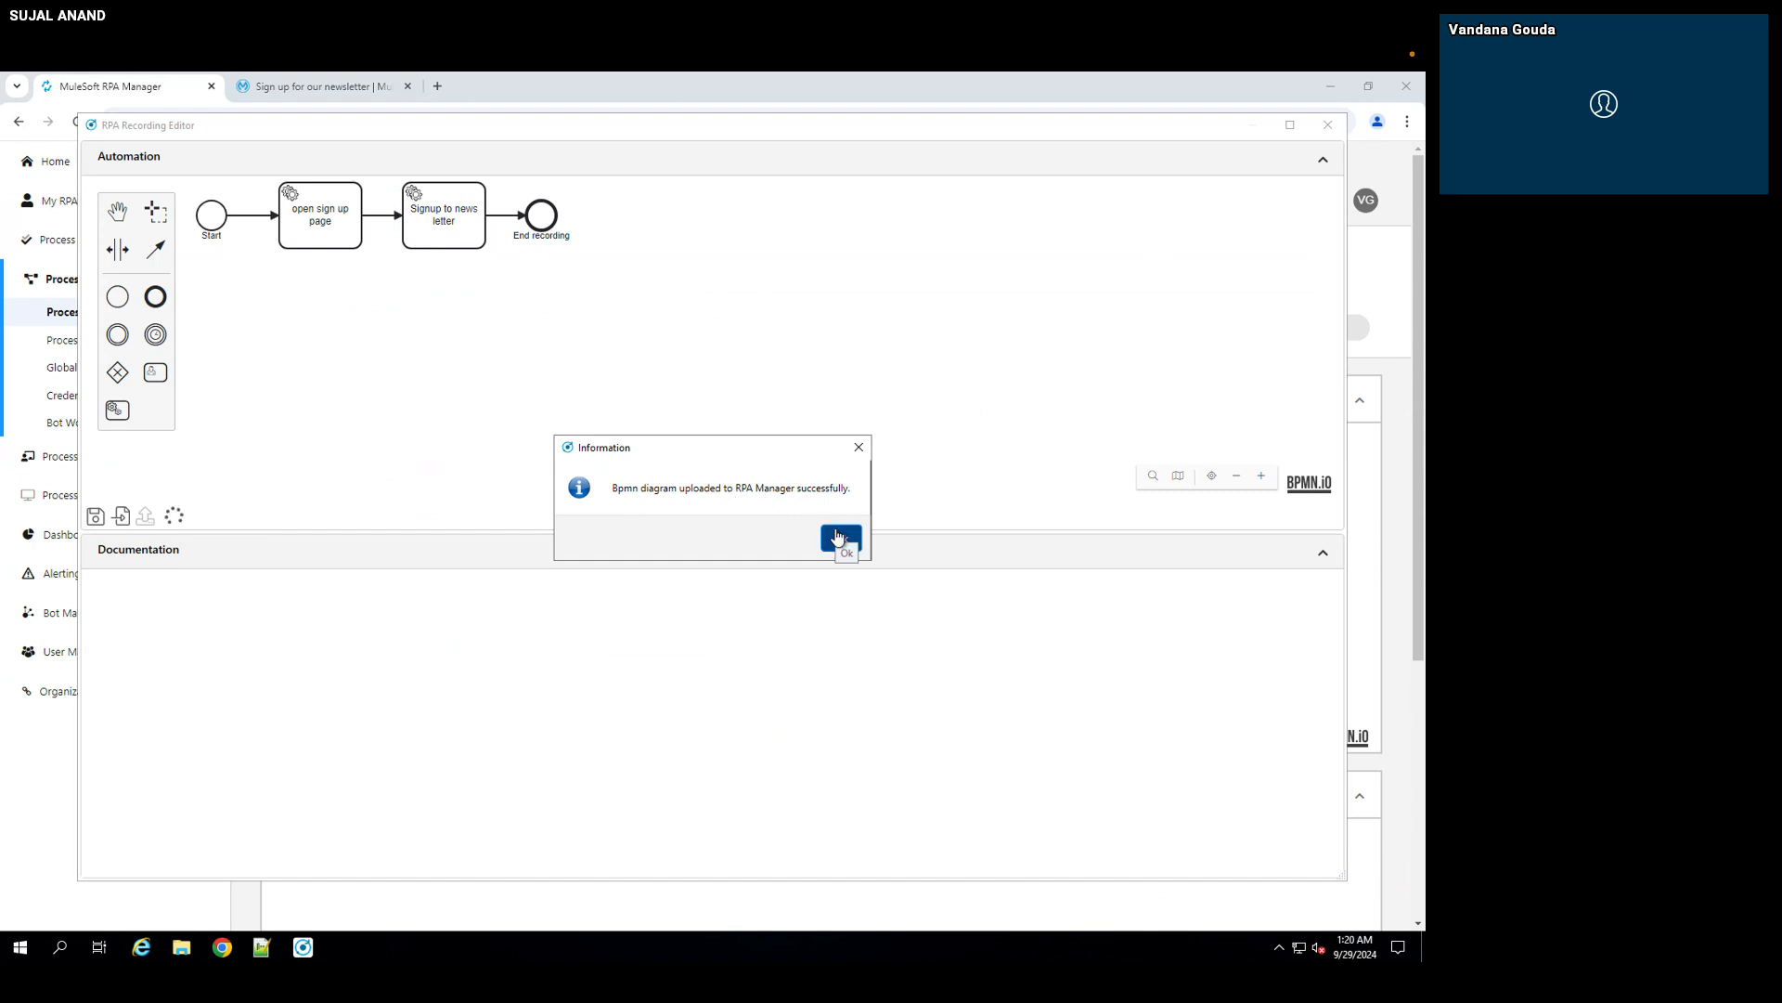
pyautogui.click(839, 538)
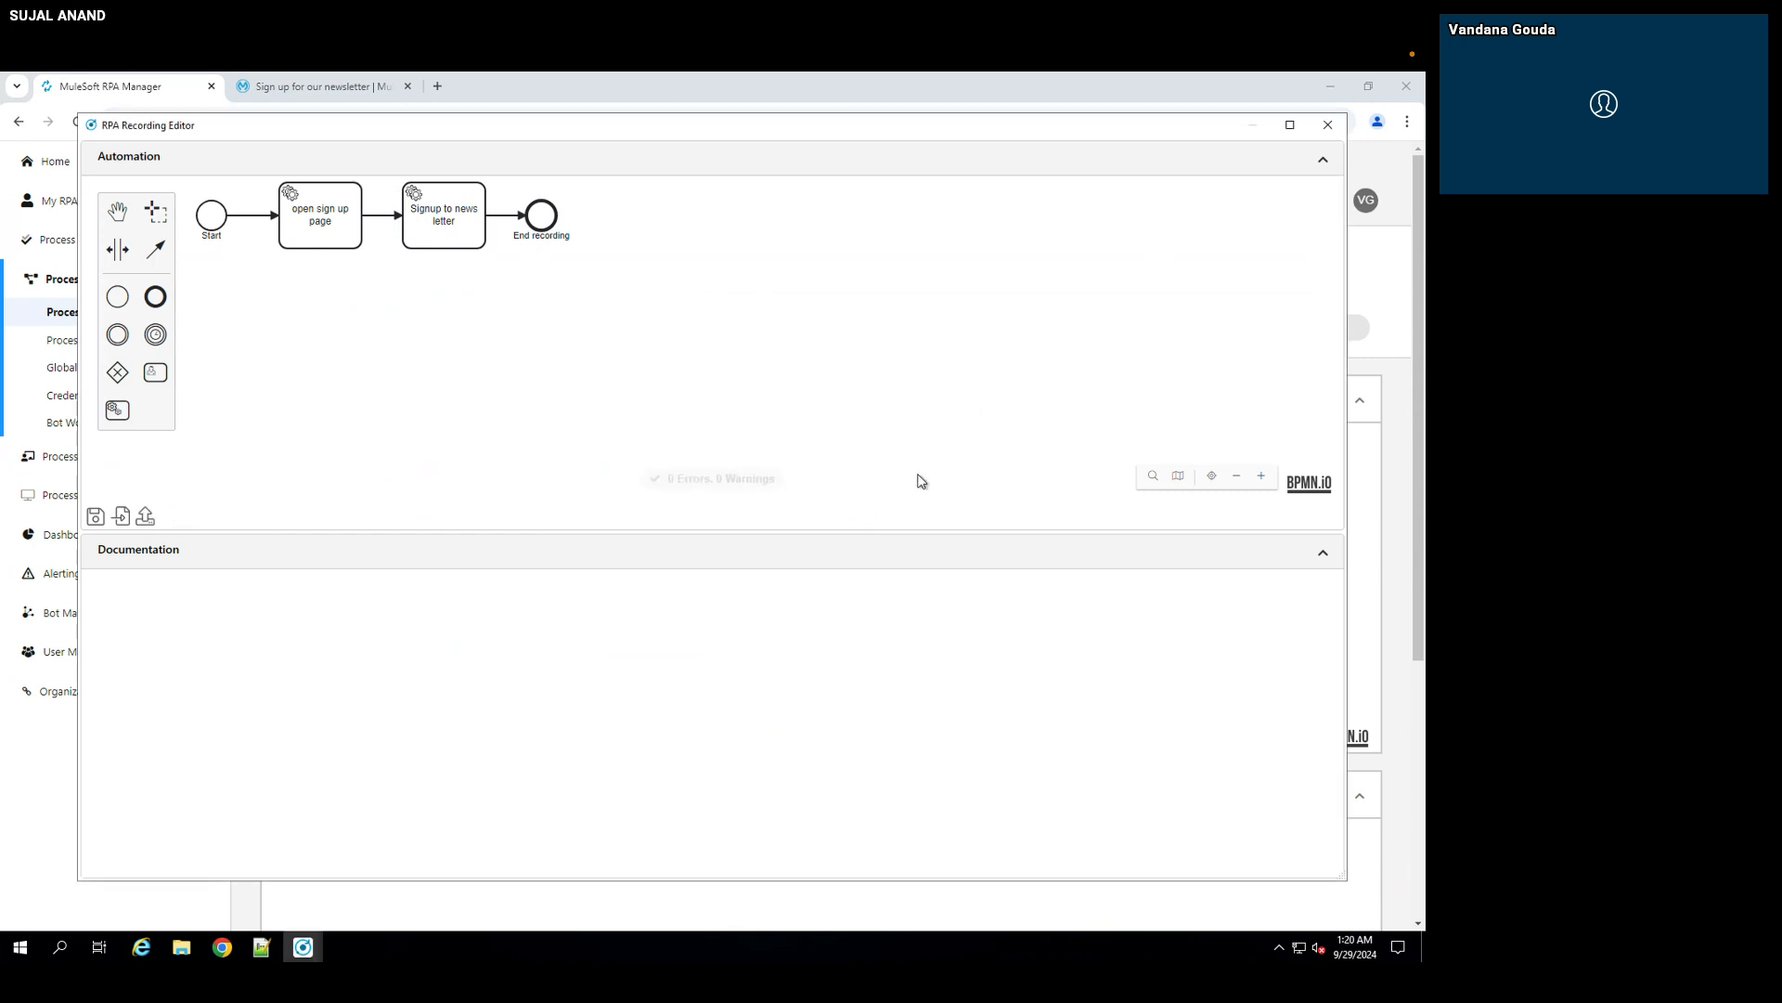
pyautogui.click(1327, 125)
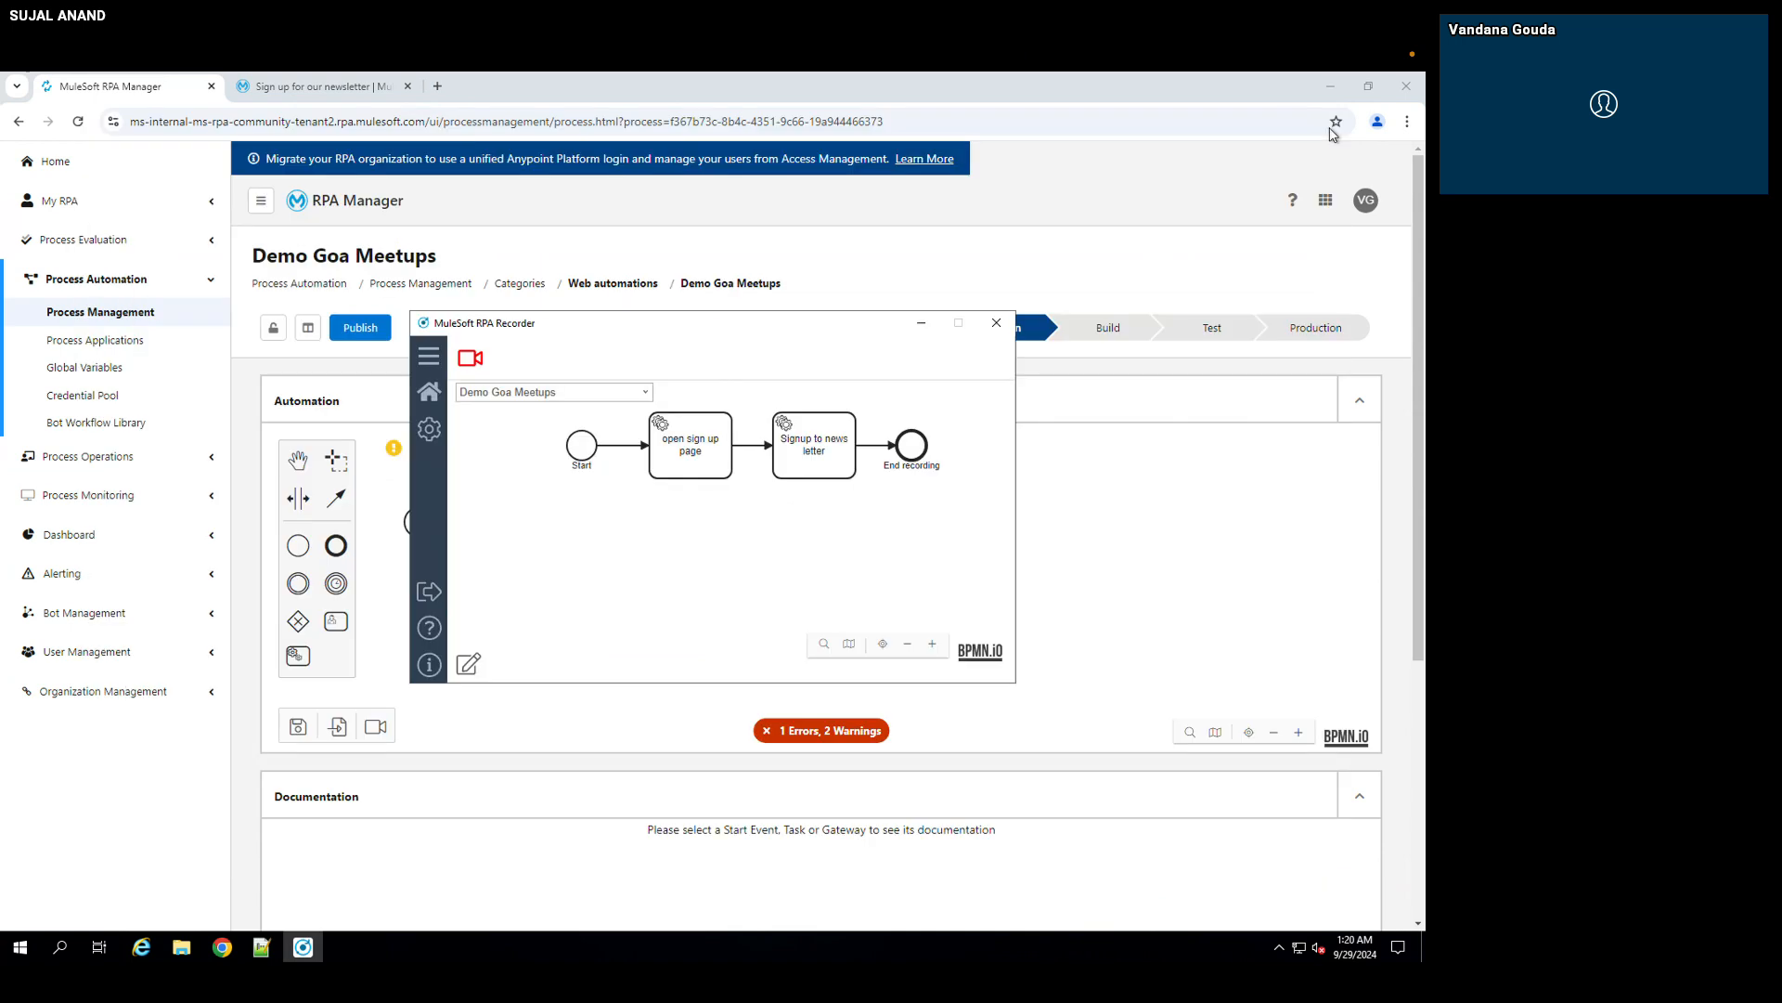
# Step: Reload the Demo Goa Meetups process page and release the process to the Build phase, confirming that all responsible persons agreed
pyautogui.click(922, 325)
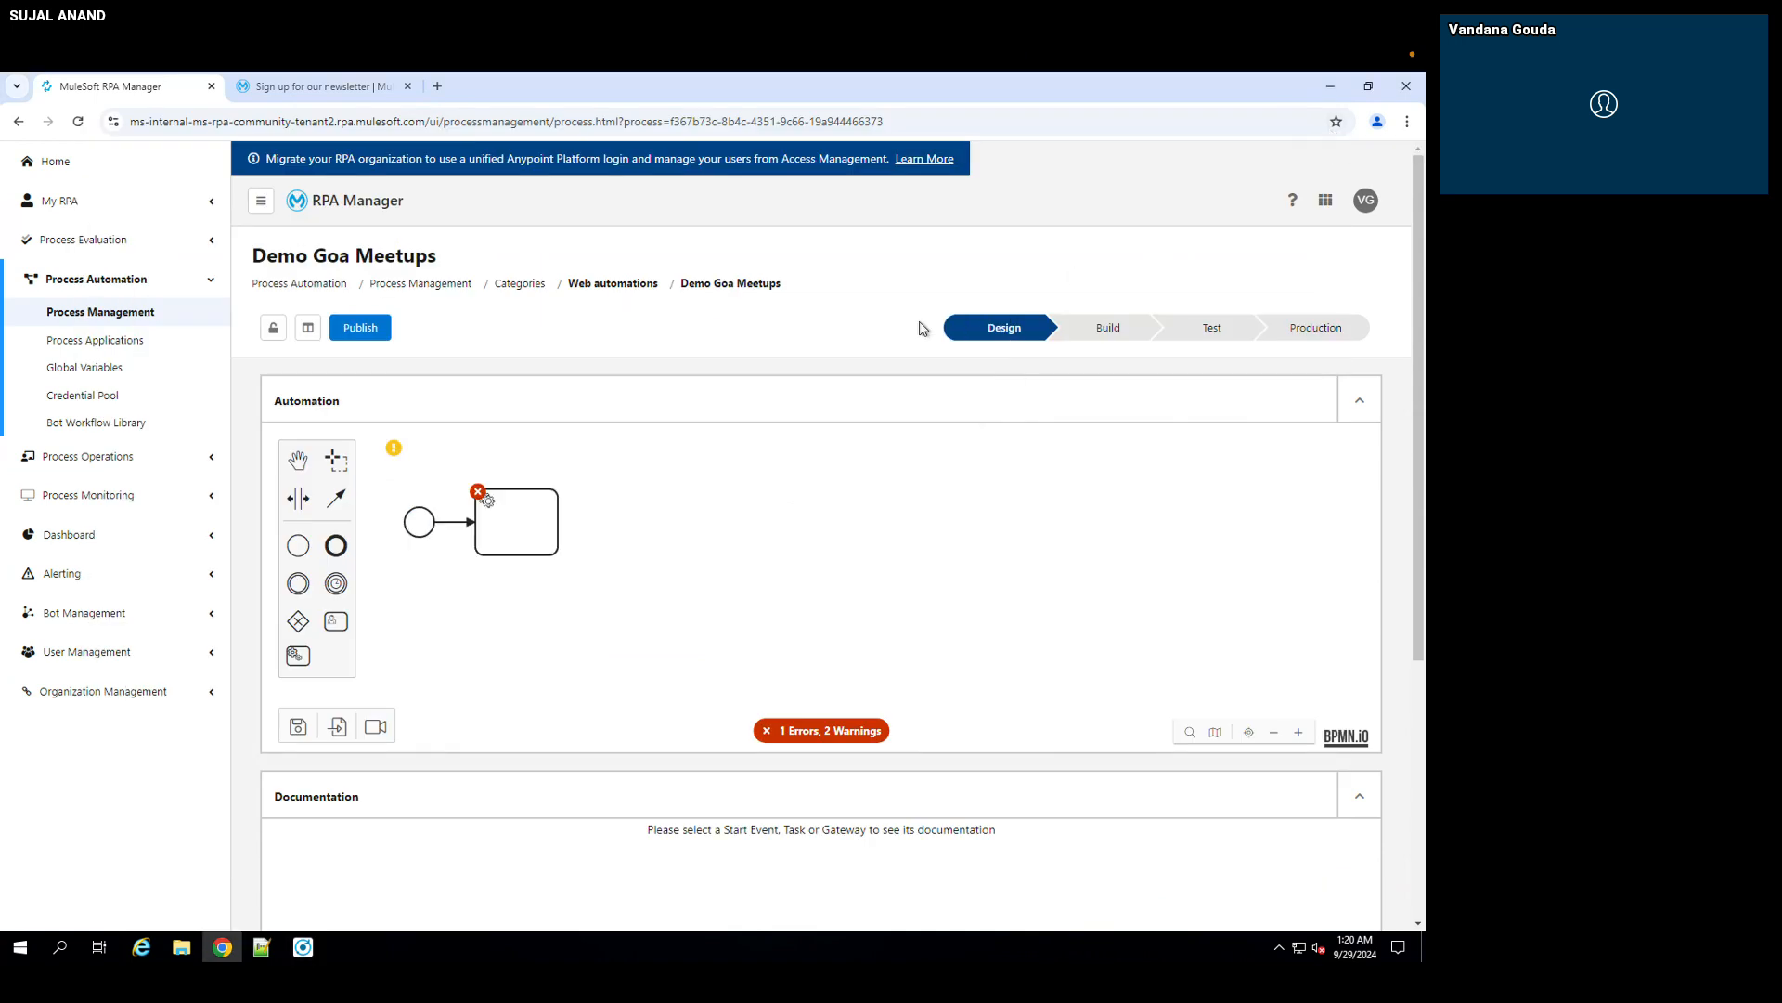
pyautogui.click(81, 121)
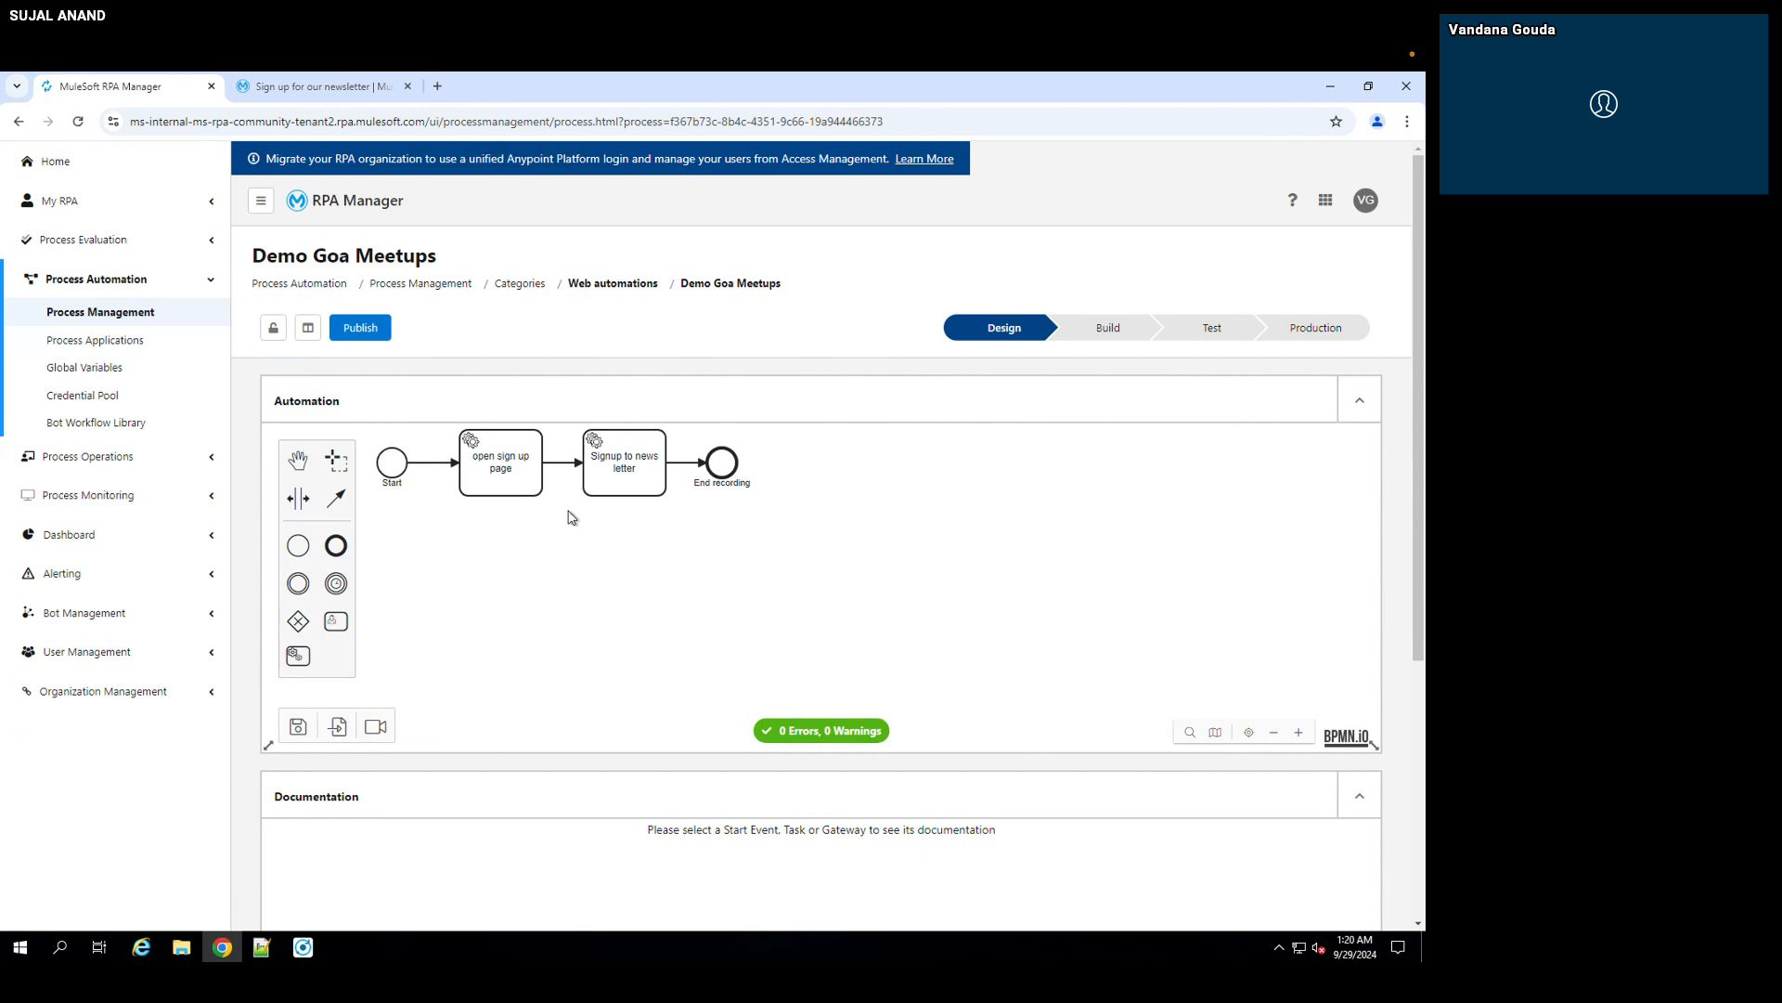
pyautogui.click(376, 333)
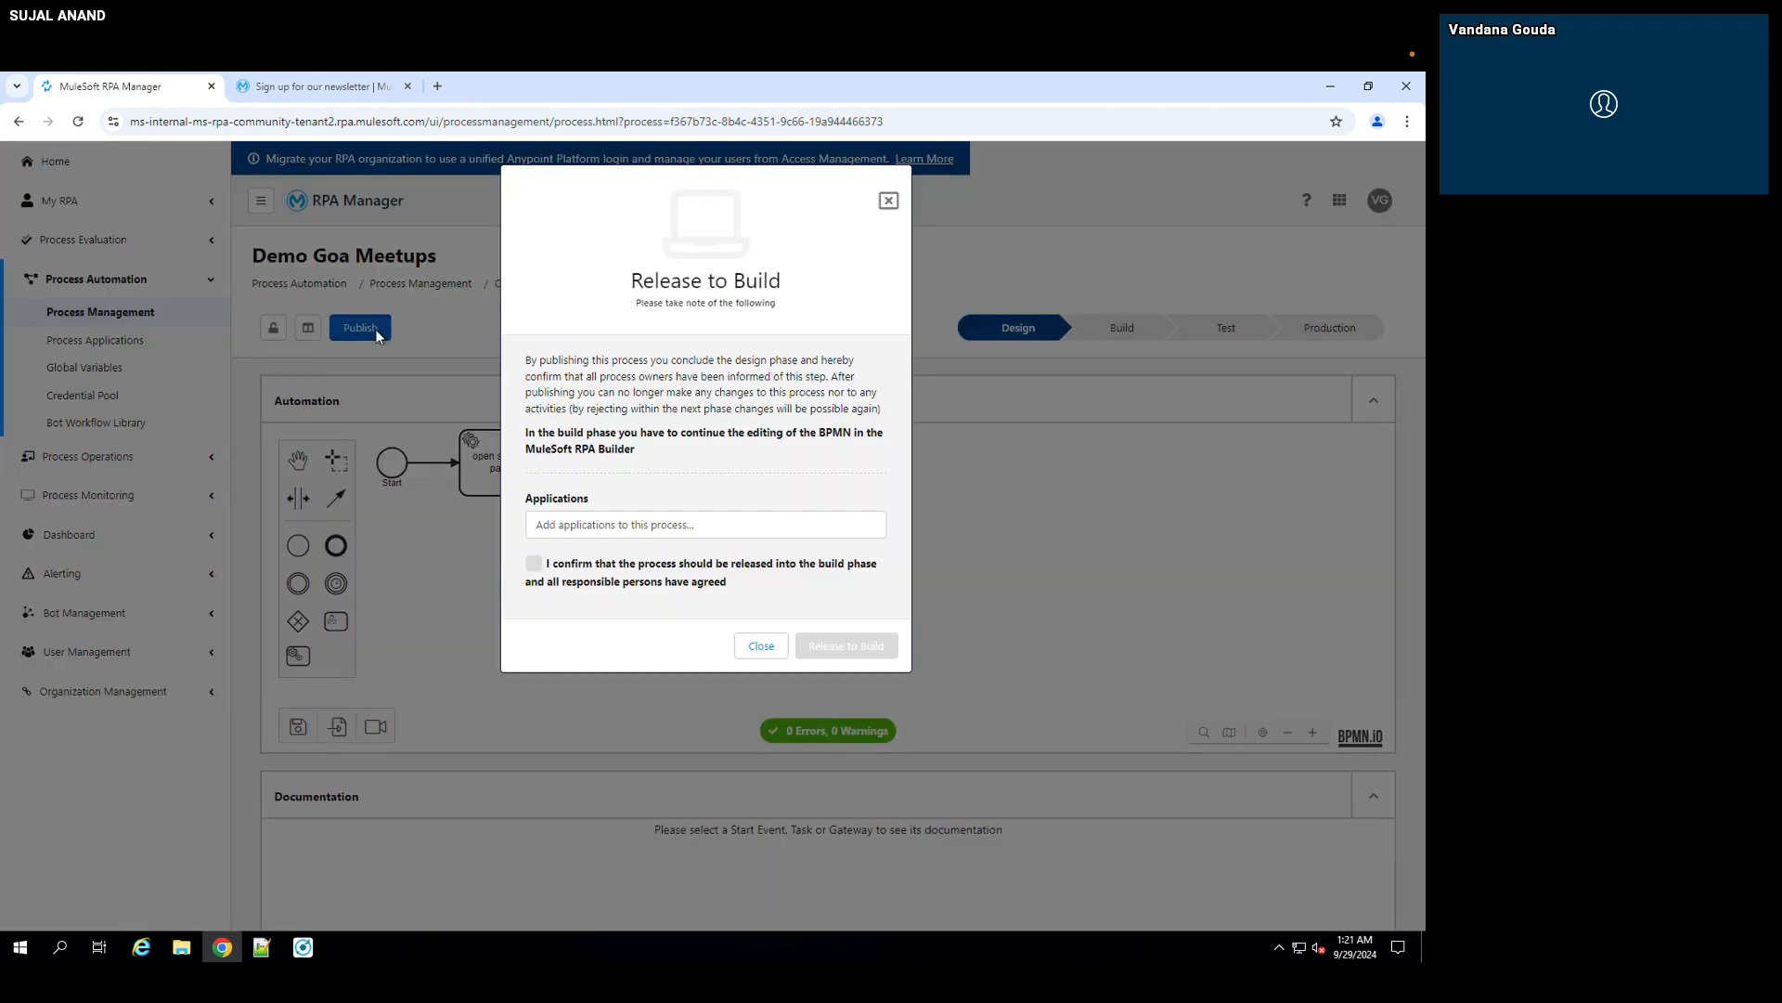
pyautogui.click(535, 566)
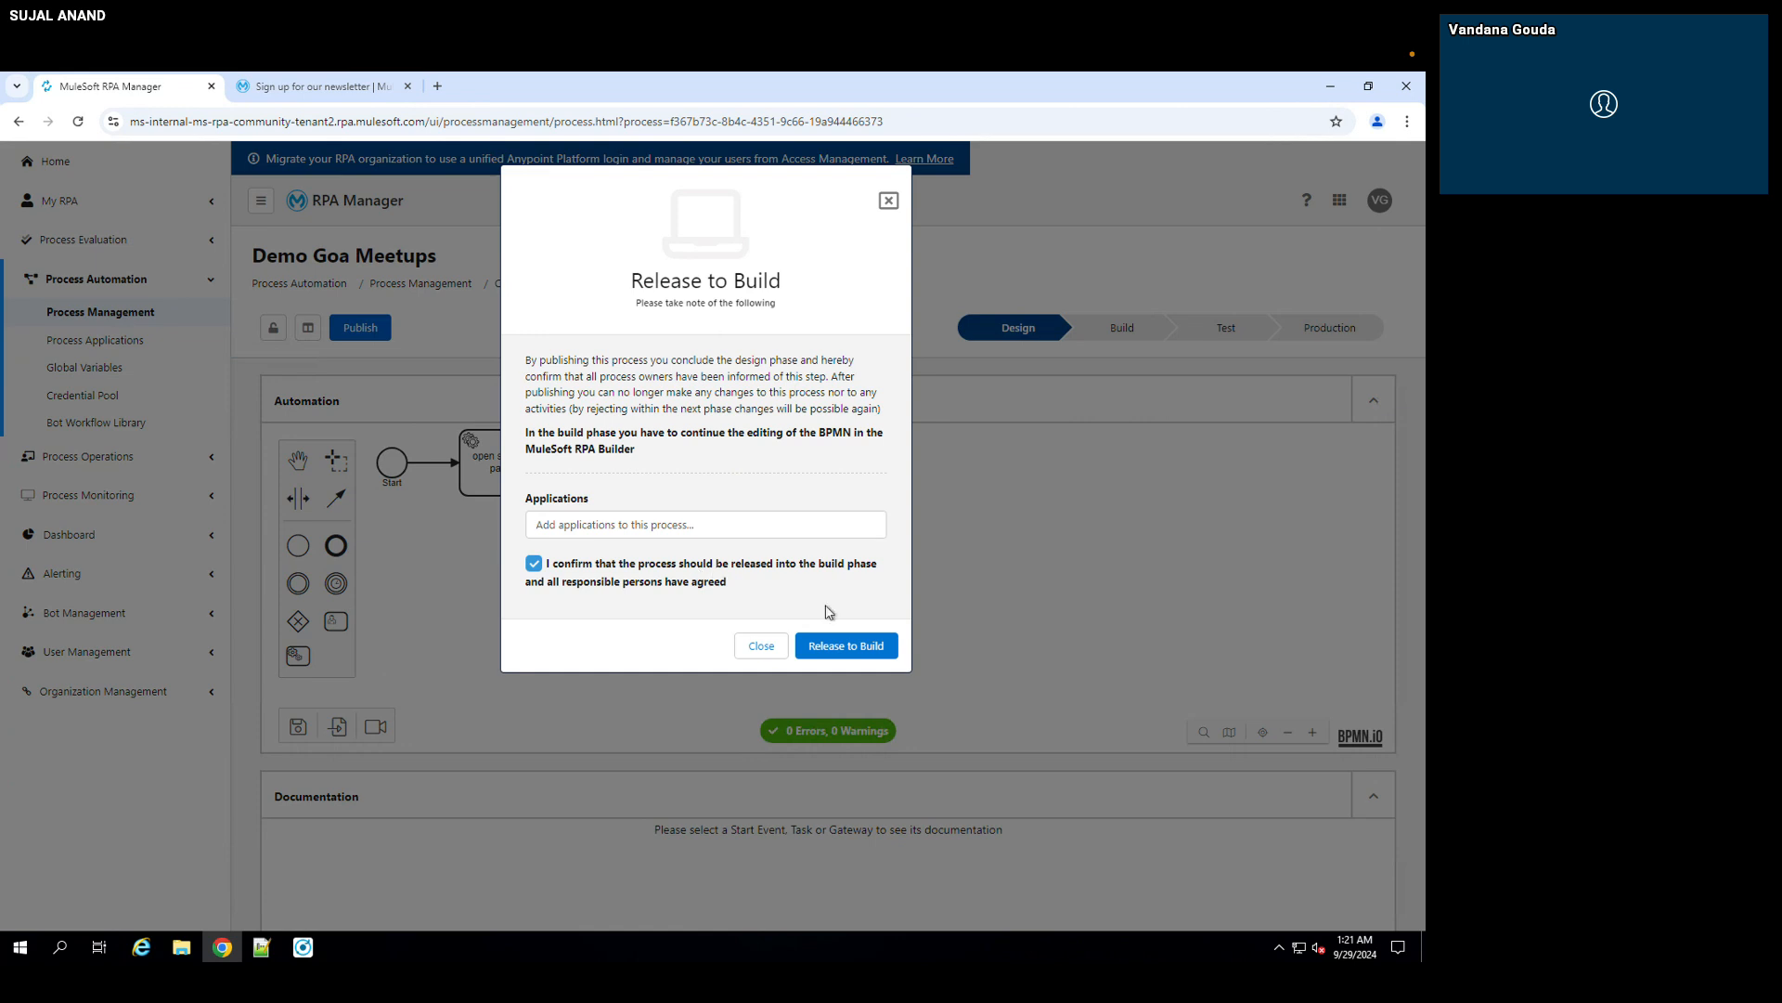
pyautogui.click(860, 647)
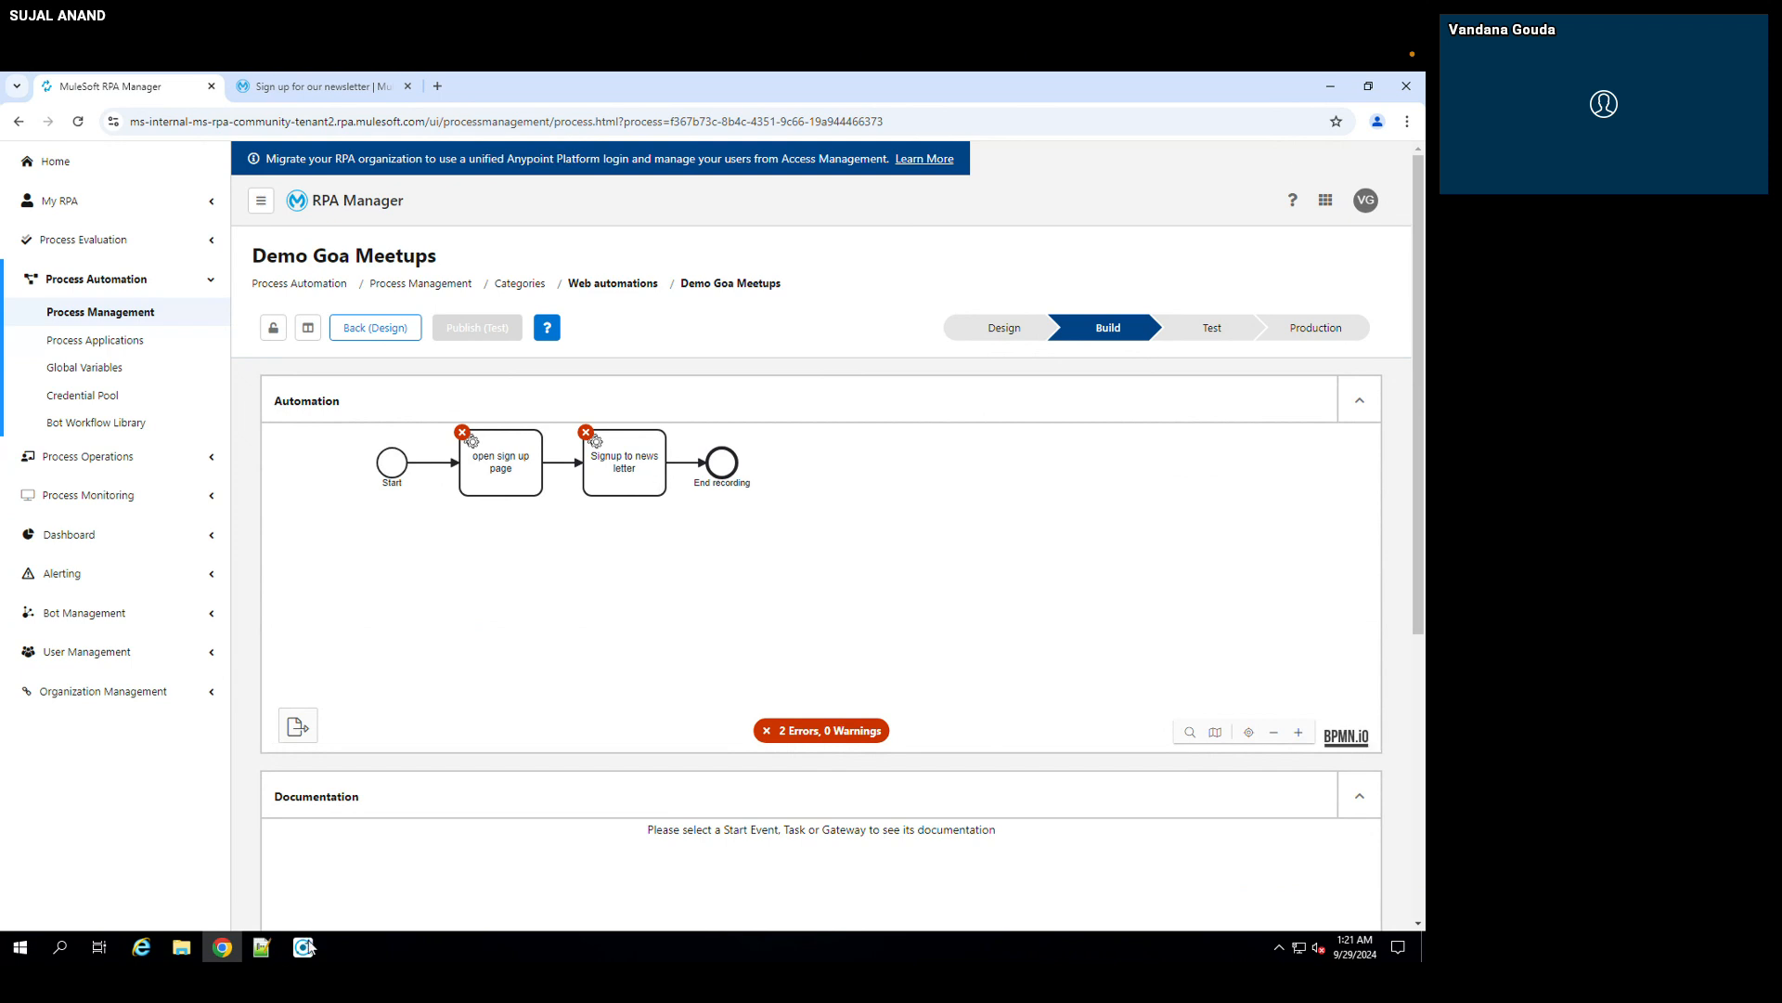
# Step: Switch from the browser to the desktop and launch MuleSoft RPA Builder
pyautogui.moveTo(309, 946)
pyautogui.click(1330, 89)
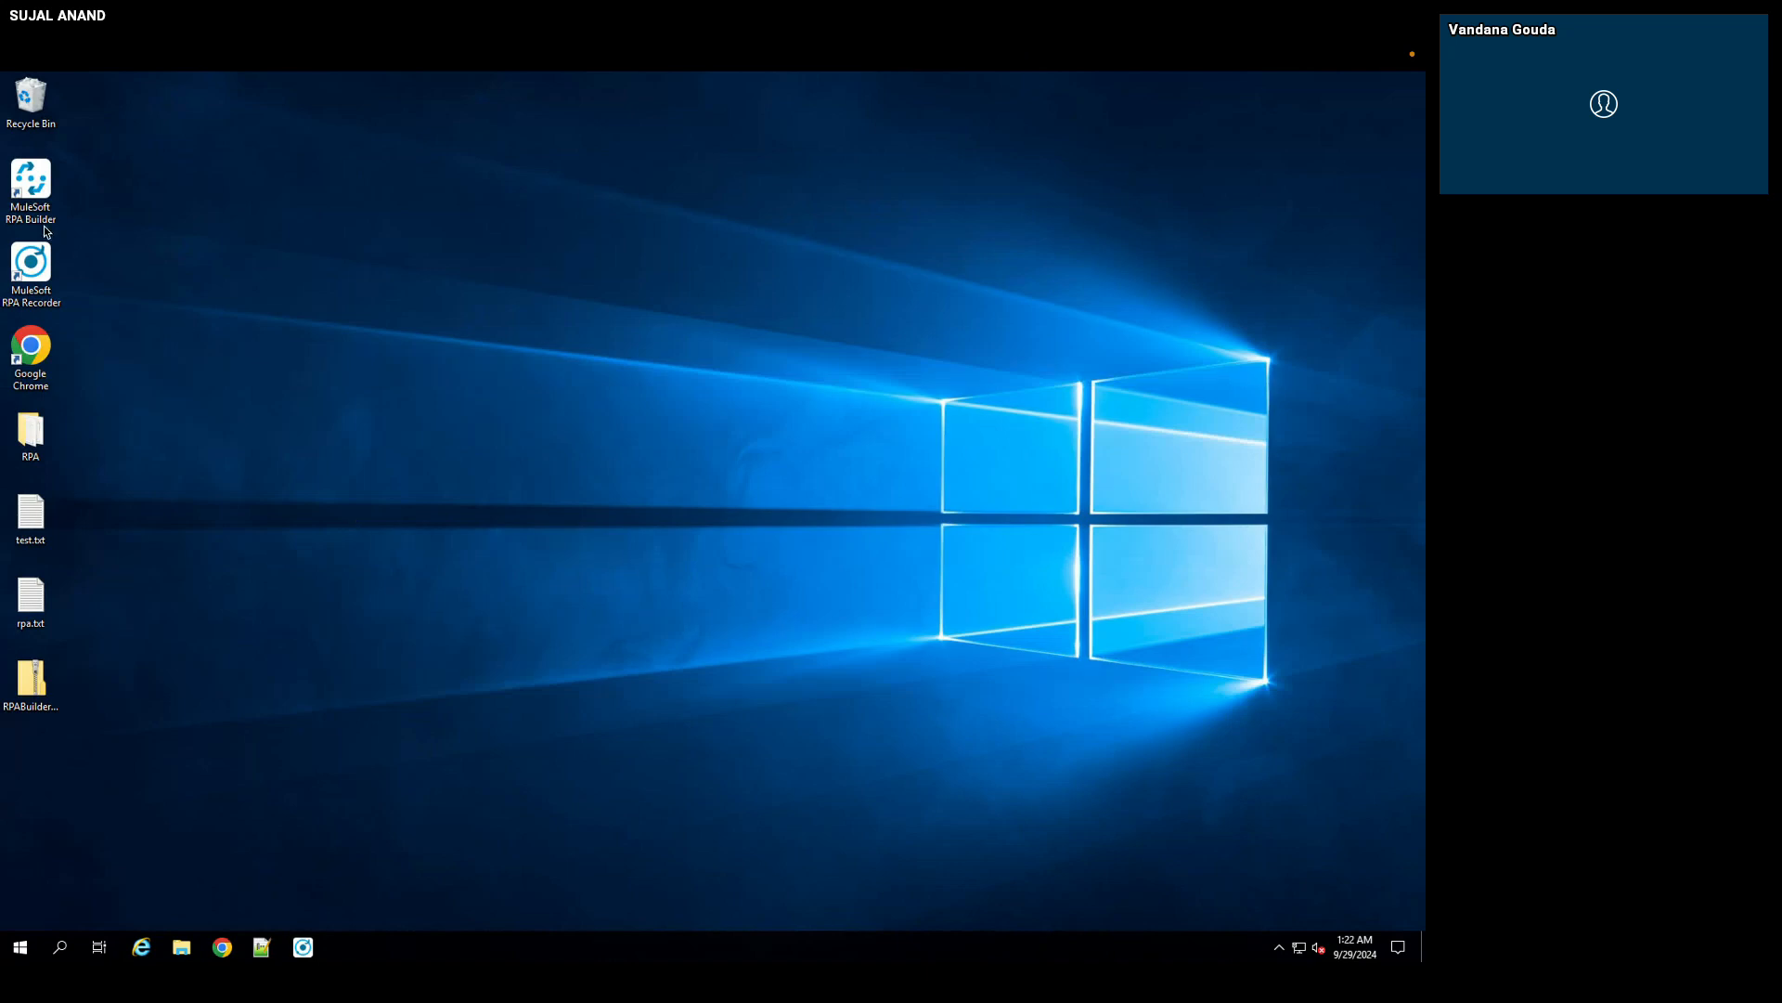
pyautogui.doubleClick(36, 196)
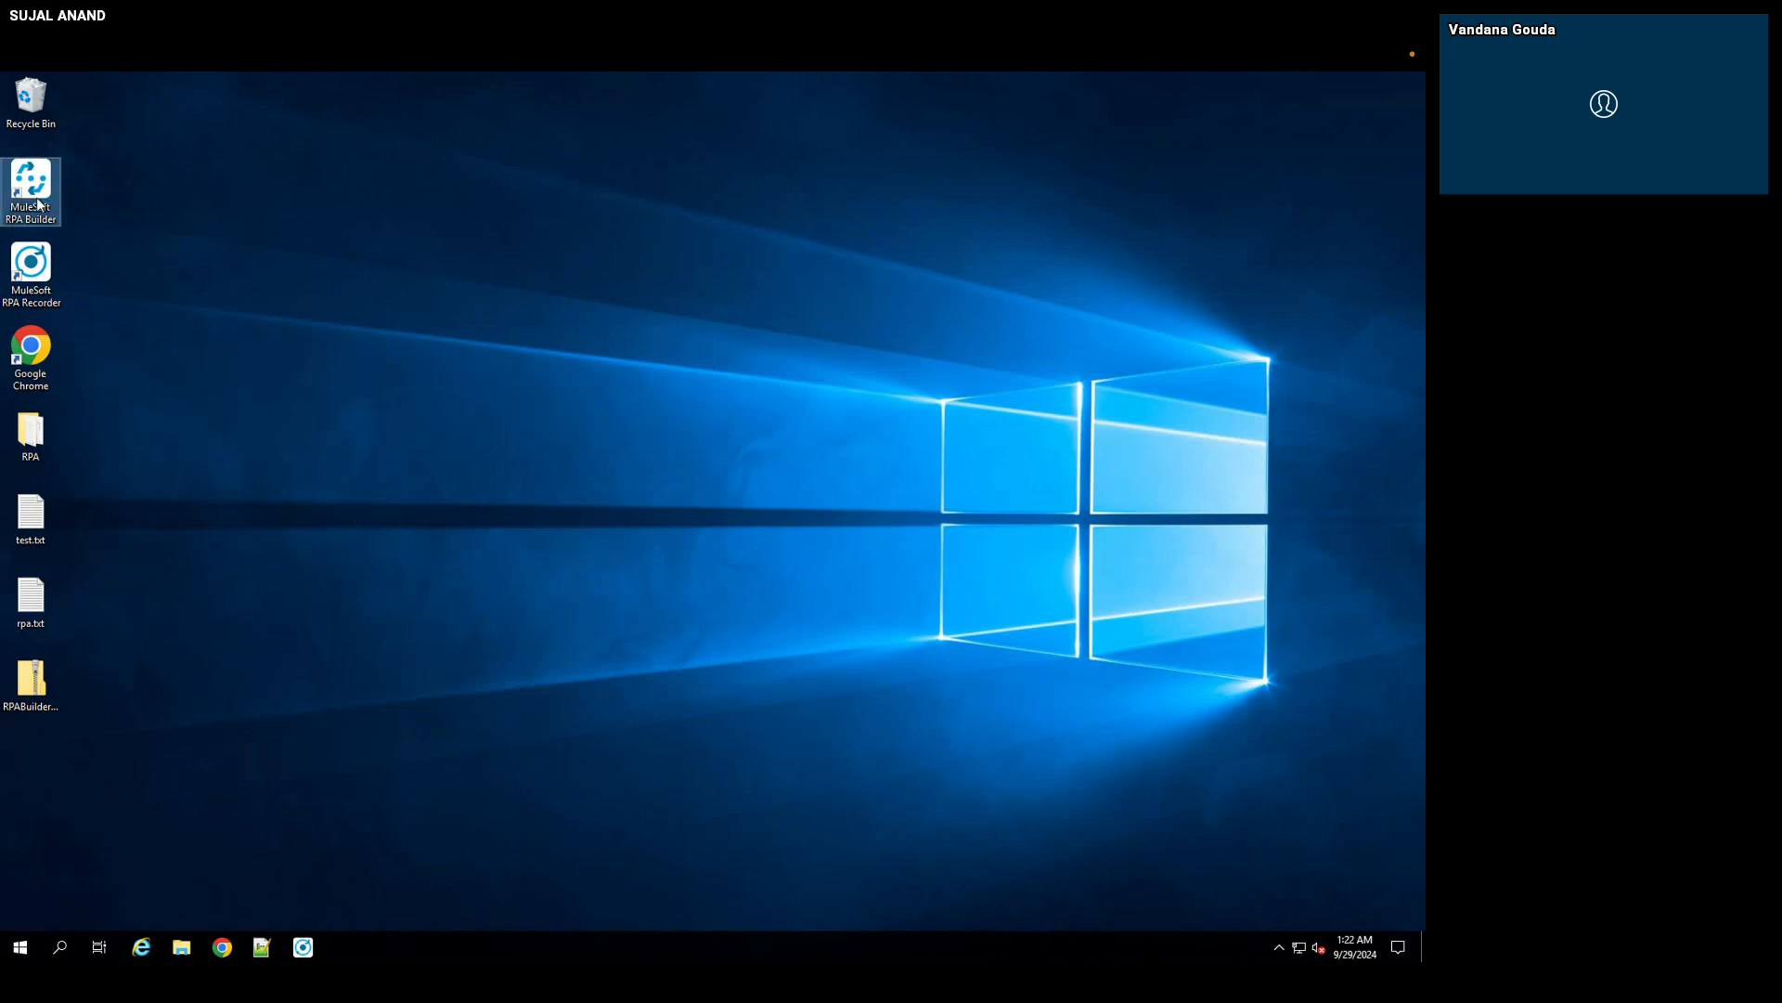